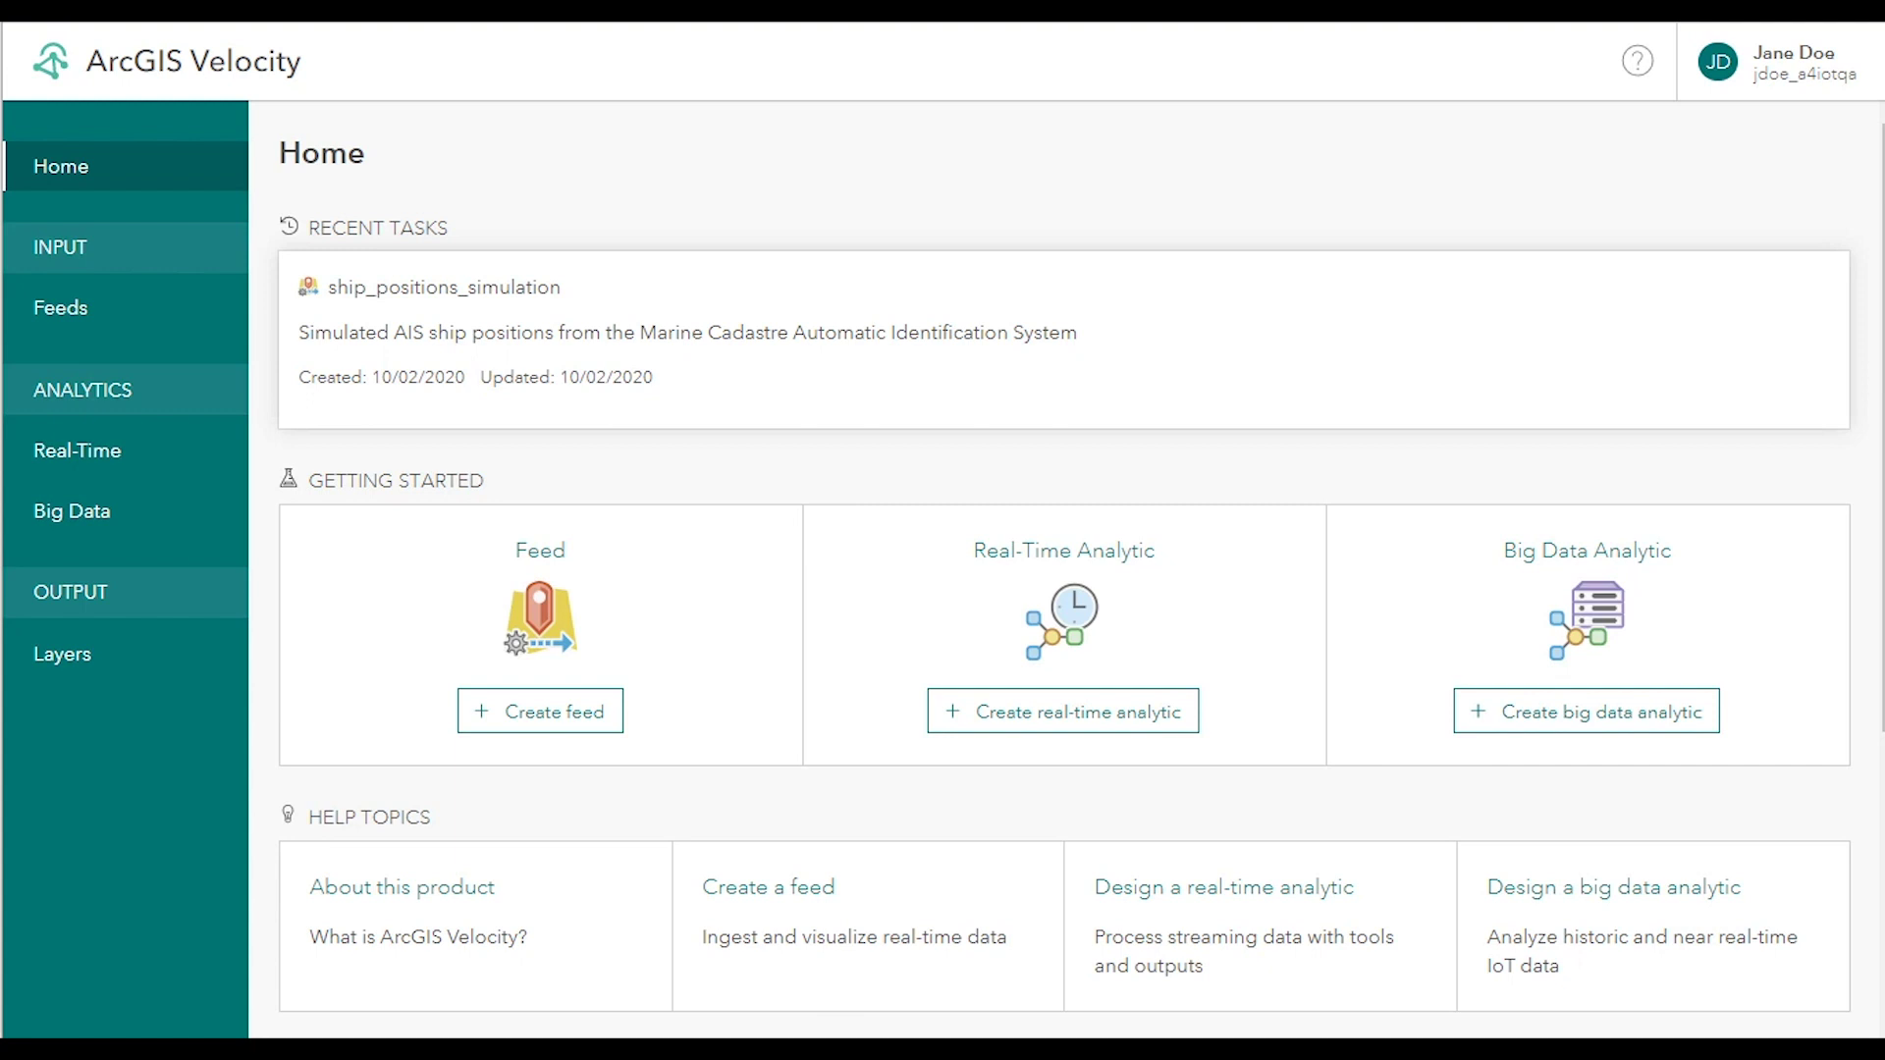
Step: Open the Feeds page to find the running ship_positions_simulation feed
left_click(98, 346)
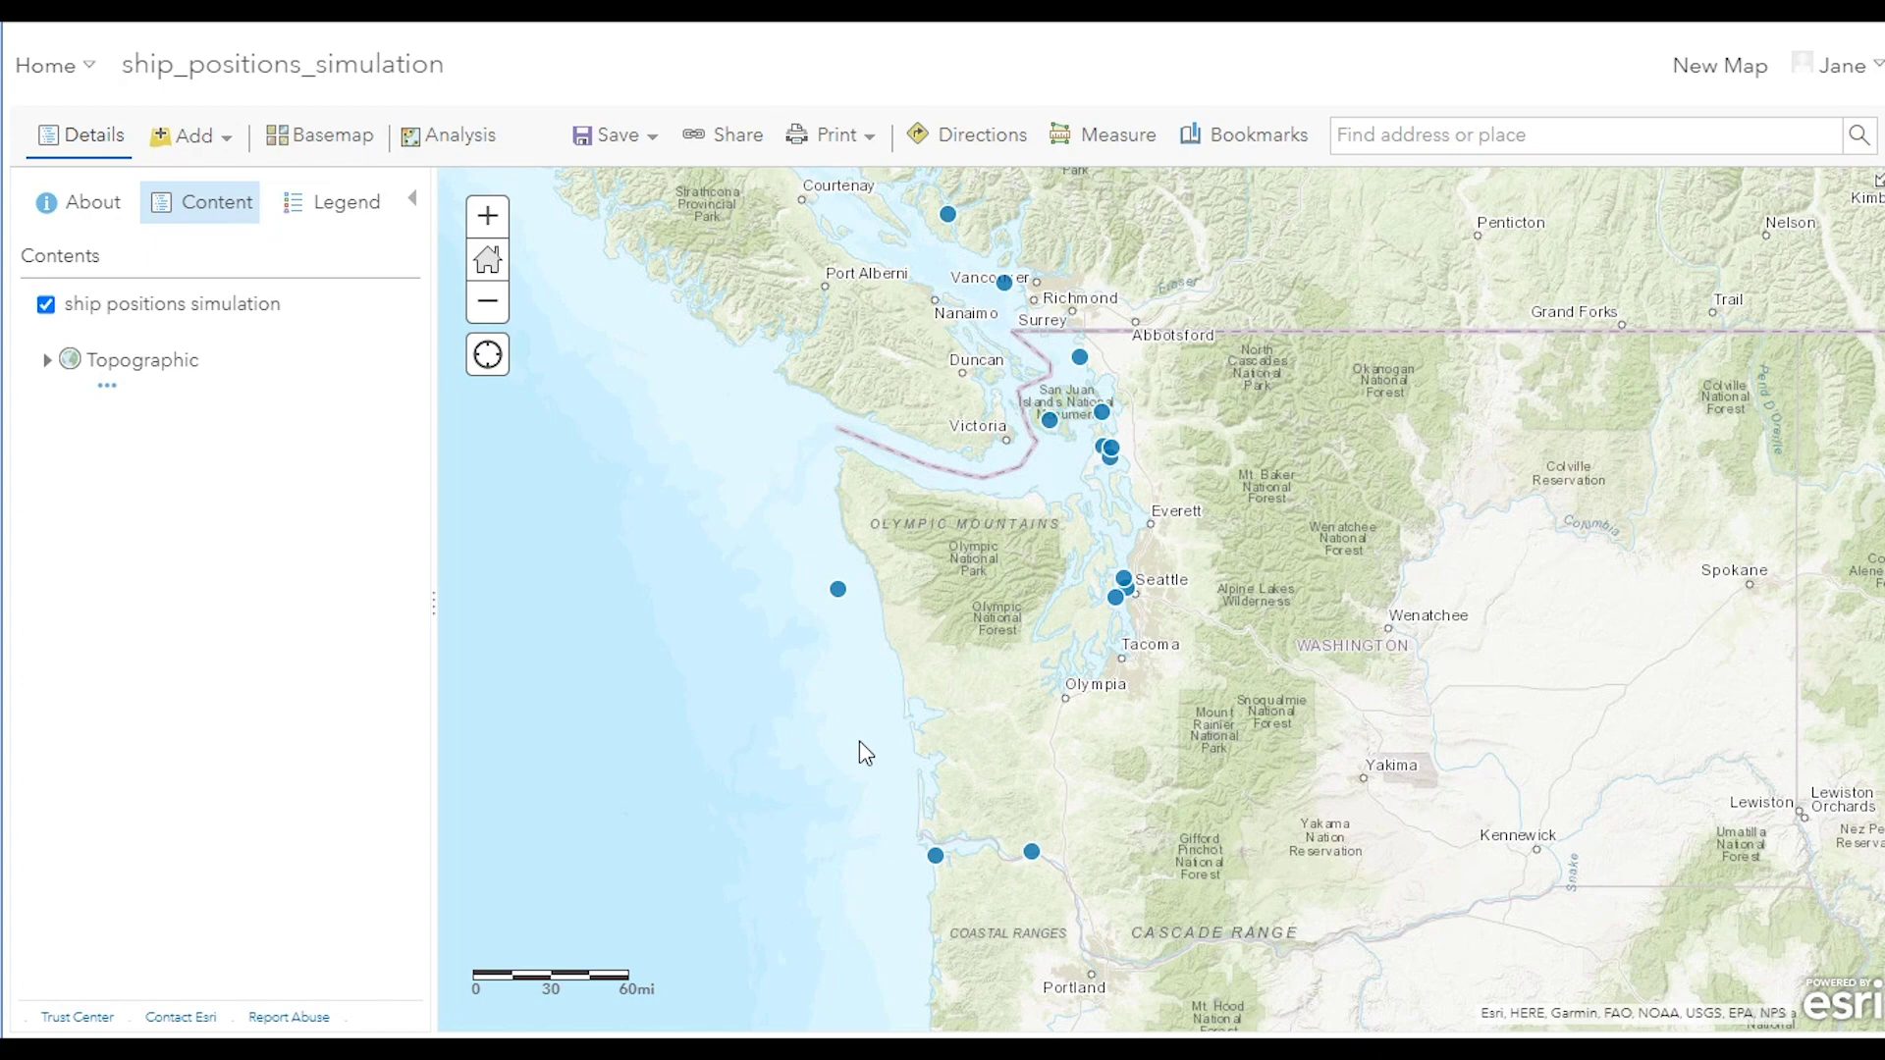
left_click(196, 10)
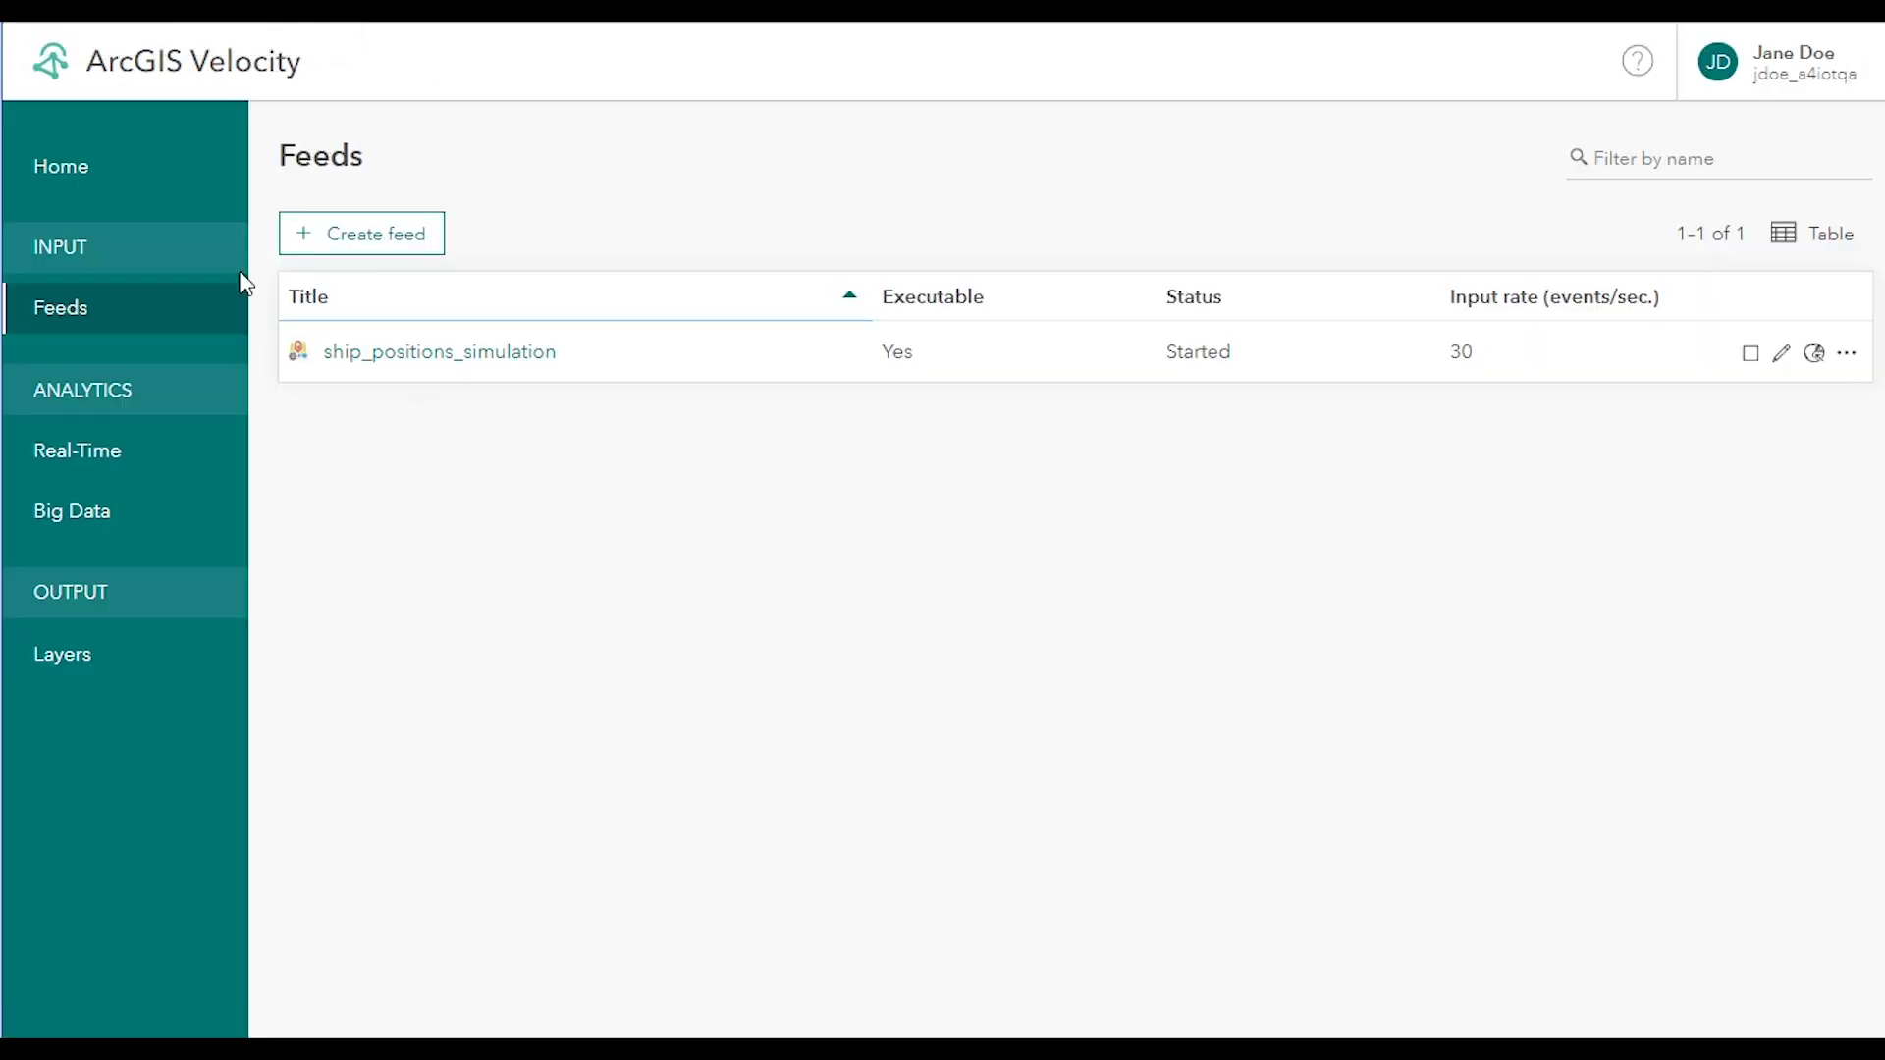
Step: Create a new real-time analytic with the existing ship_positions_simulation feed as its input
left_click(67, 175)
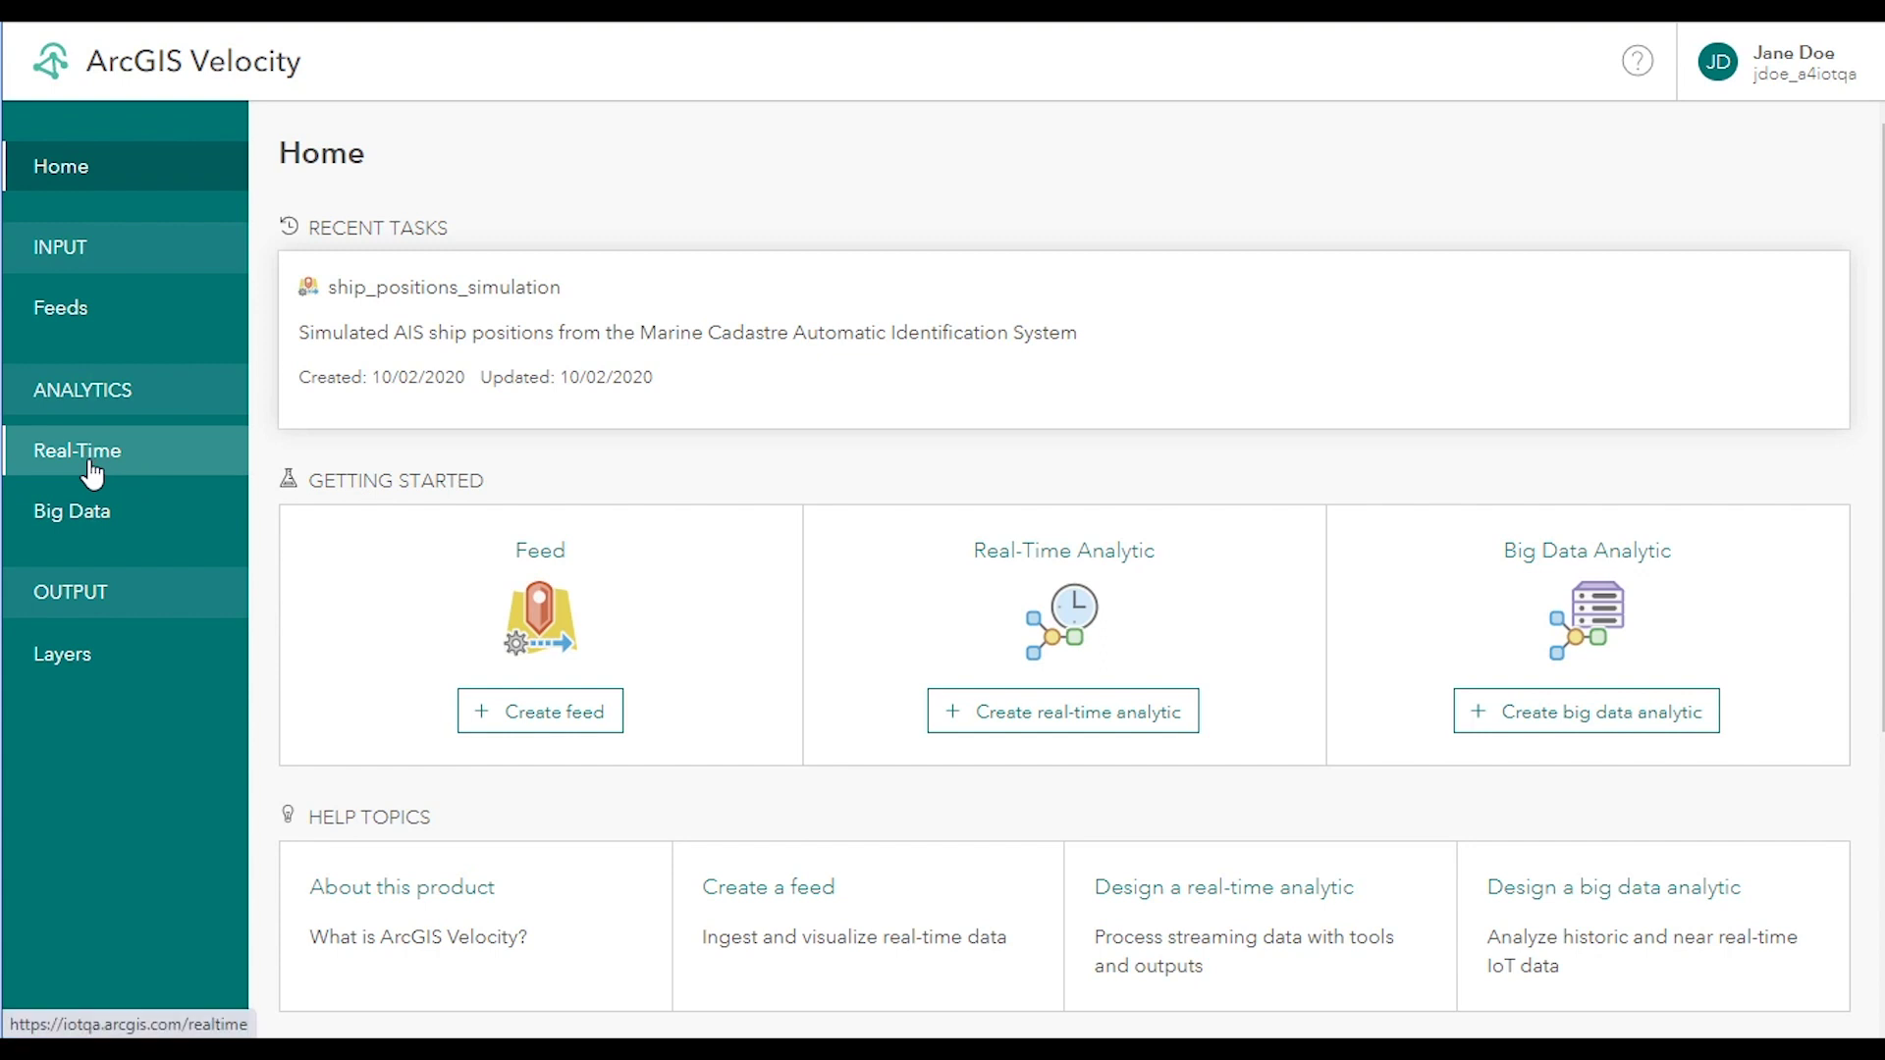
left_click(1079, 726)
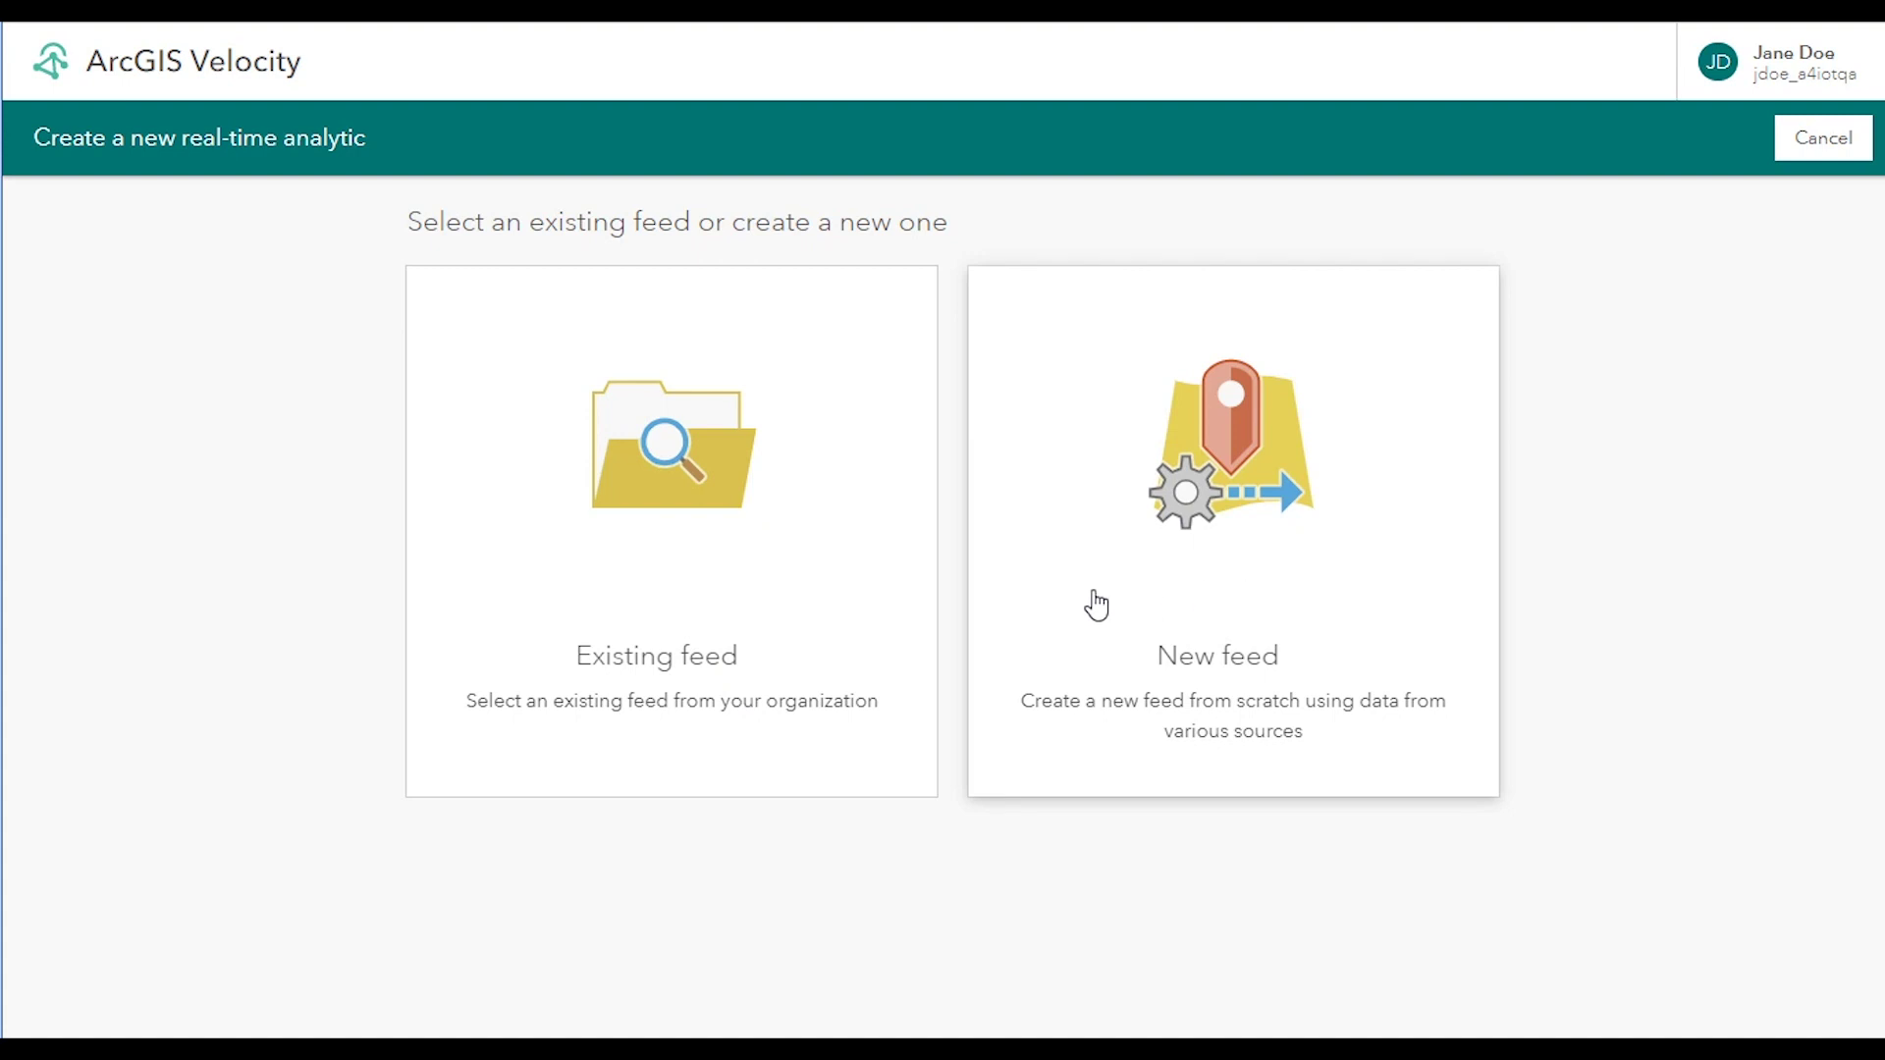
left_click(638, 499)
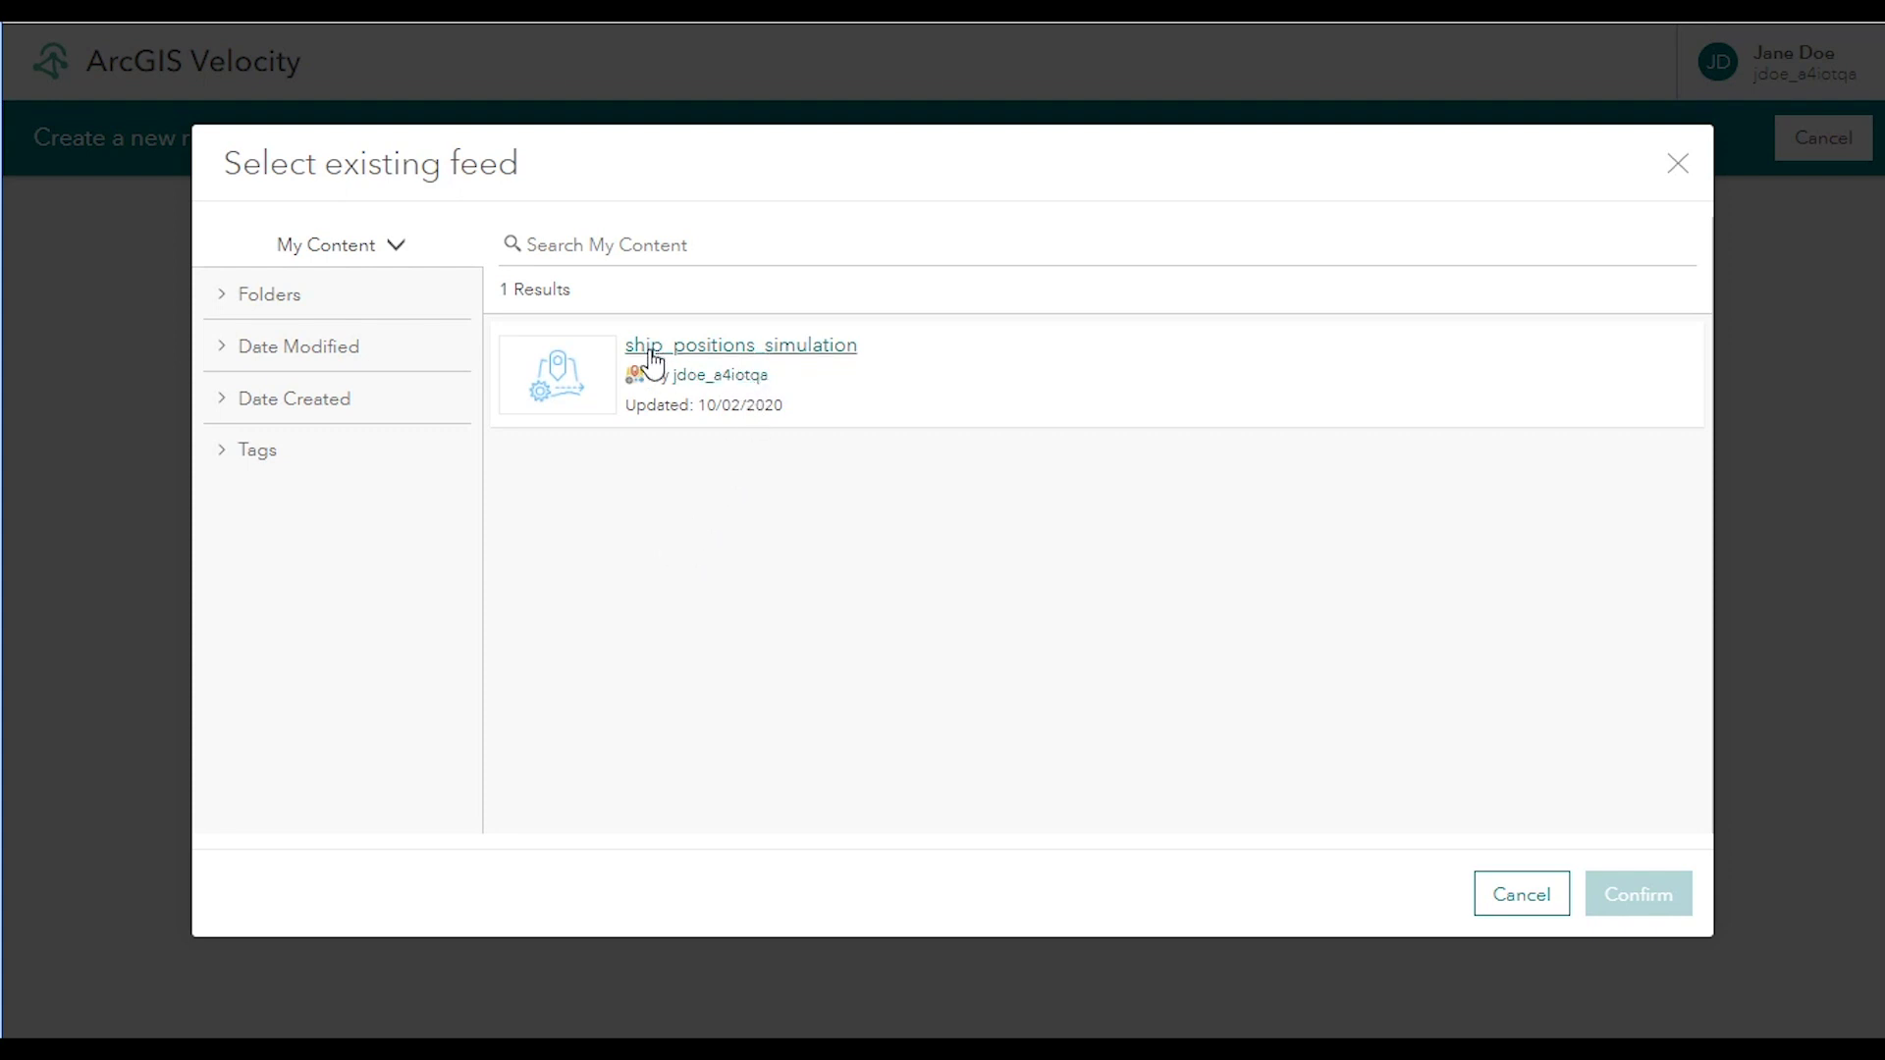
left_click(826, 361)
left_click(1638, 895)
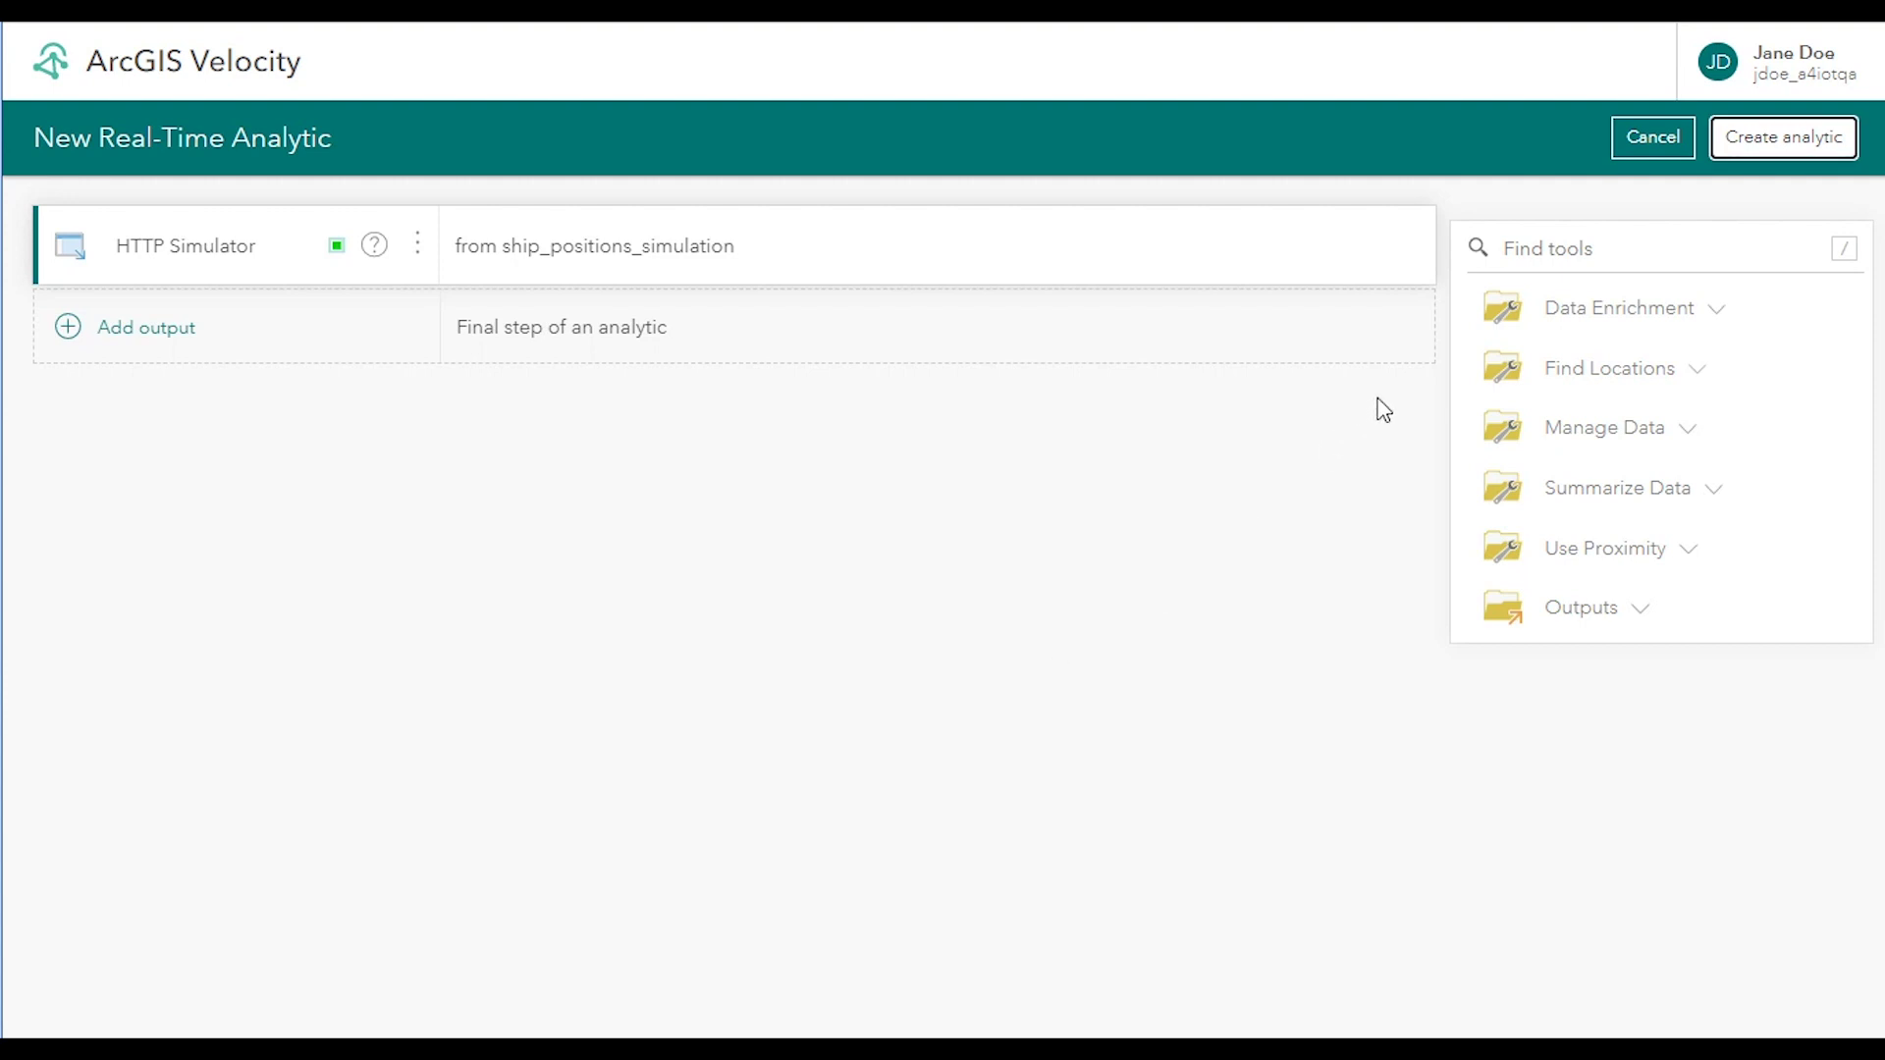
Step: Save the analytic as 'AIS Real Time Processing' with summary 'Filter and modify incoming AIS data with streaming output and feature storage'
left_click(1792, 145)
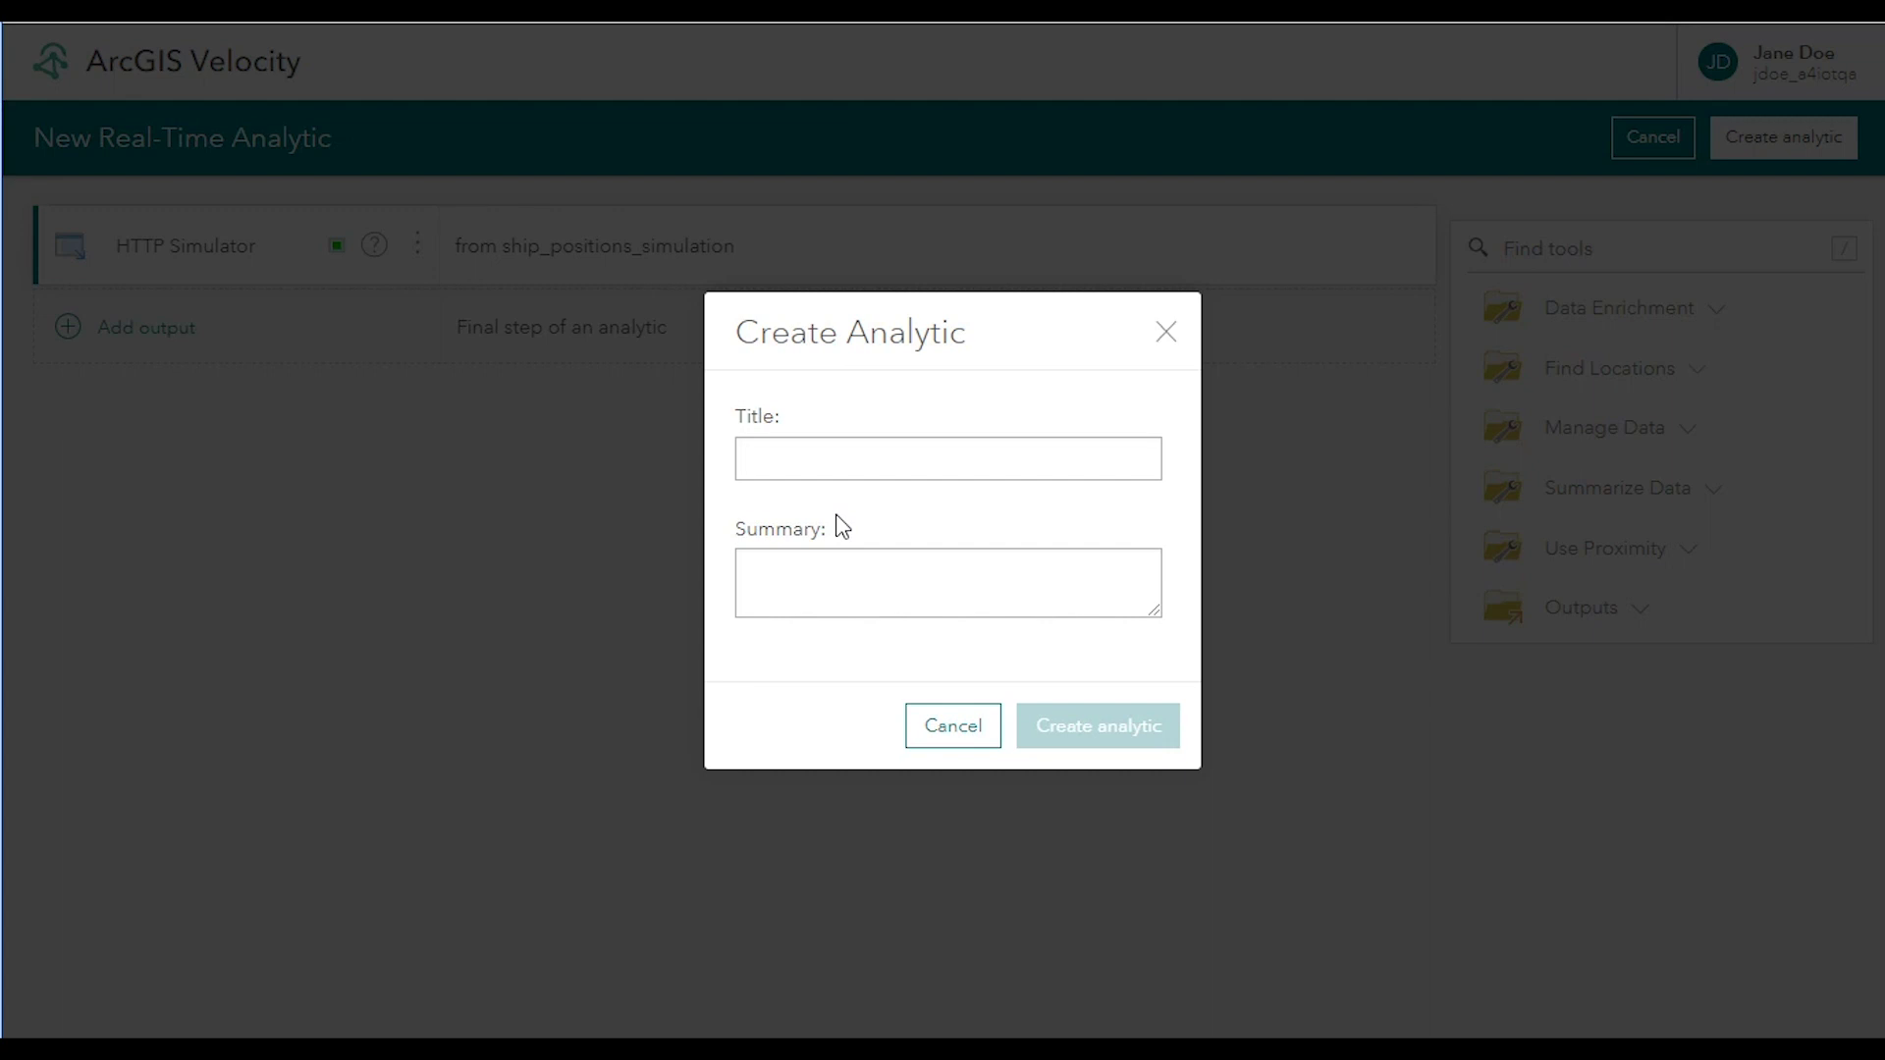
left_click(825, 463)
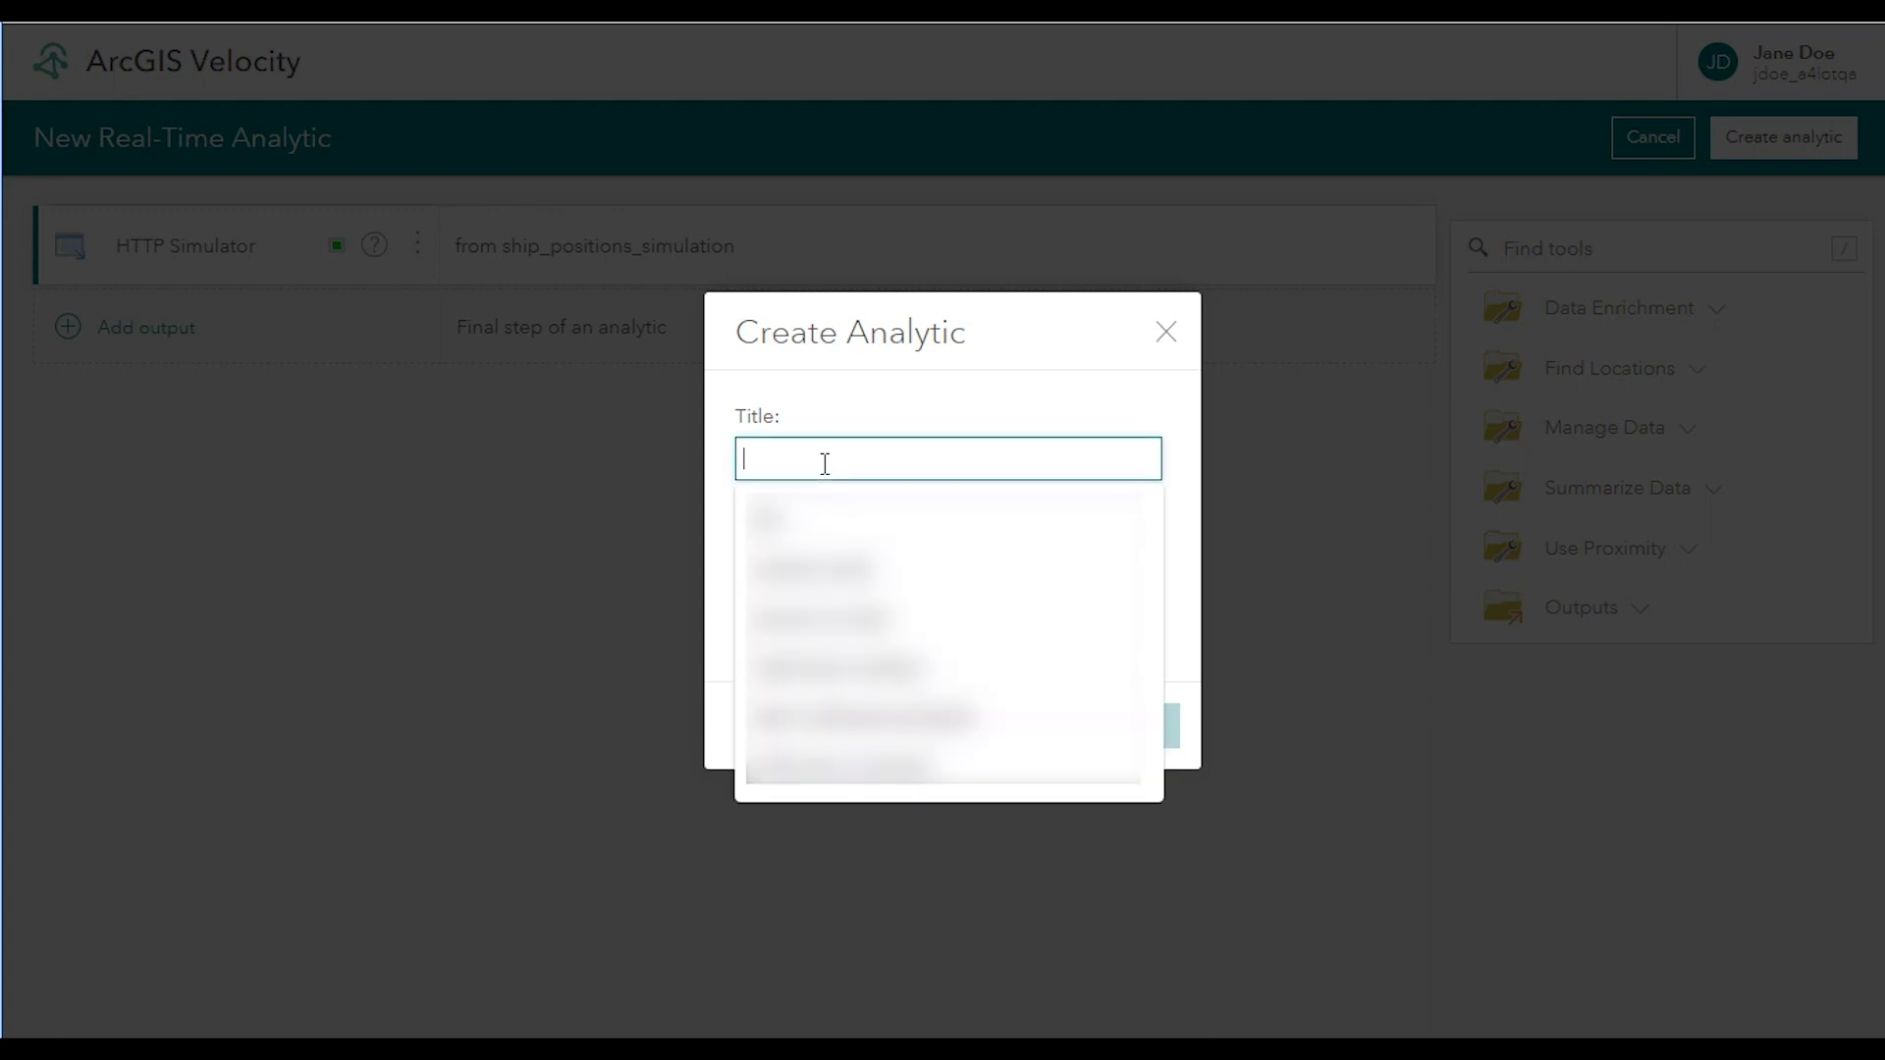
left_click(888, 525)
left_click(759, 563)
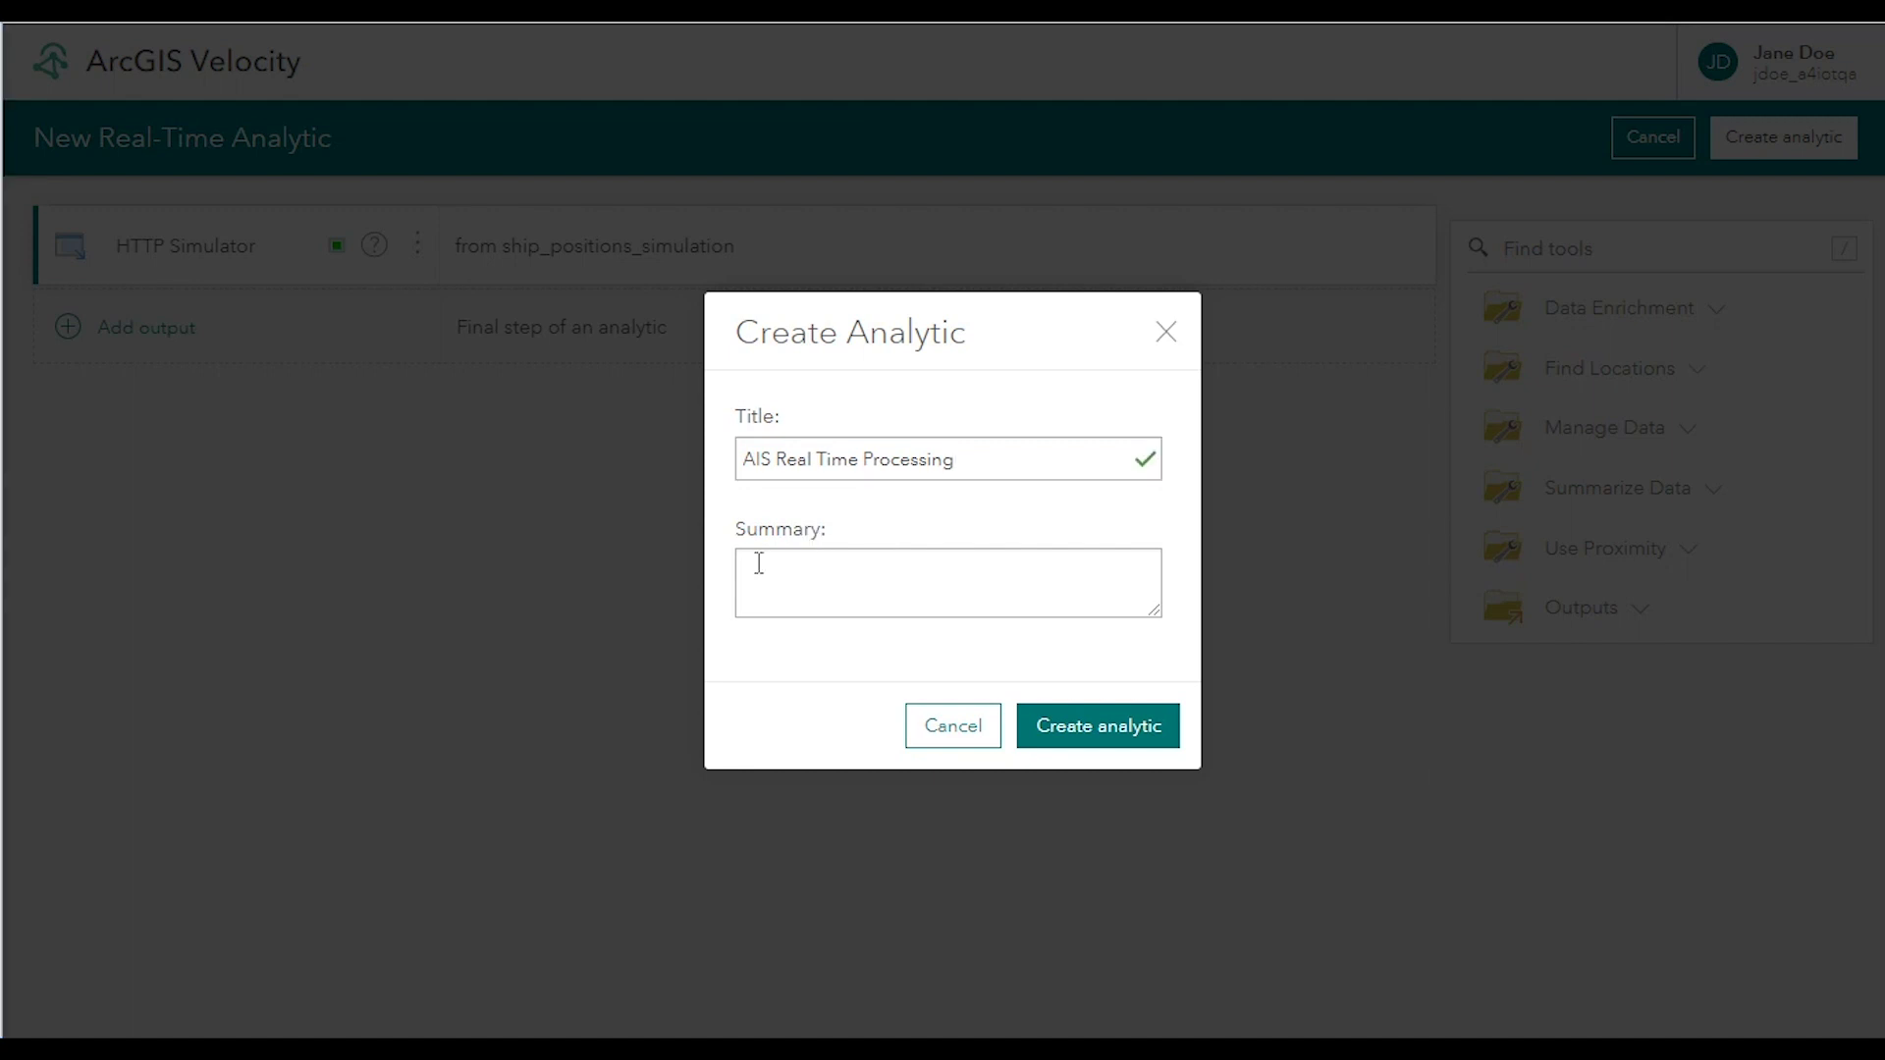
left_click(759, 562)
type("Filter and modify incoming AIS data with streaming output and feature storage")
left_click(1109, 731)
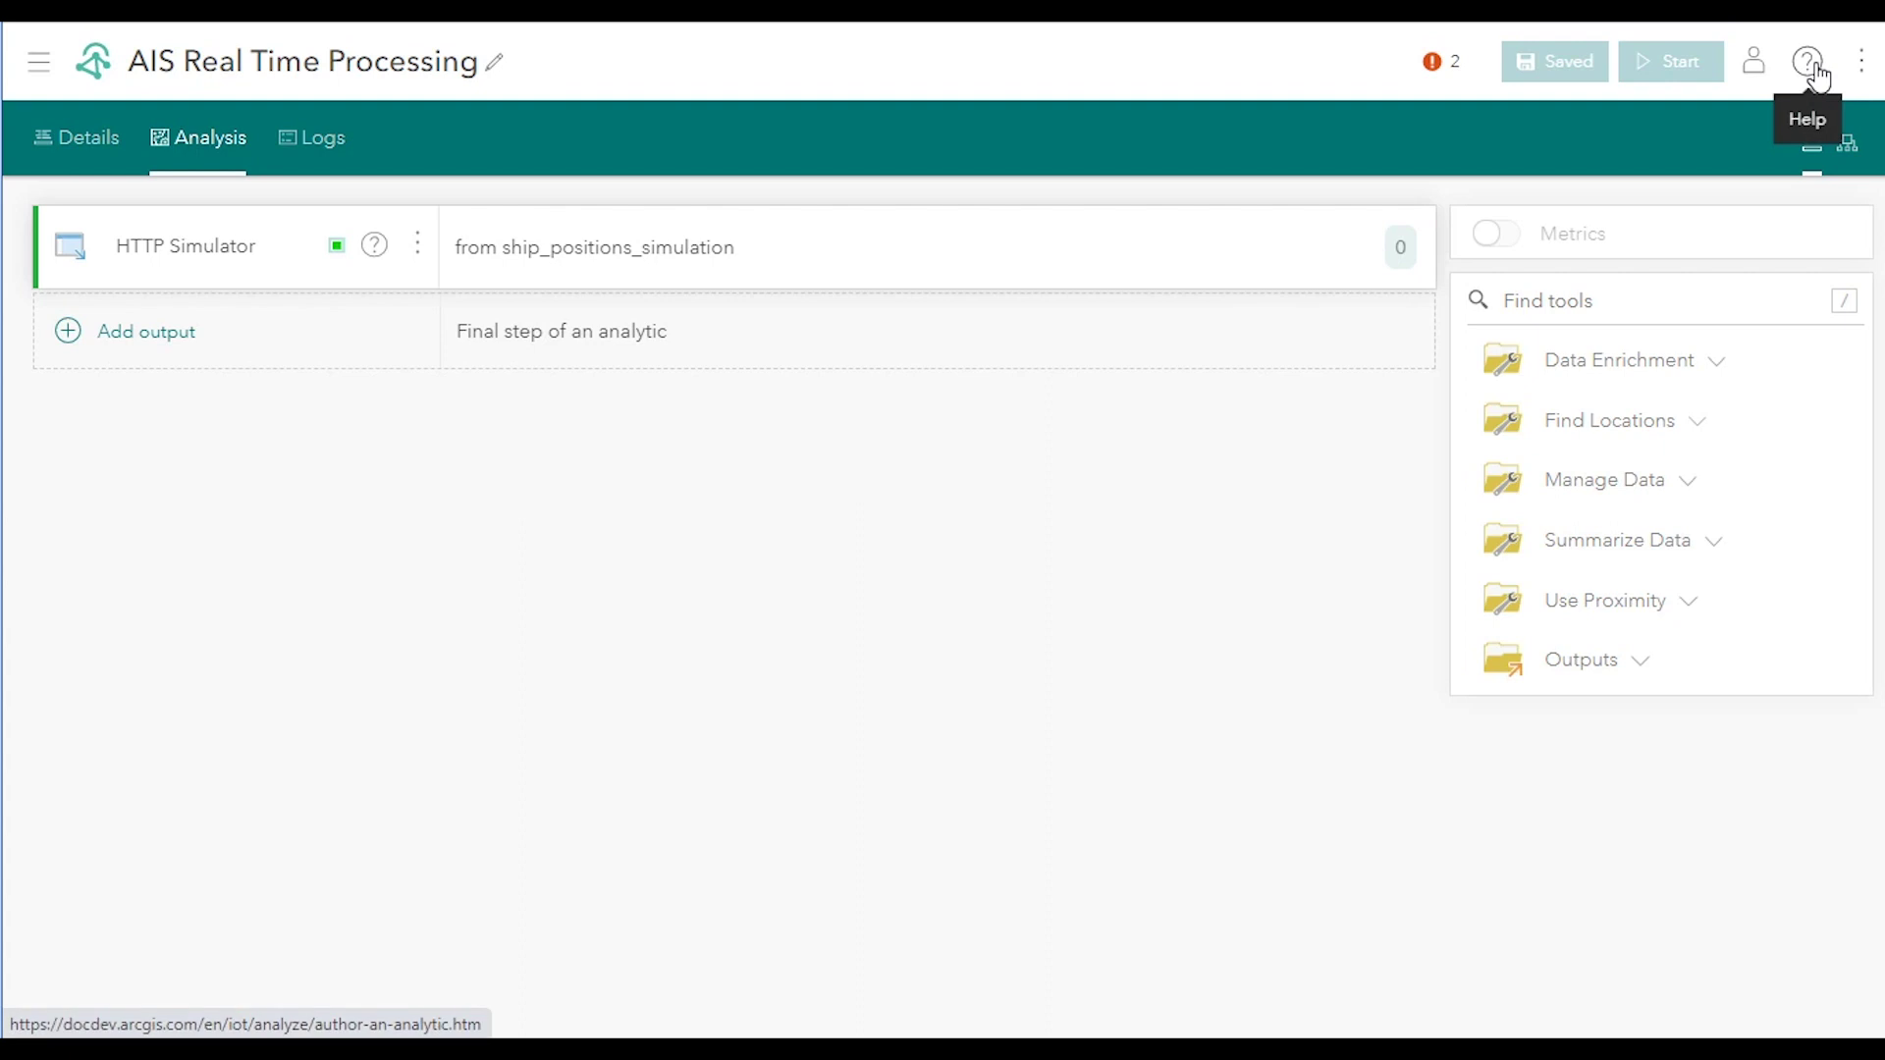
mouse_move(1437, 70)
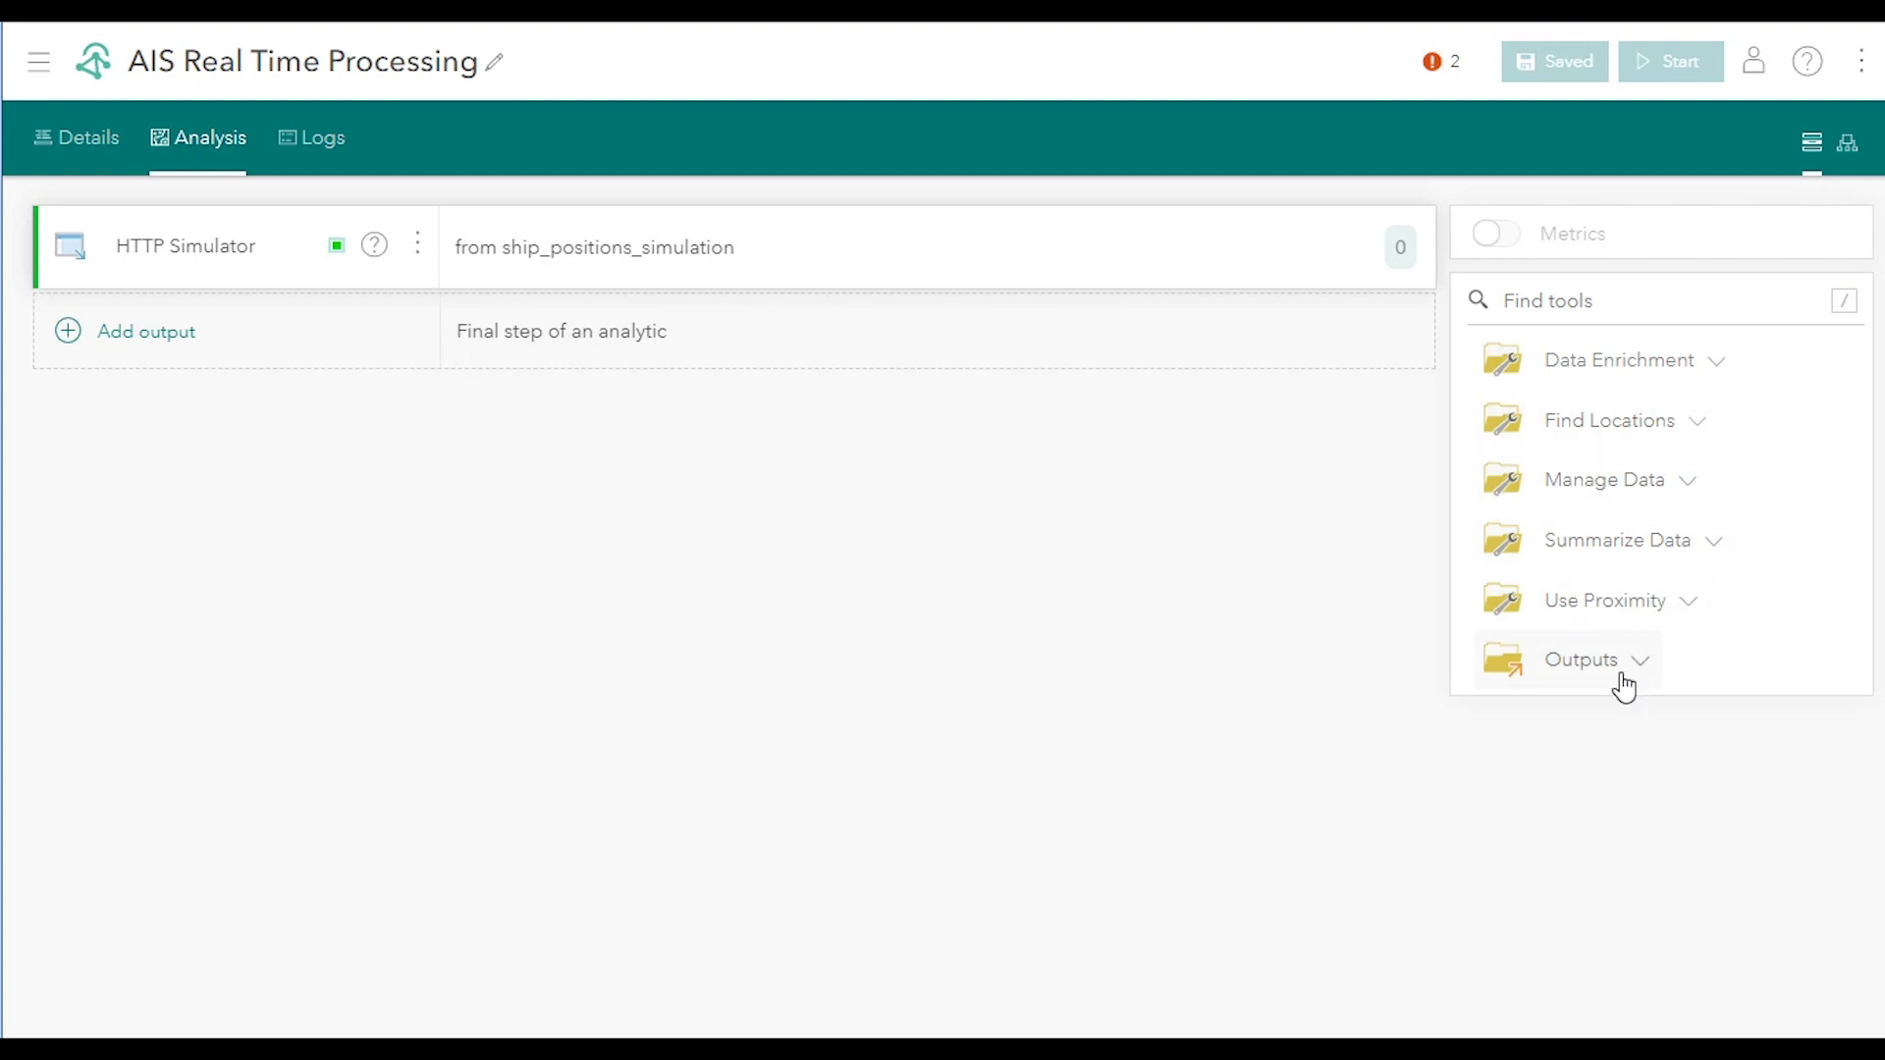
Step: Add a Join Features step from Summarize Data and list the ArcGIS source types for its join data
left_click(1668, 554)
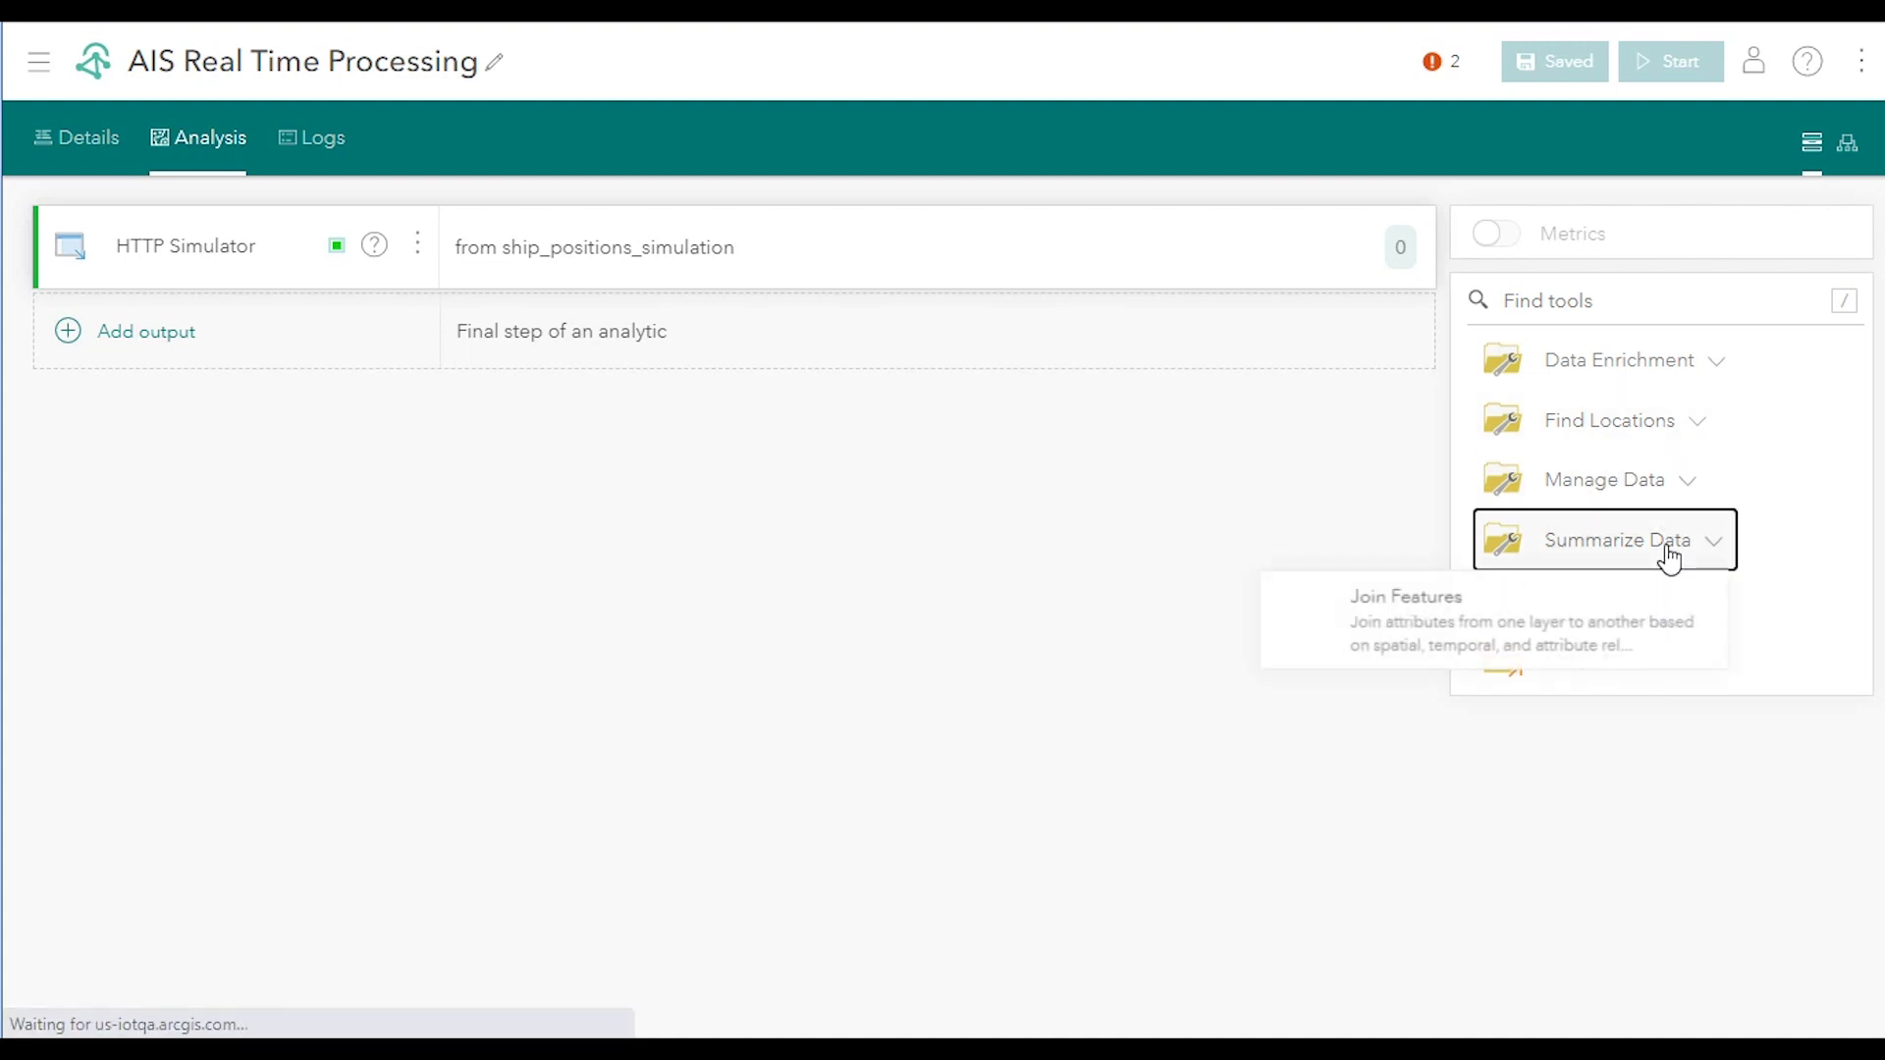
left_click(1449, 644)
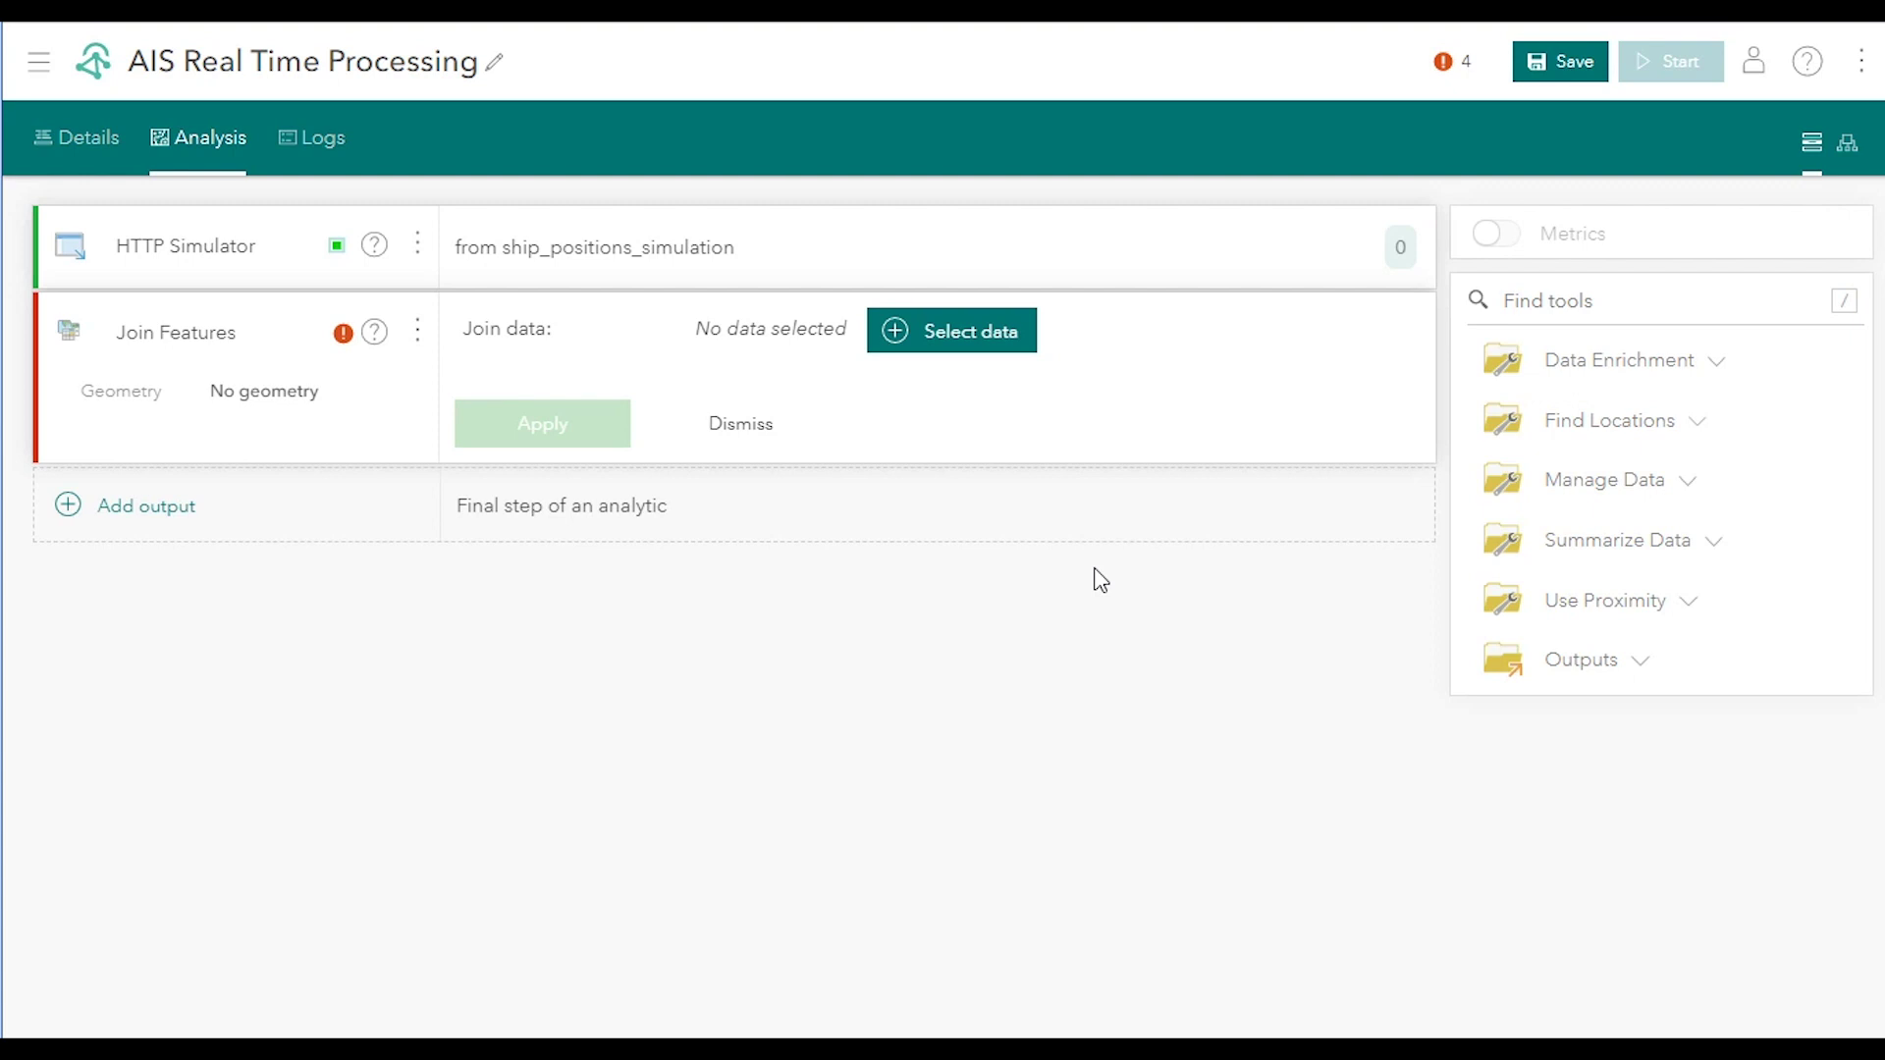
left_click(946, 354)
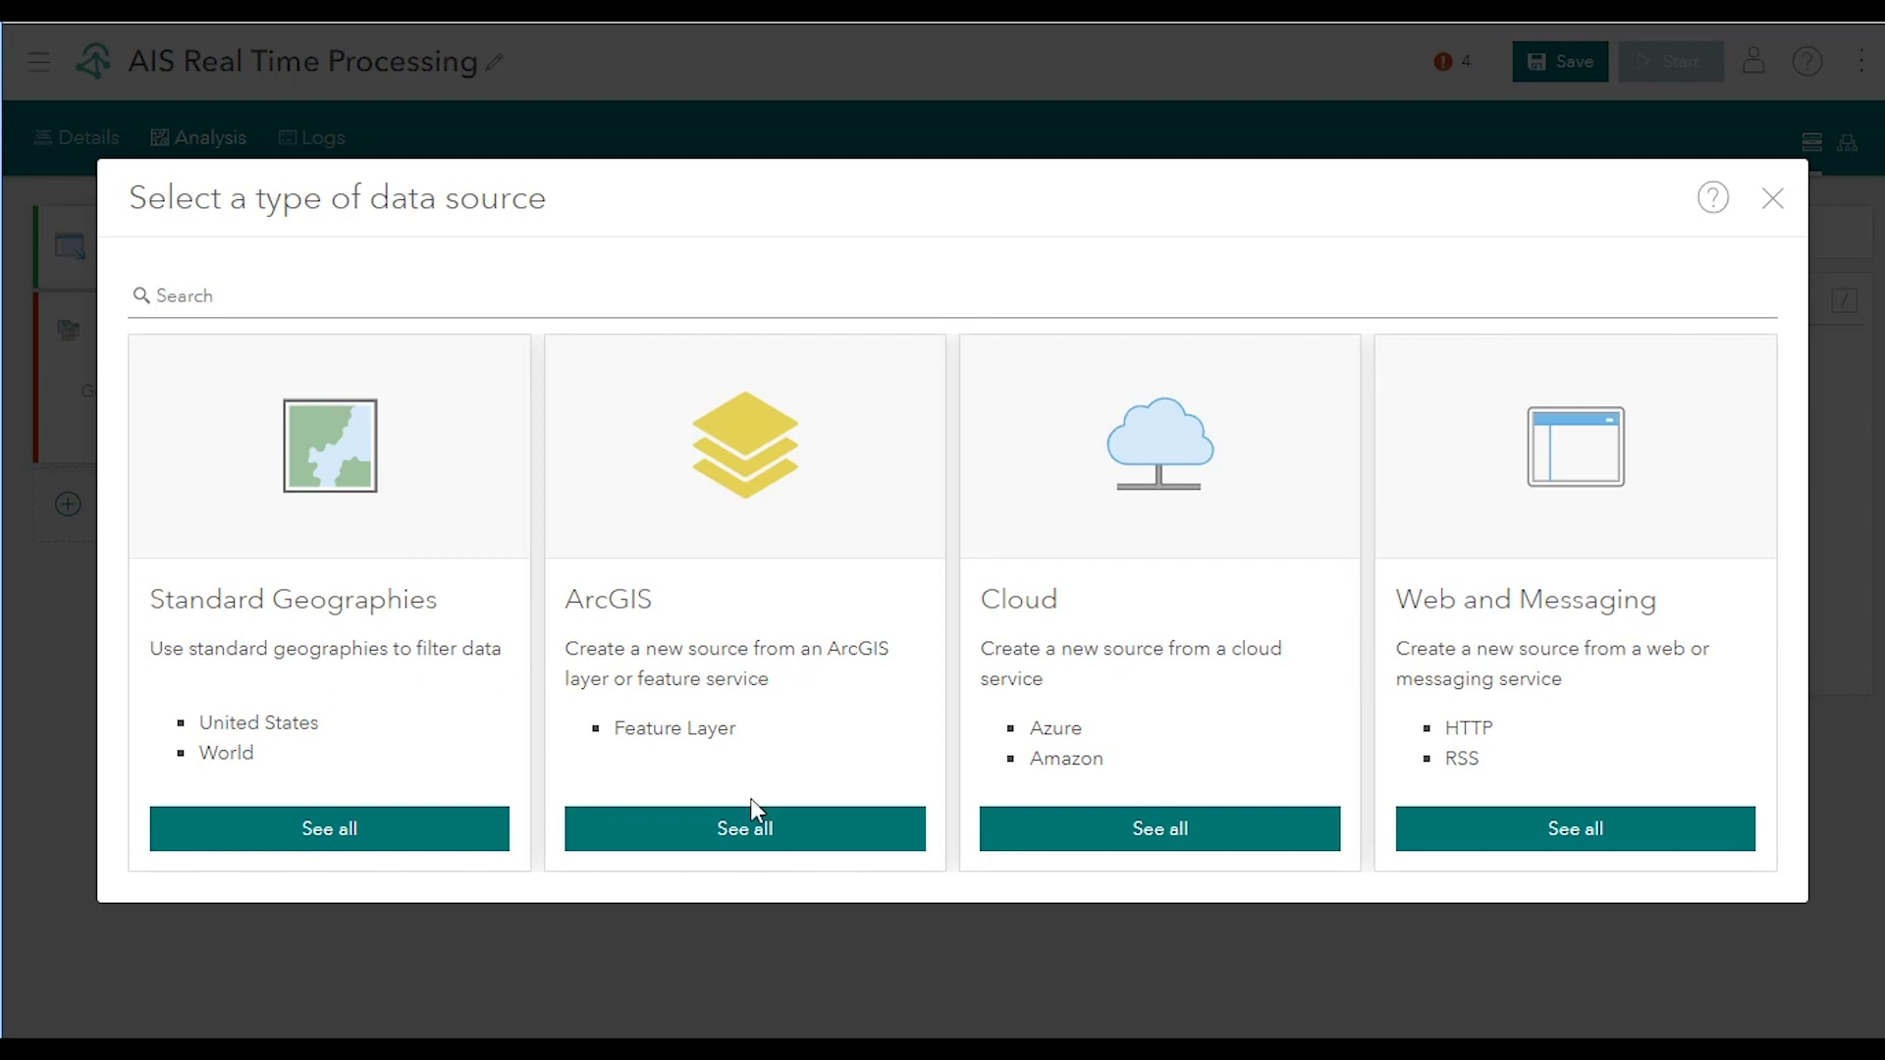
left_click(754, 828)
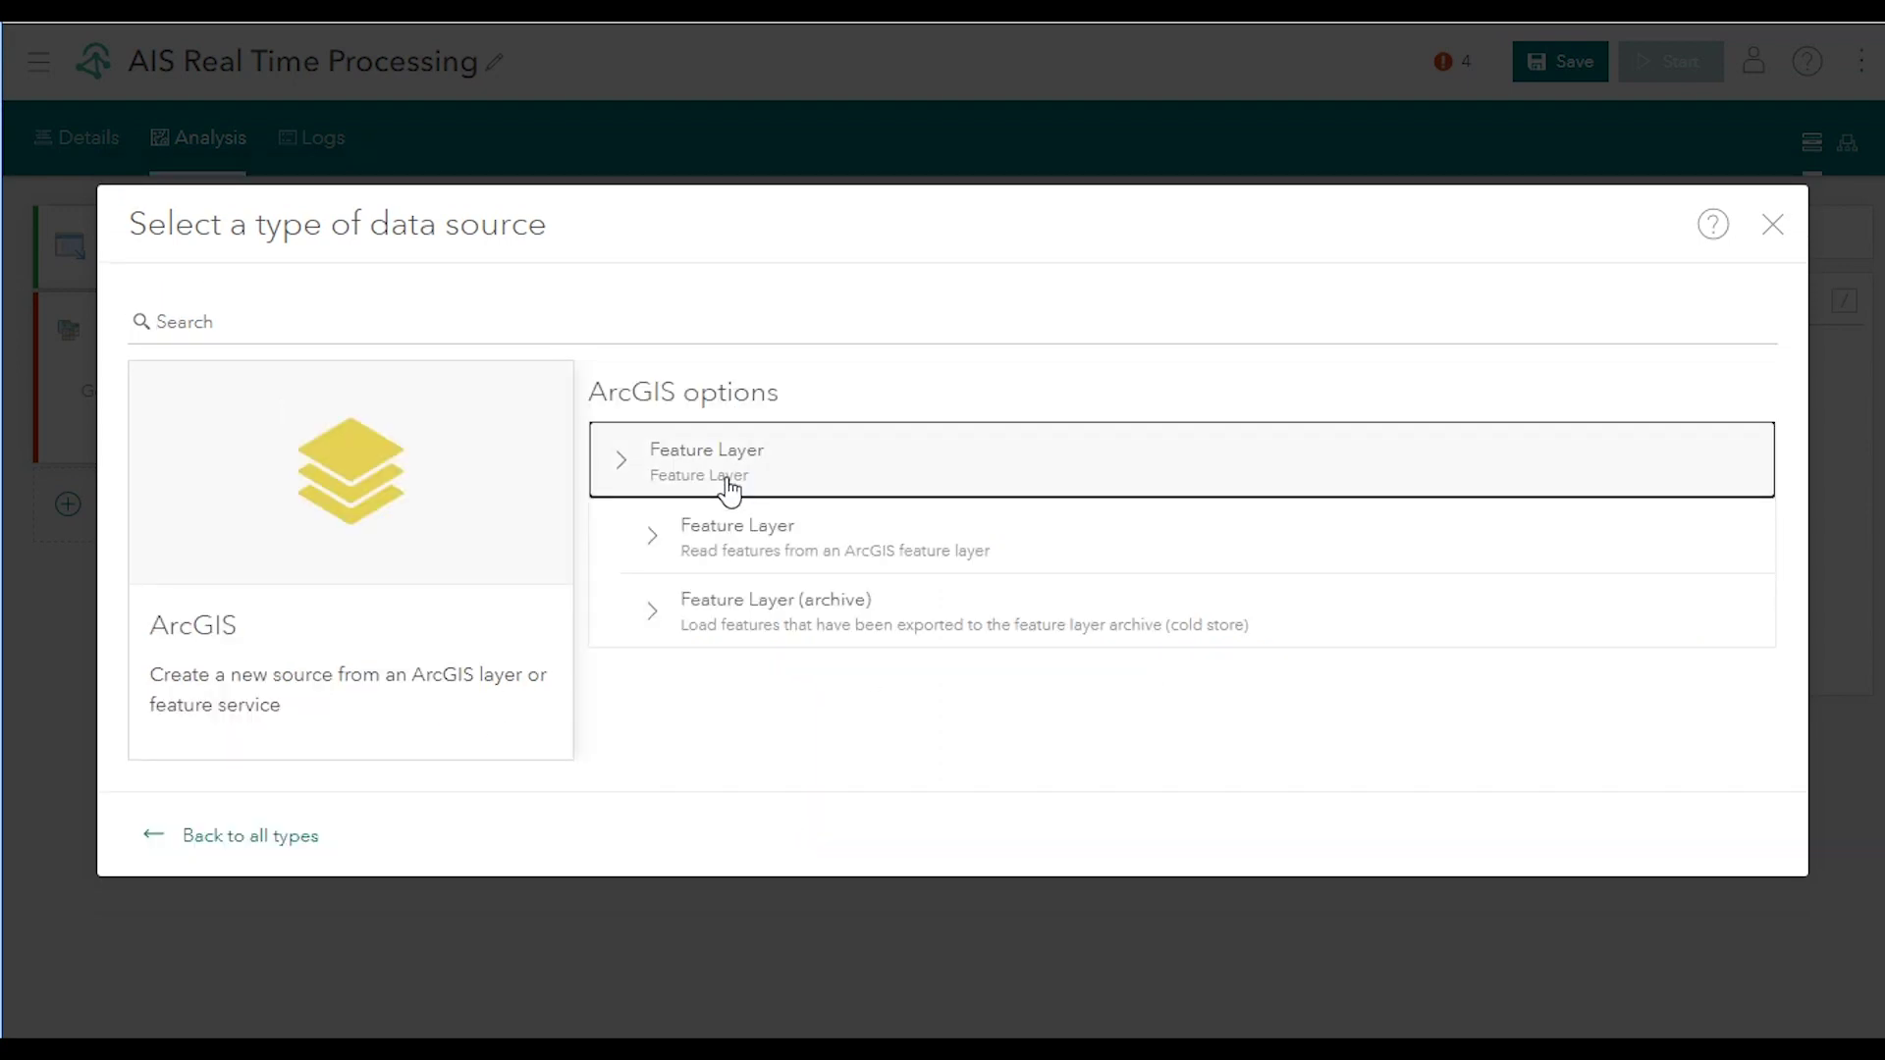
Step: Select the US_Coast_Guard_Districts feature layer as join source by pasting its FeatureServer URL
left_click(814, 551)
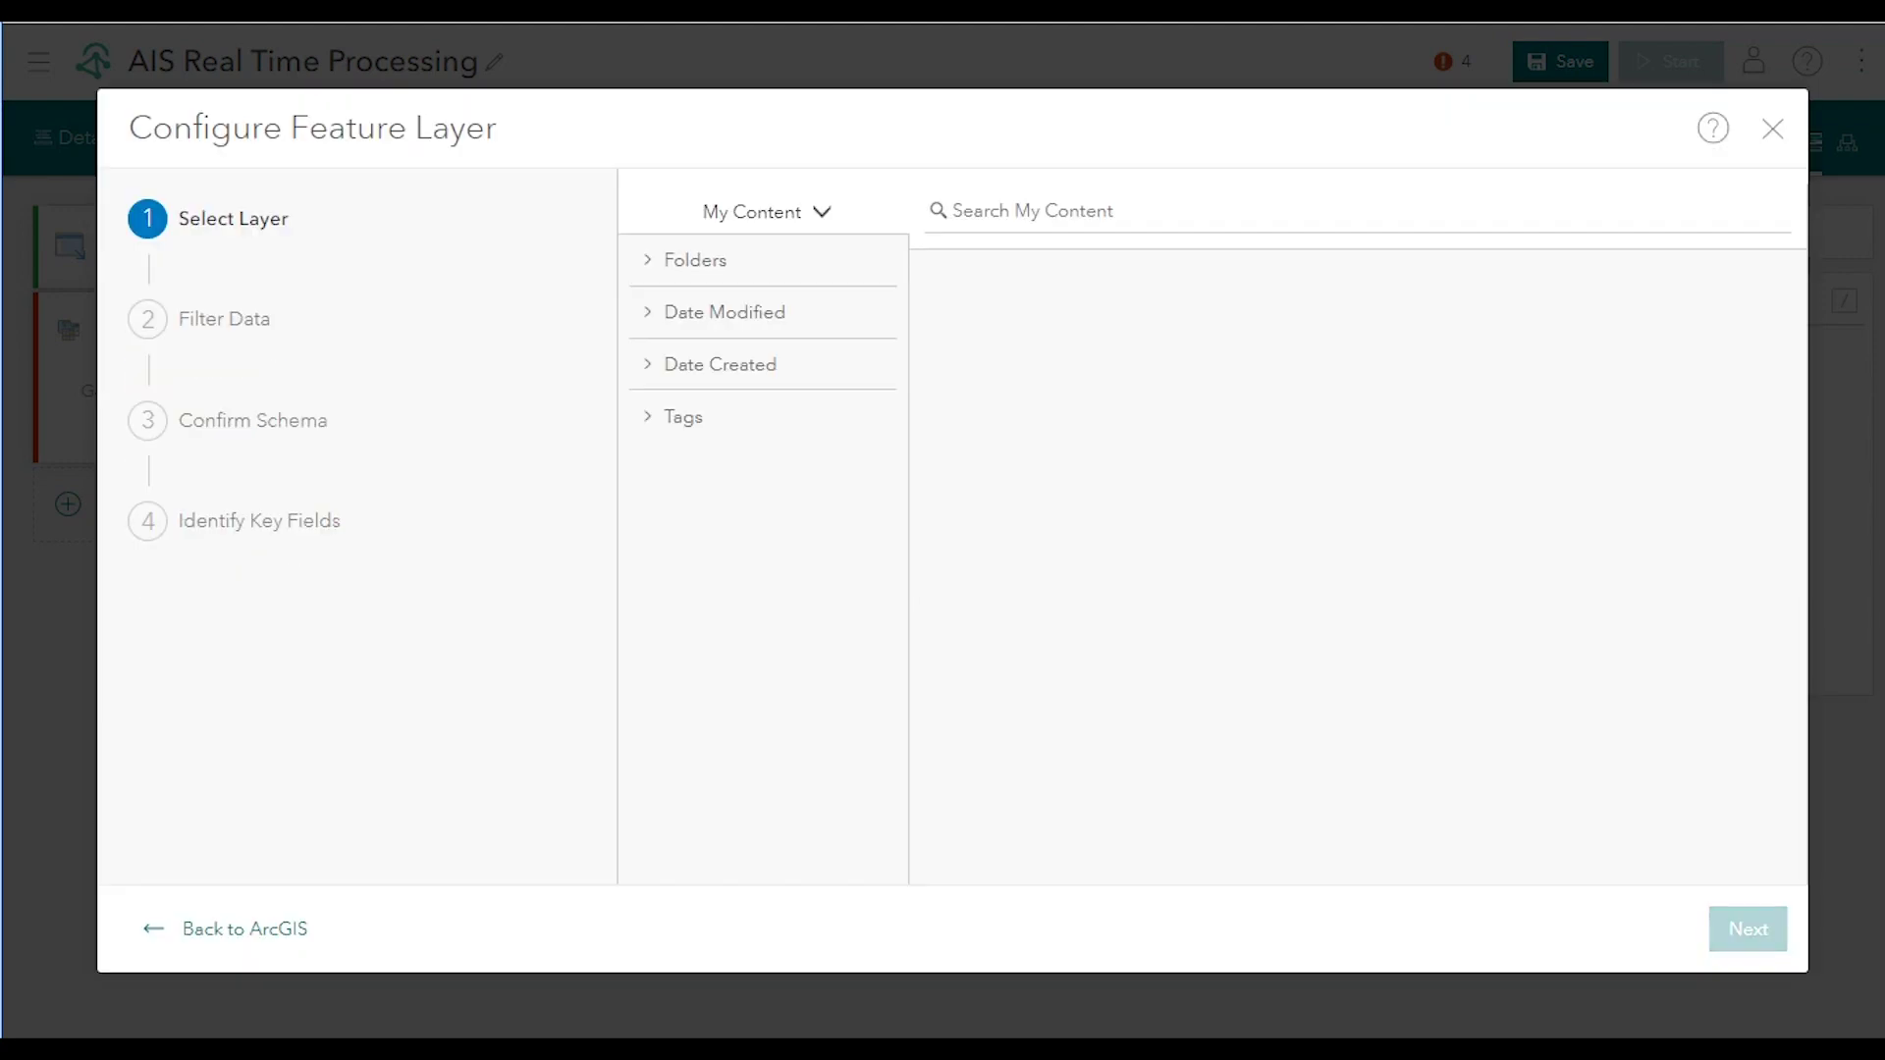
left_click(814, 218)
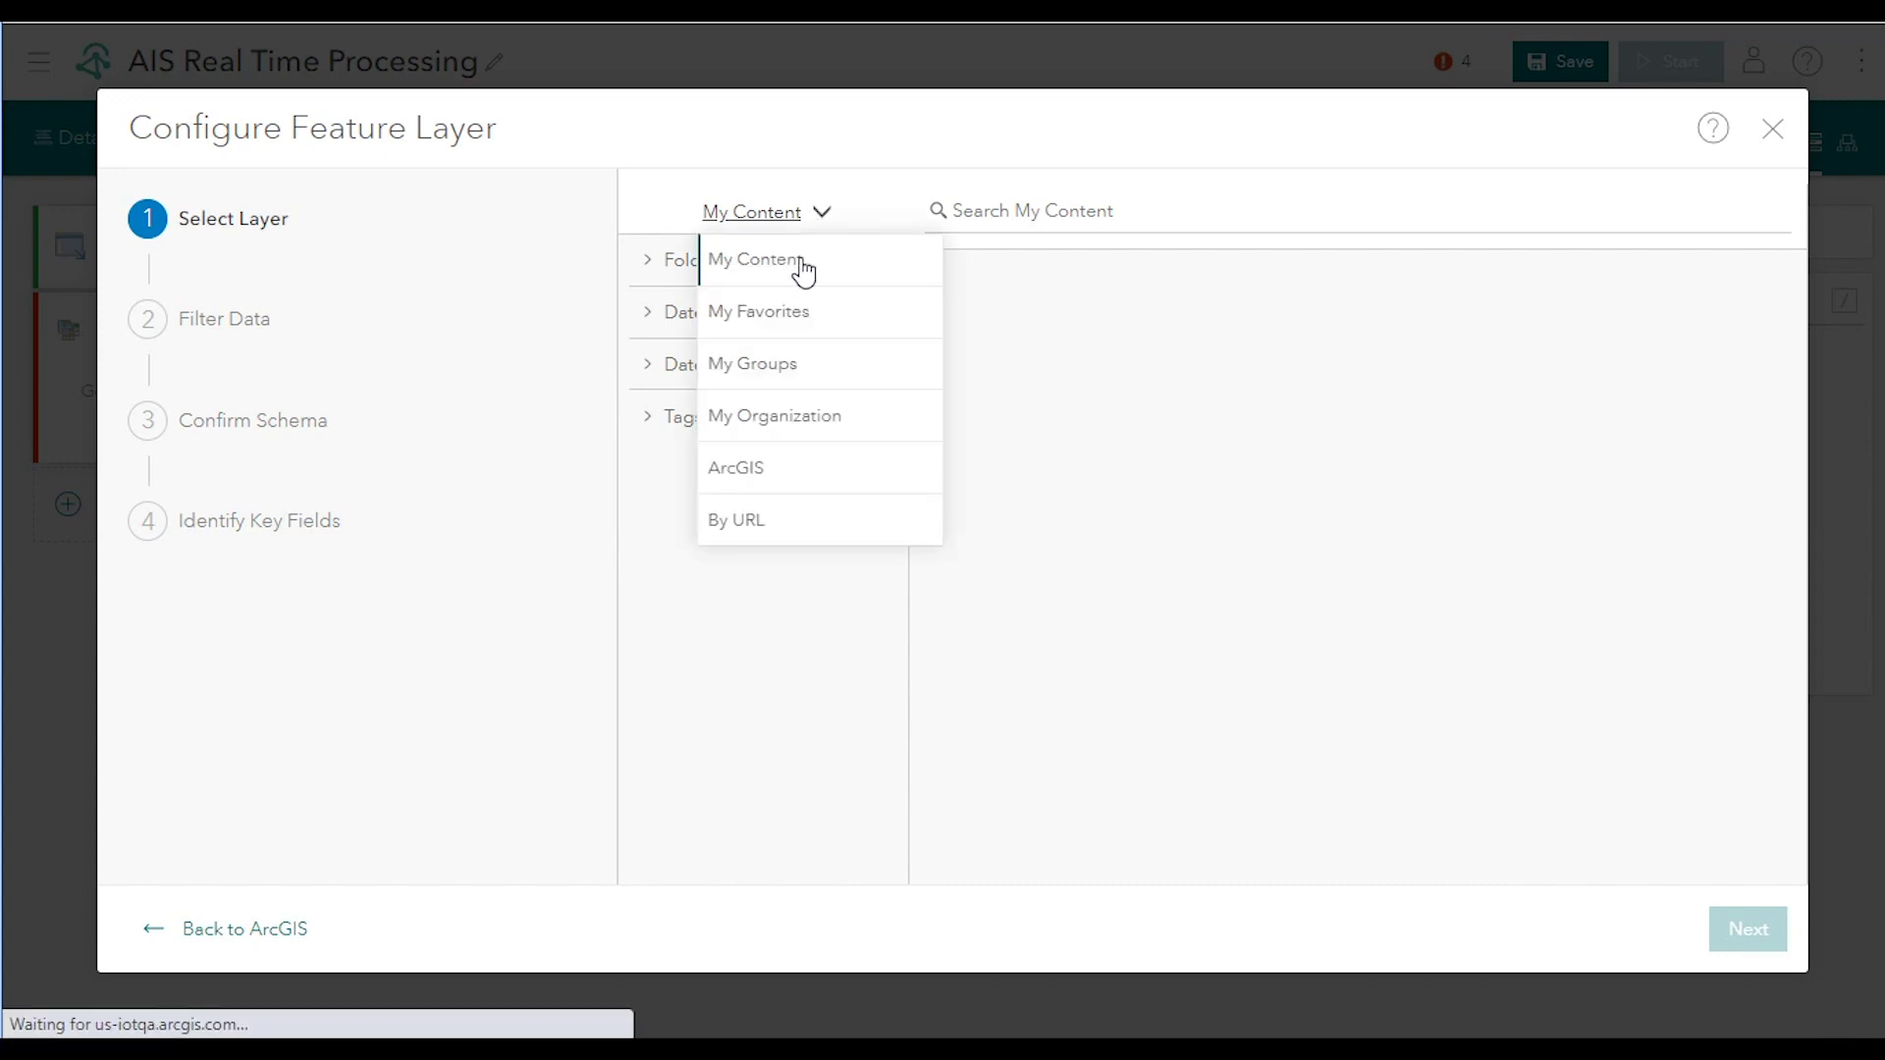
left_click(828, 539)
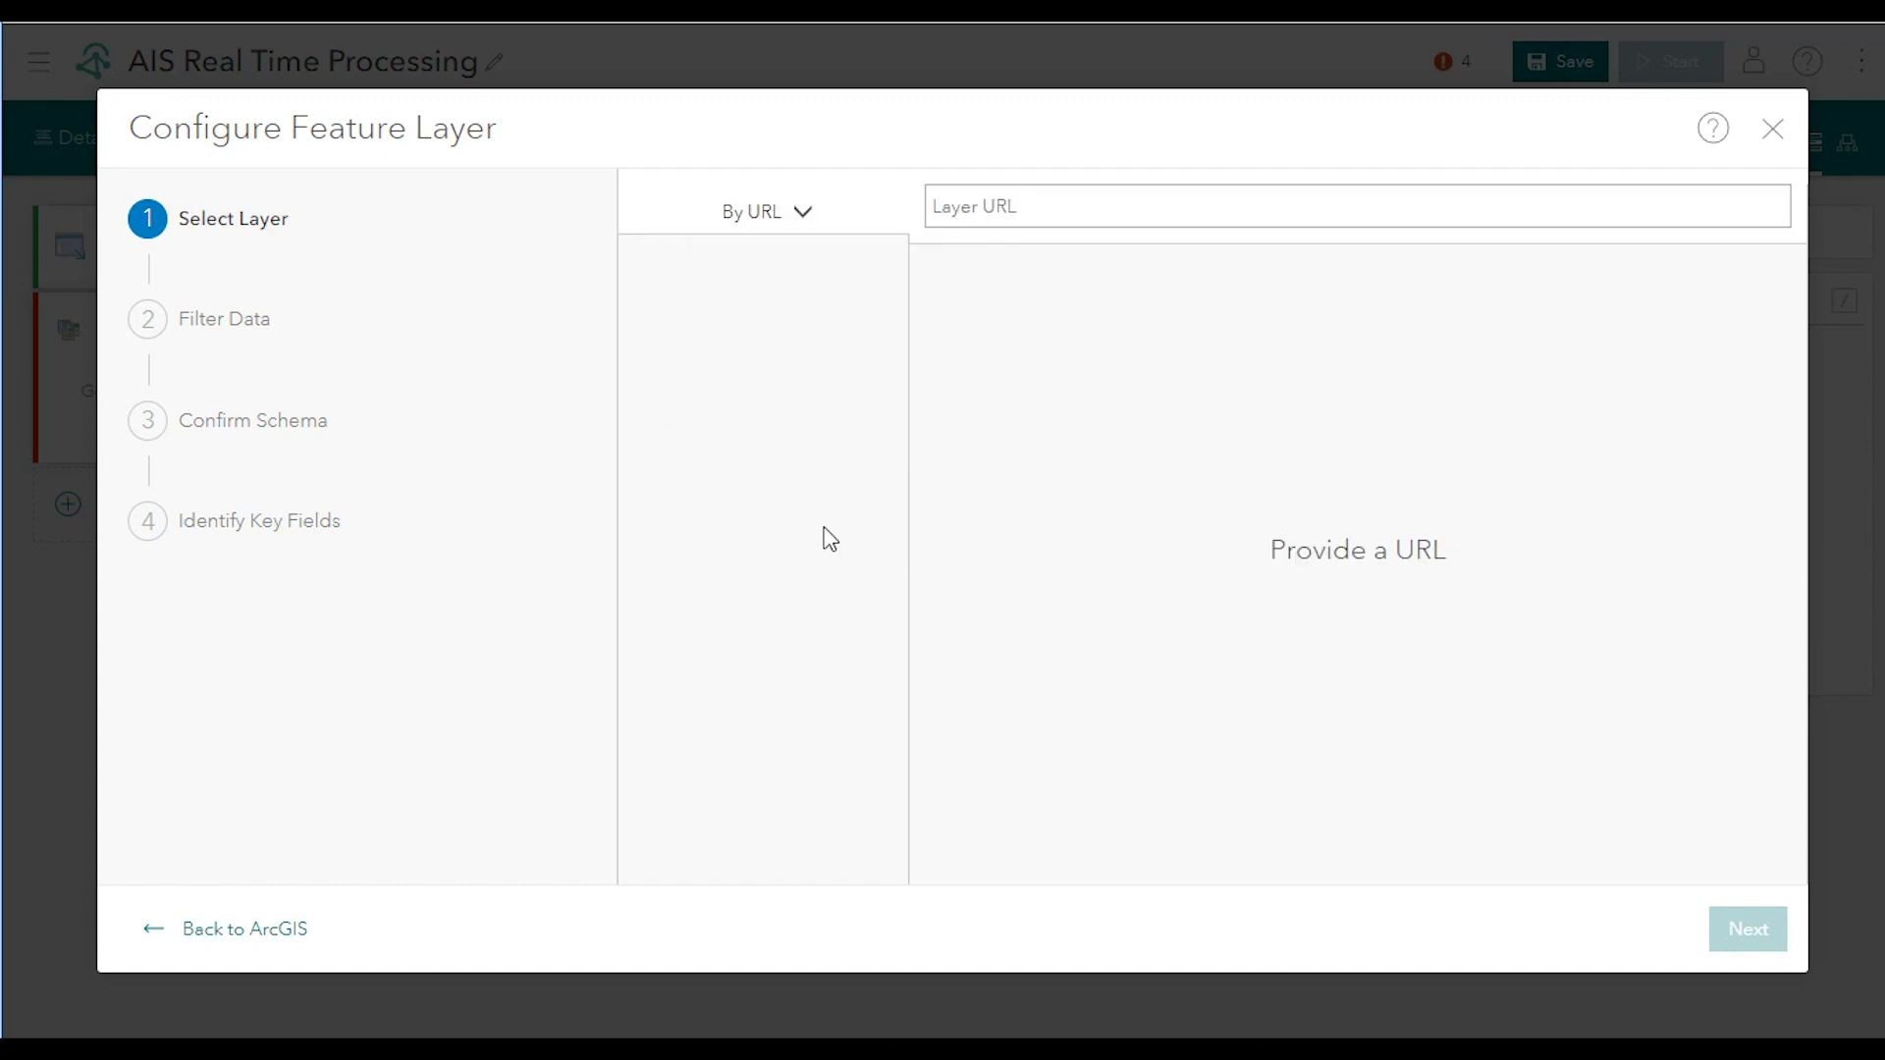
type("https://services2.arcgis.com/FiaPA4ga0iQKduv3/arcgis/rest/services/US_Coast_Guard_Districts/FeatureServer")
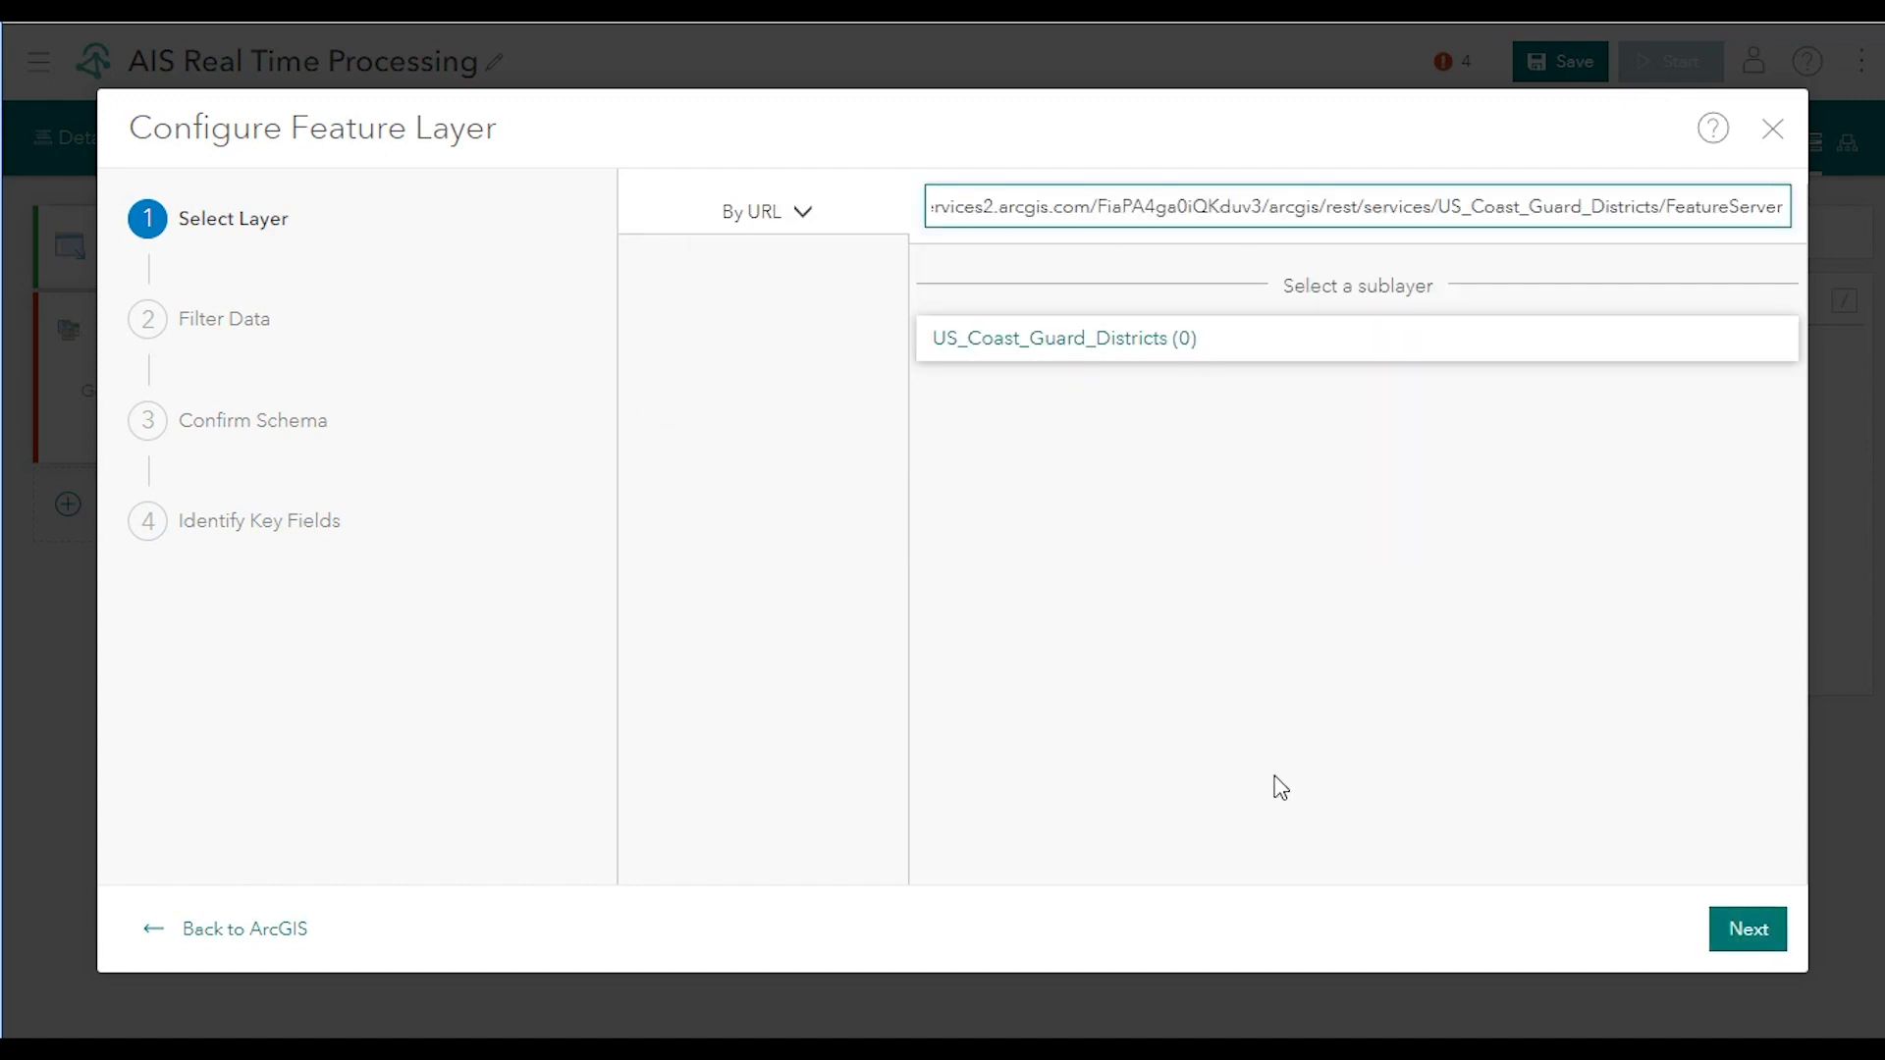
left_click(1105, 351)
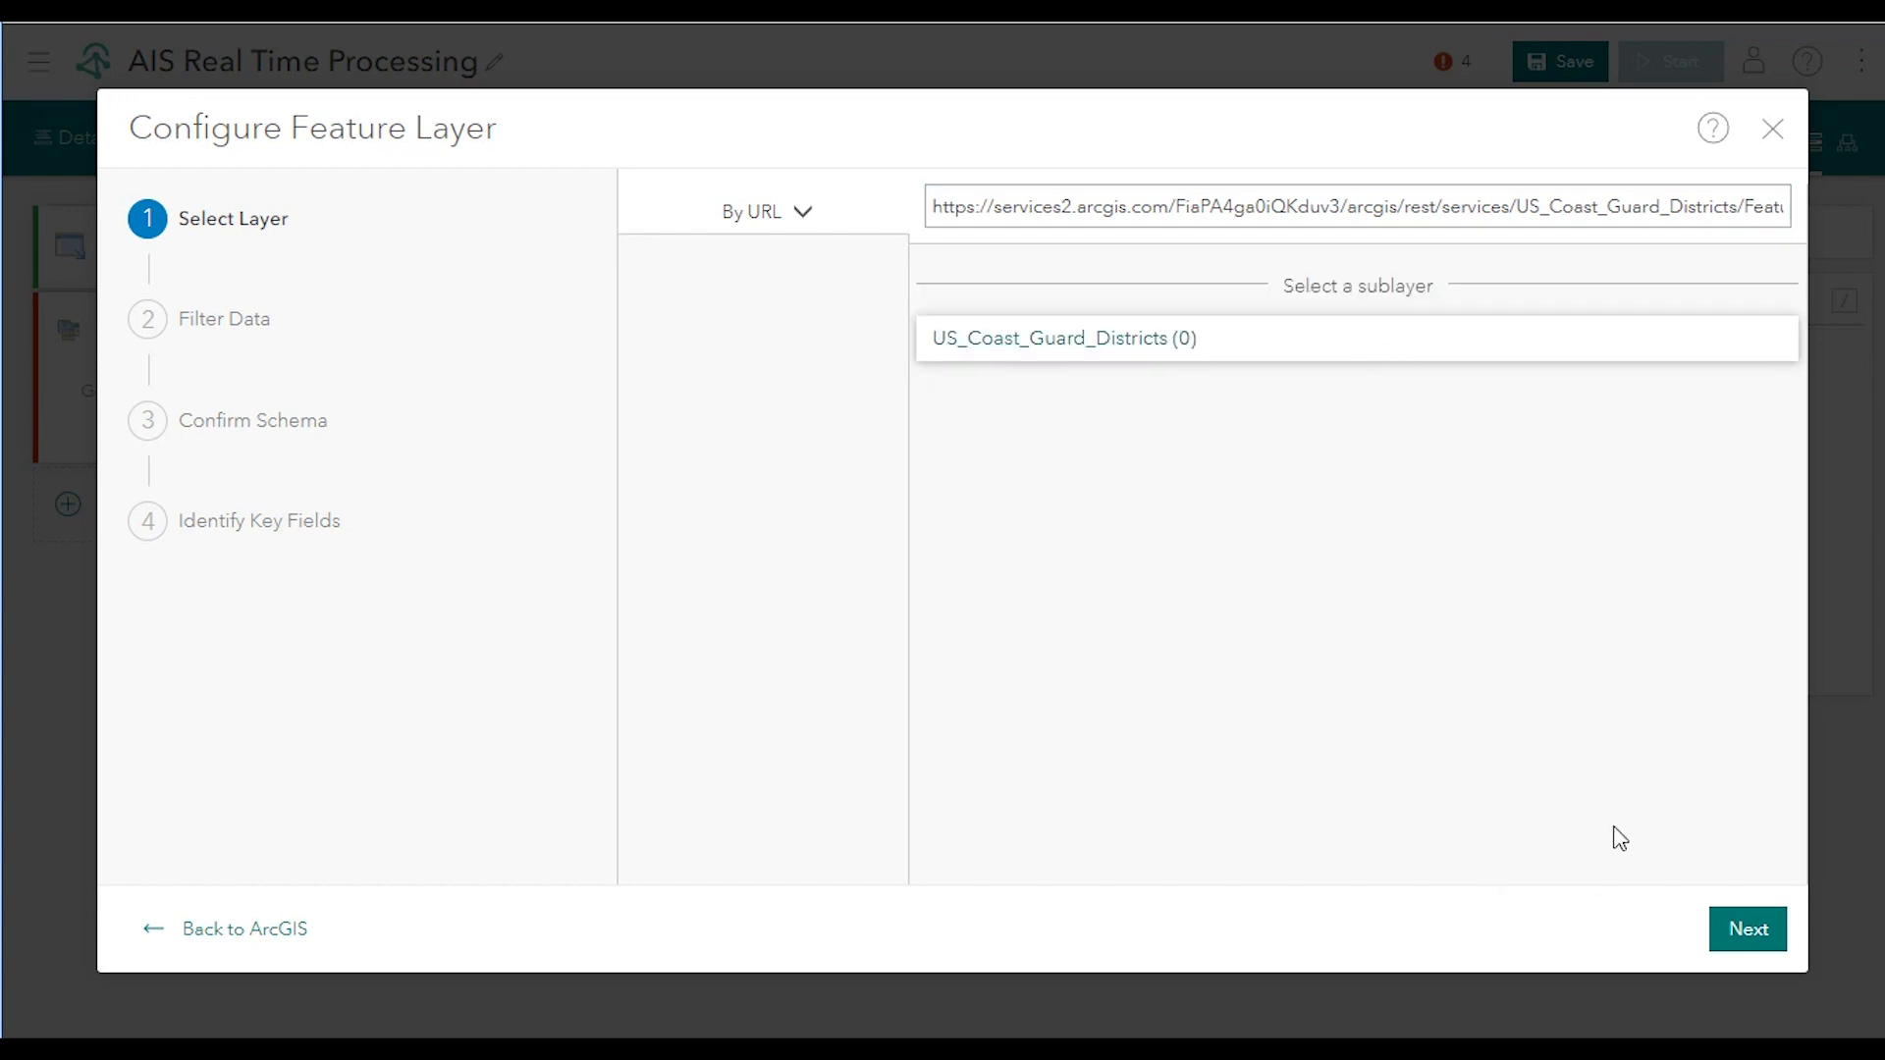
left_click(1733, 931)
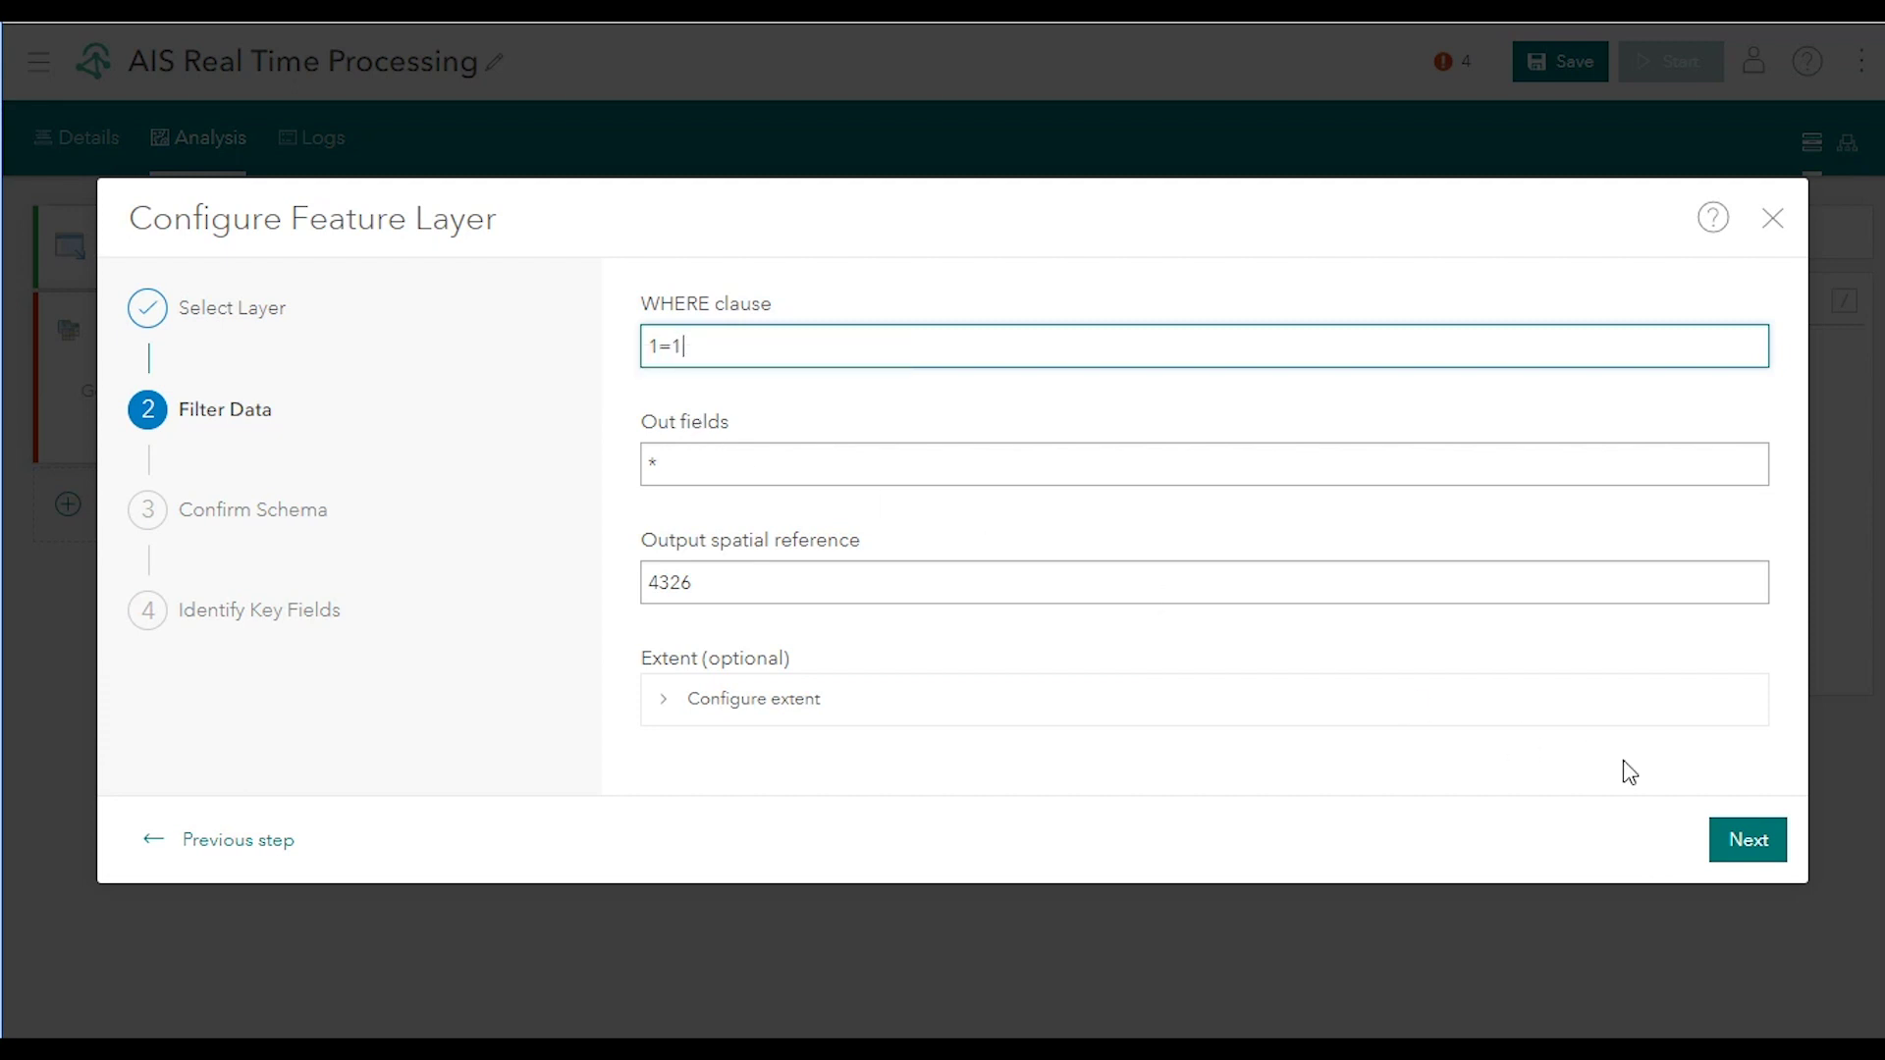
Step: Accept the default filter and schema for US_Coast_Guard_Districts and set 'Data does not have a Track ID'
left_click(1742, 854)
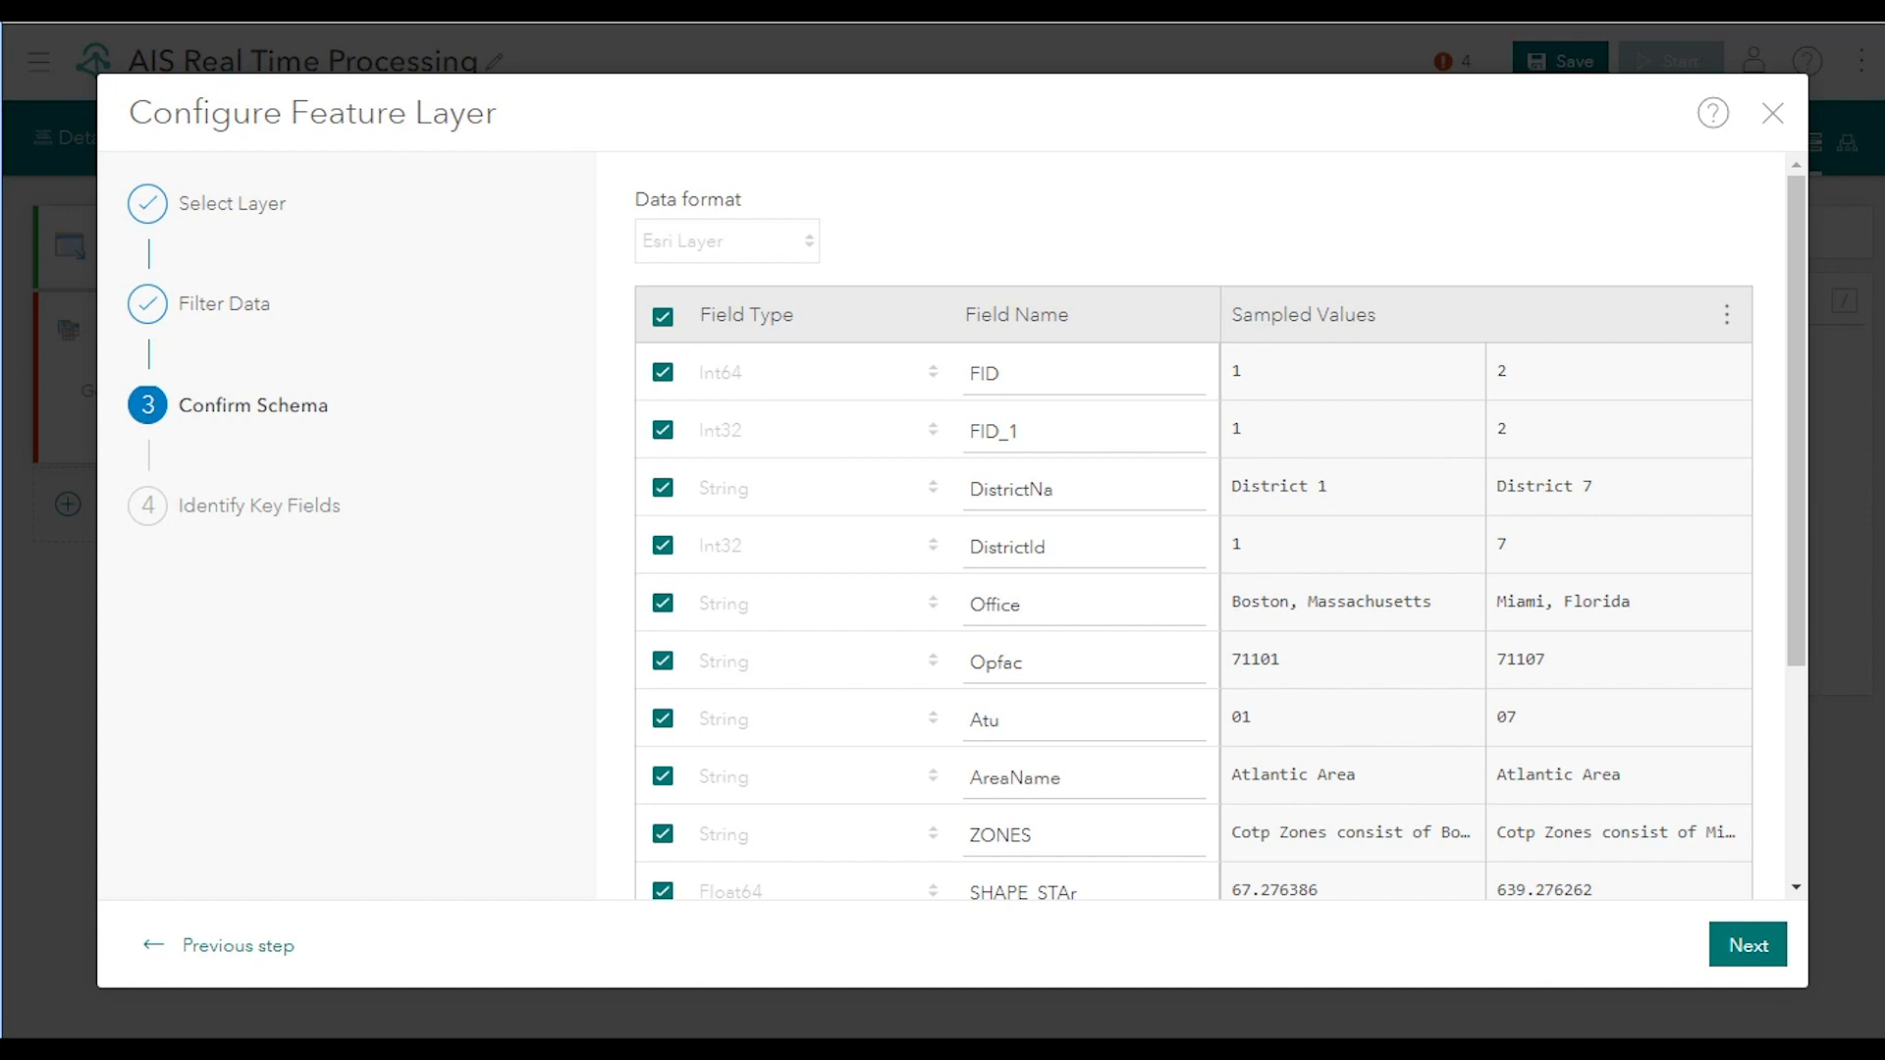
left_click(1734, 972)
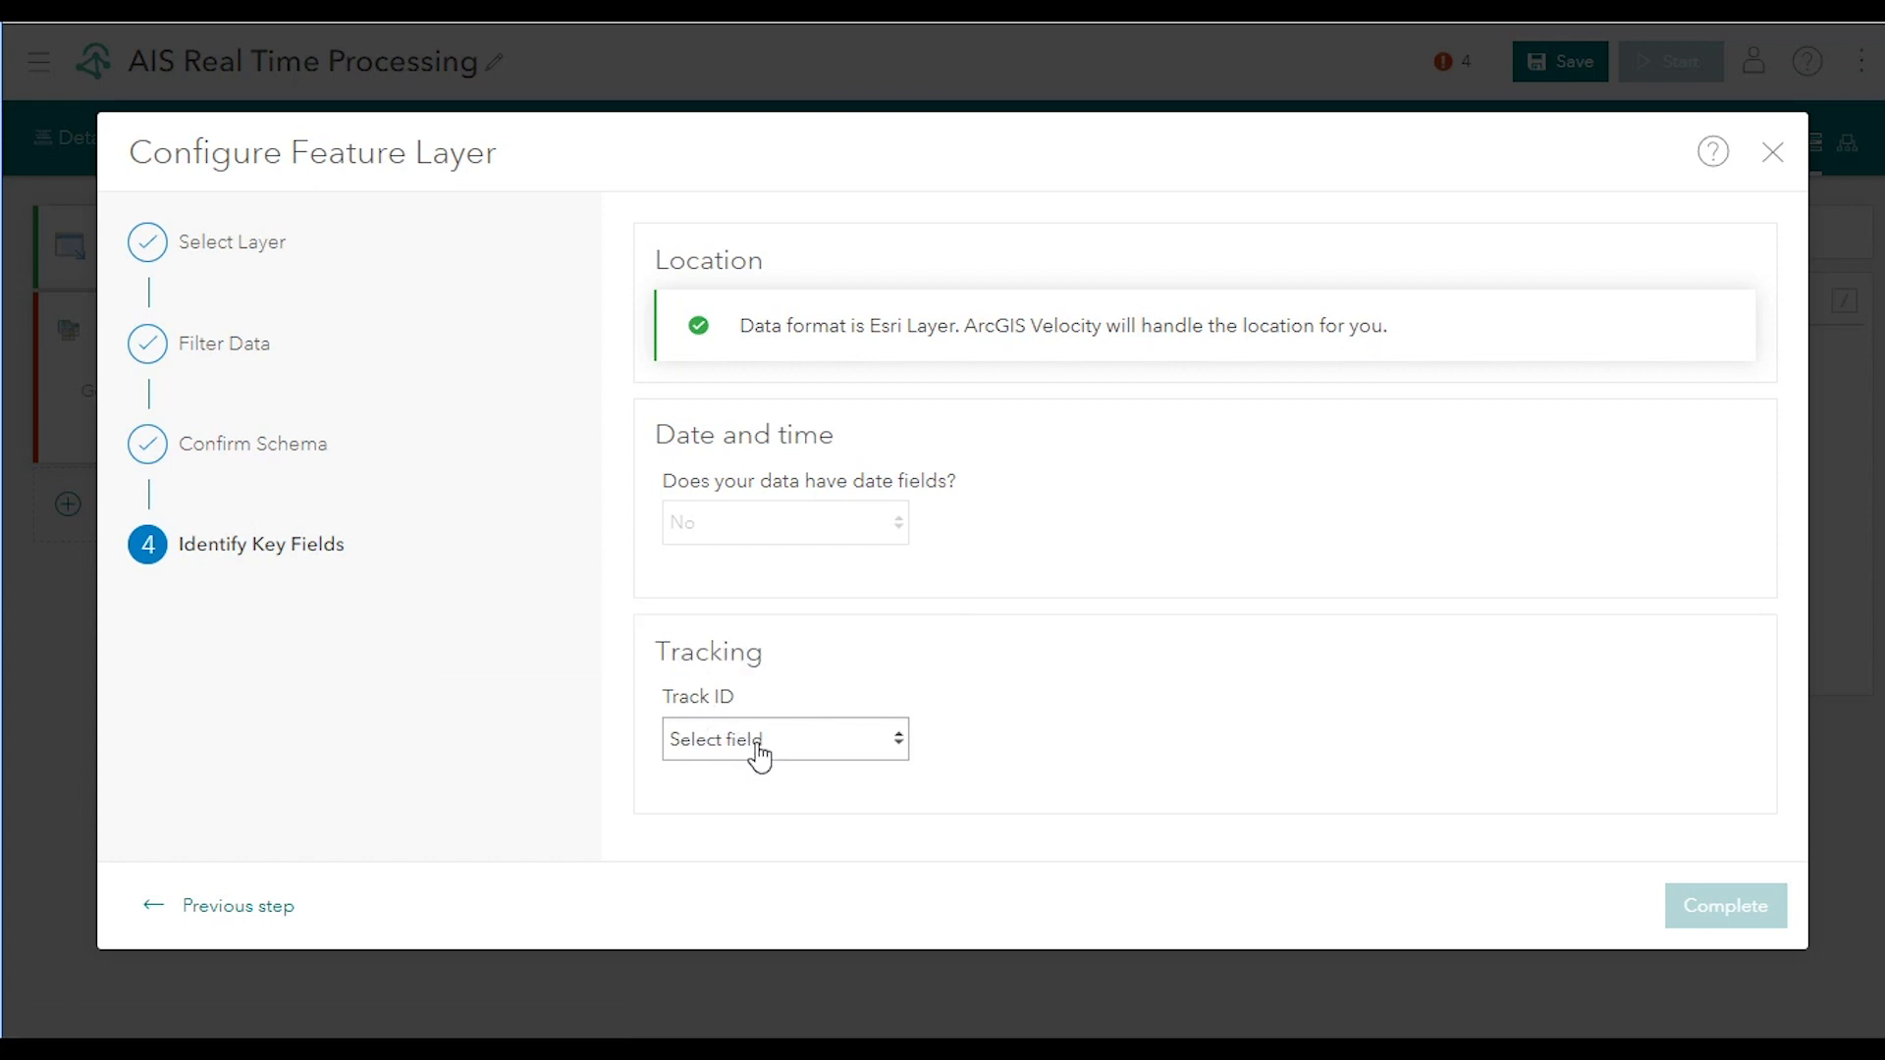
left_click(821, 760)
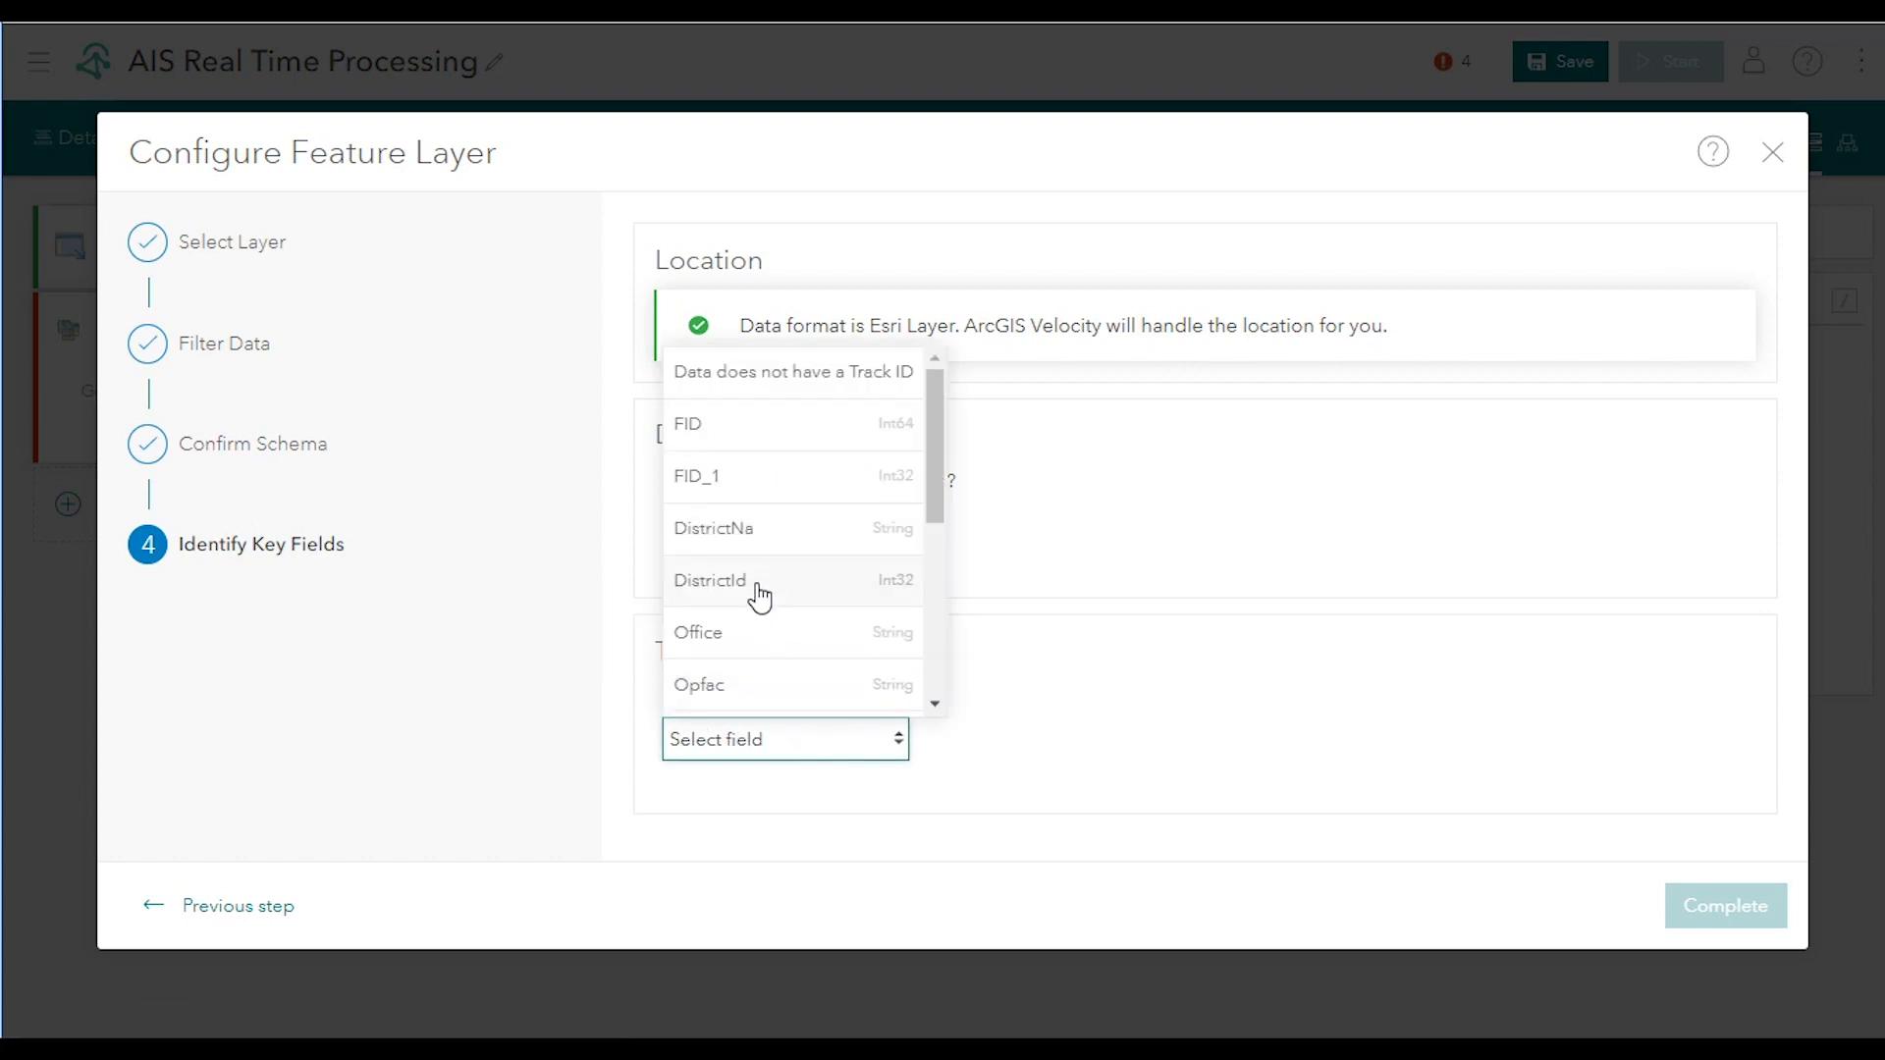
left_click(805, 375)
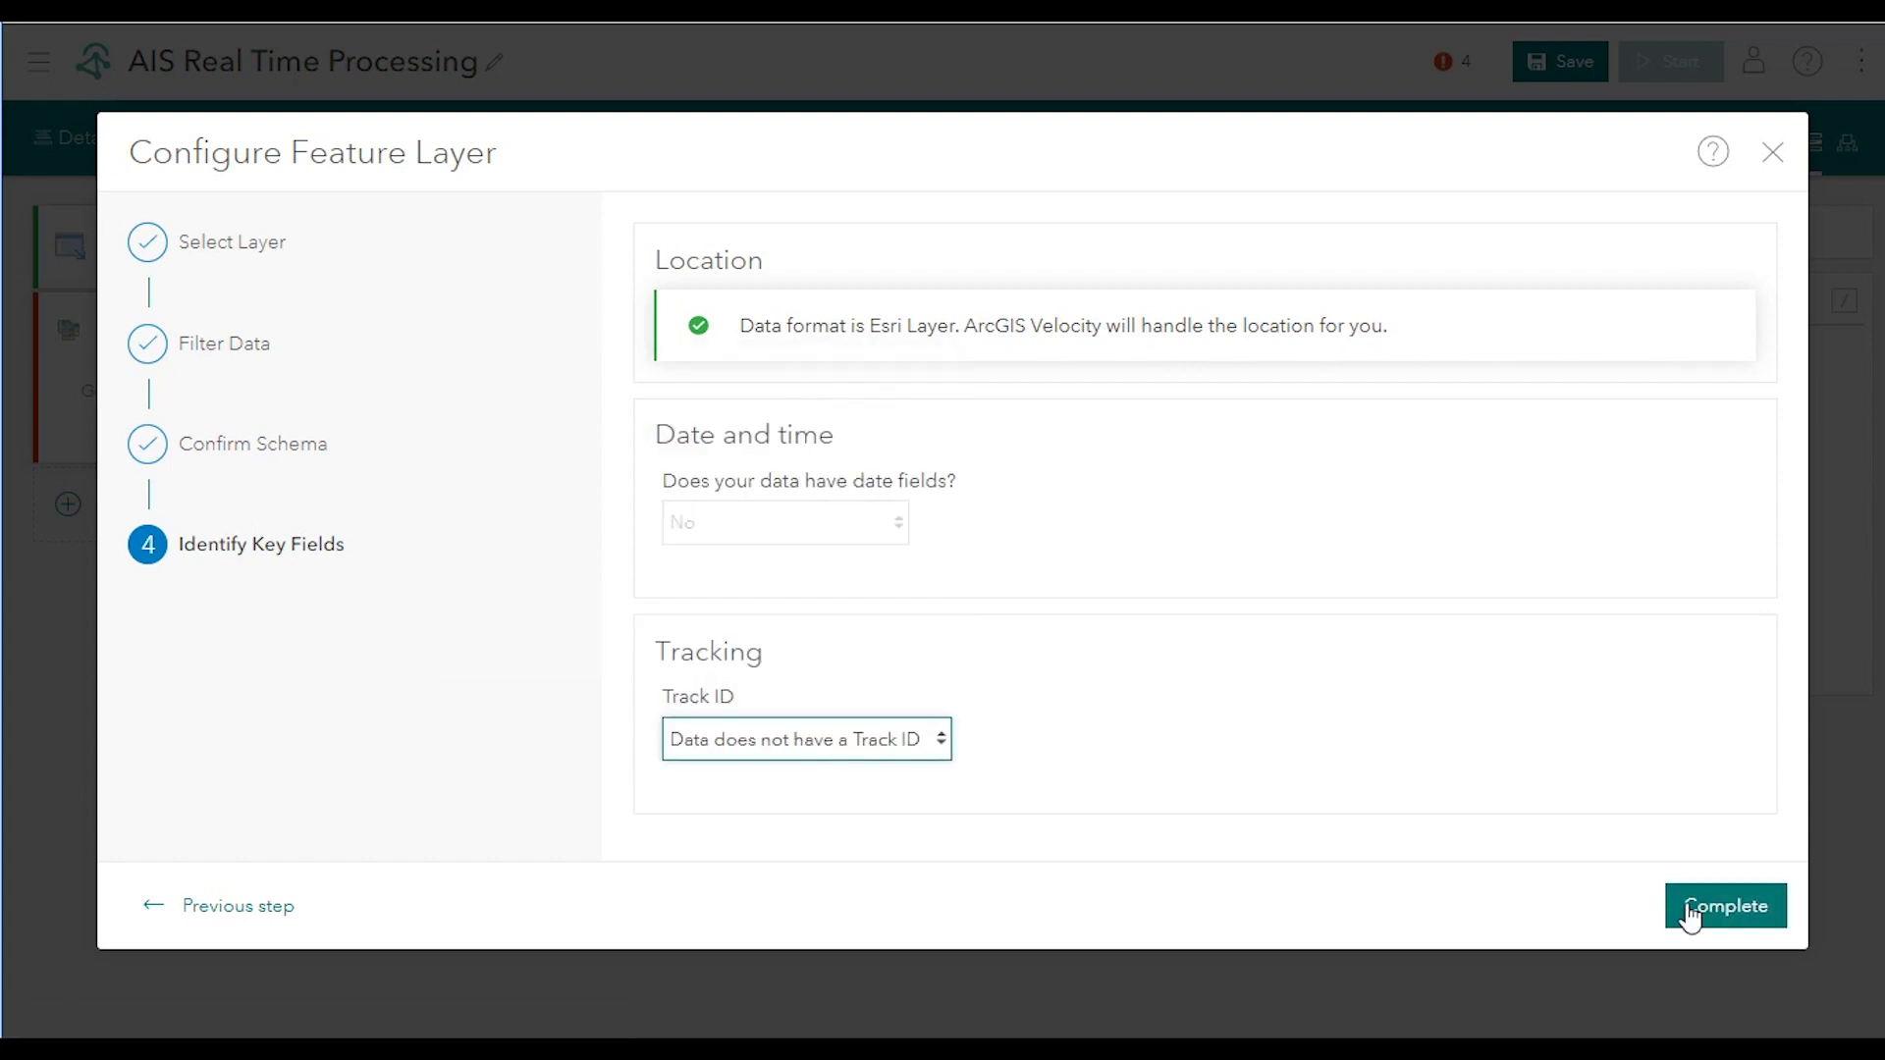
left_click(1723, 908)
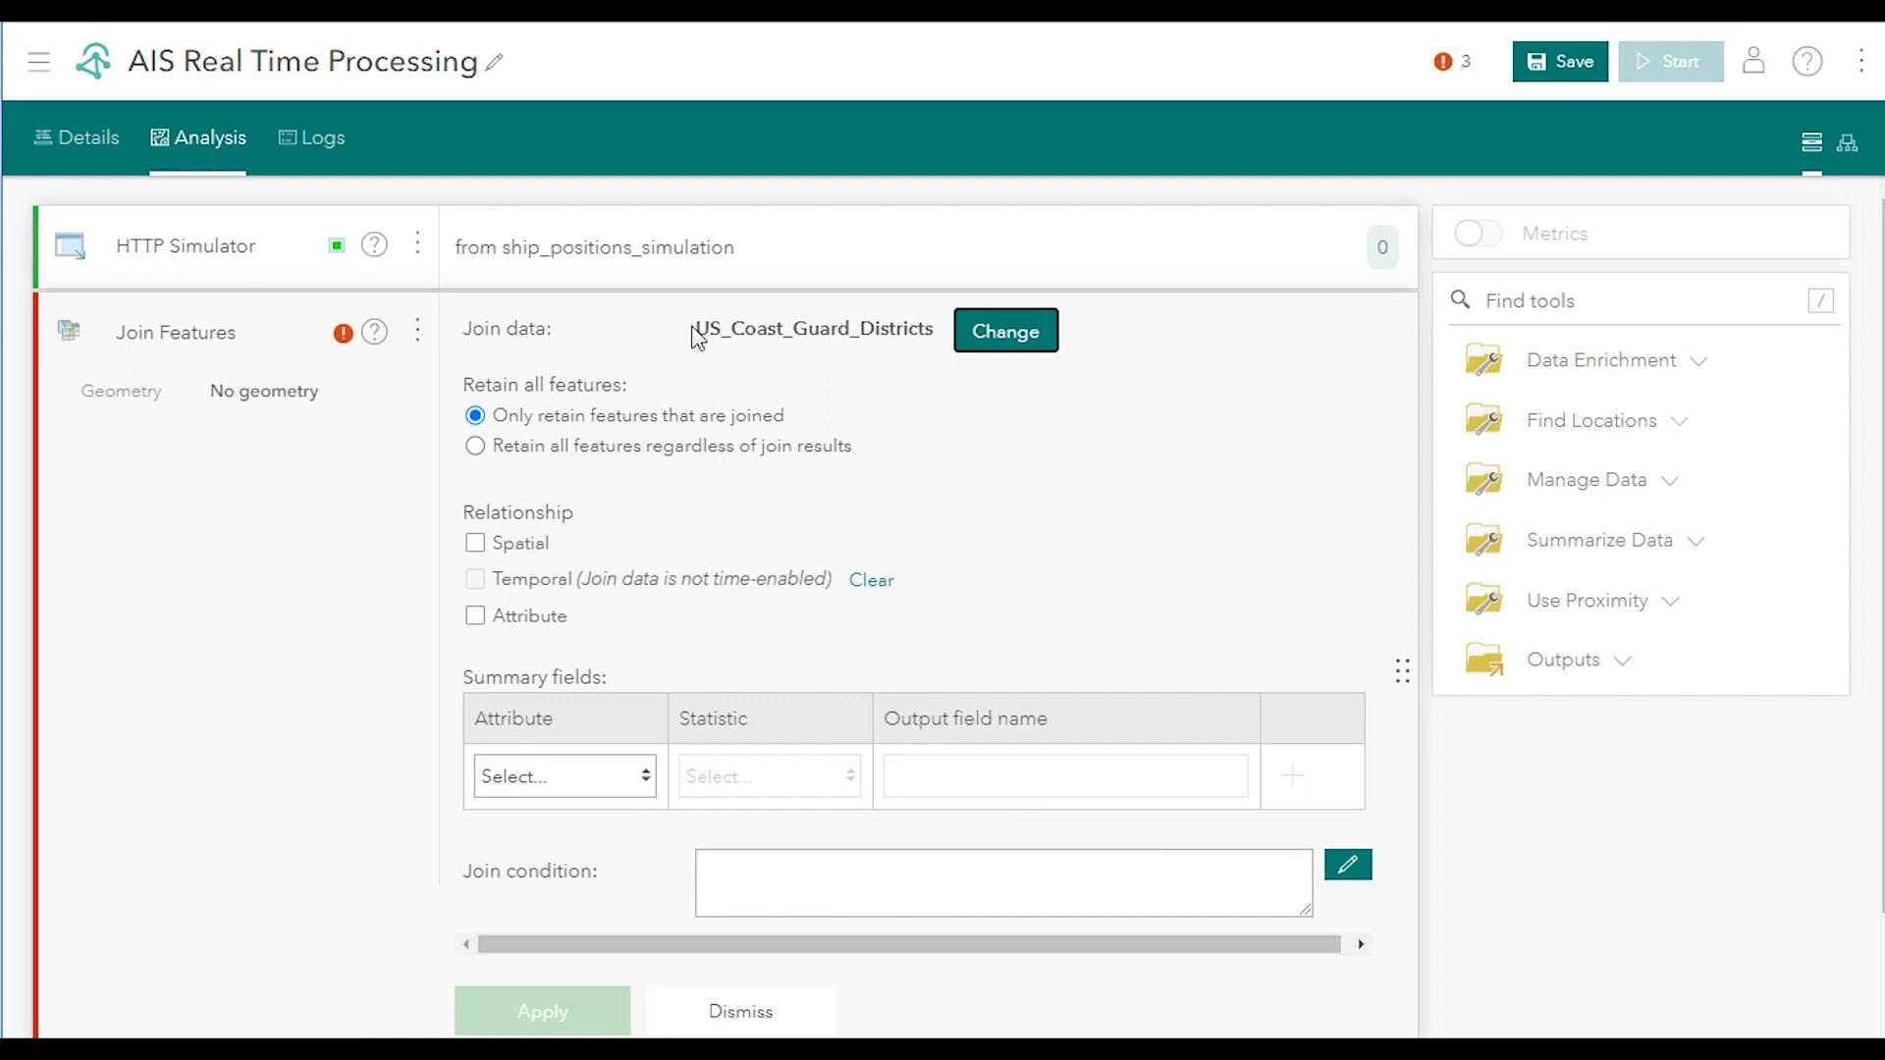
Step: Join ships to districts by location using the Intersects spatial relationship
left_click_drag(695, 328, 940, 339)
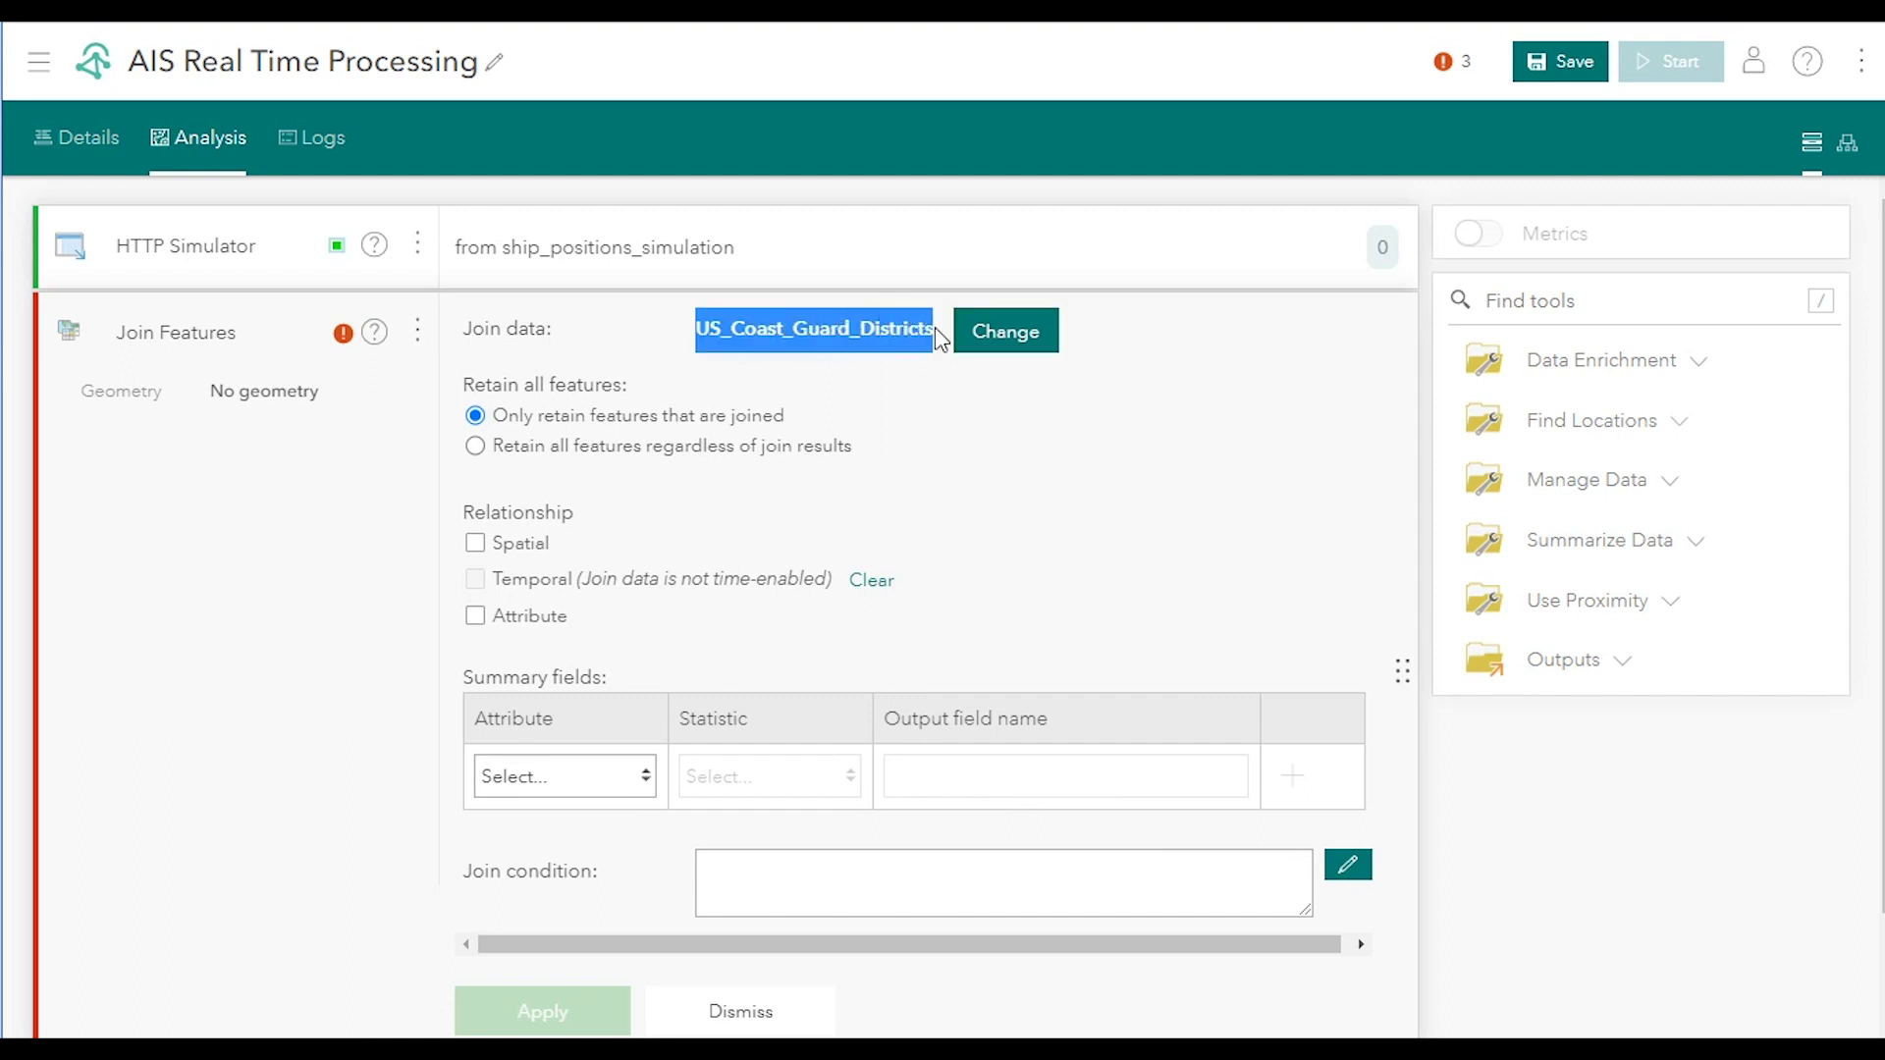
left_click(929, 446)
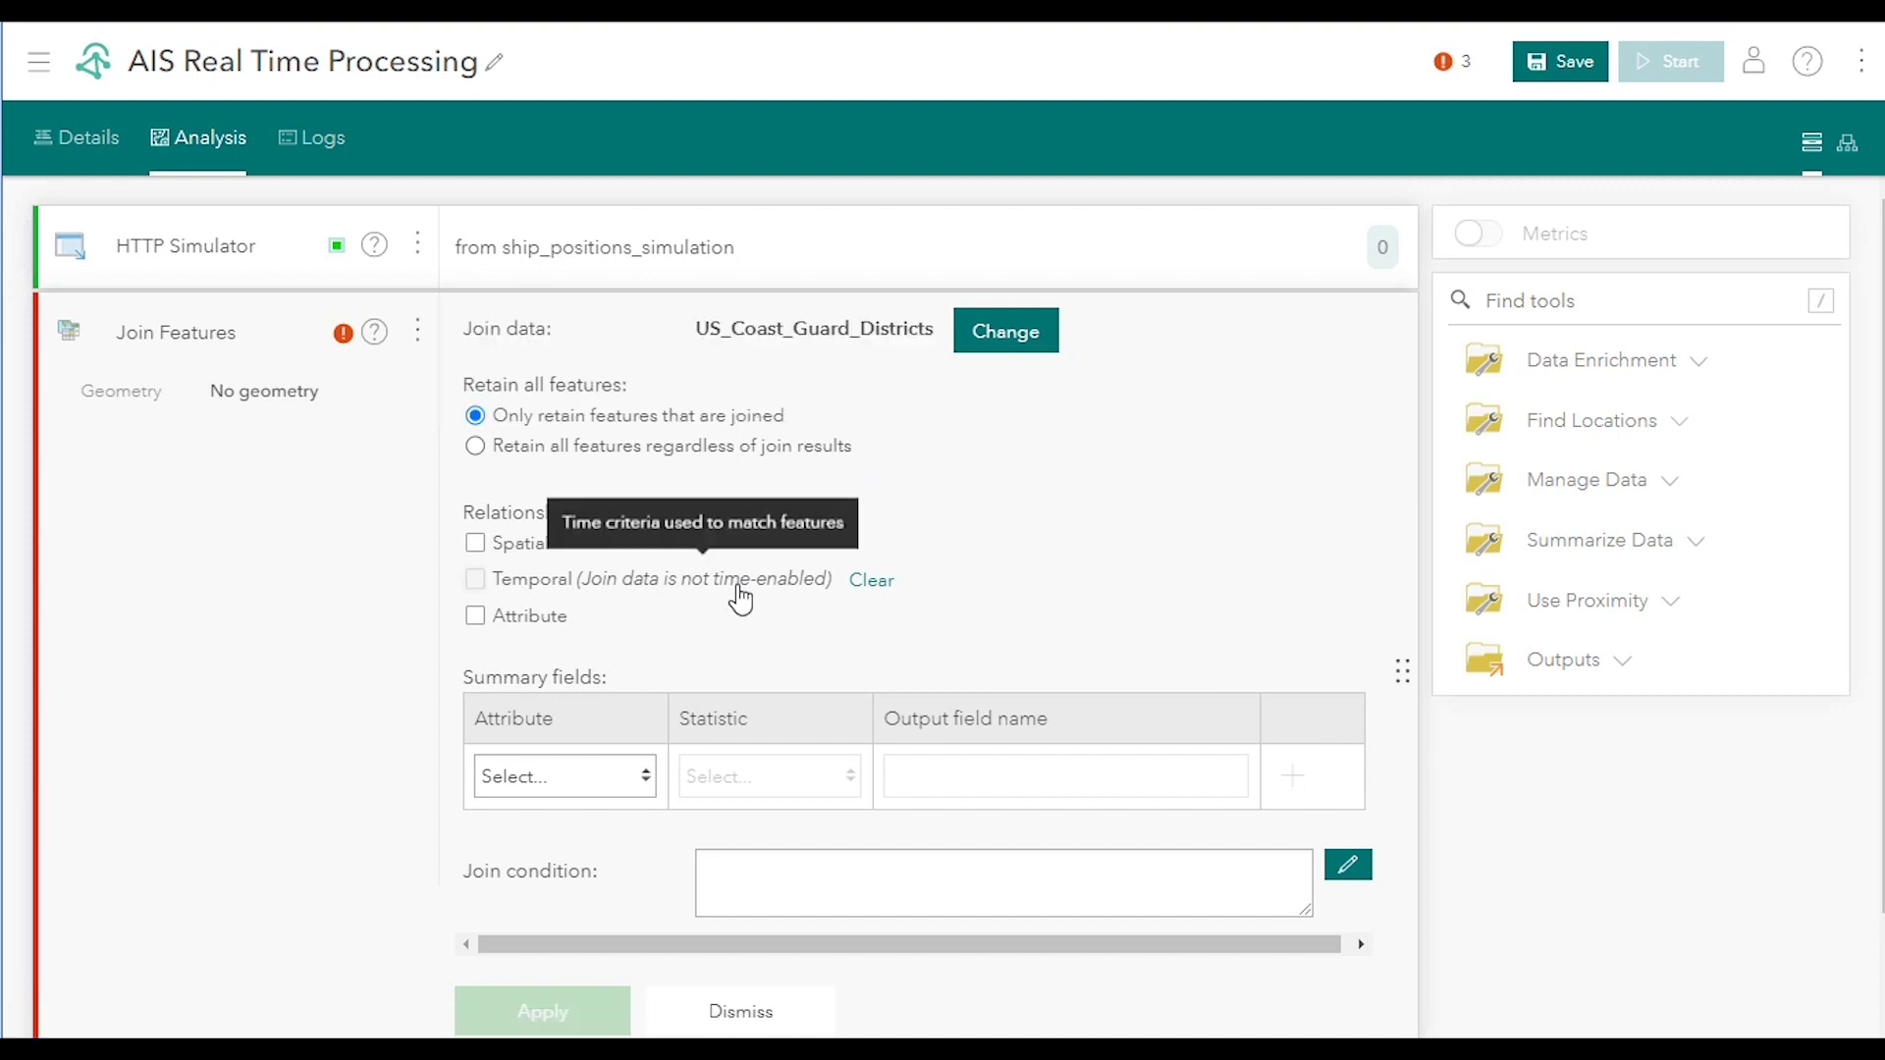
left_click(478, 546)
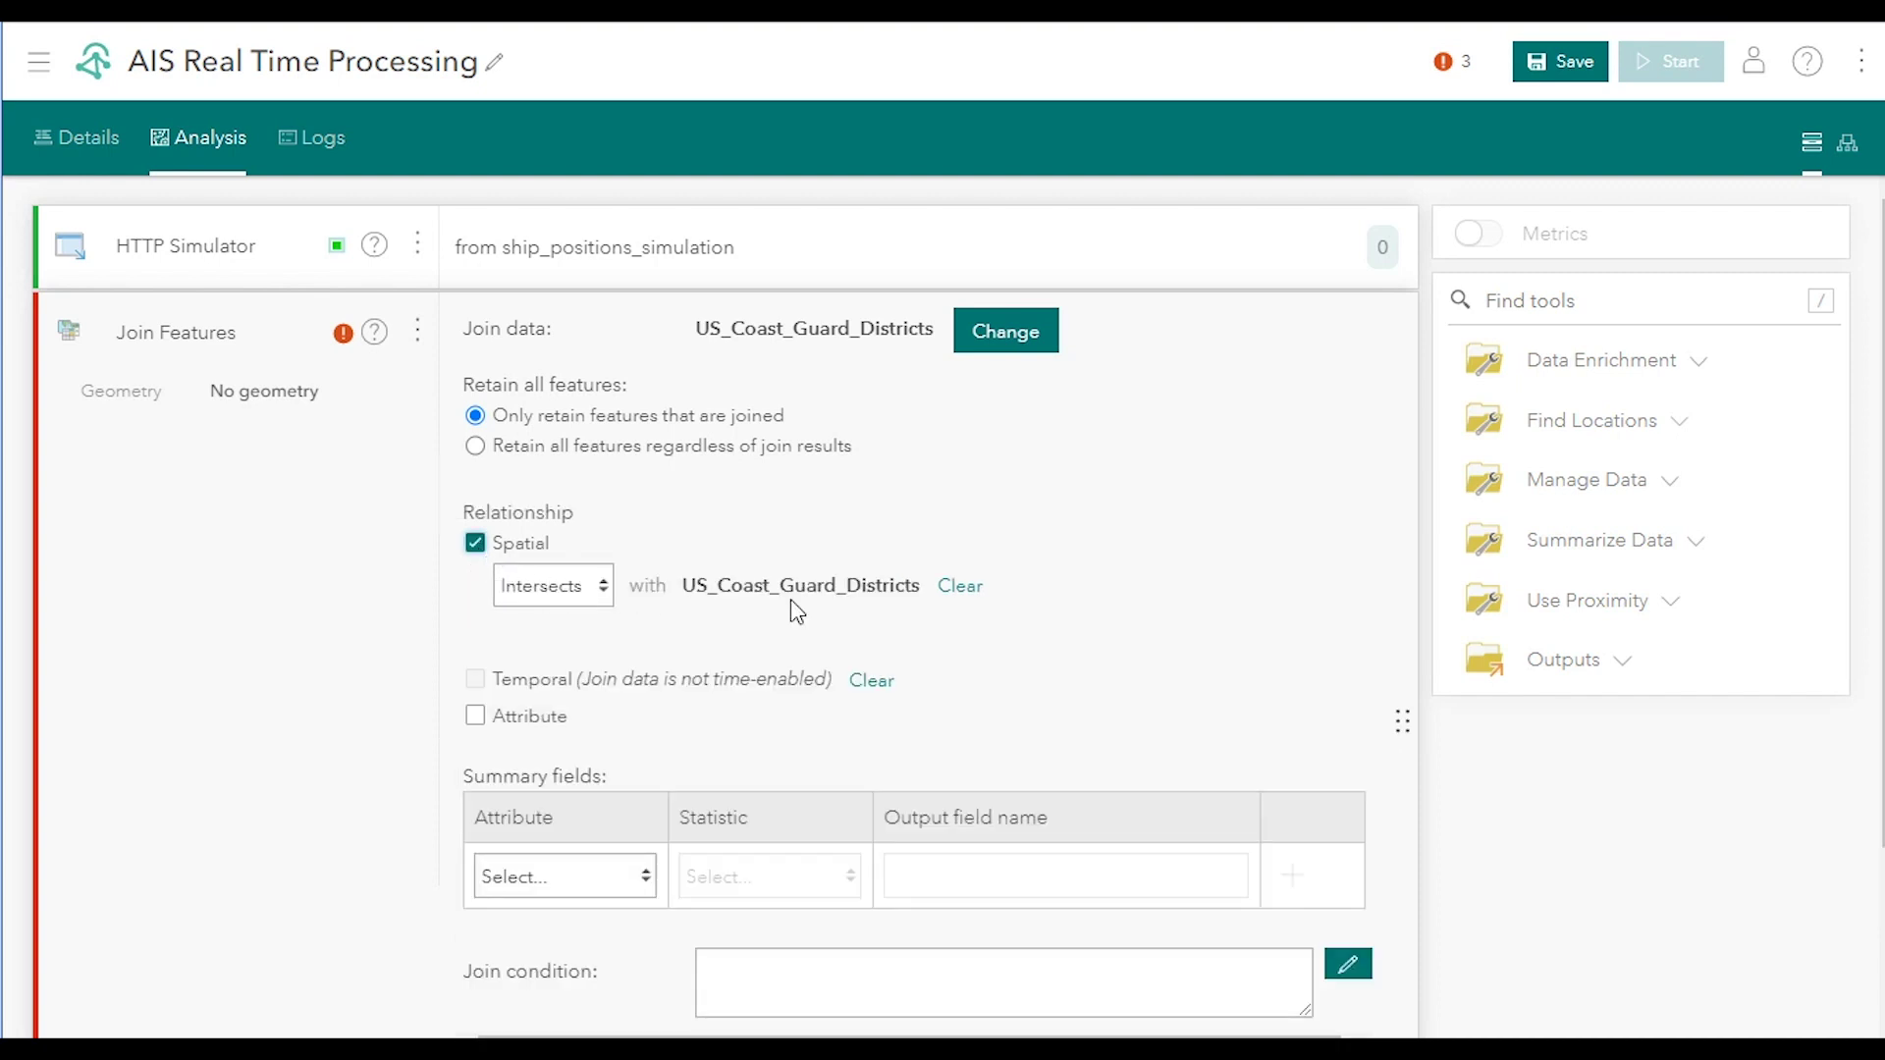
left_click(542, 597)
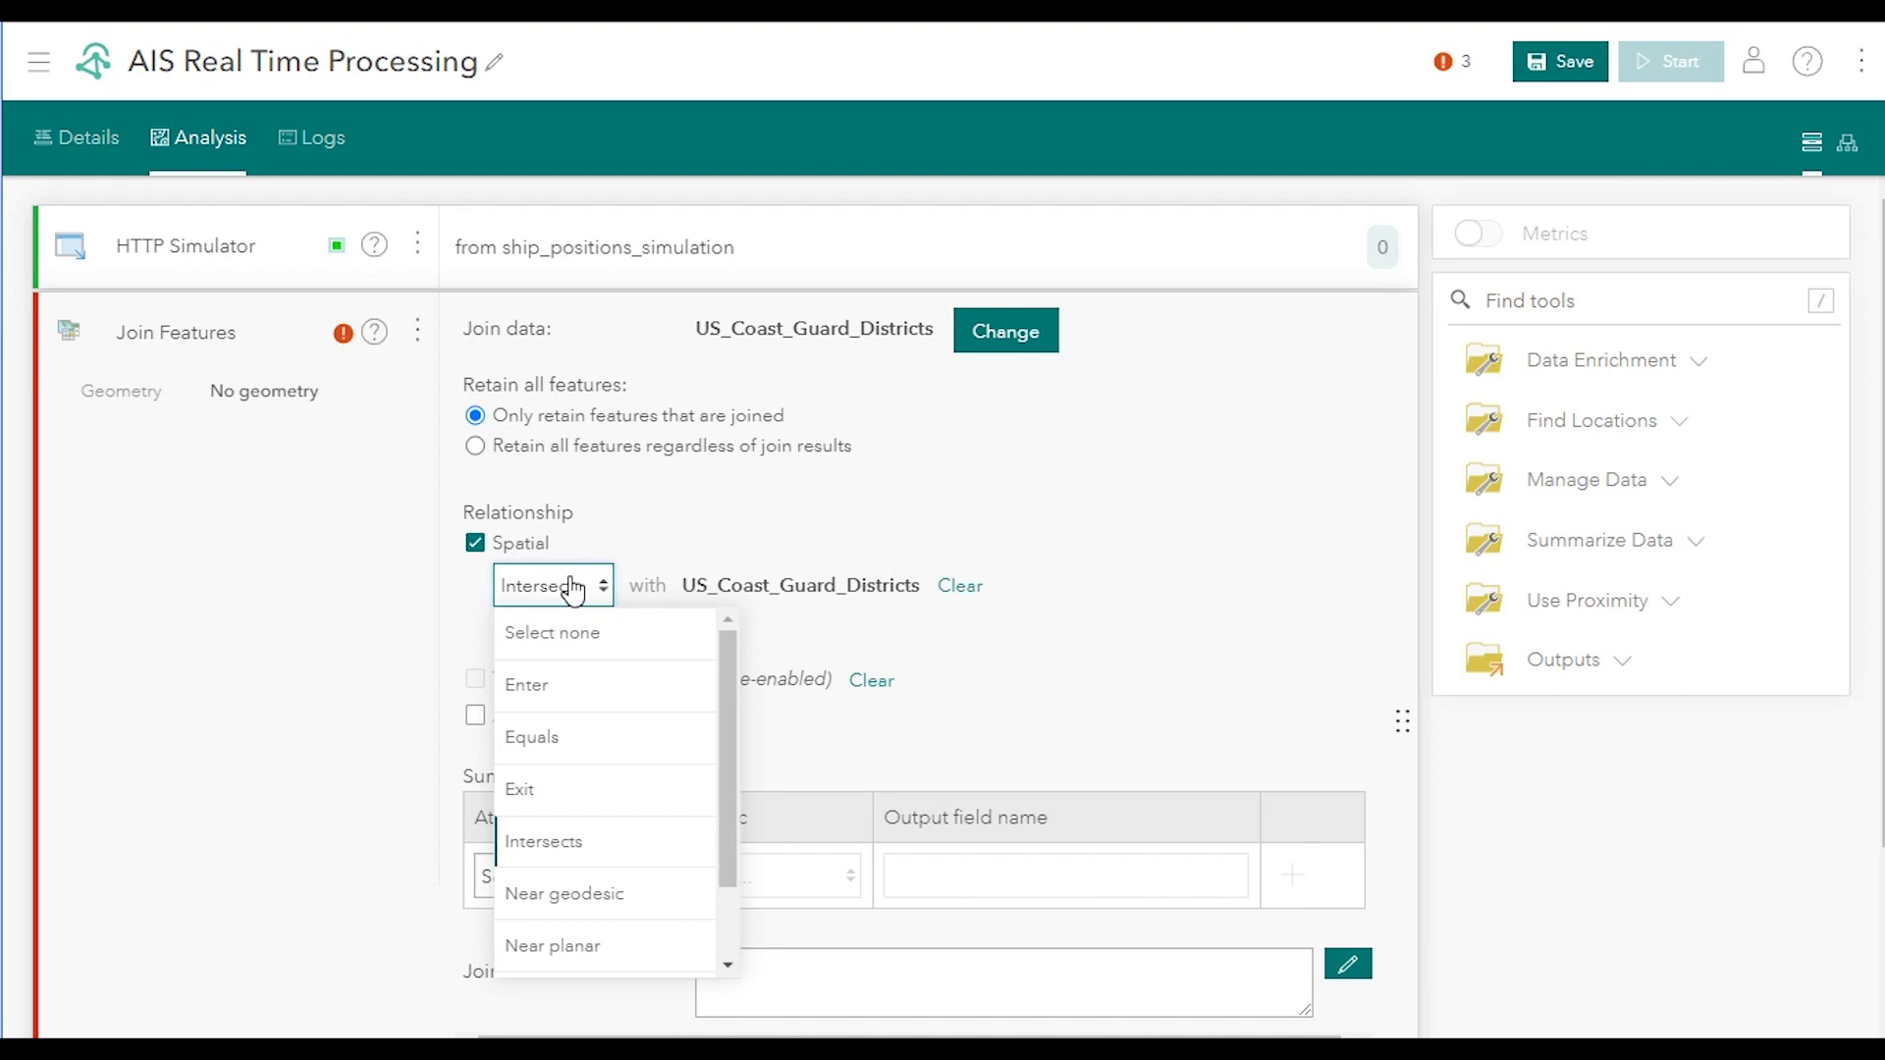
left_click(572, 591)
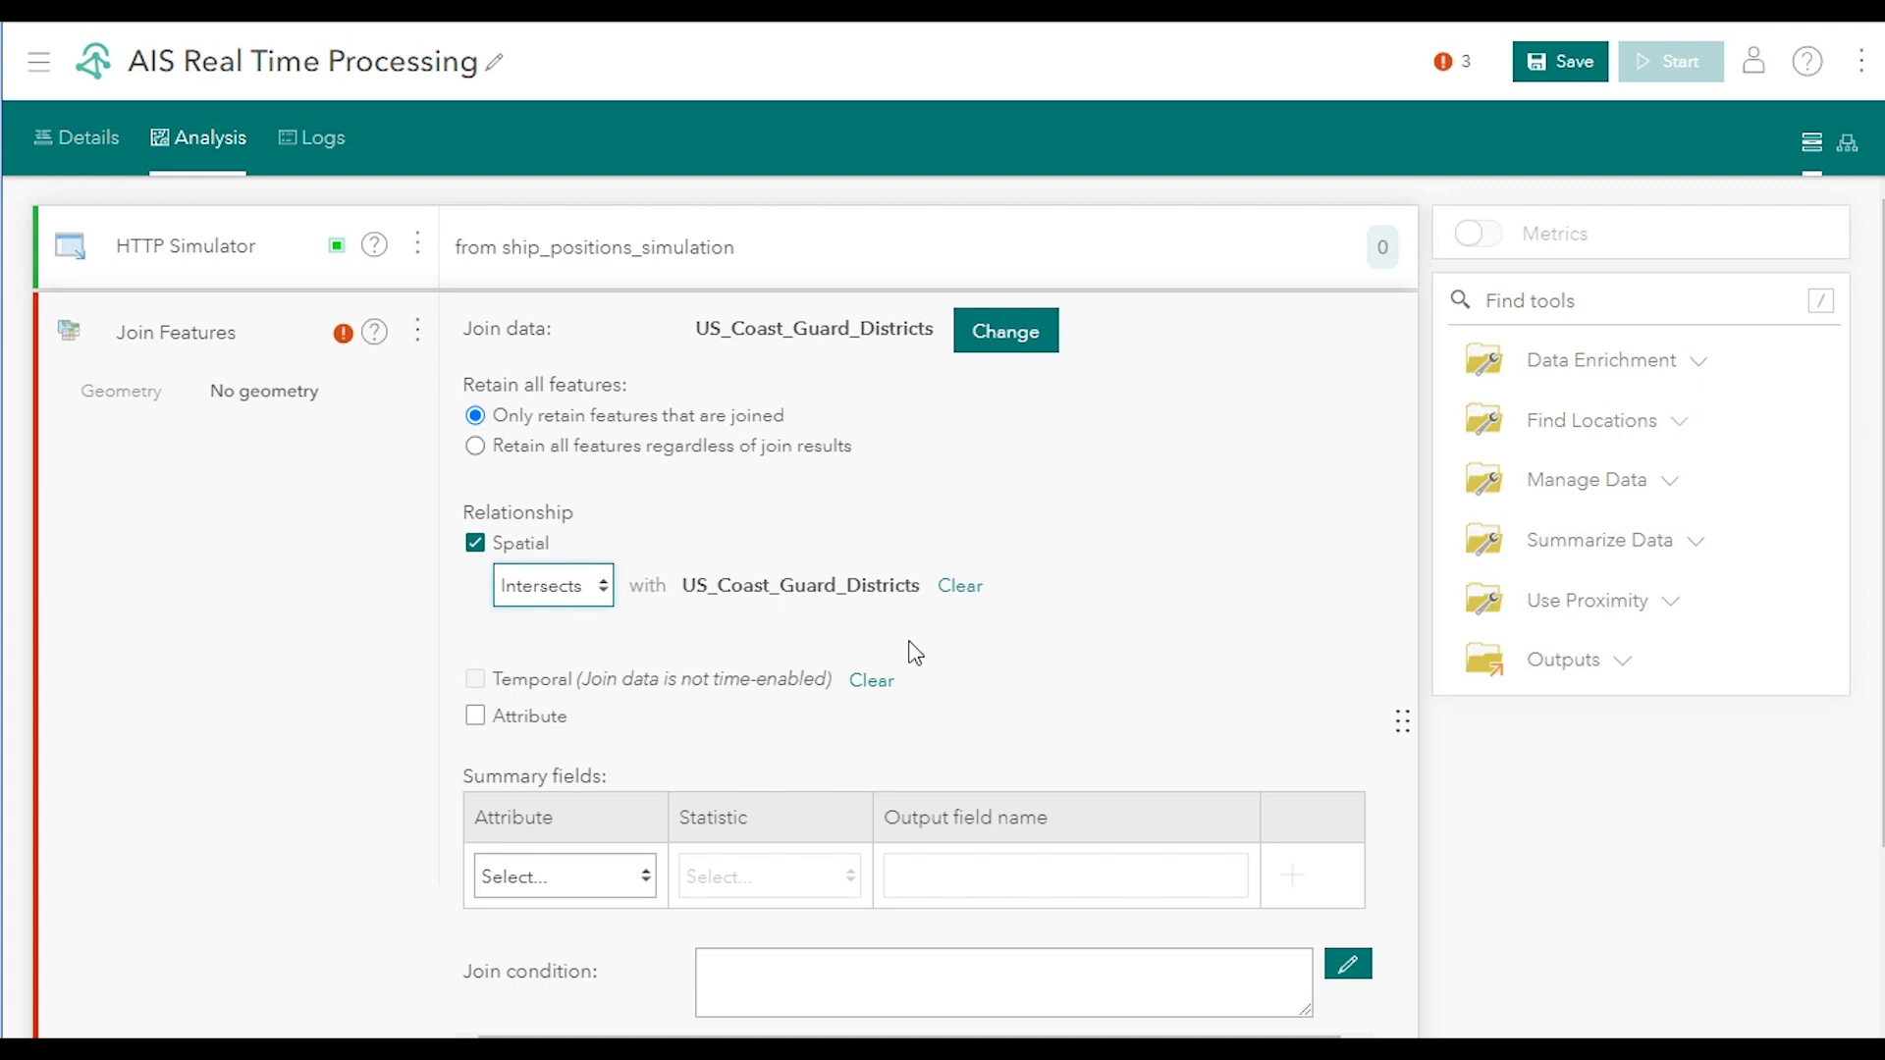
scroll(913, 655, "down", 3)
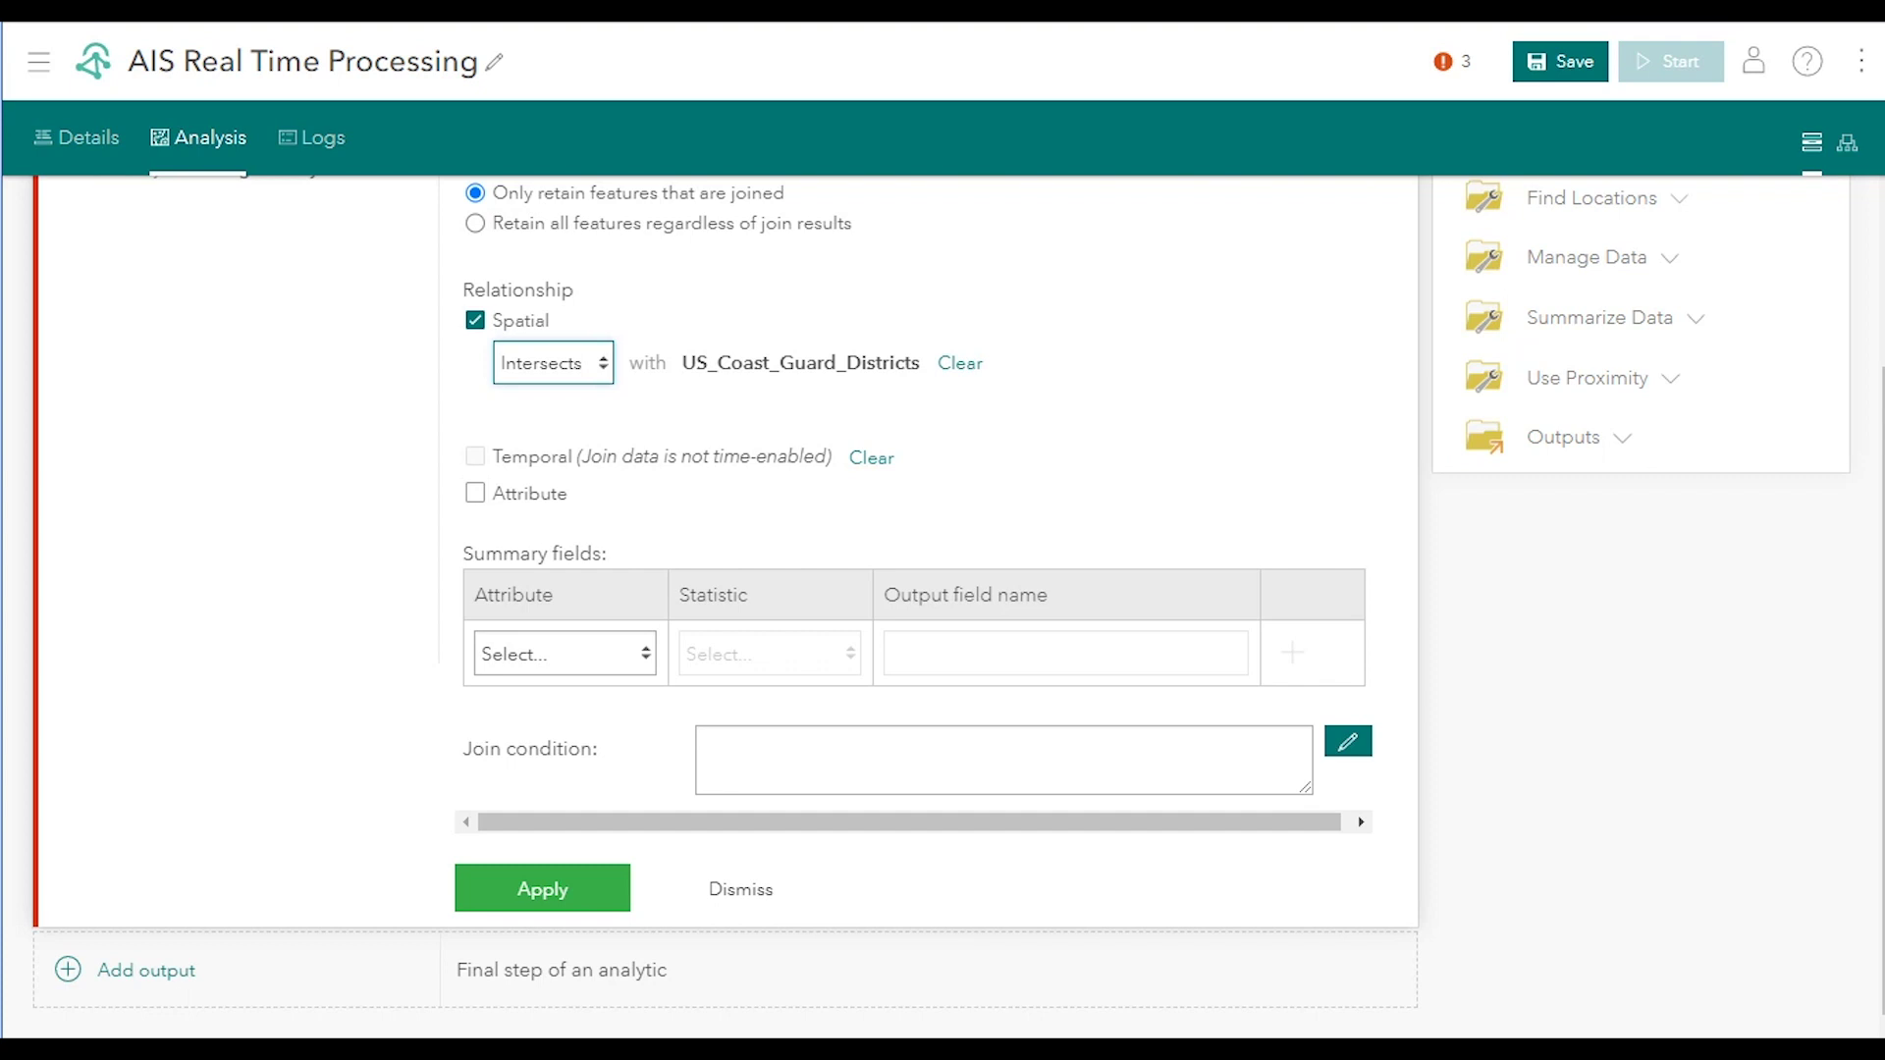
Step: Add a DistrictName summary field (Any of DistrictNa), apply the join and save the analytic
left_click(583, 668)
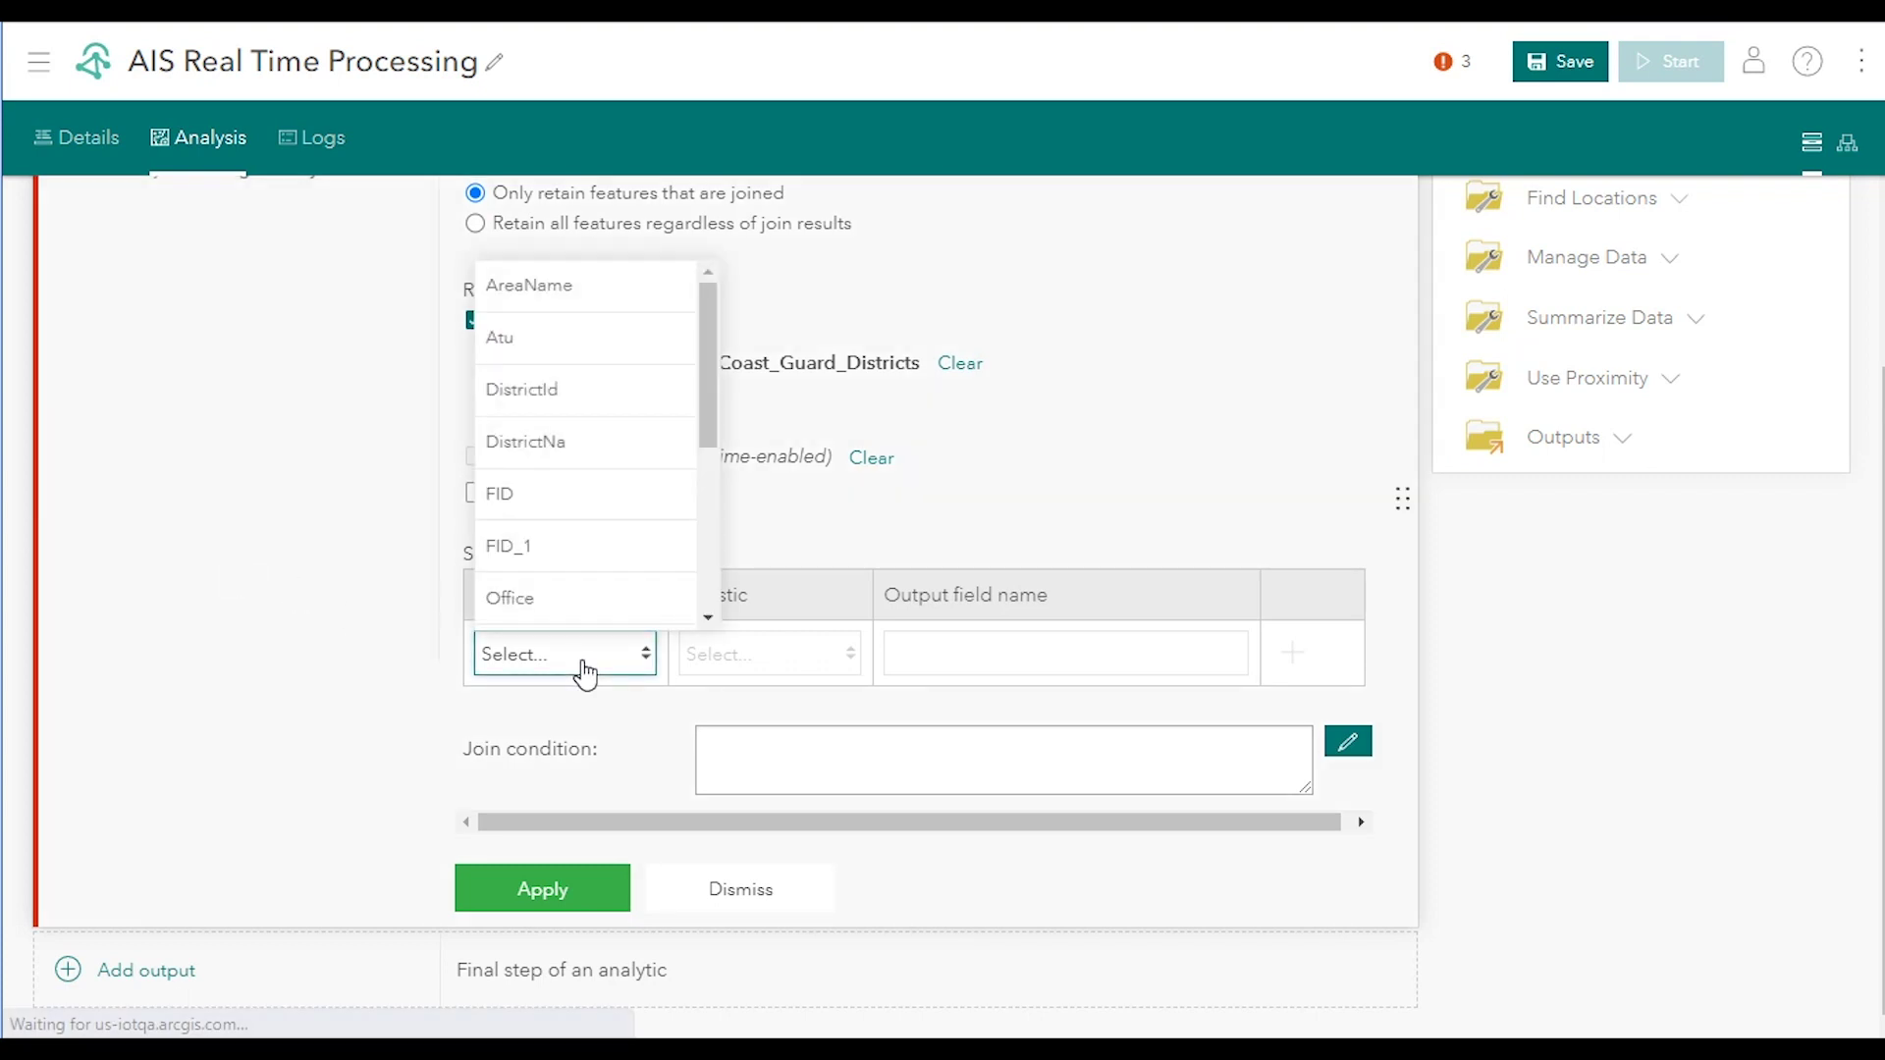
left_click(492, 465)
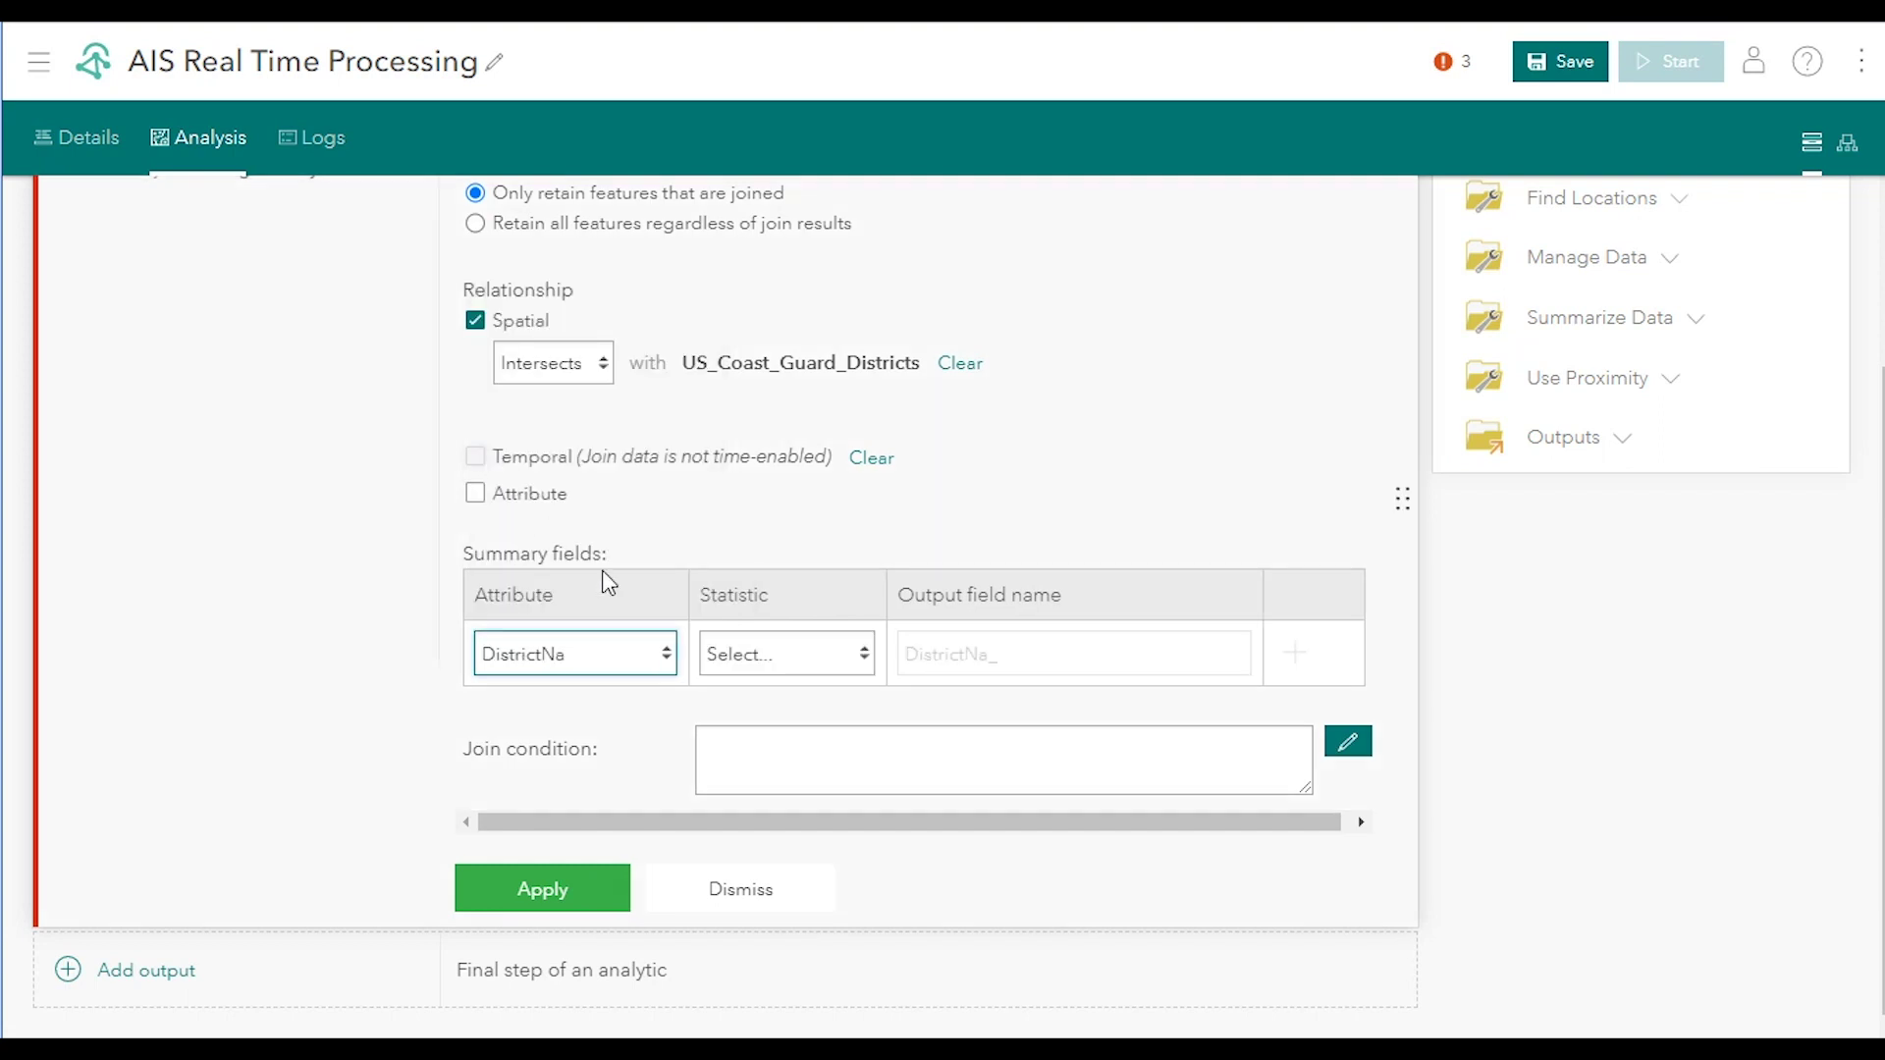
left_click(781, 671)
left_click(815, 709)
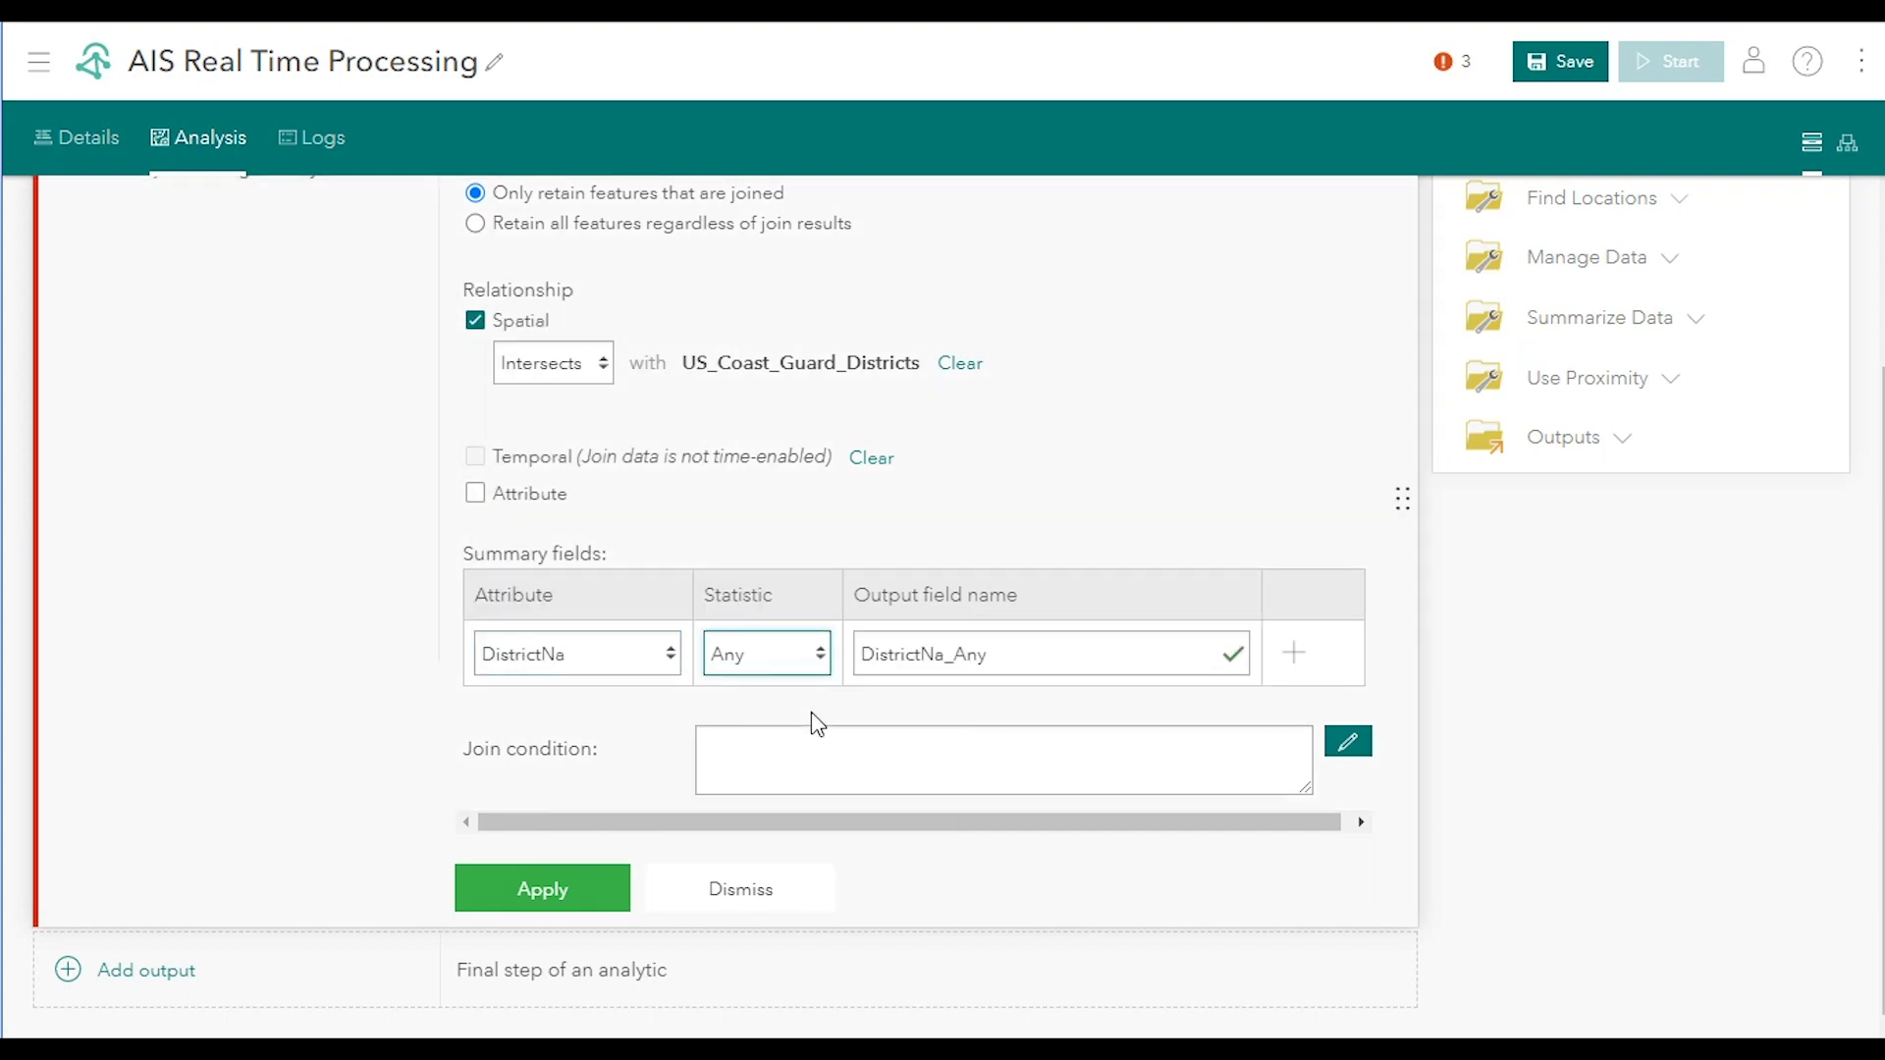
left_click(1080, 656)
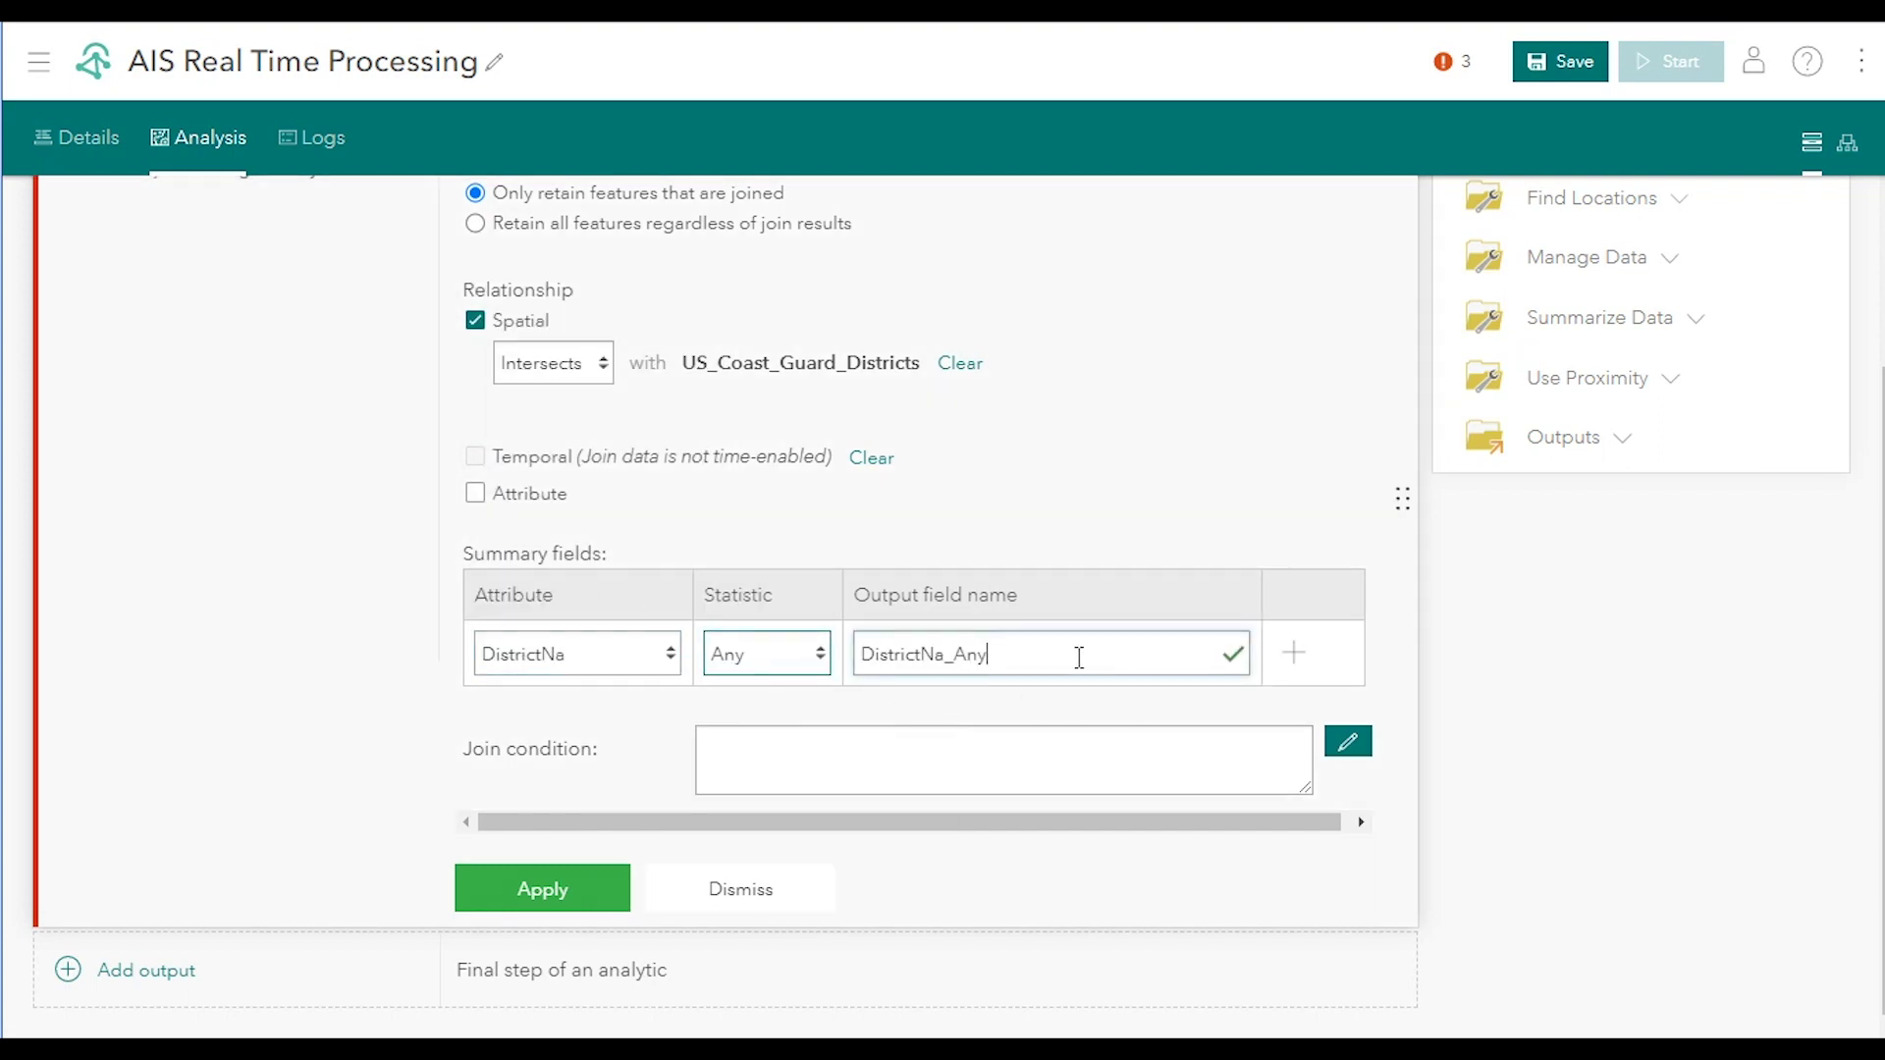
left_click_drag(944, 660, 1145, 668)
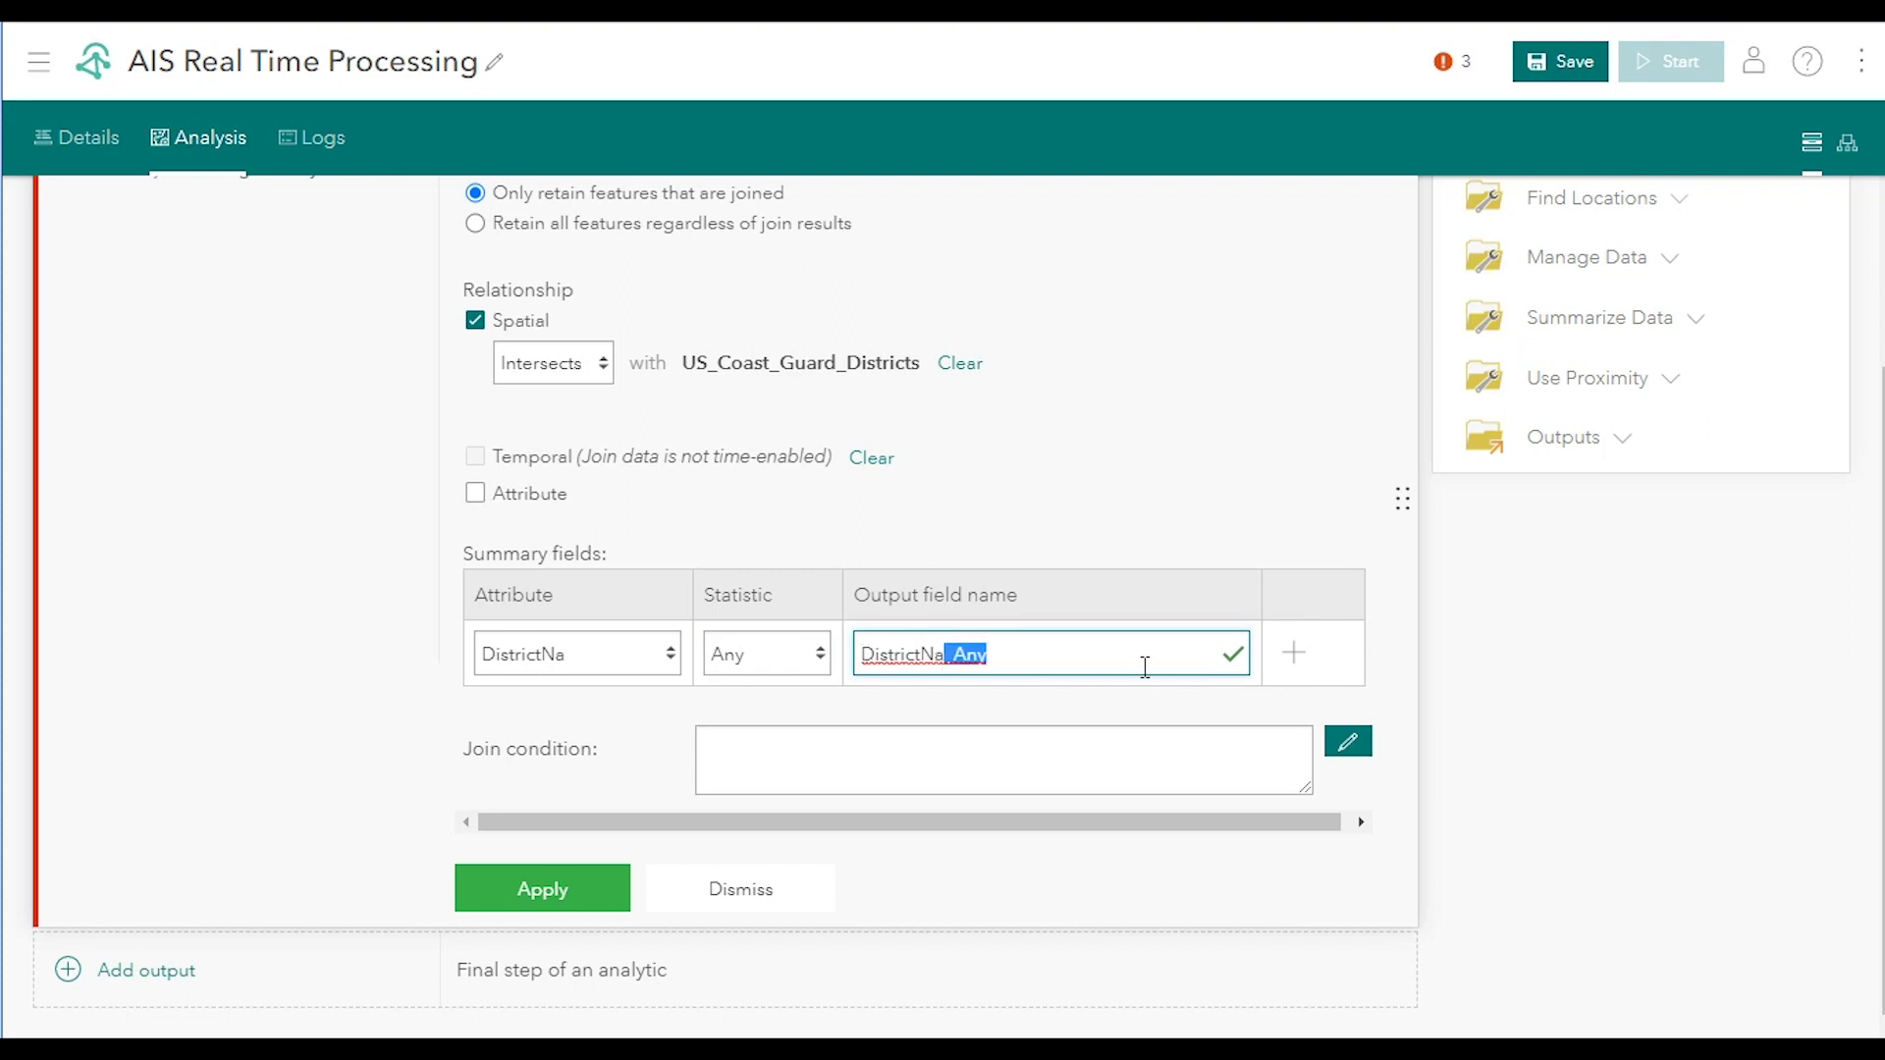
type("me")
left_click(1294, 654)
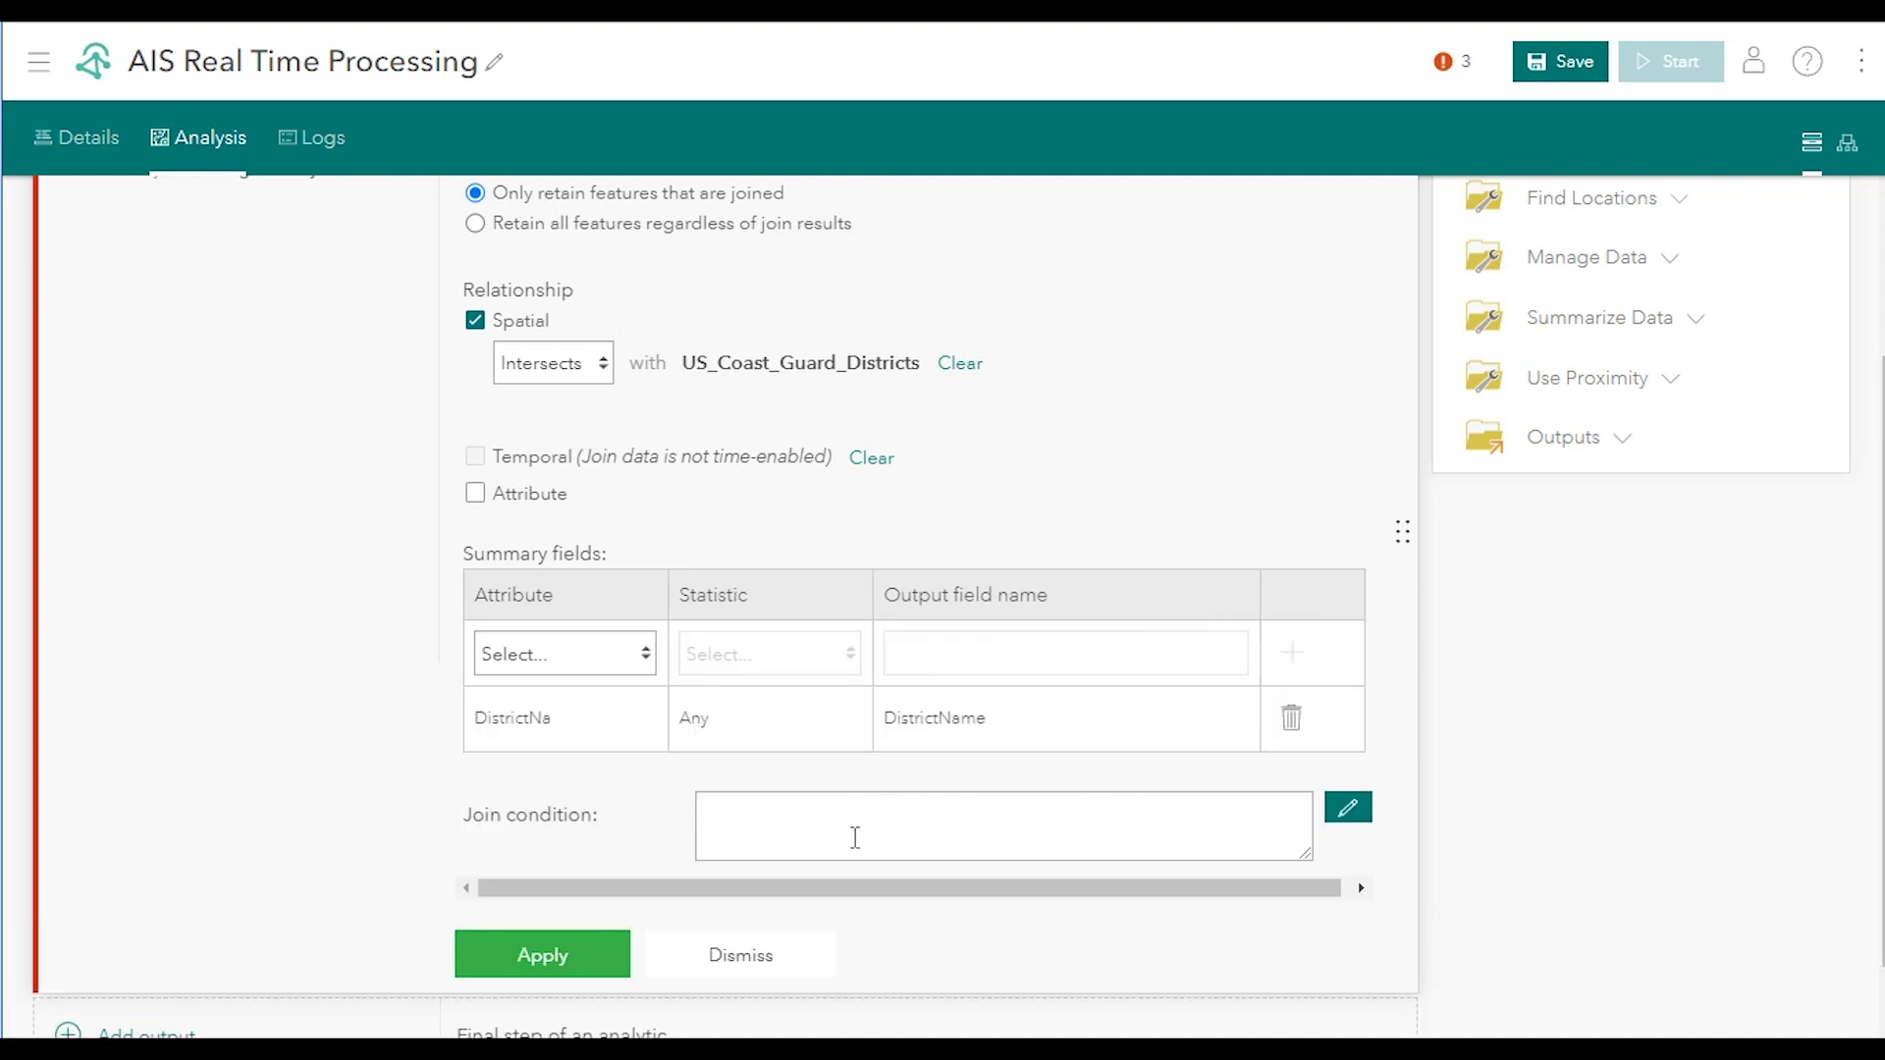
left_click(545, 957)
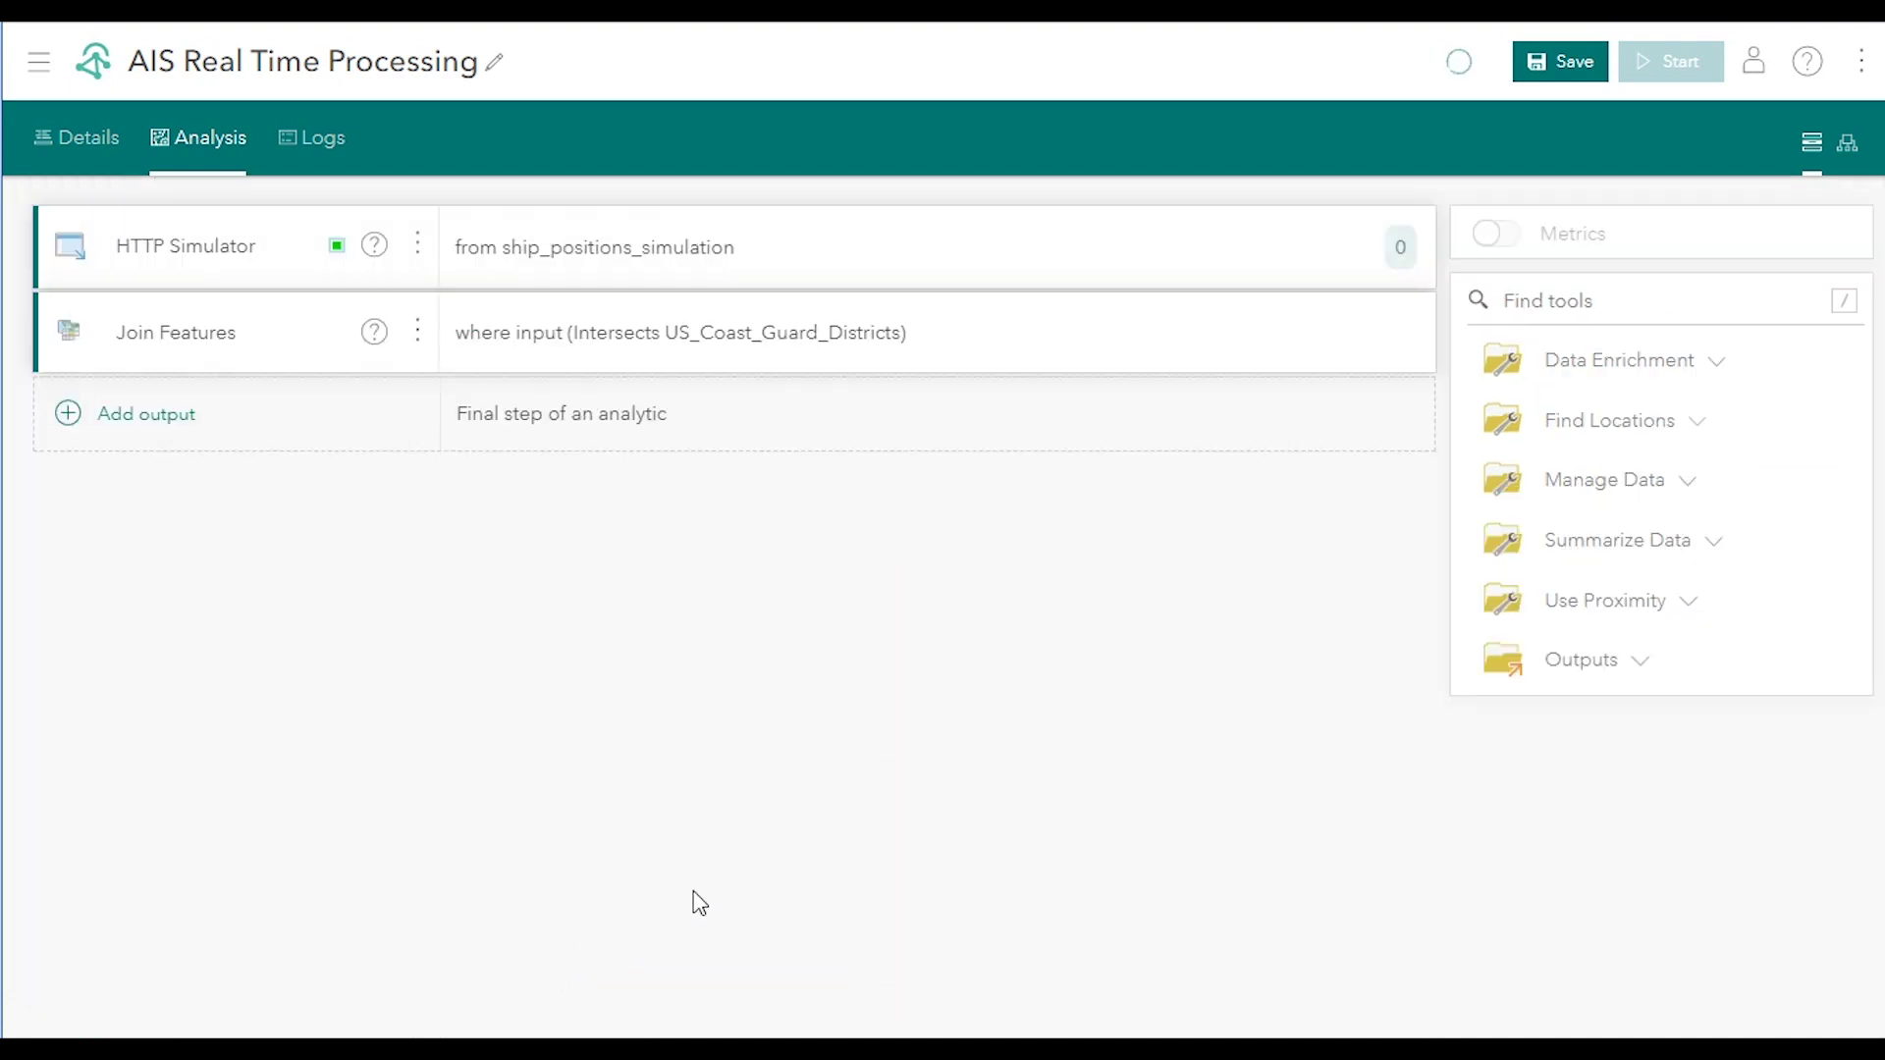
left_click(1558, 77)
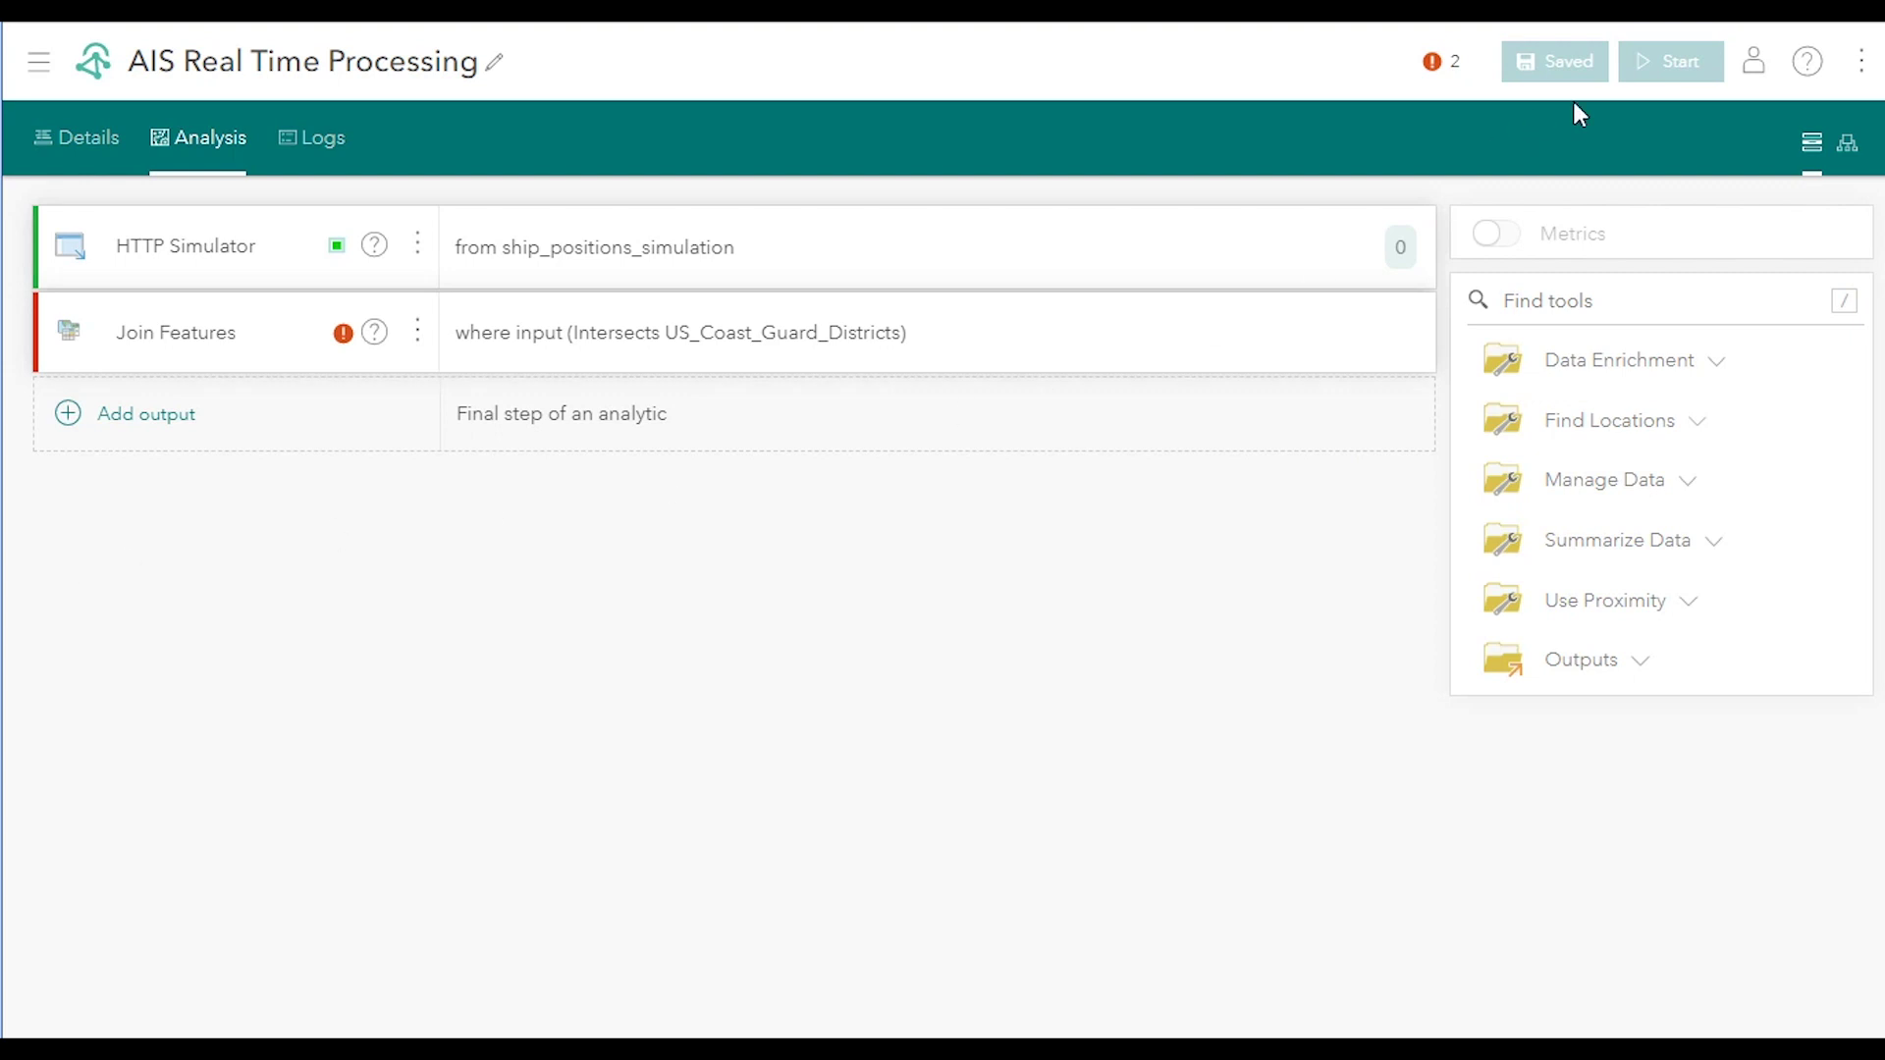
Step: View the analytic as a model diagram with ship and district sources feeding Join Features
left_click(1847, 148)
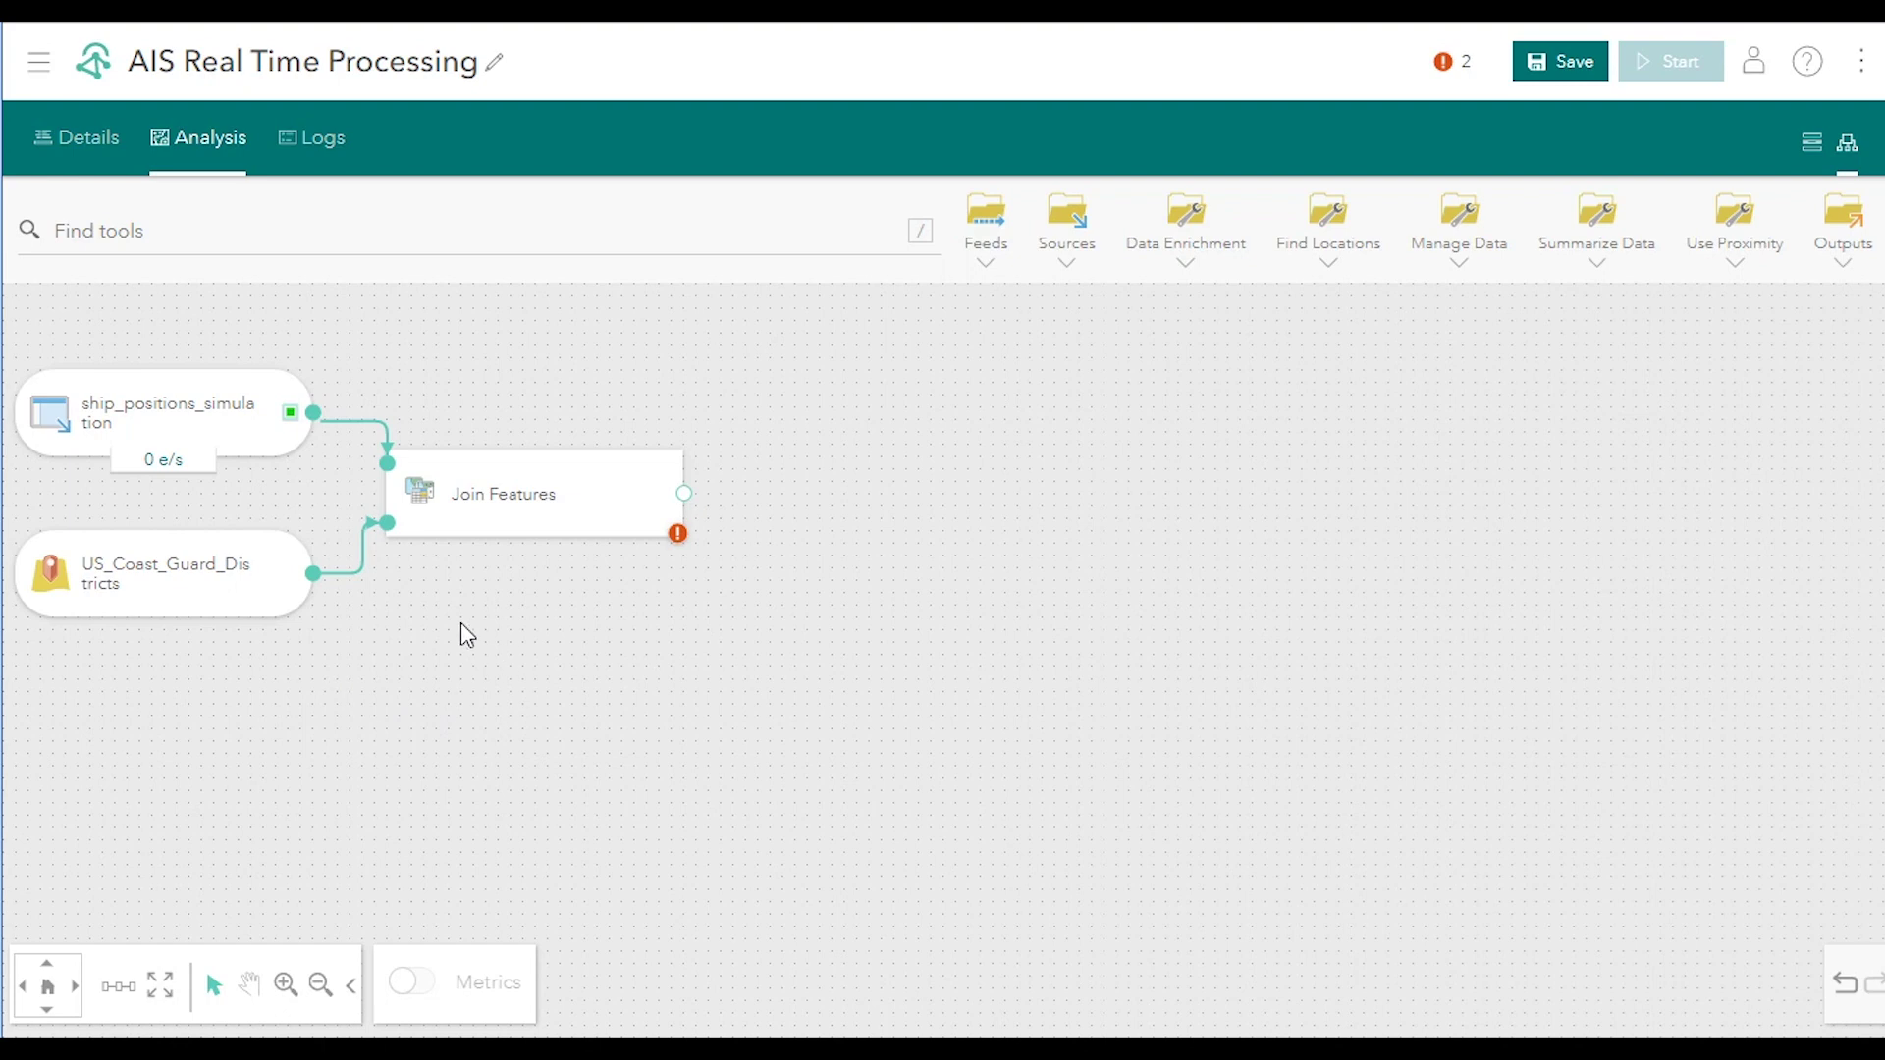
left_click_drag(429, 622, 539, 645)
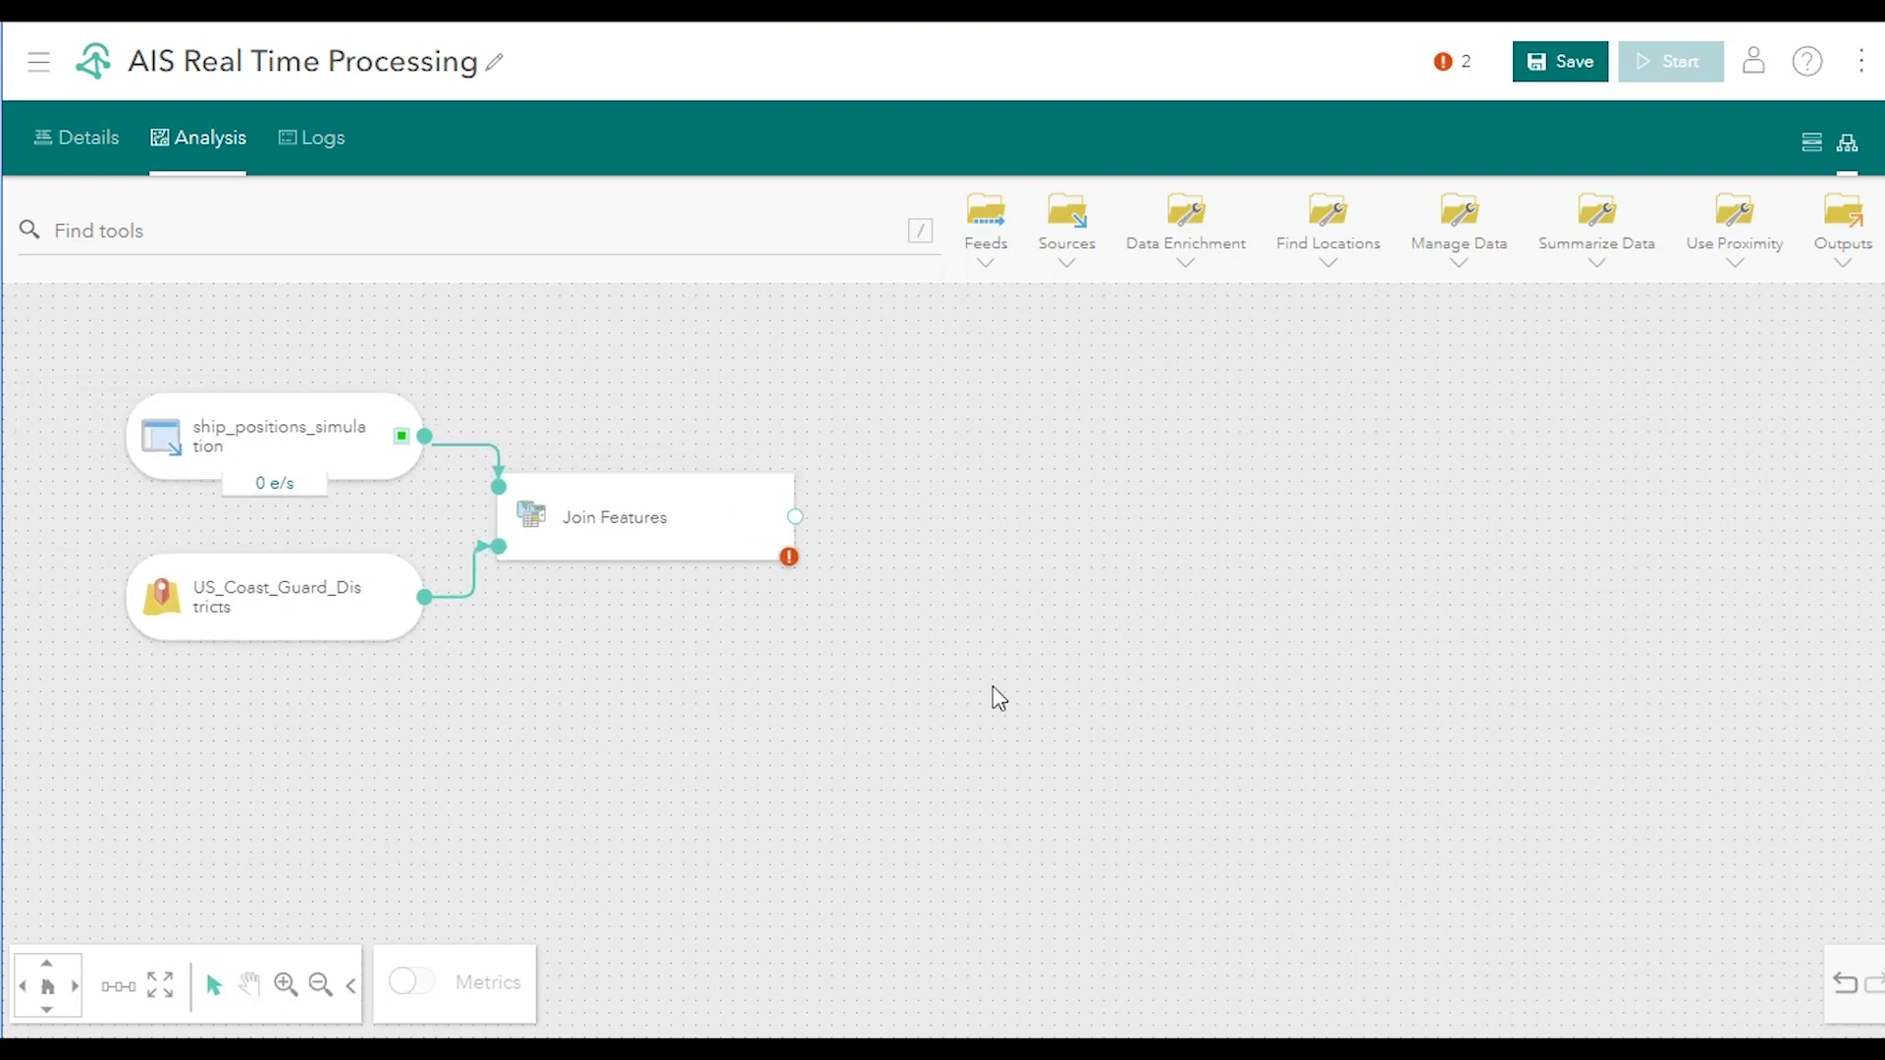
left_click(1813, 149)
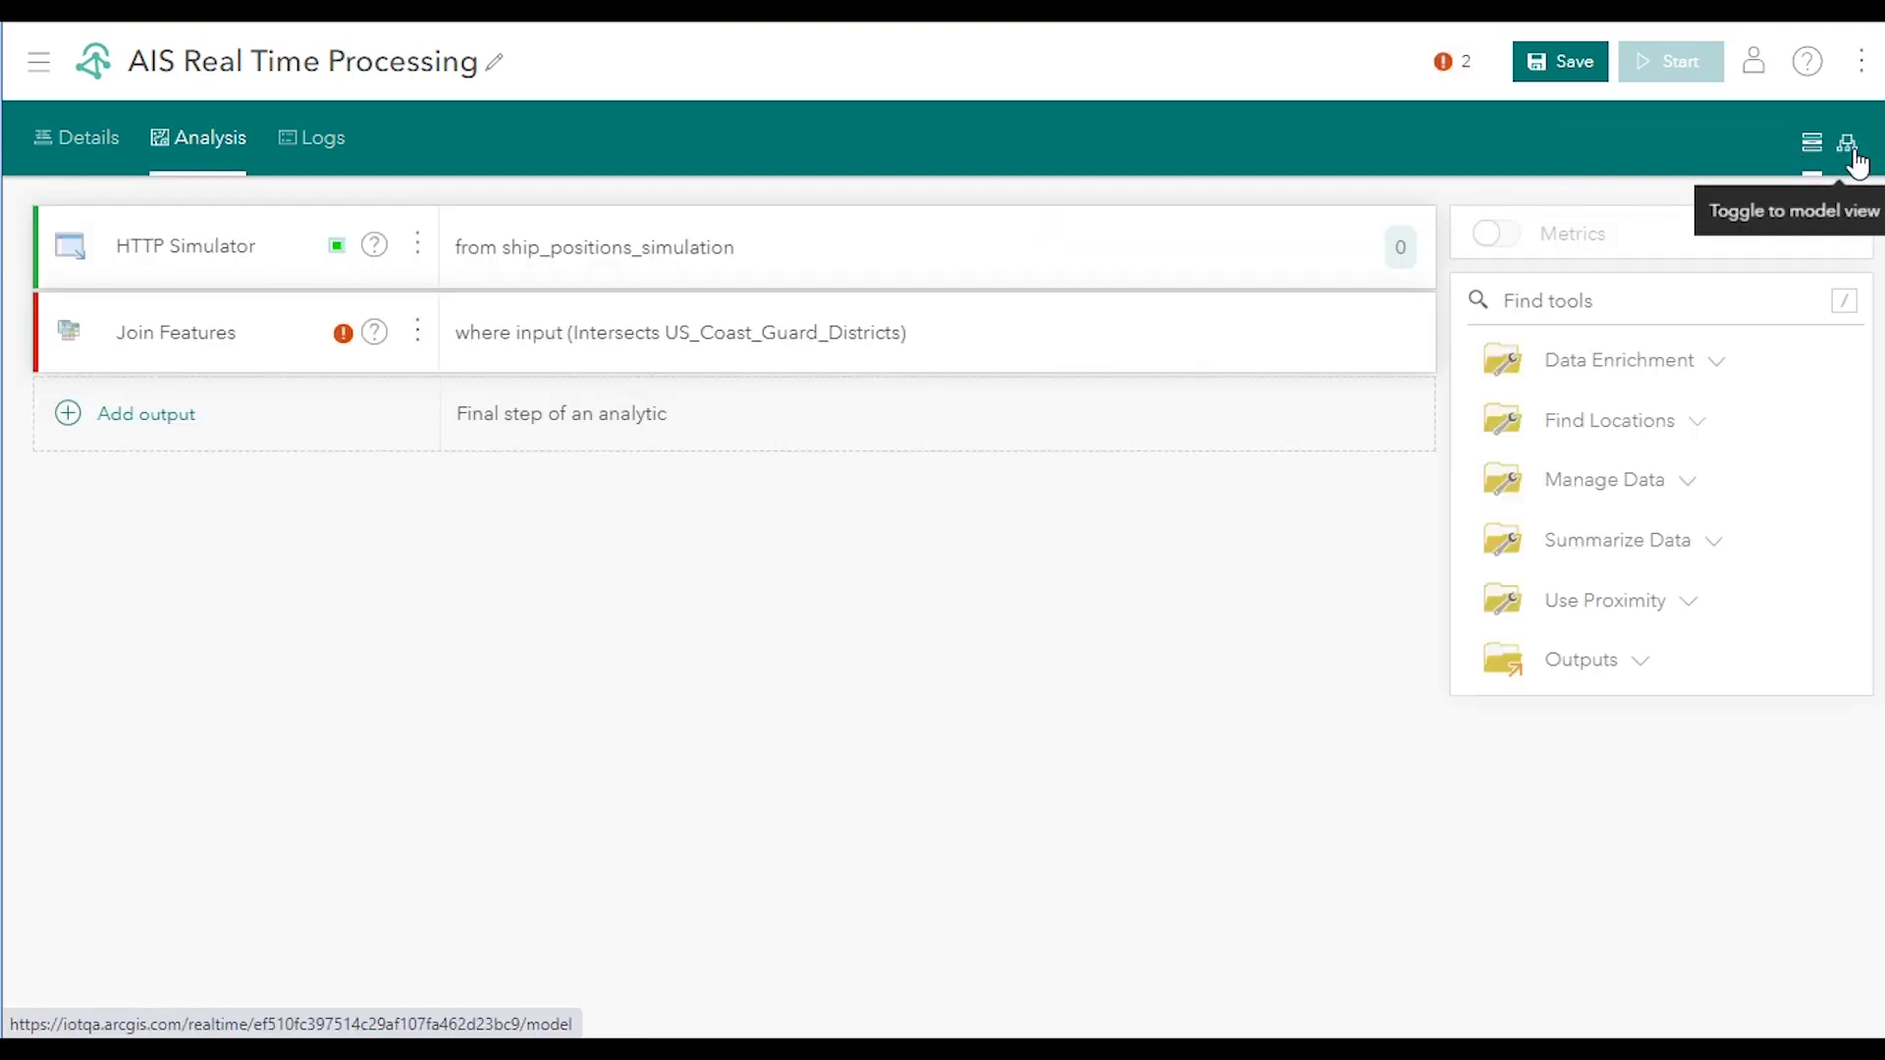
left_click(1850, 149)
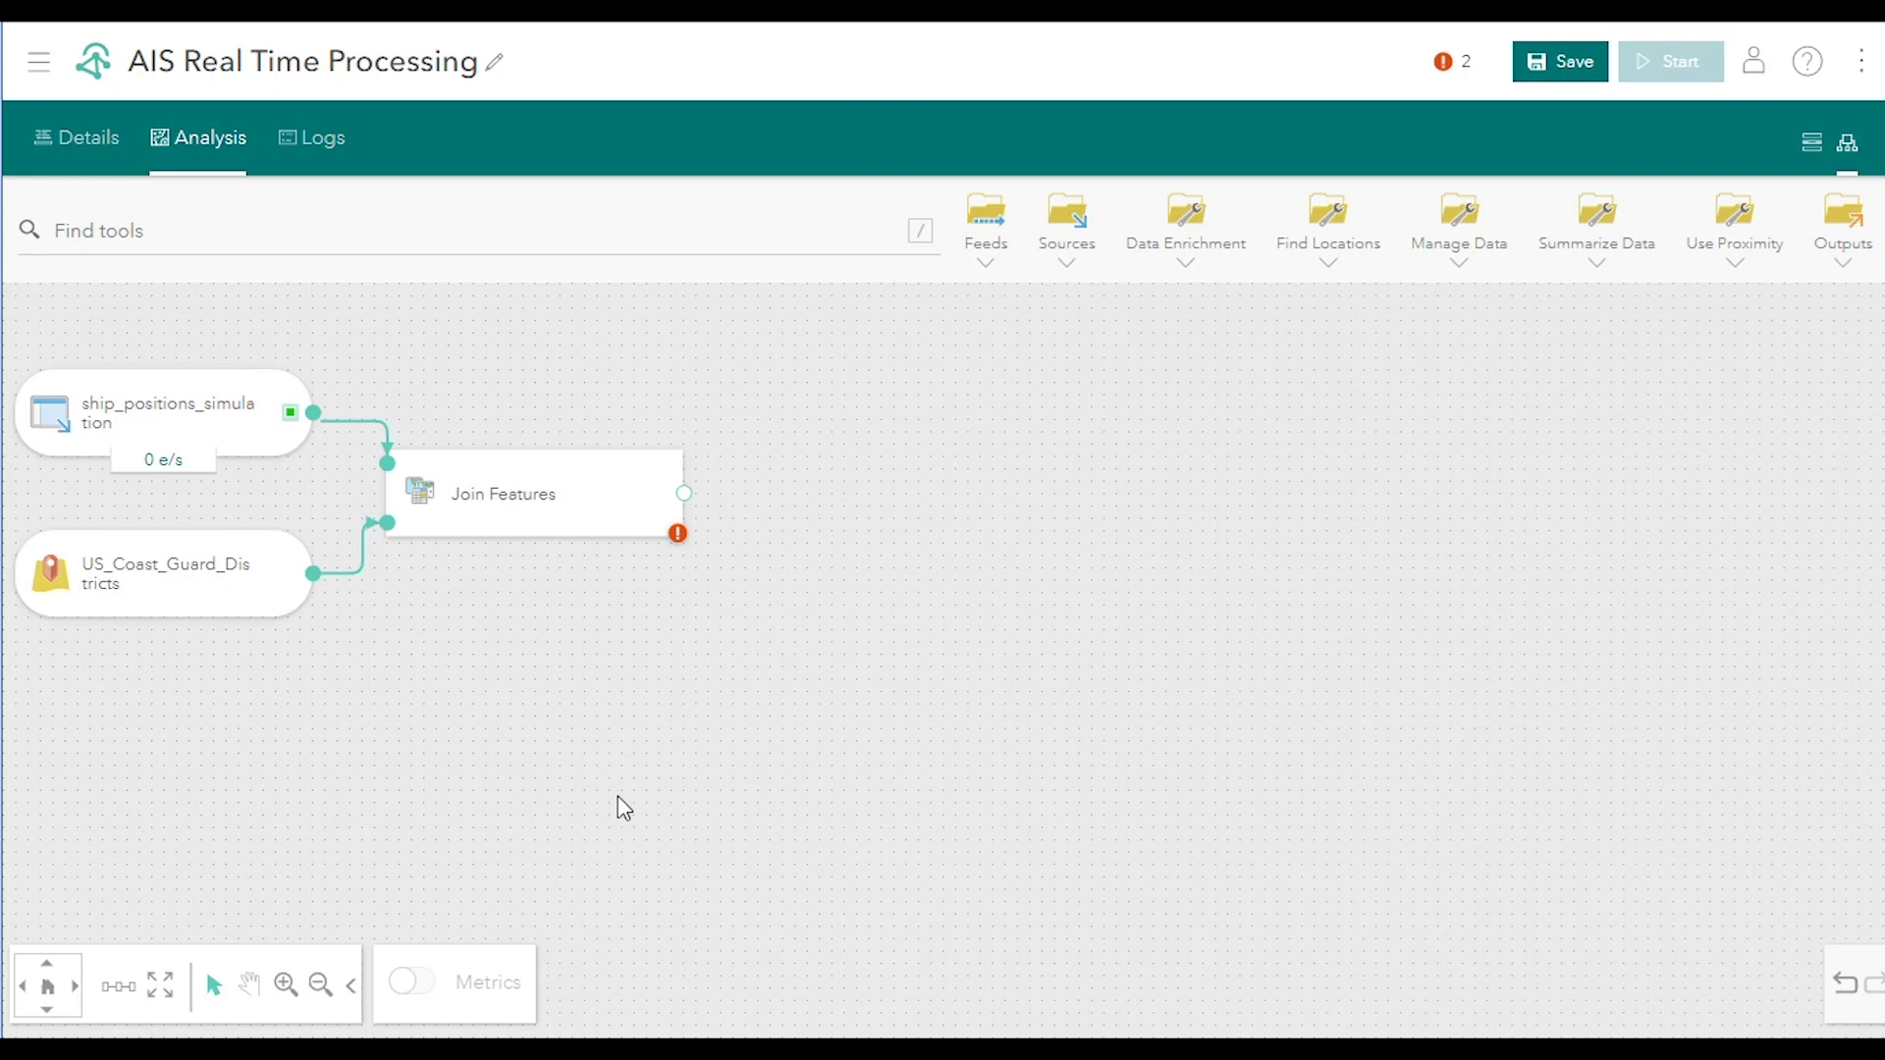
left_click(1846, 277)
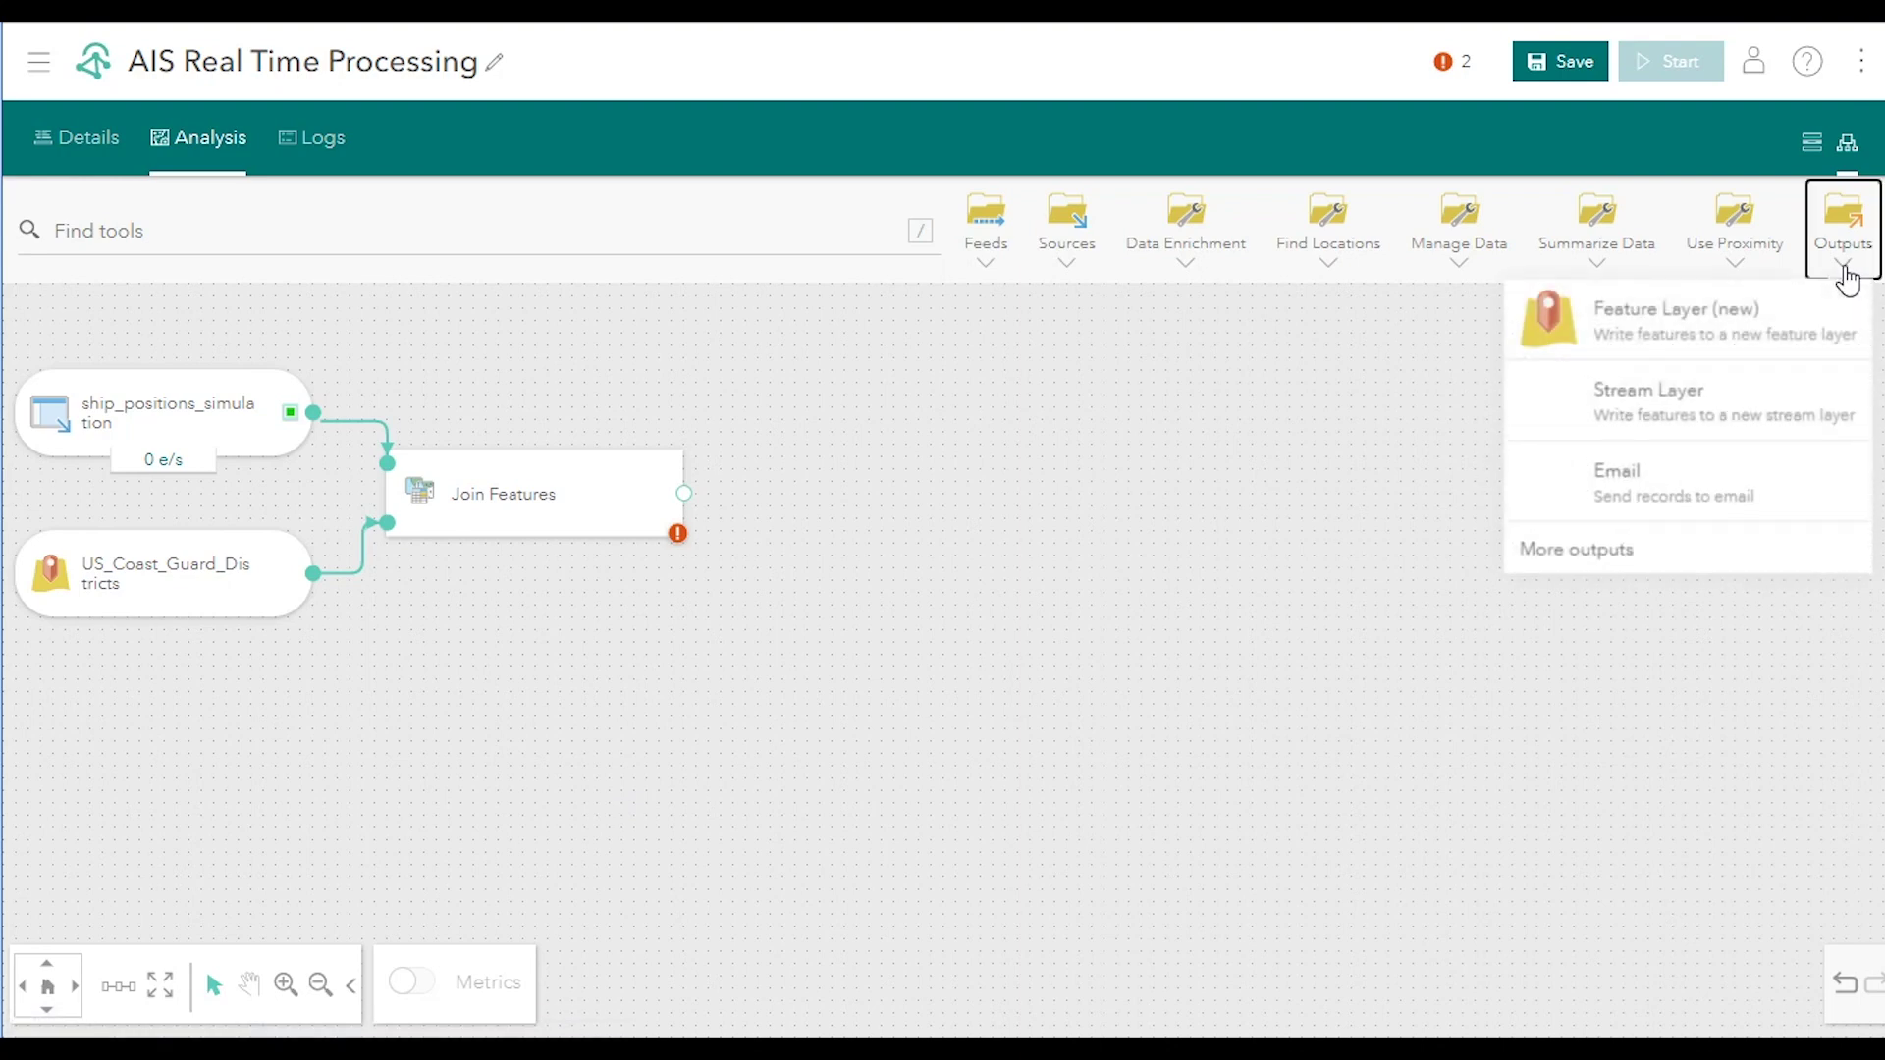
Step: Add a new Feature Layer output set to Keep latest feature and Replace existing features and schema
left_click(1679, 345)
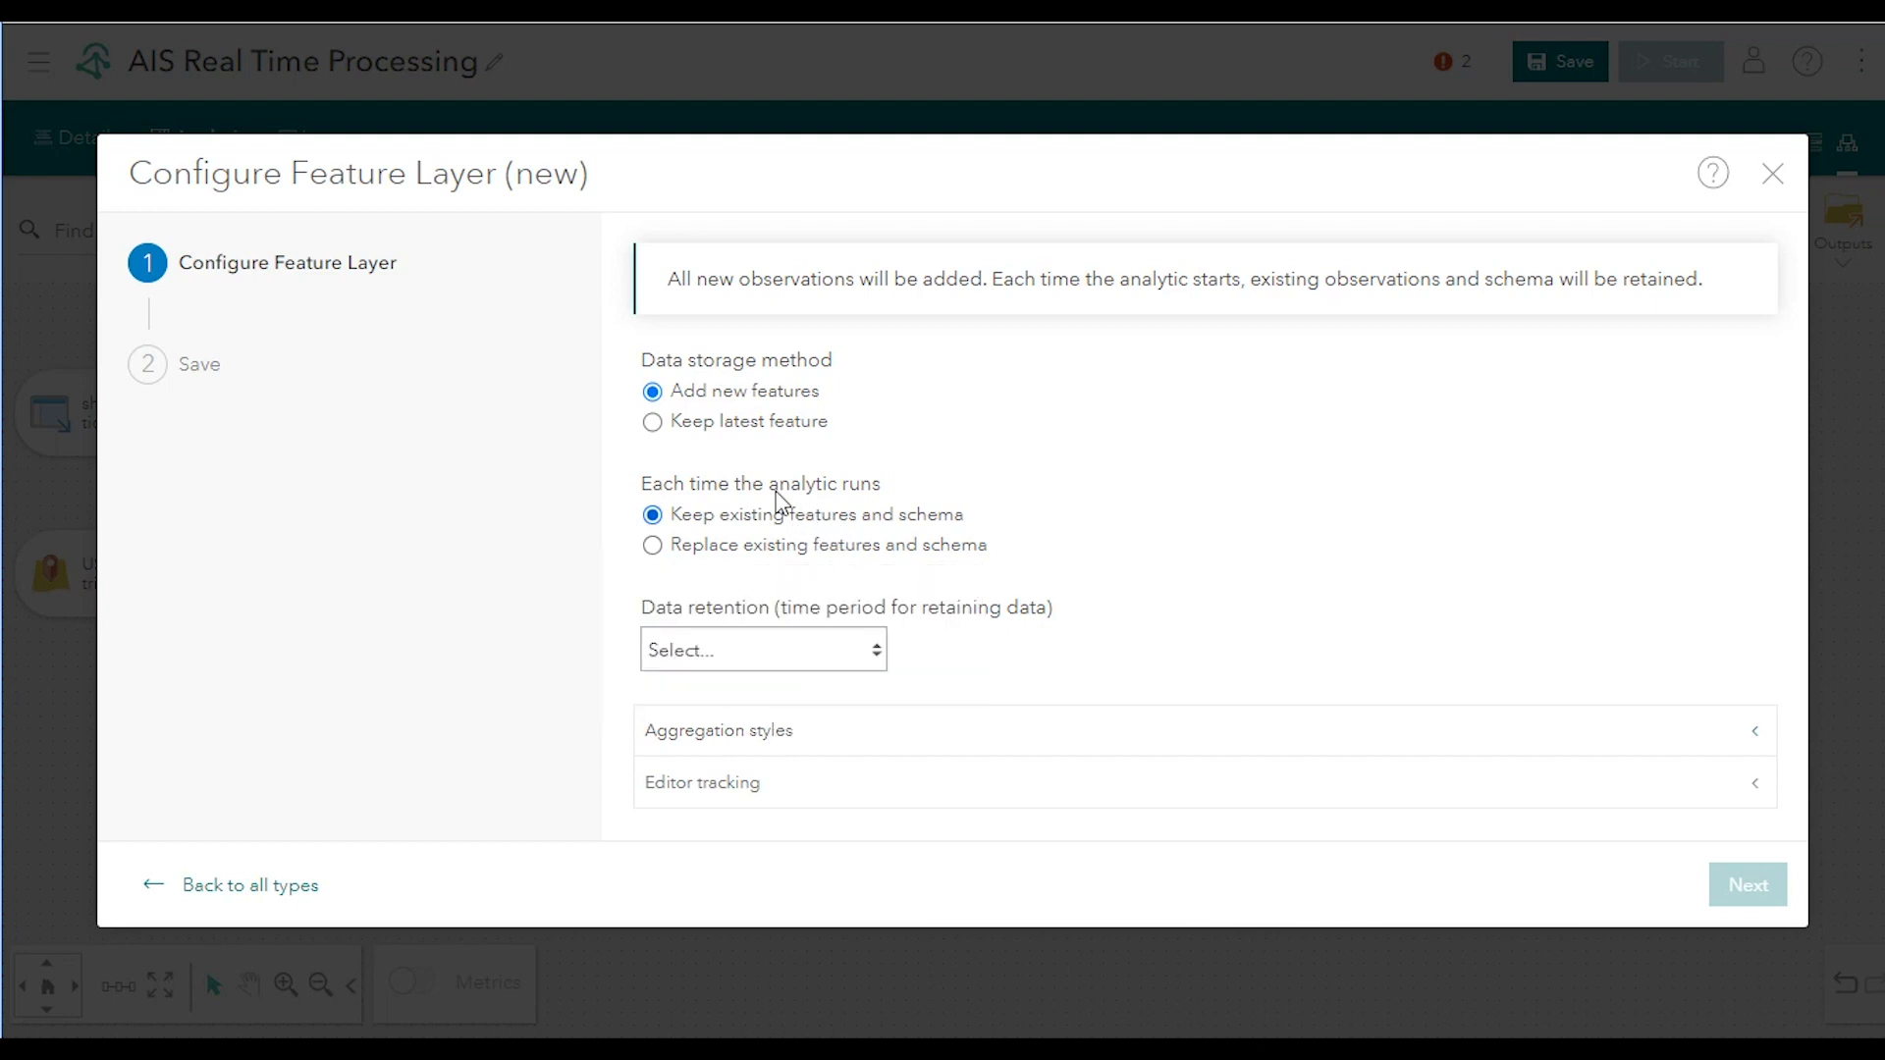
mouse_move(765, 371)
left_click(650, 428)
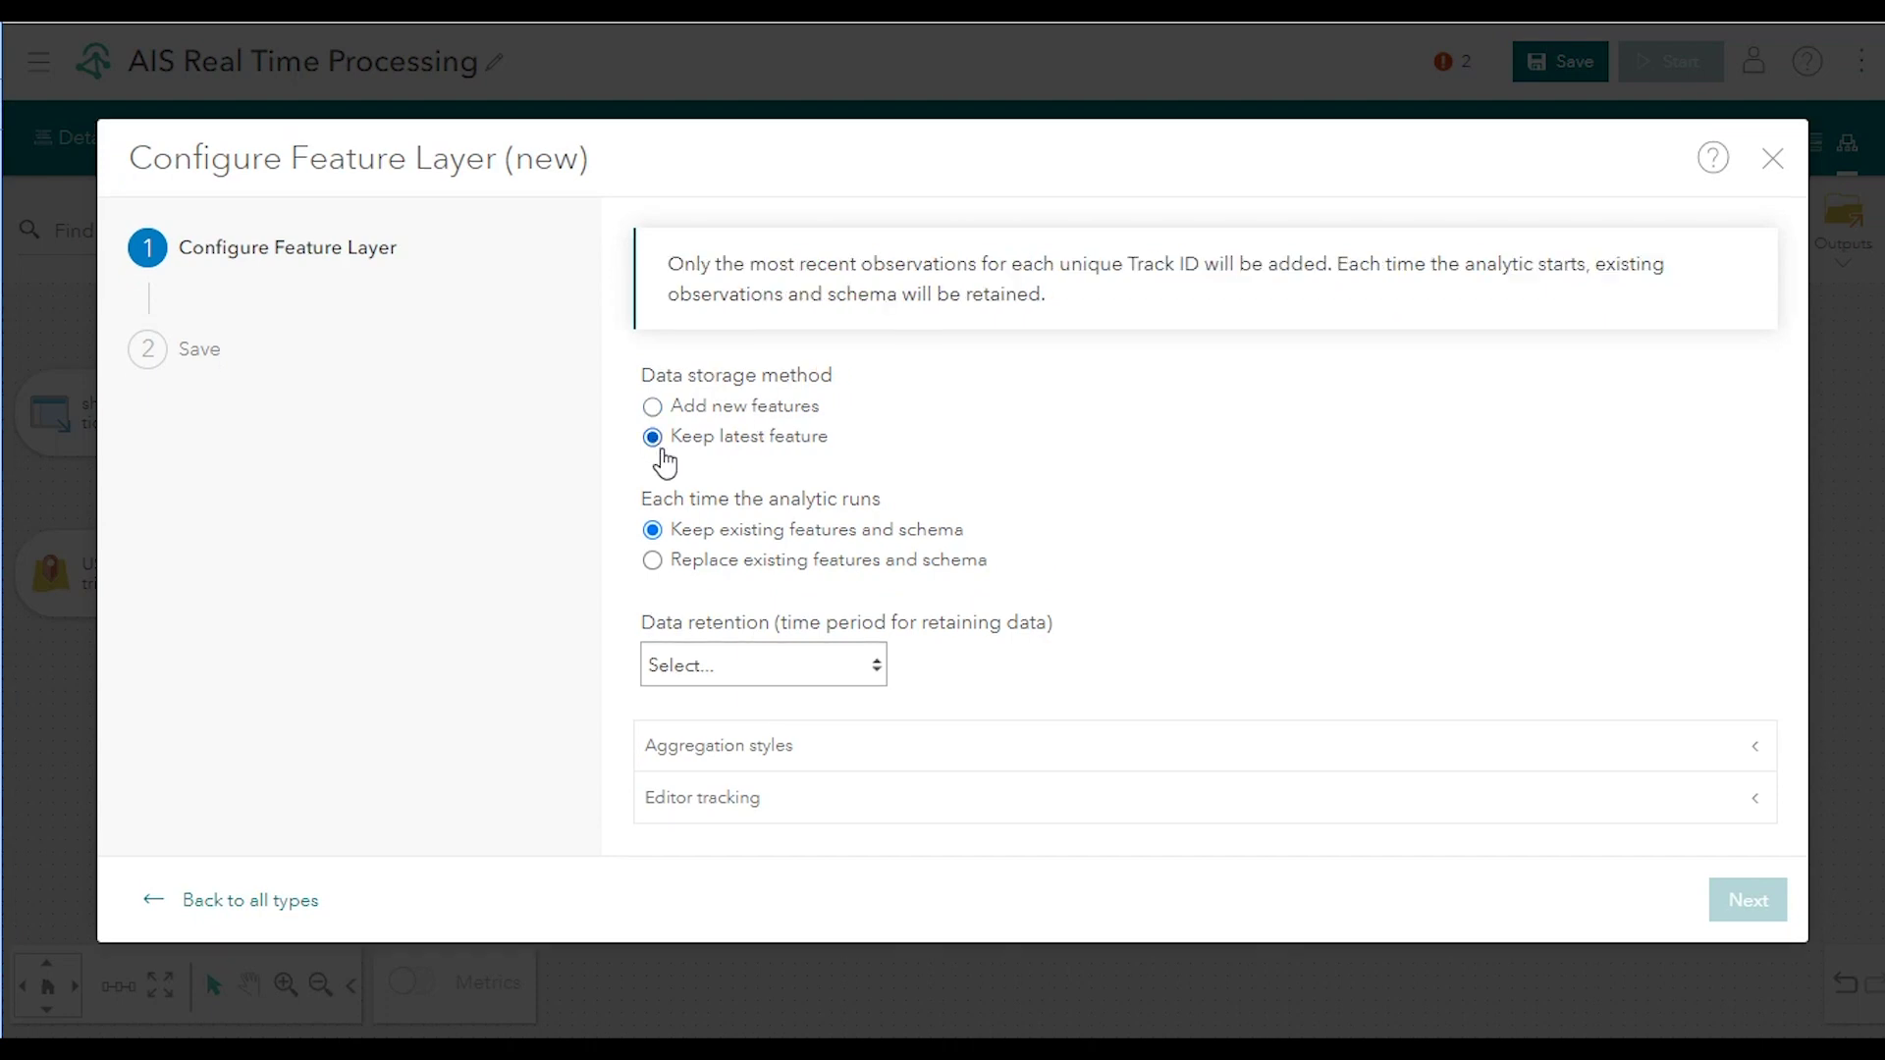
mouse_move(771, 510)
left_click(737, 566)
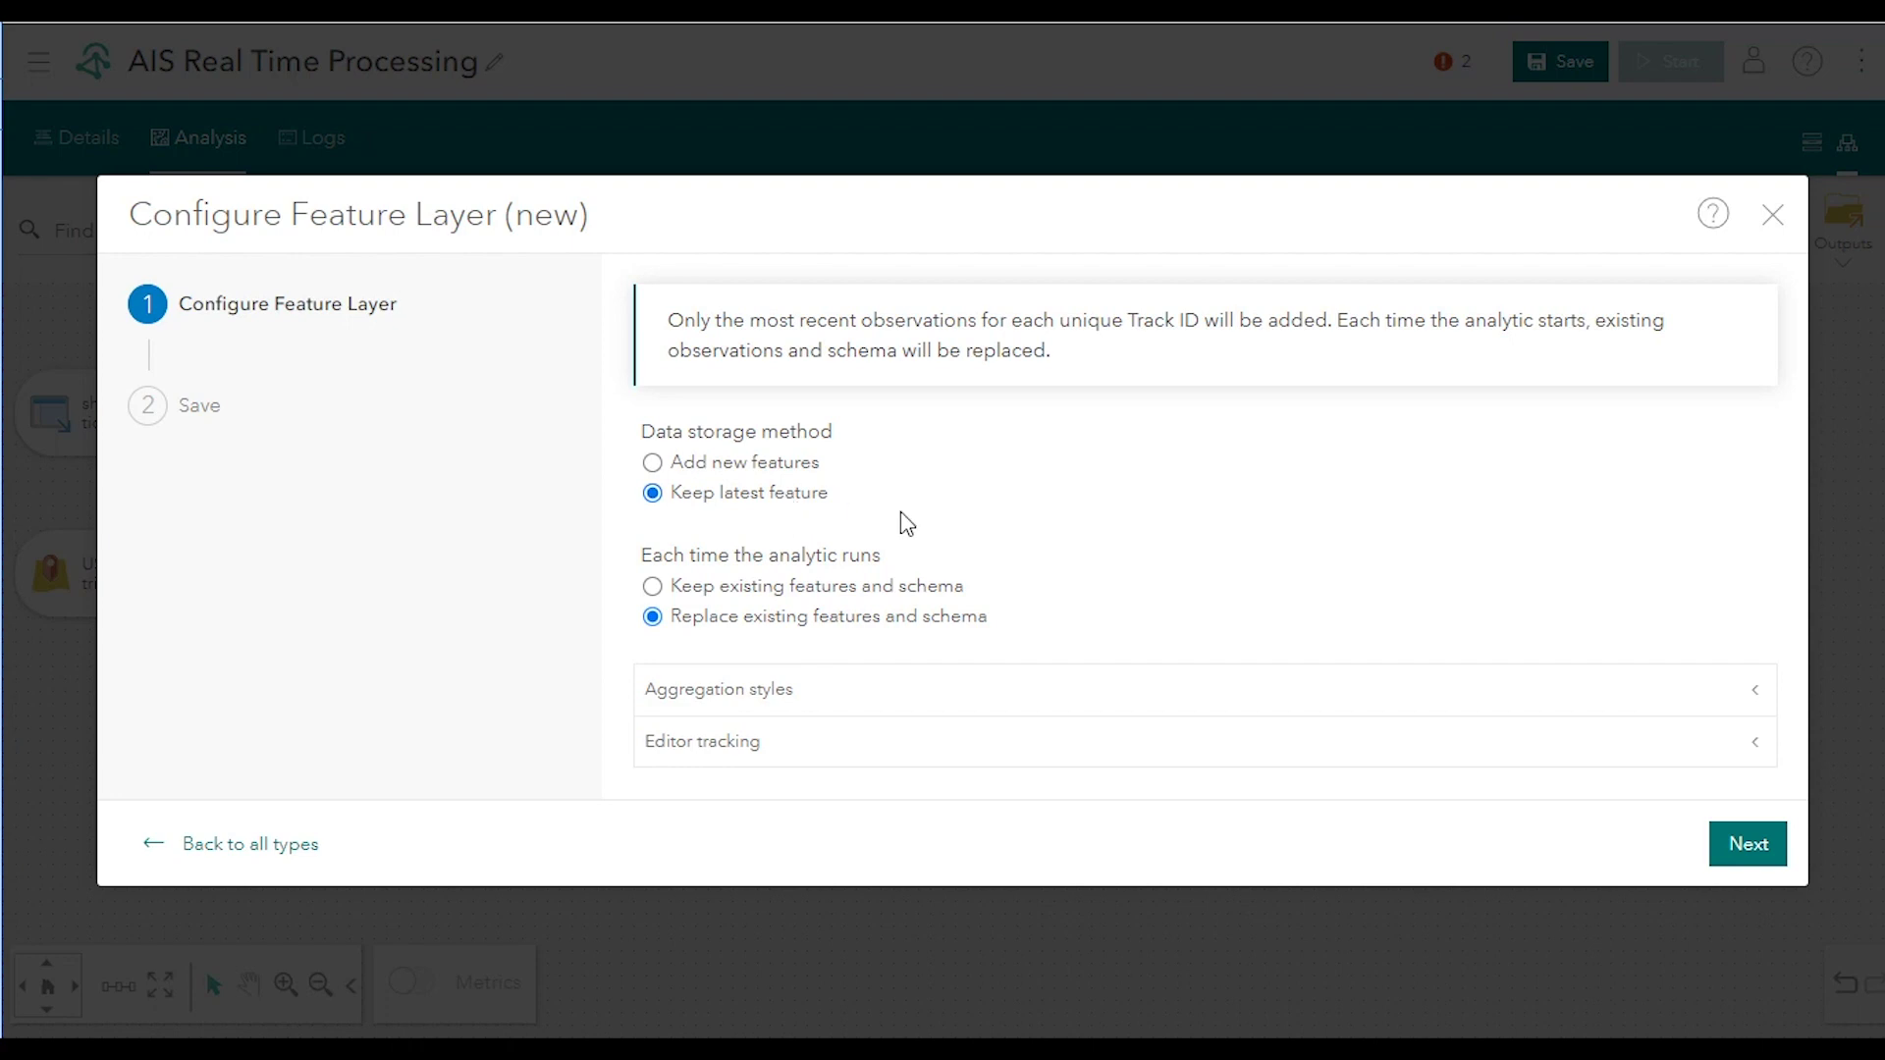
left_click(1756, 859)
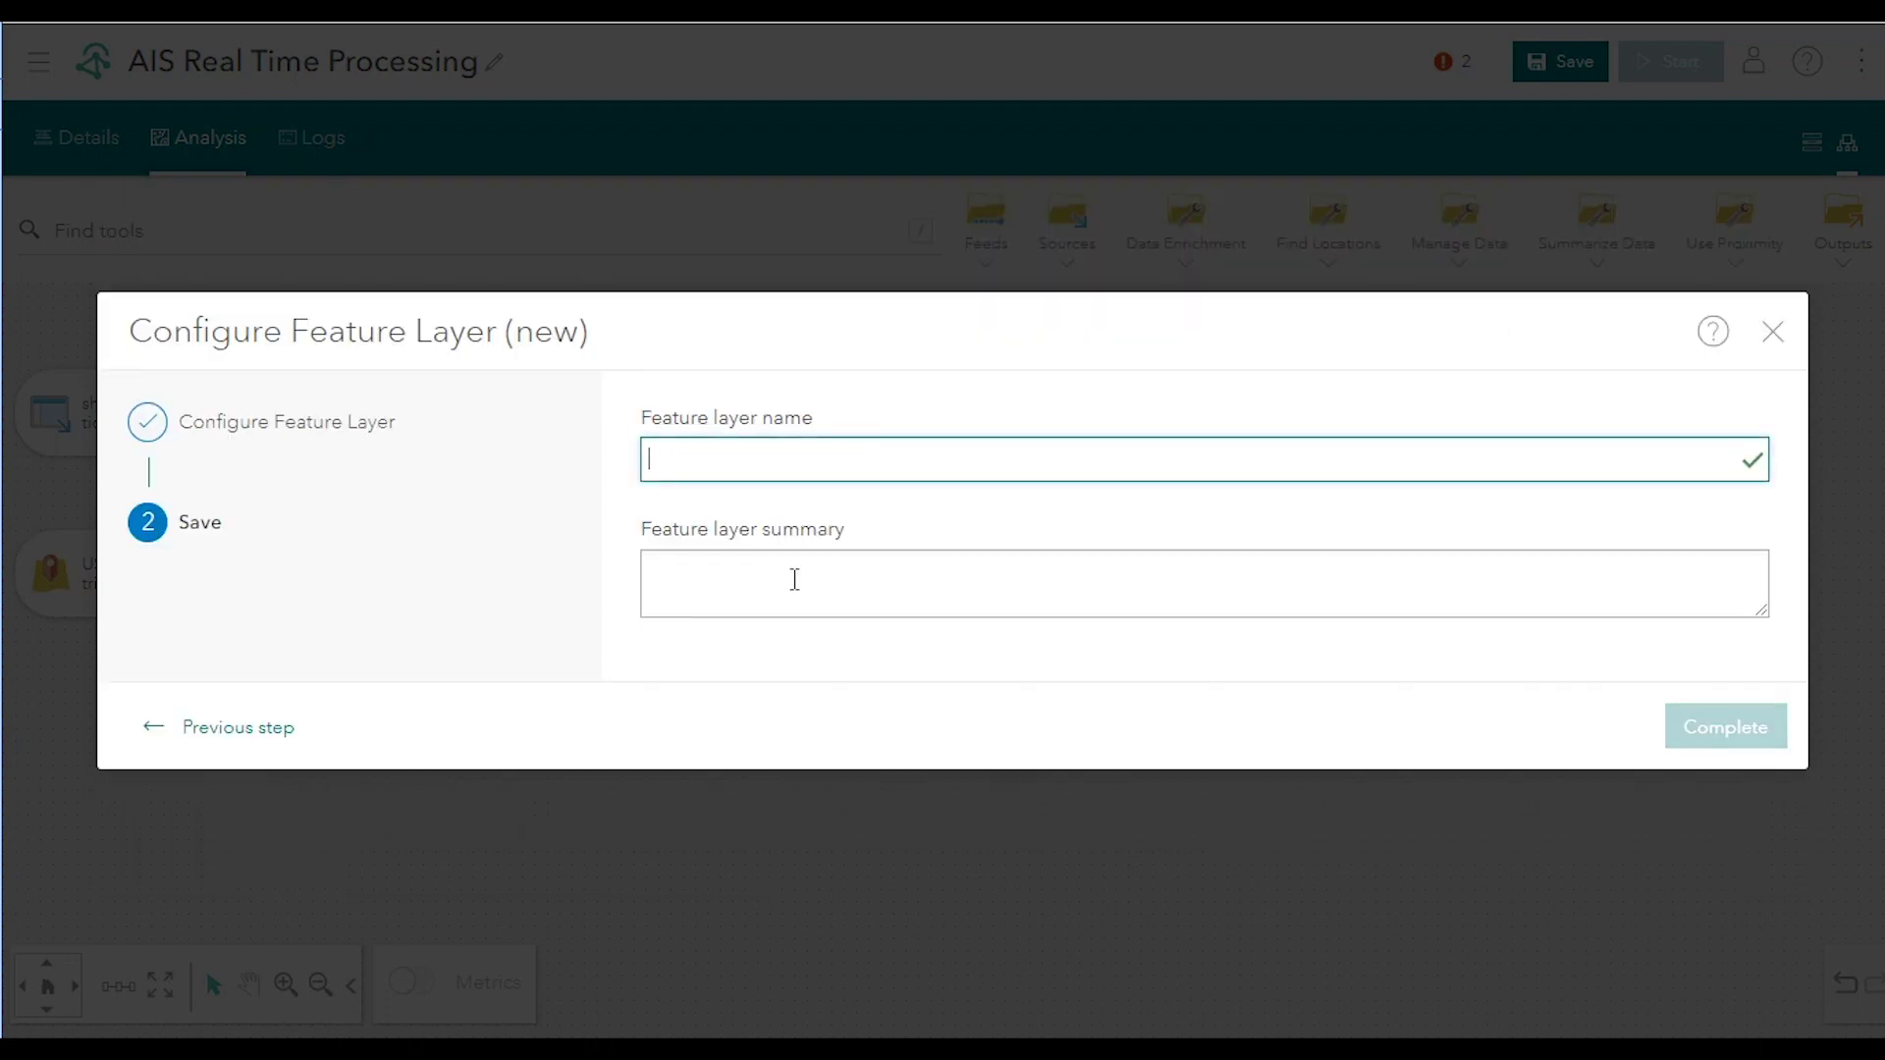
Step: Create the Shipping_Inside_USCG_Districts output with its ship-traffic summary and place it right of Join Features
left_click(681, 458)
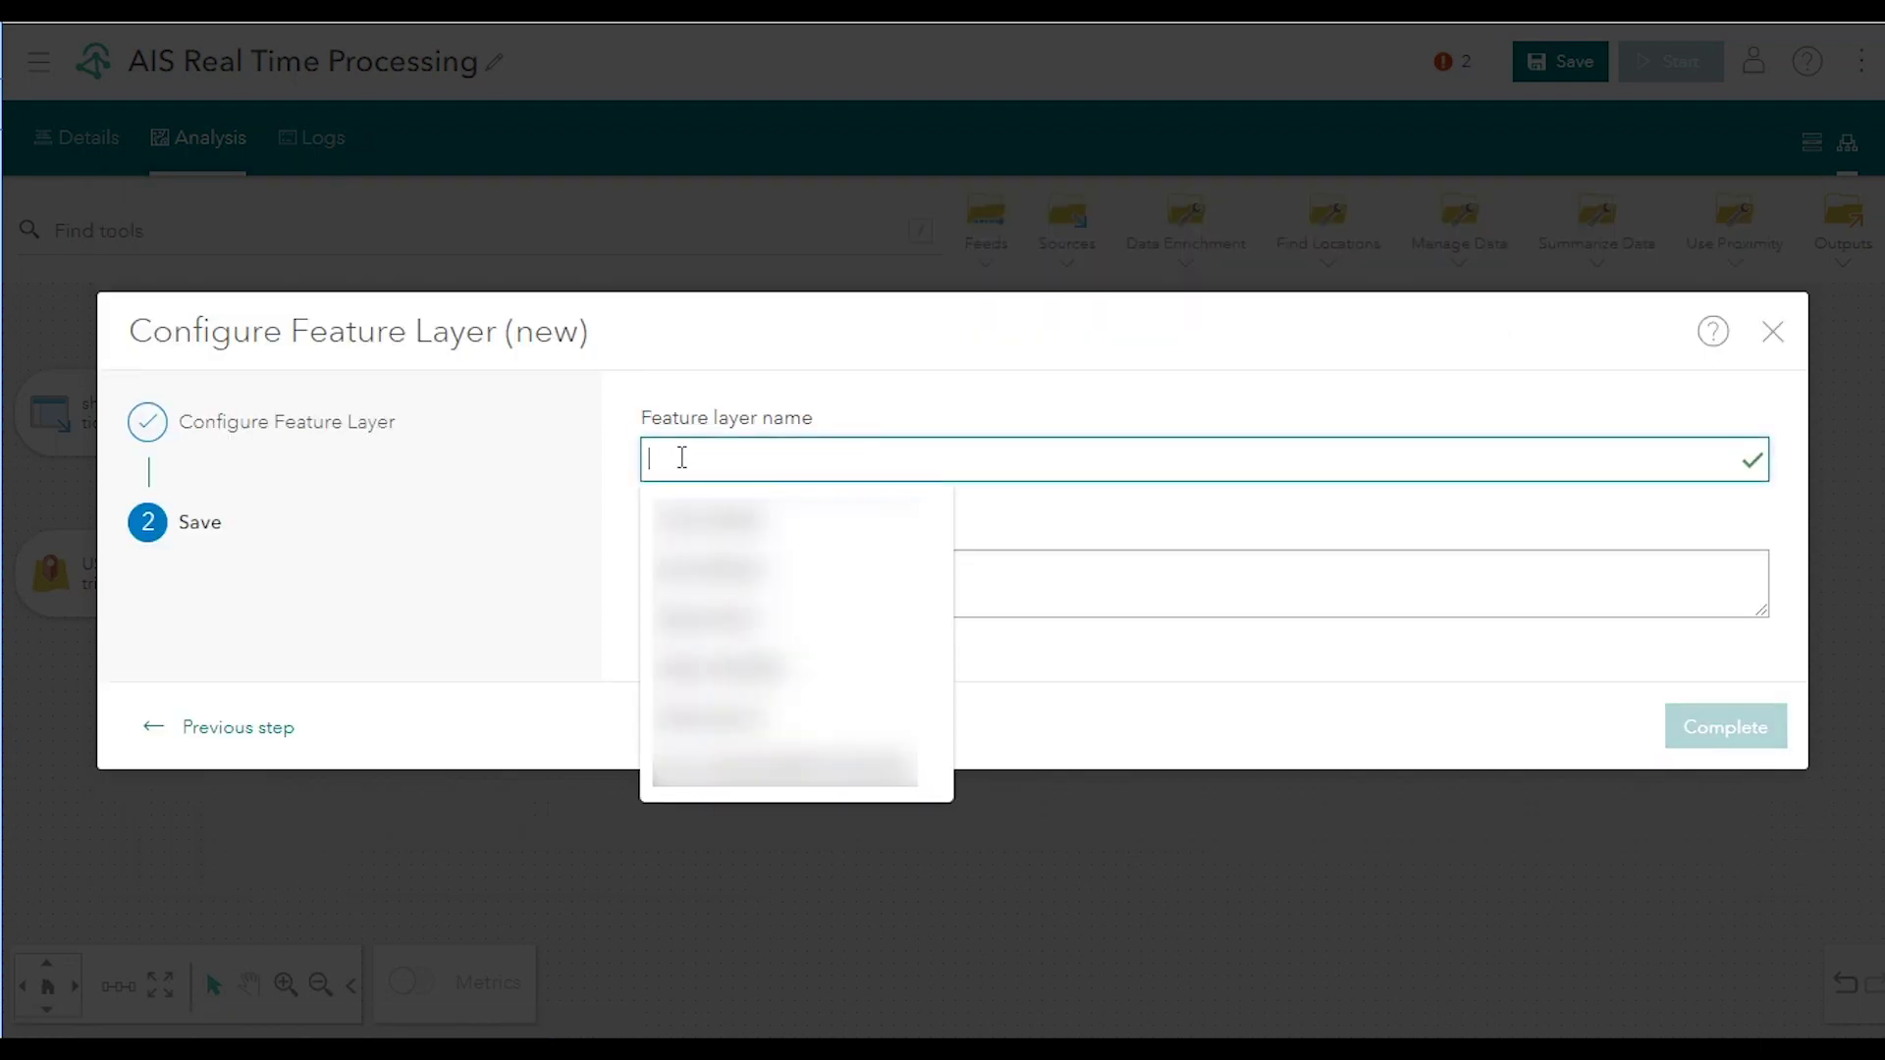
left_click(752, 523)
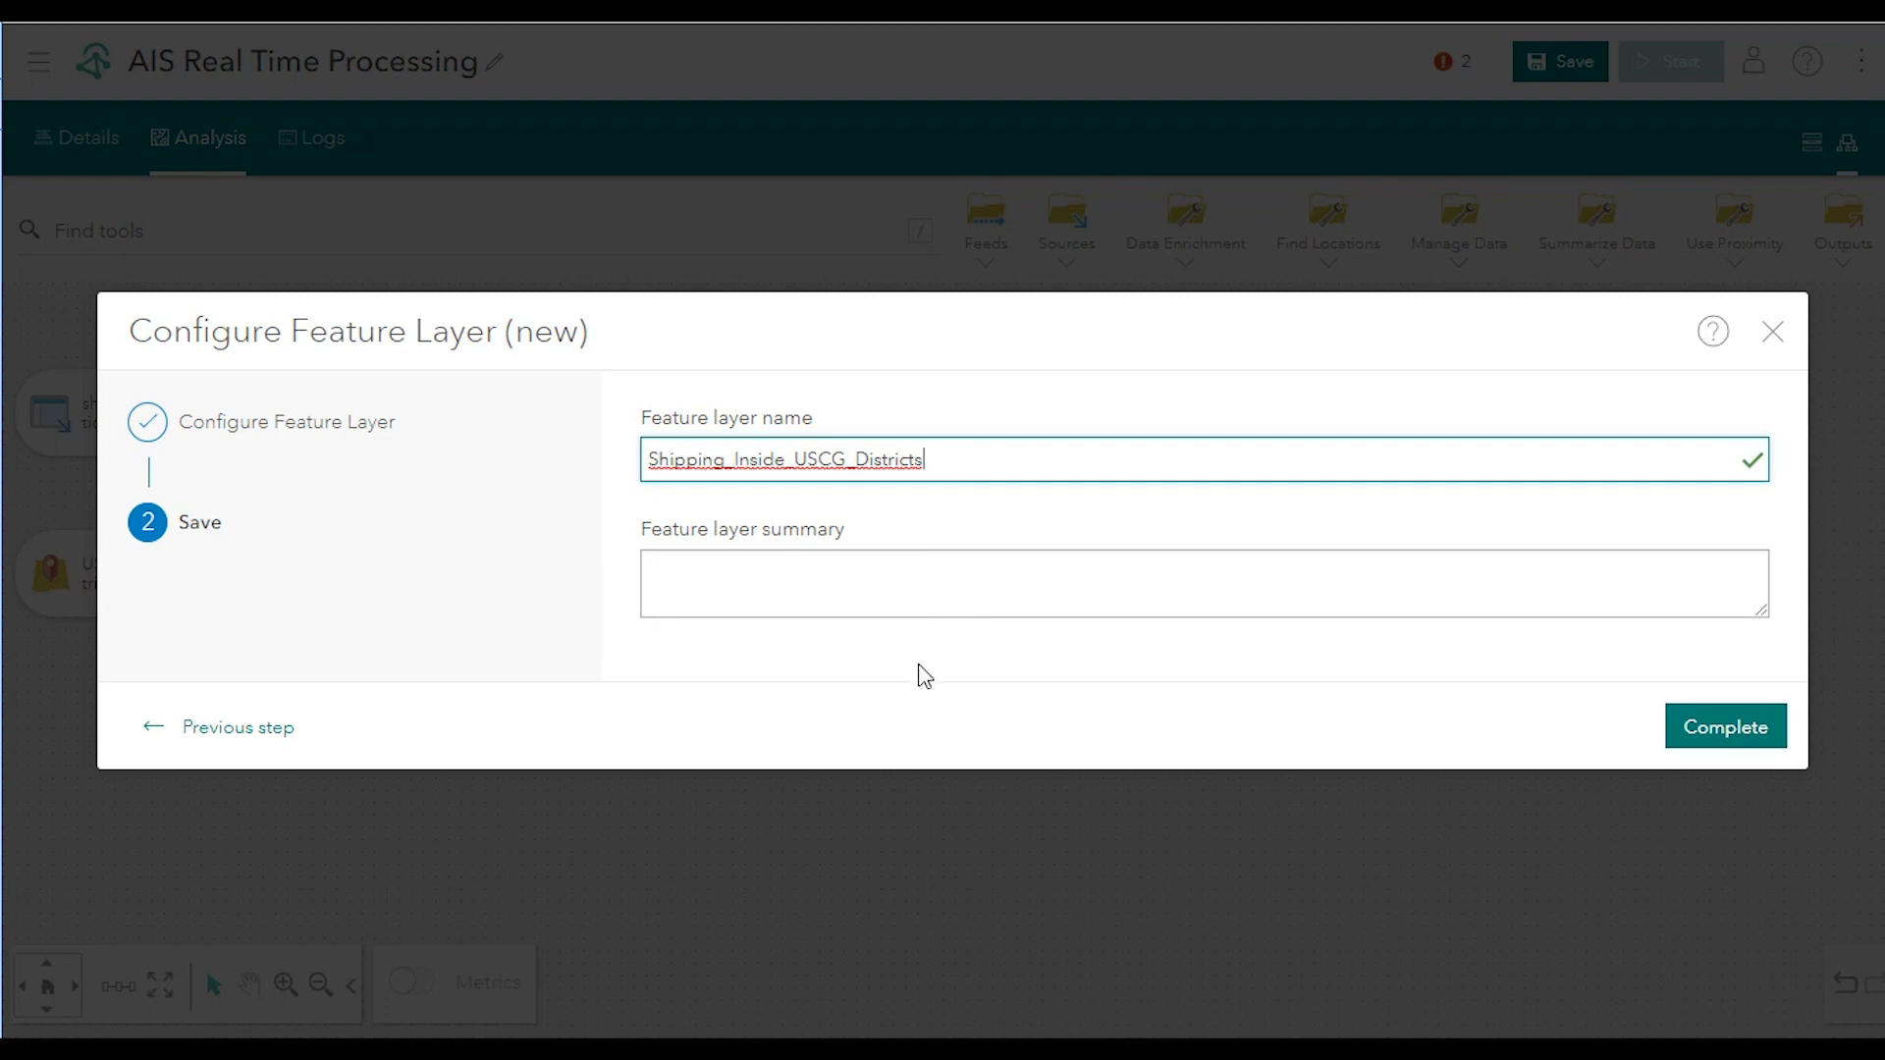
left_click(692, 566)
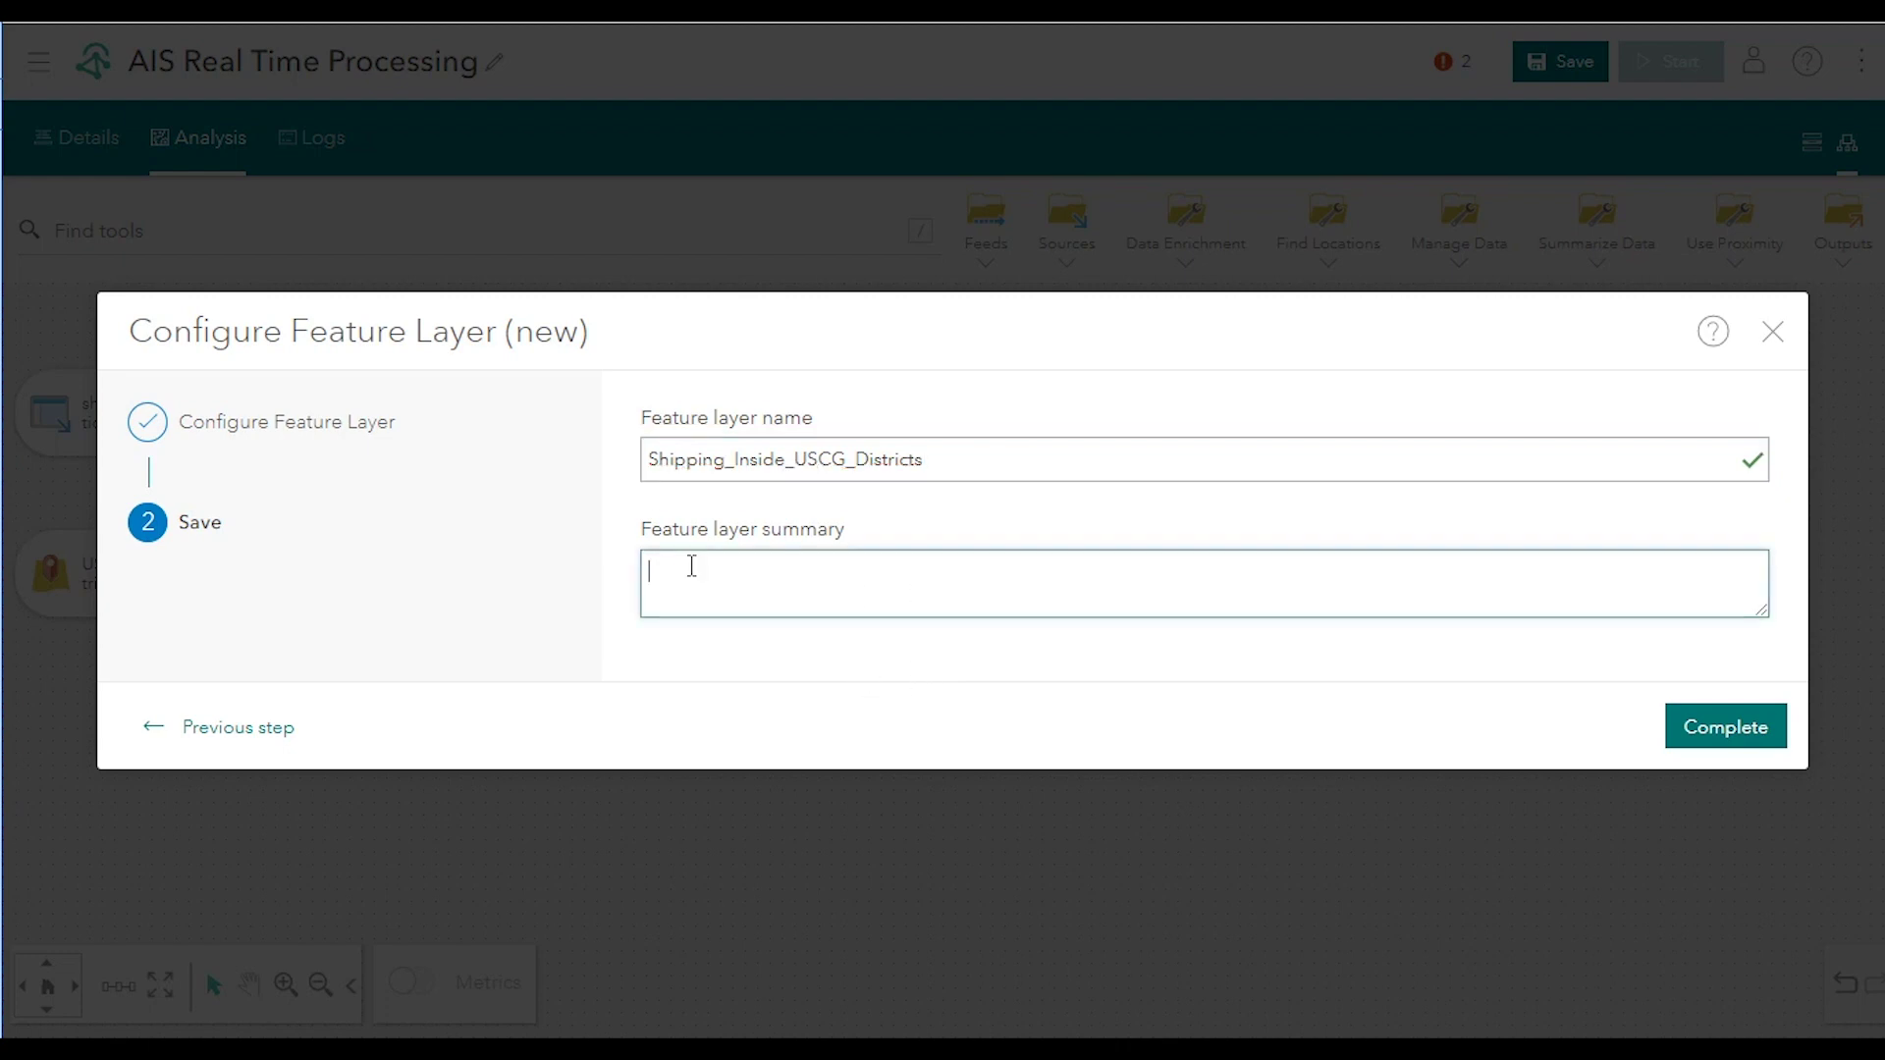
type("Ship traffic inside the U.S. Coast Guard Districts")
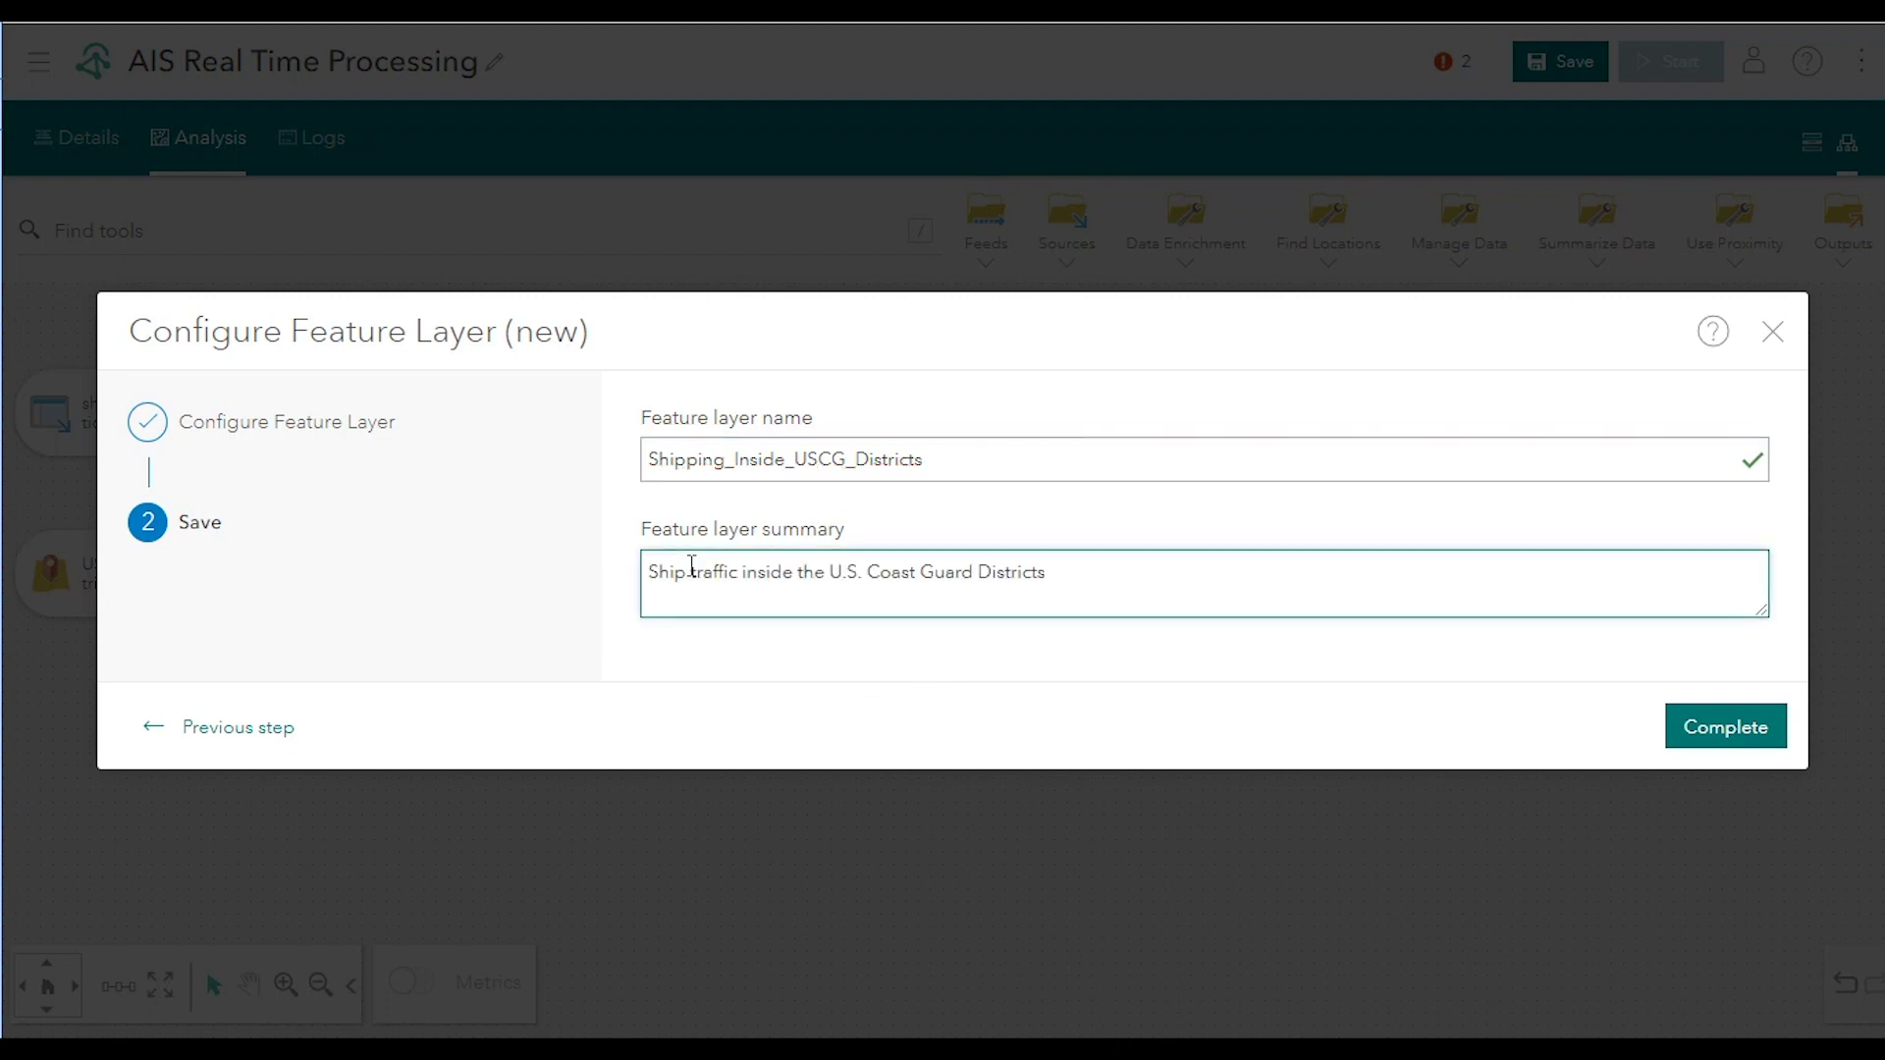
left_click(1734, 728)
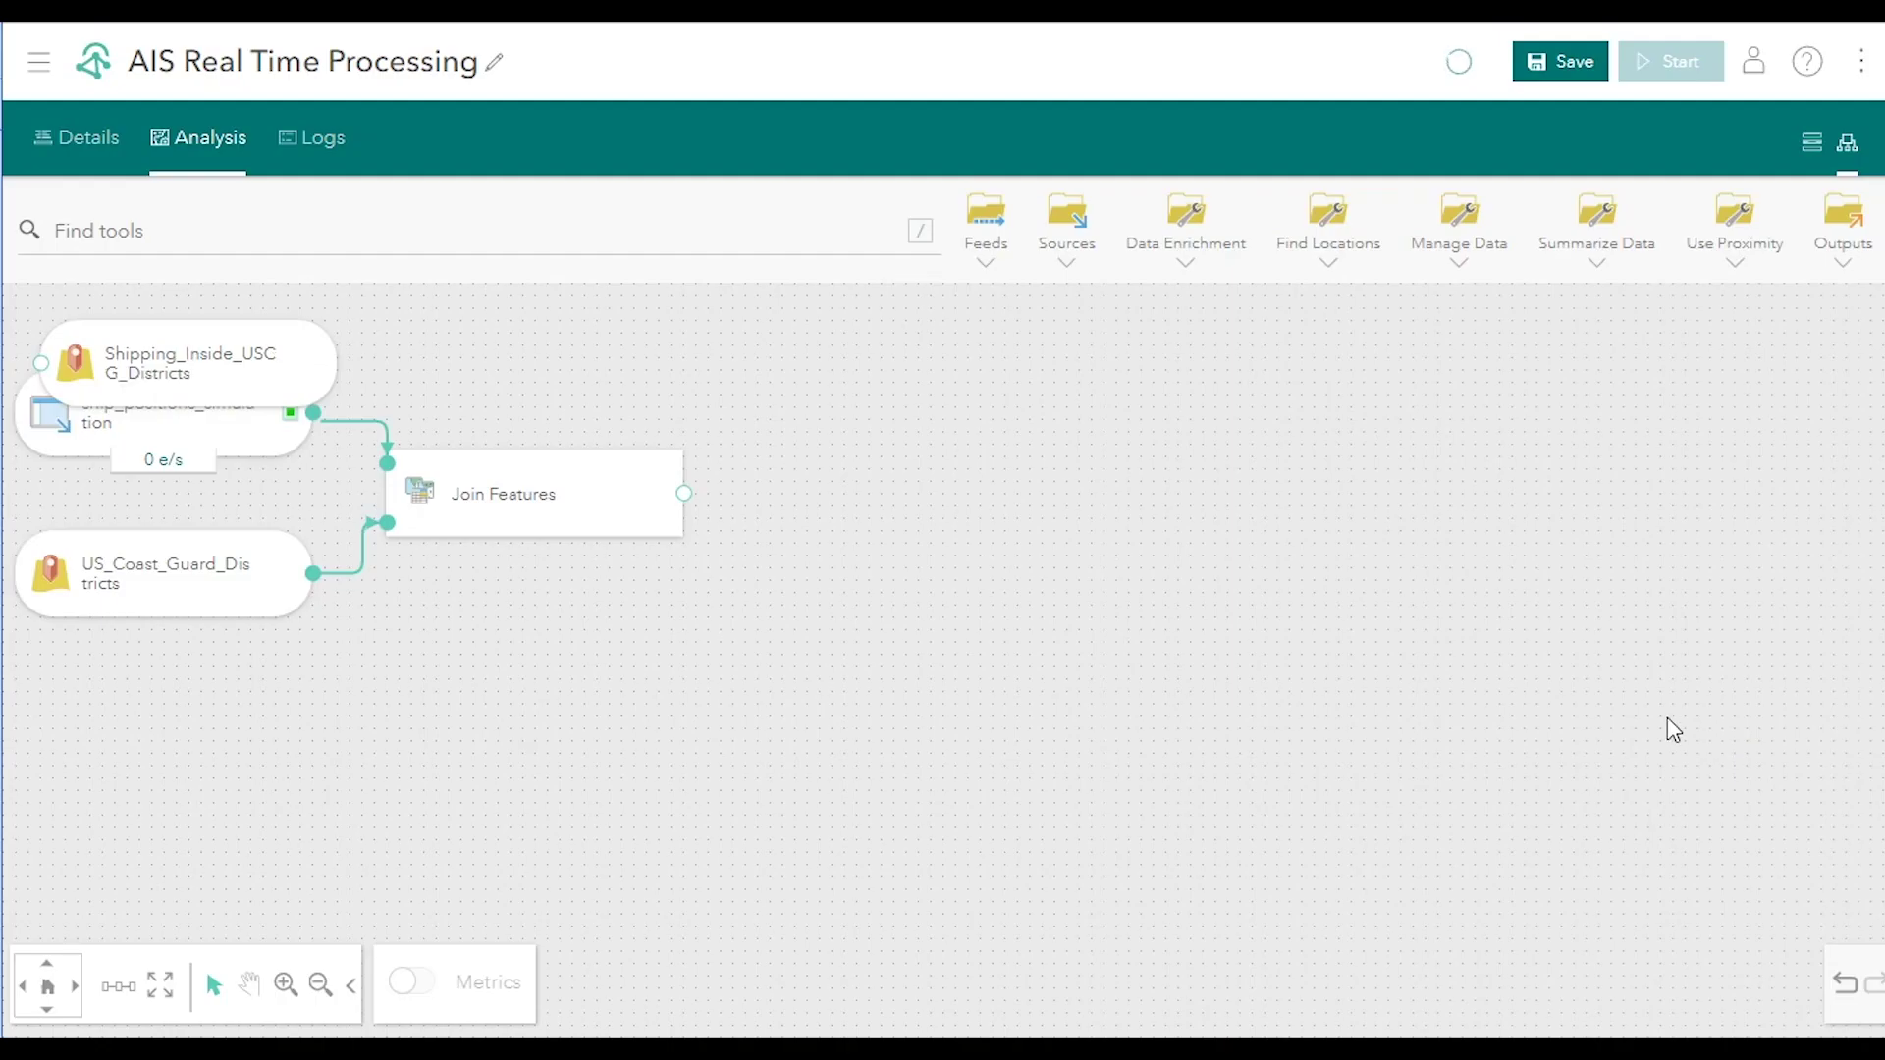
left_click_drag(235, 383, 972, 491)
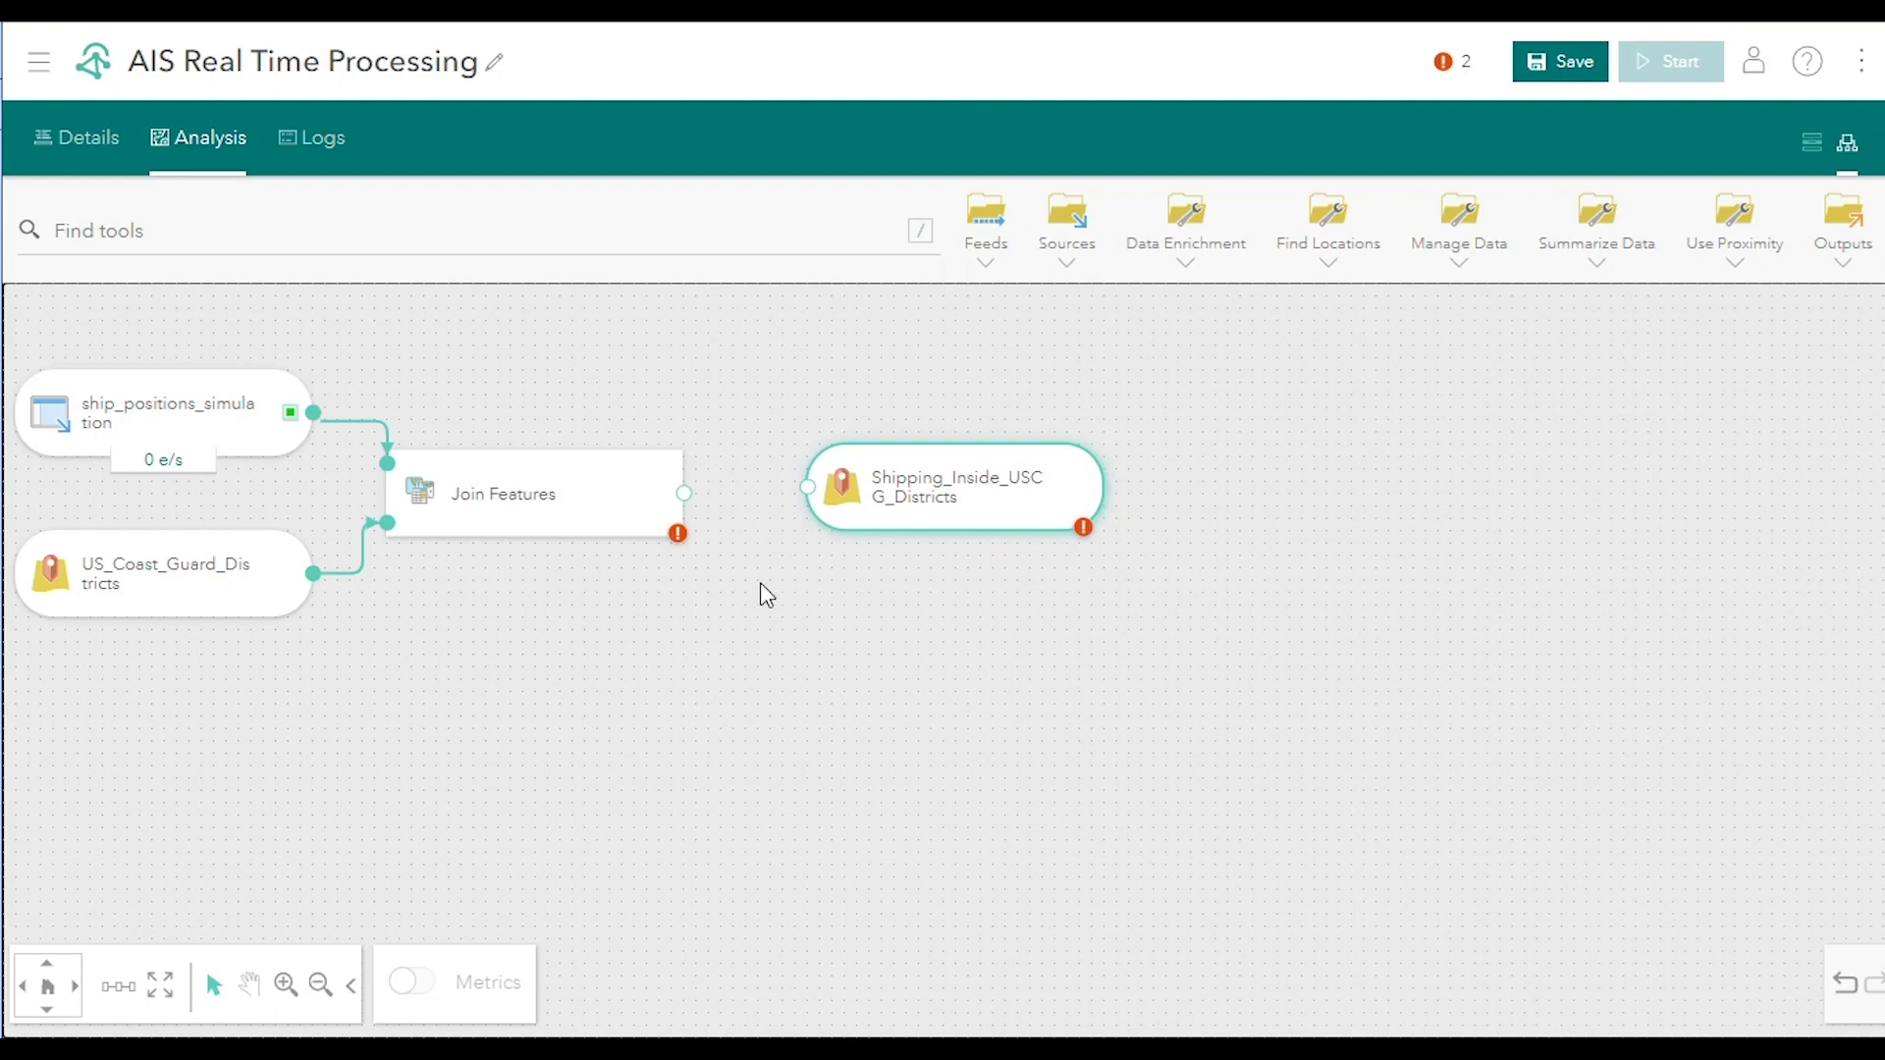
Step: Connect Join Features to the Shipping_Inside_USCG_Districts output and save the analysis
left_click_drag(683, 493, 792, 493)
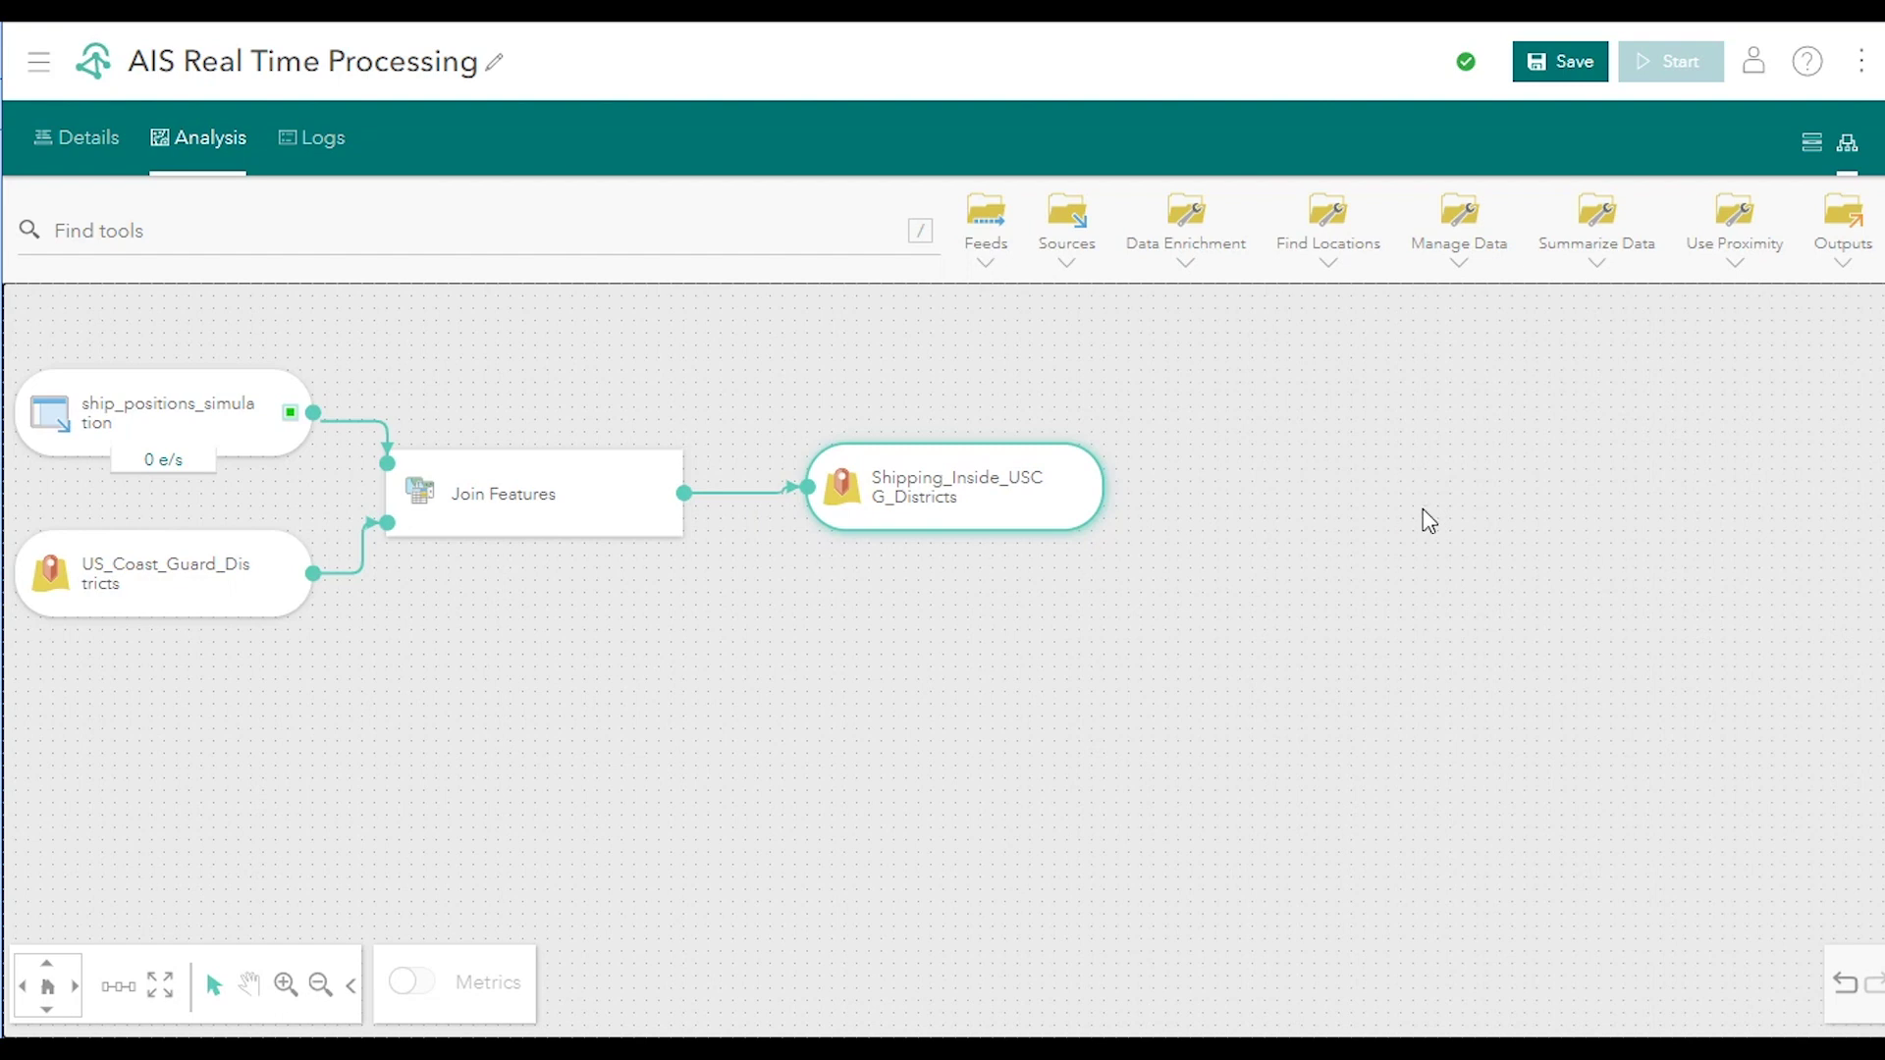
left_click(1554, 69)
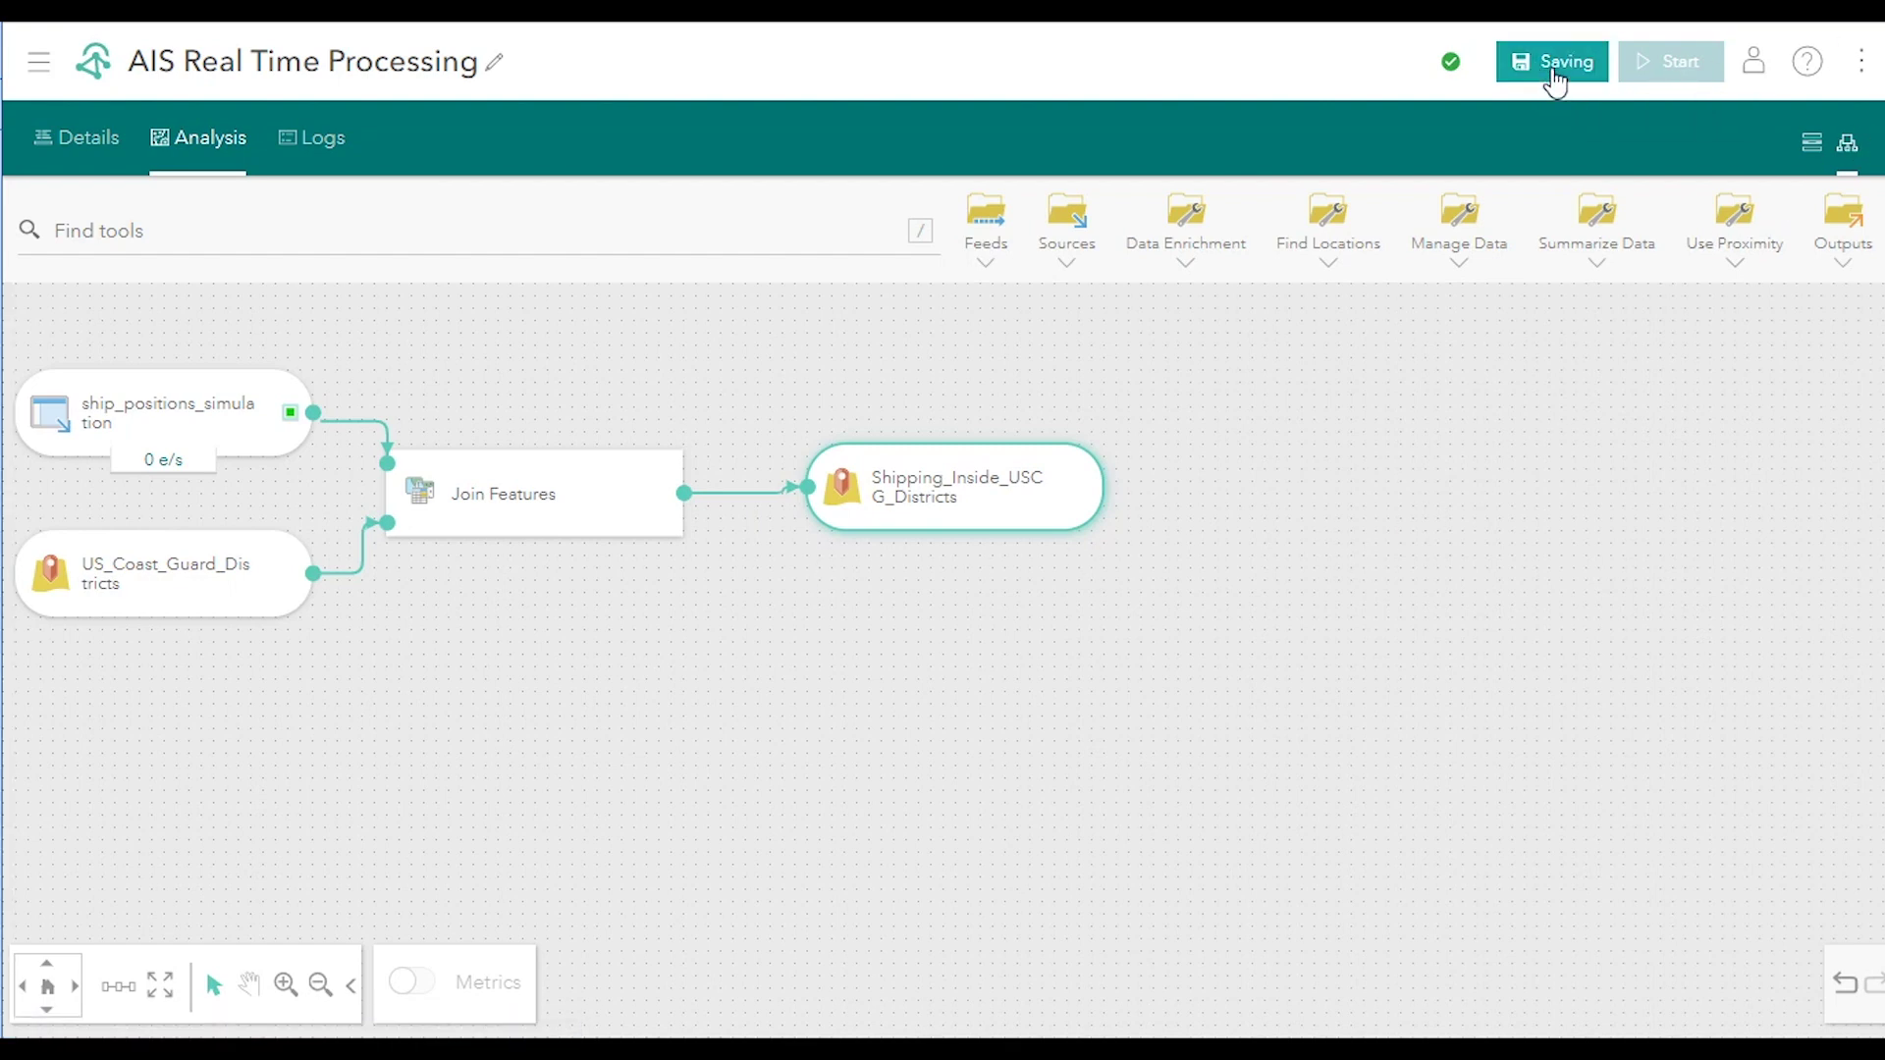
mouse_move(1454, 74)
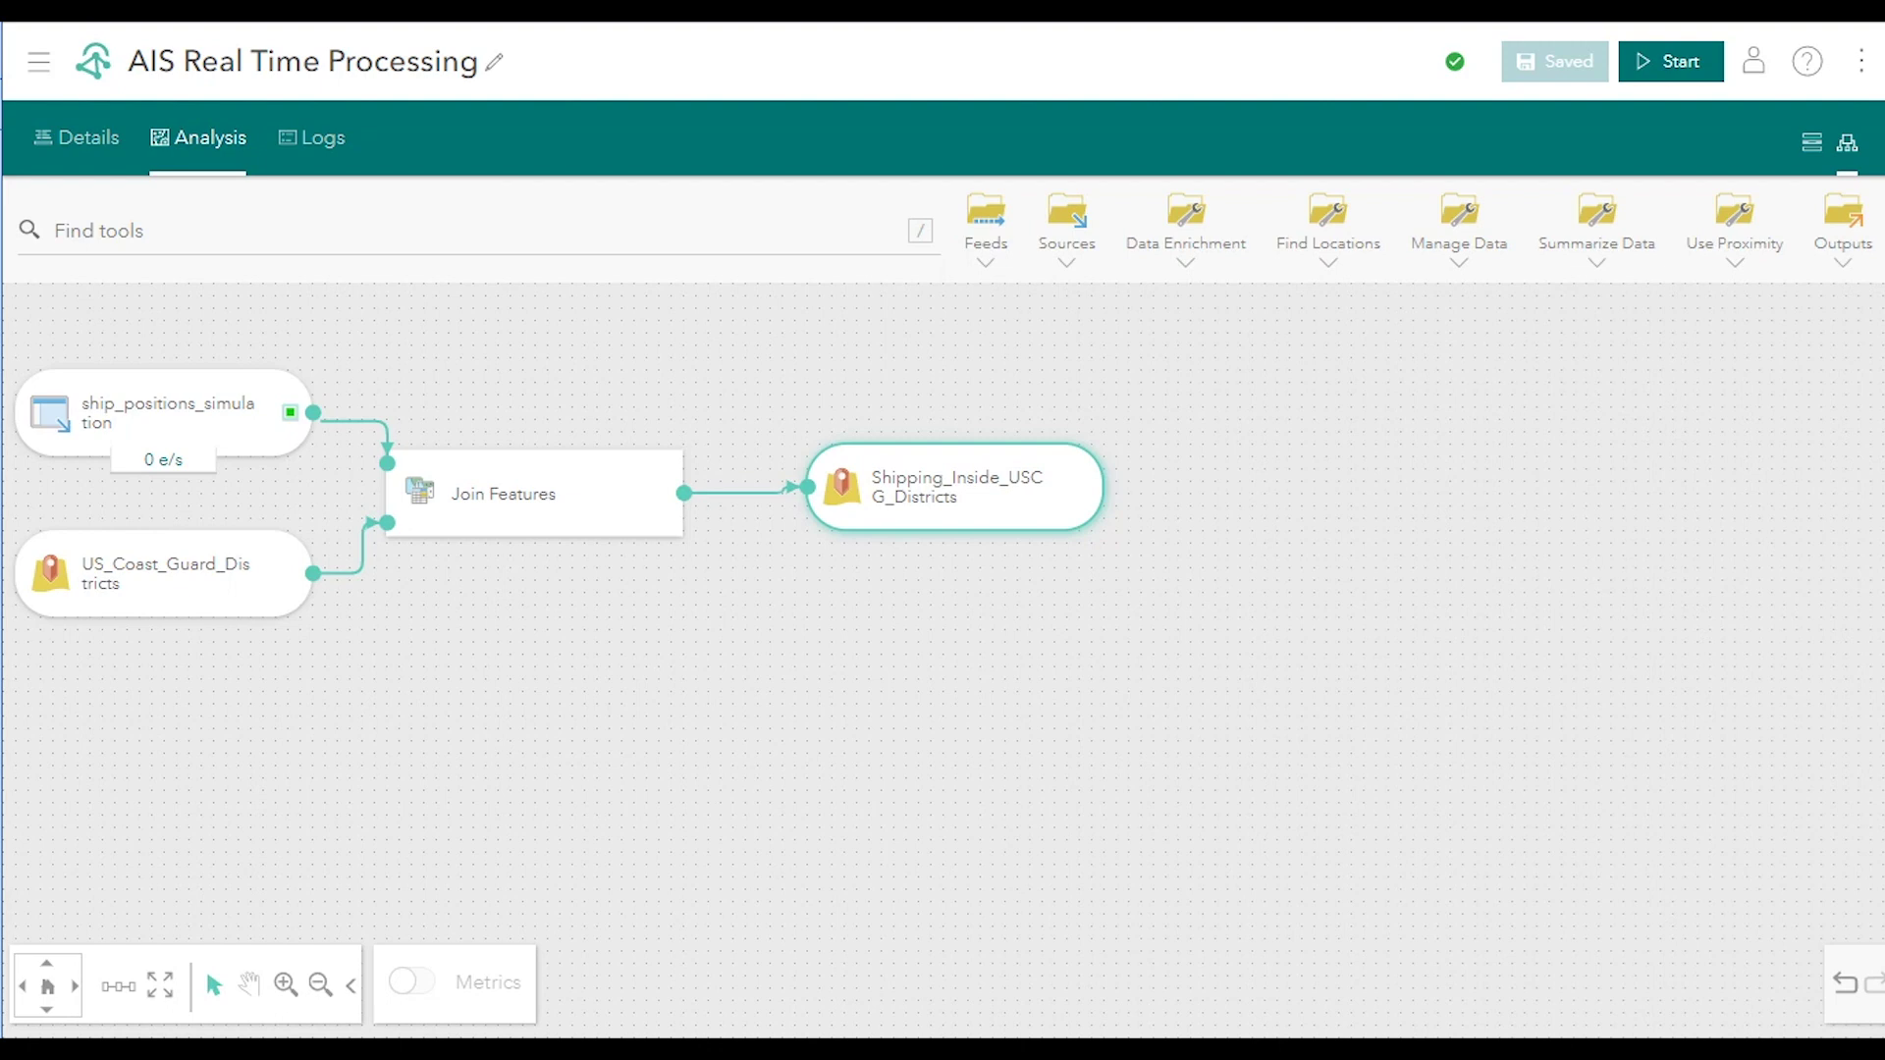
left_click(1834, 276)
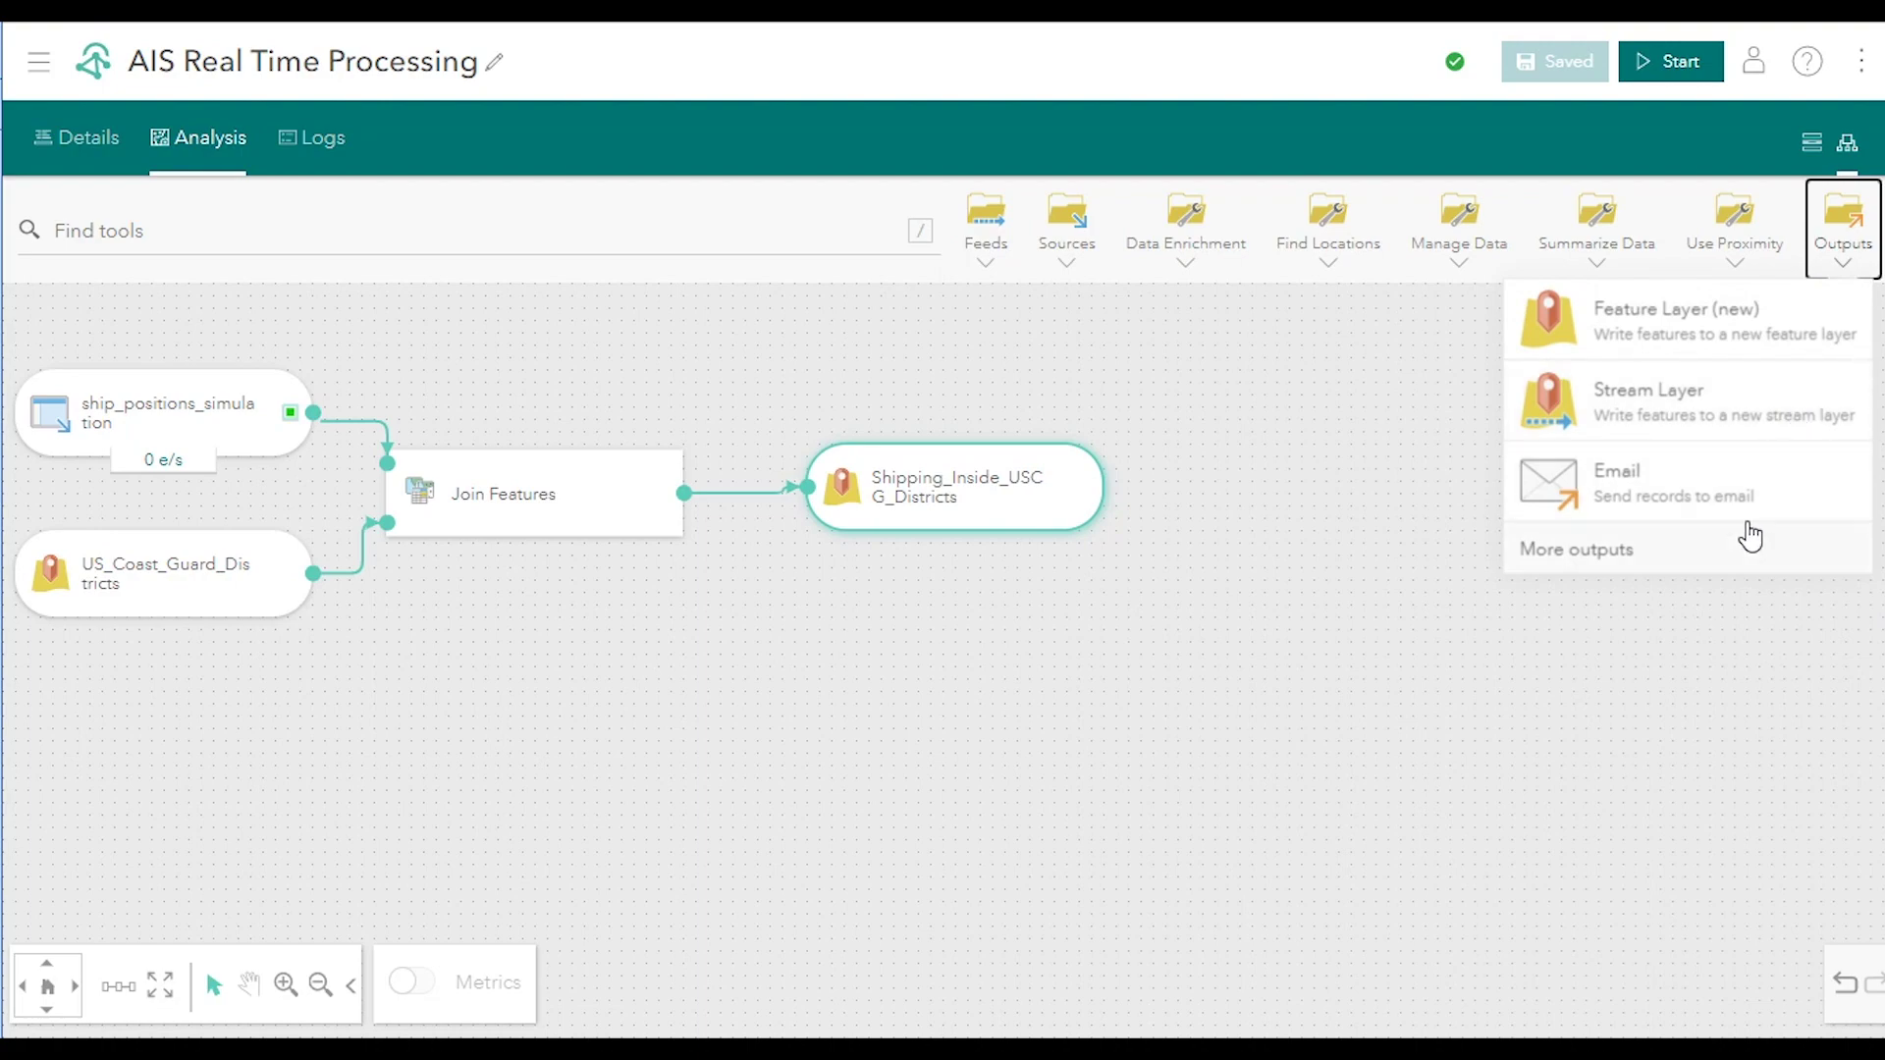
Step: Create the Shipping_Inside_USCG_Districts_stream stream layer output, summarised as ship traffic inside the U.S. Coast Guard Districts
left_click(1699, 420)
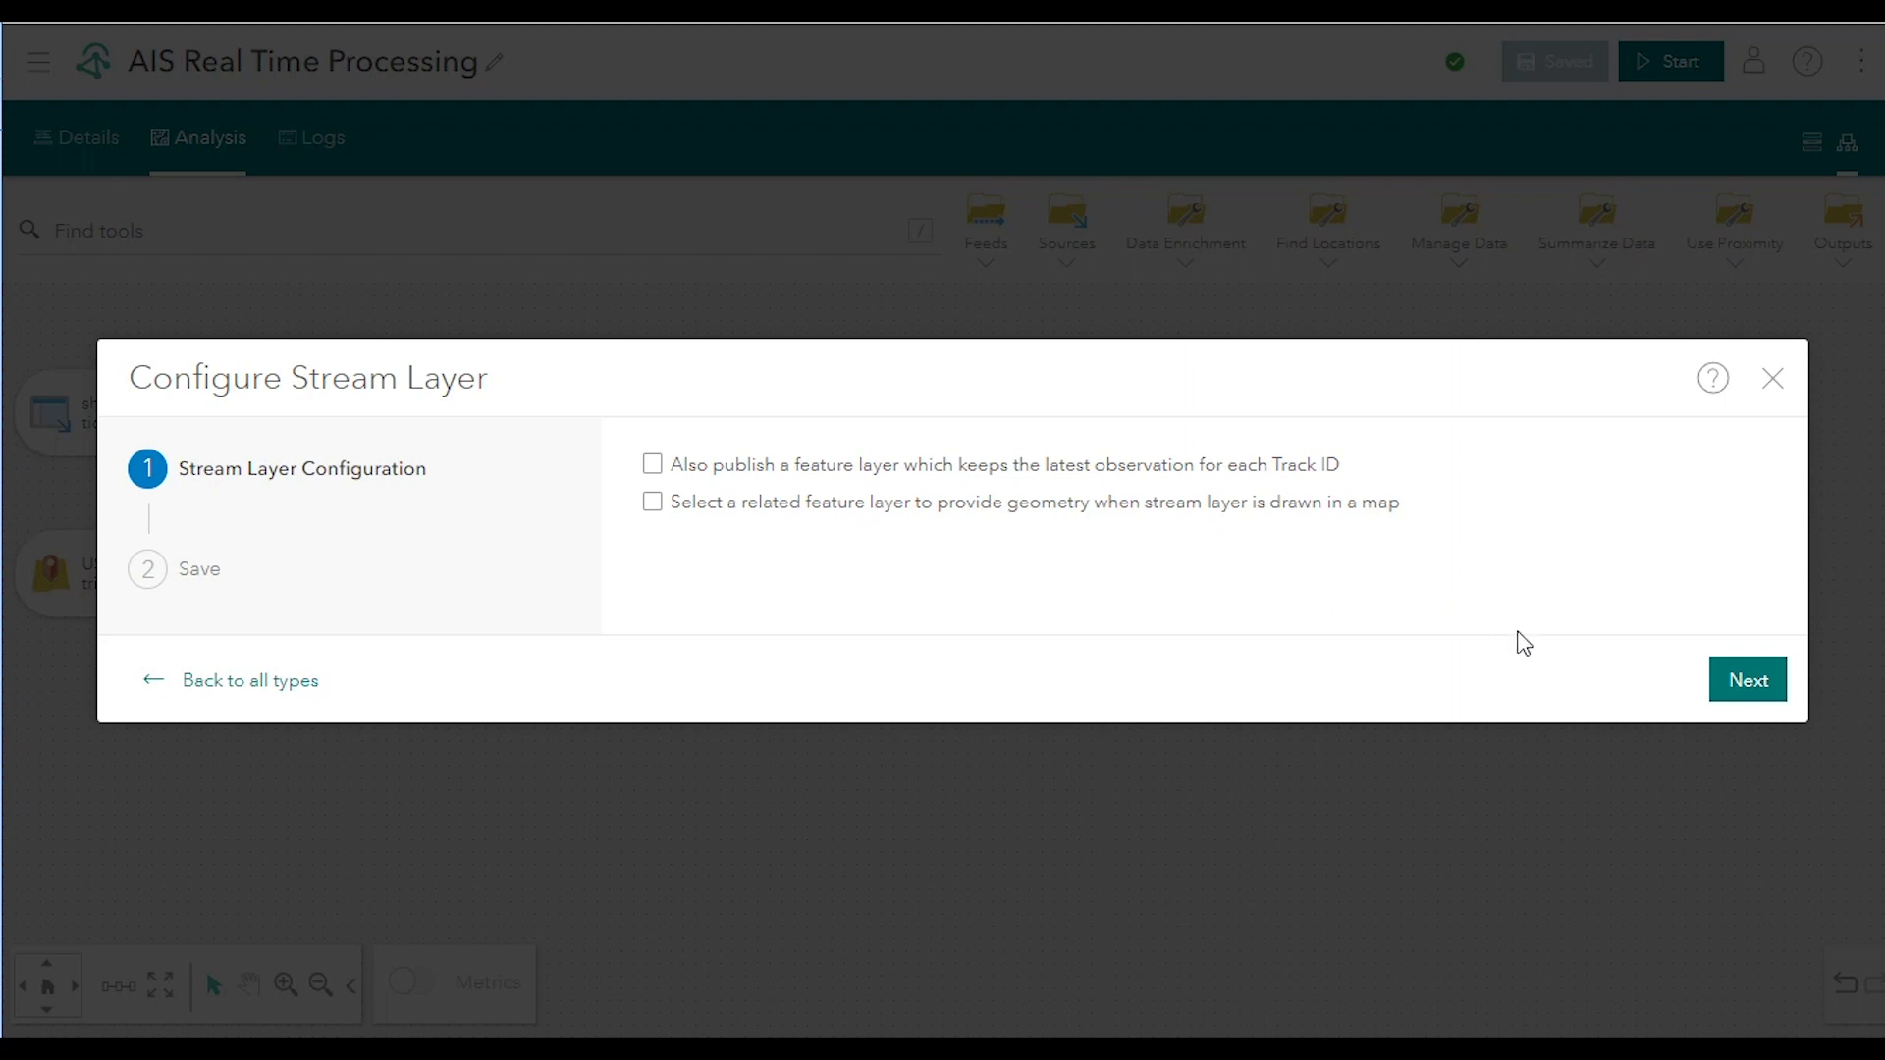
left_click(1773, 684)
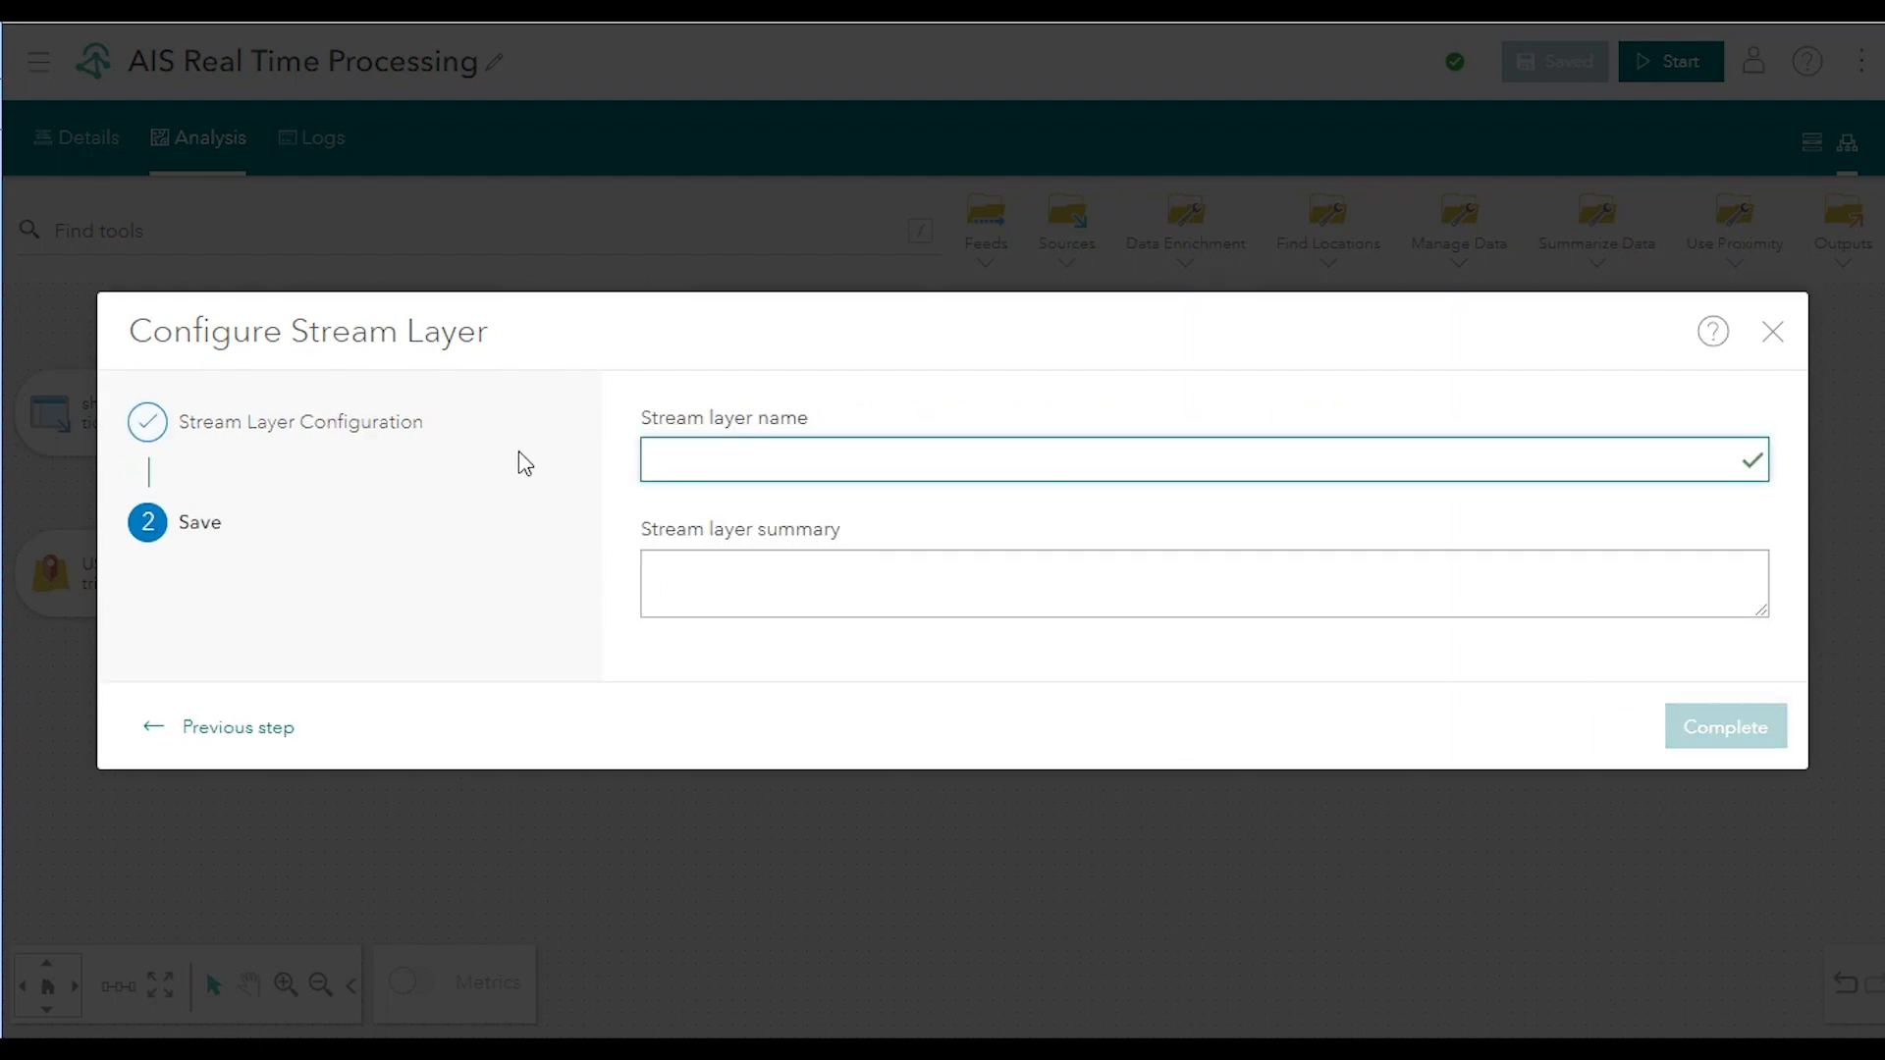
left_click(721, 470)
type("Shipping_Inside_USCG_Districts_stream")
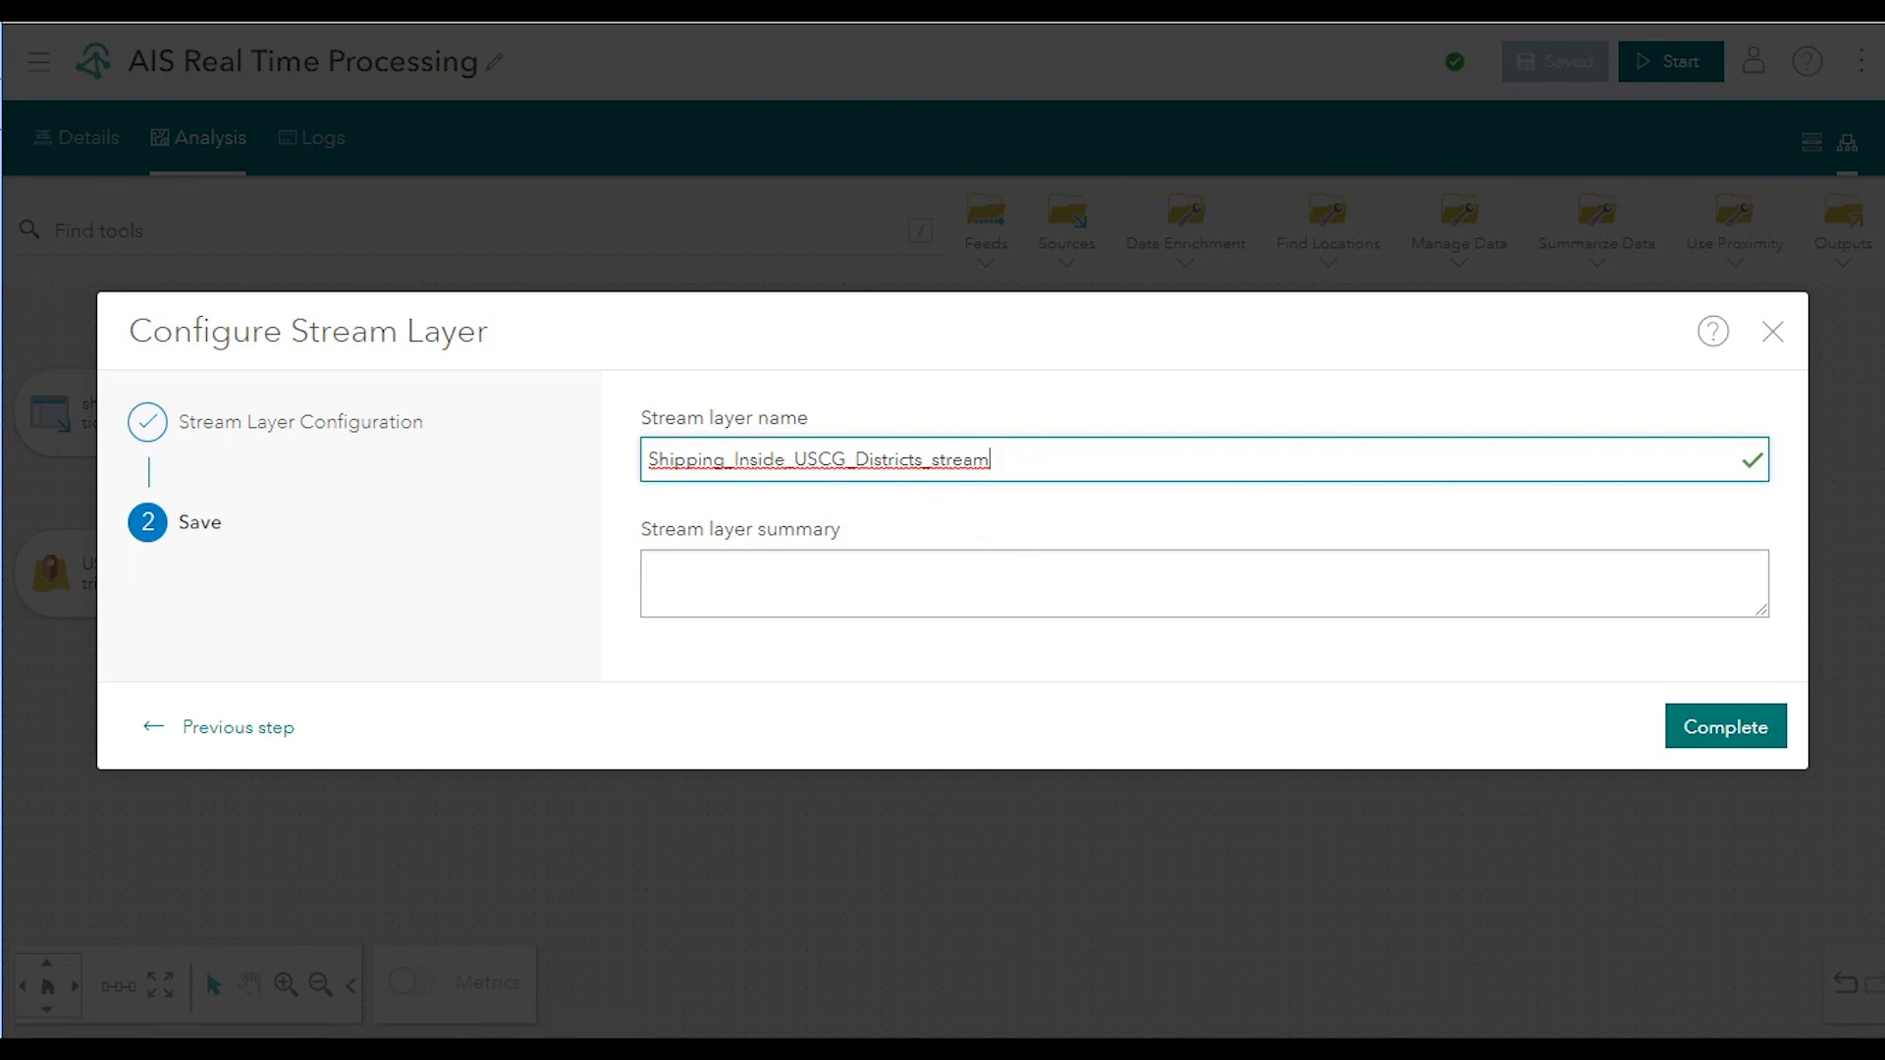
left_click(701, 570)
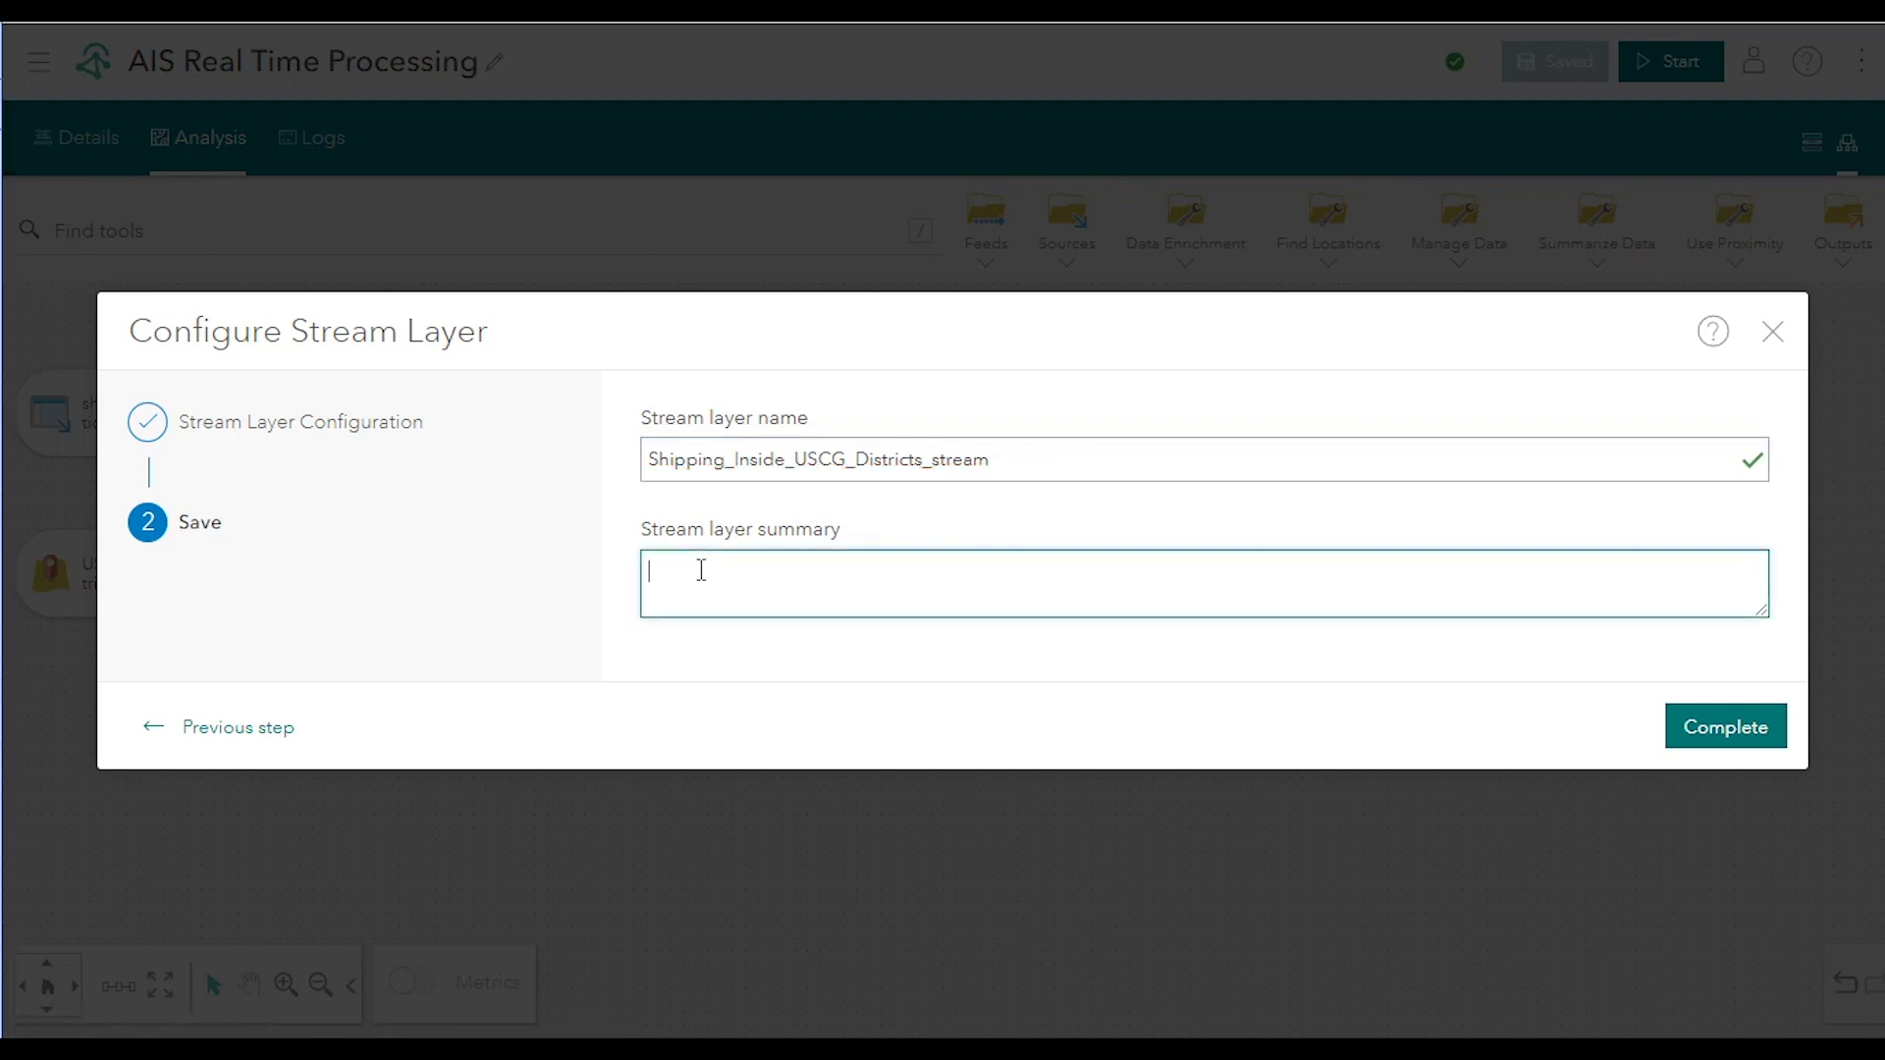
type("Ship traffic inside the U.S. Coast Guard Districts")
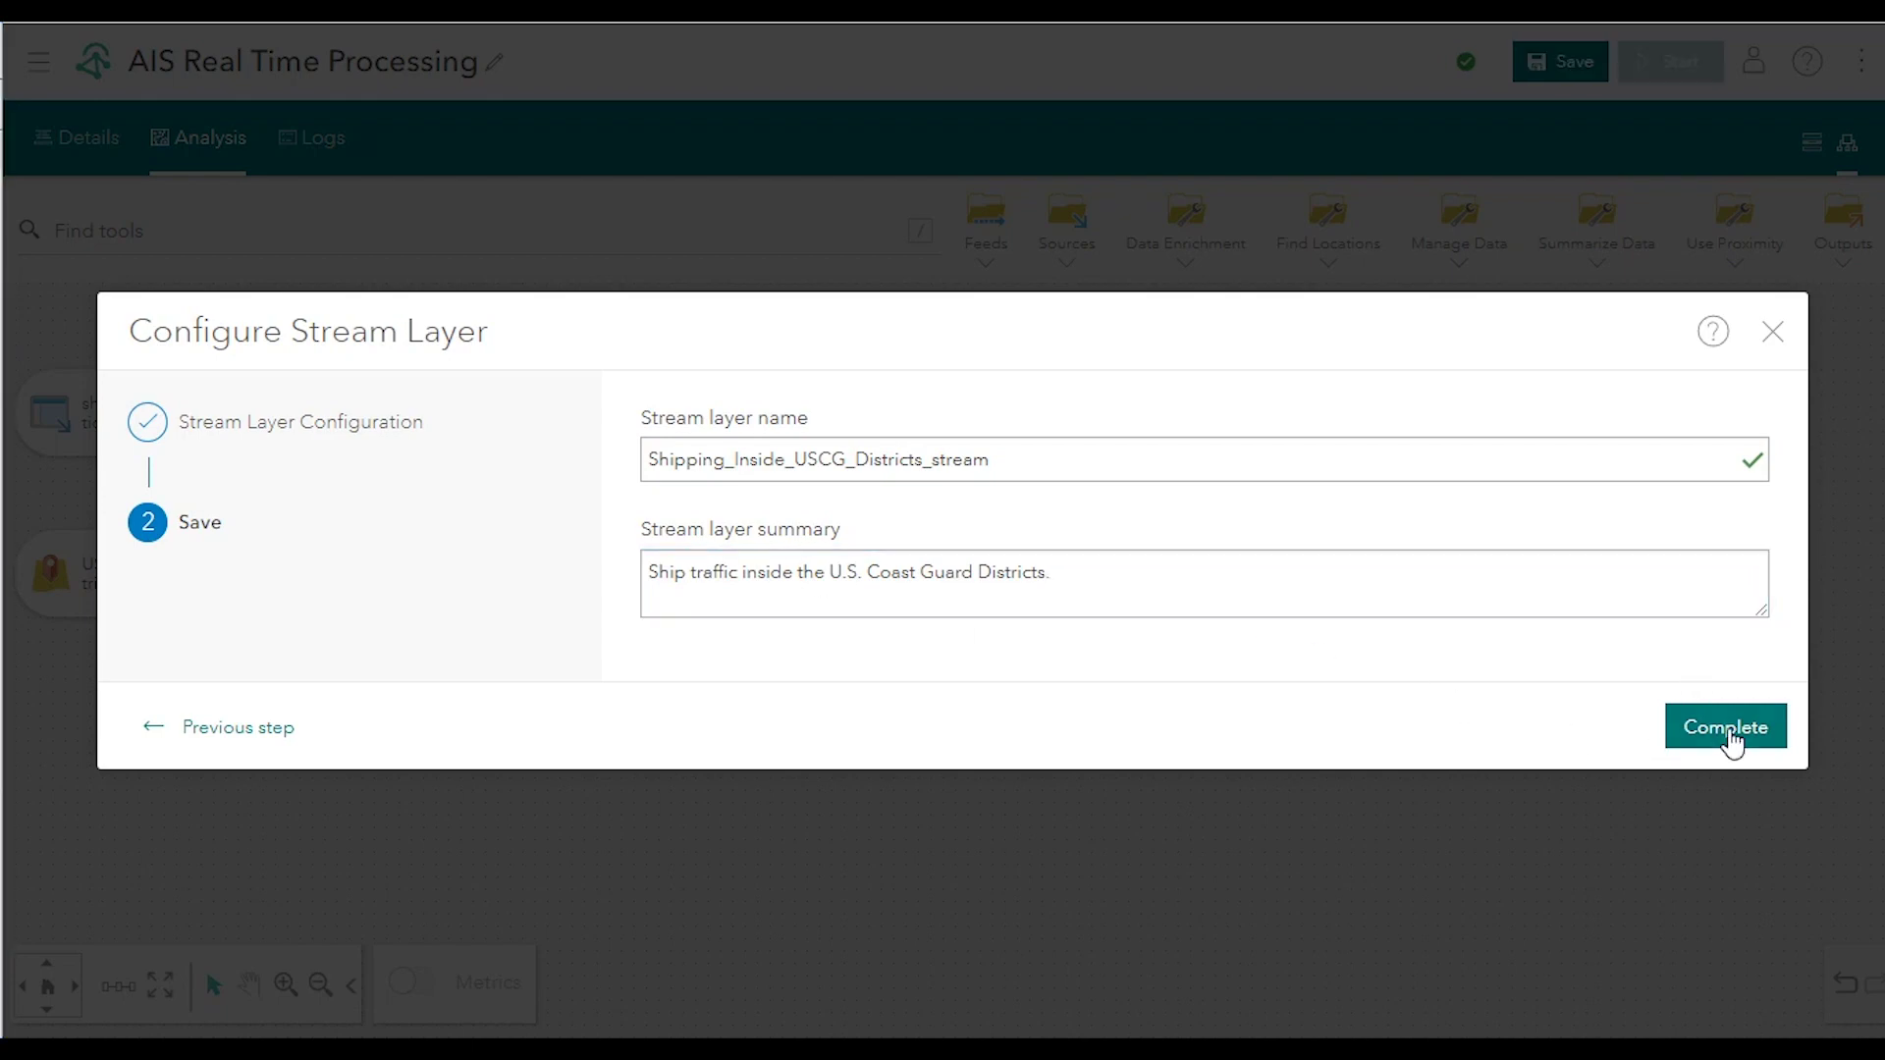
left_click(1730, 736)
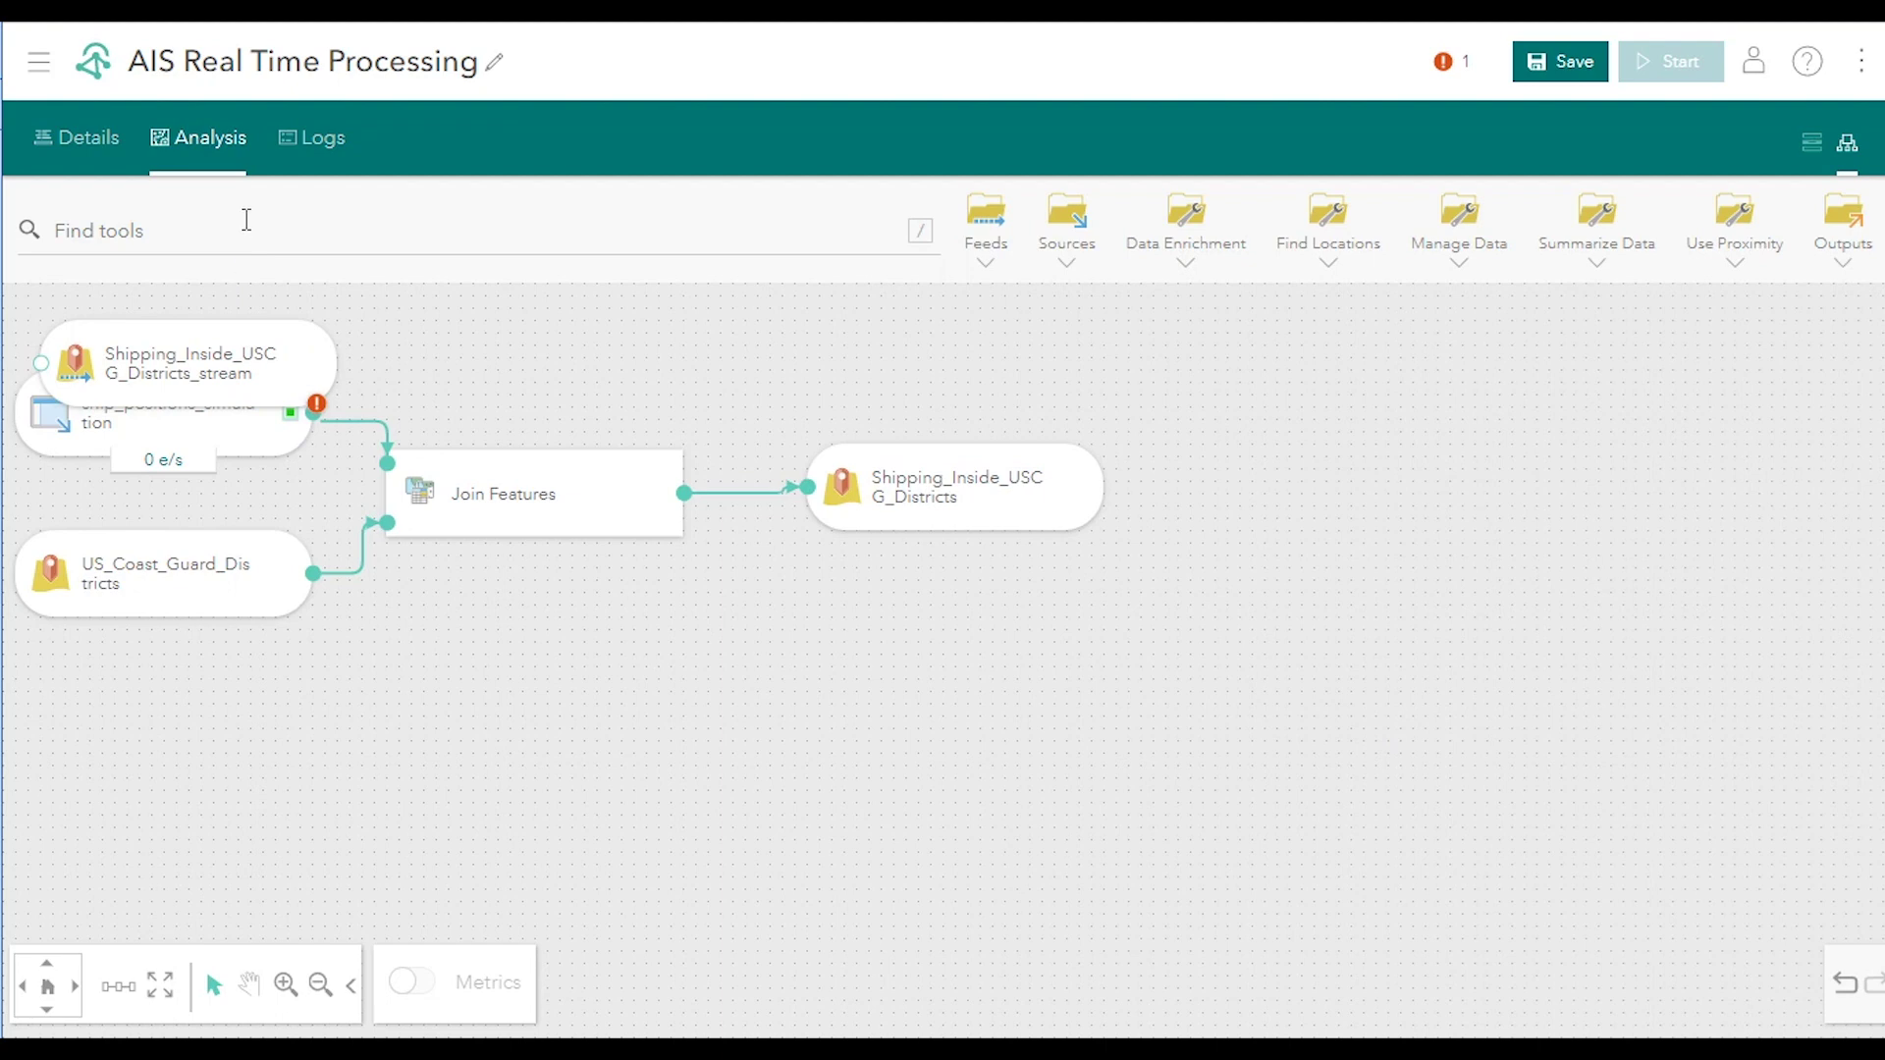
Step: Link Join Features to the stream layer output, then save and start the analytic
left_click_drag(192, 351, 1021, 650)
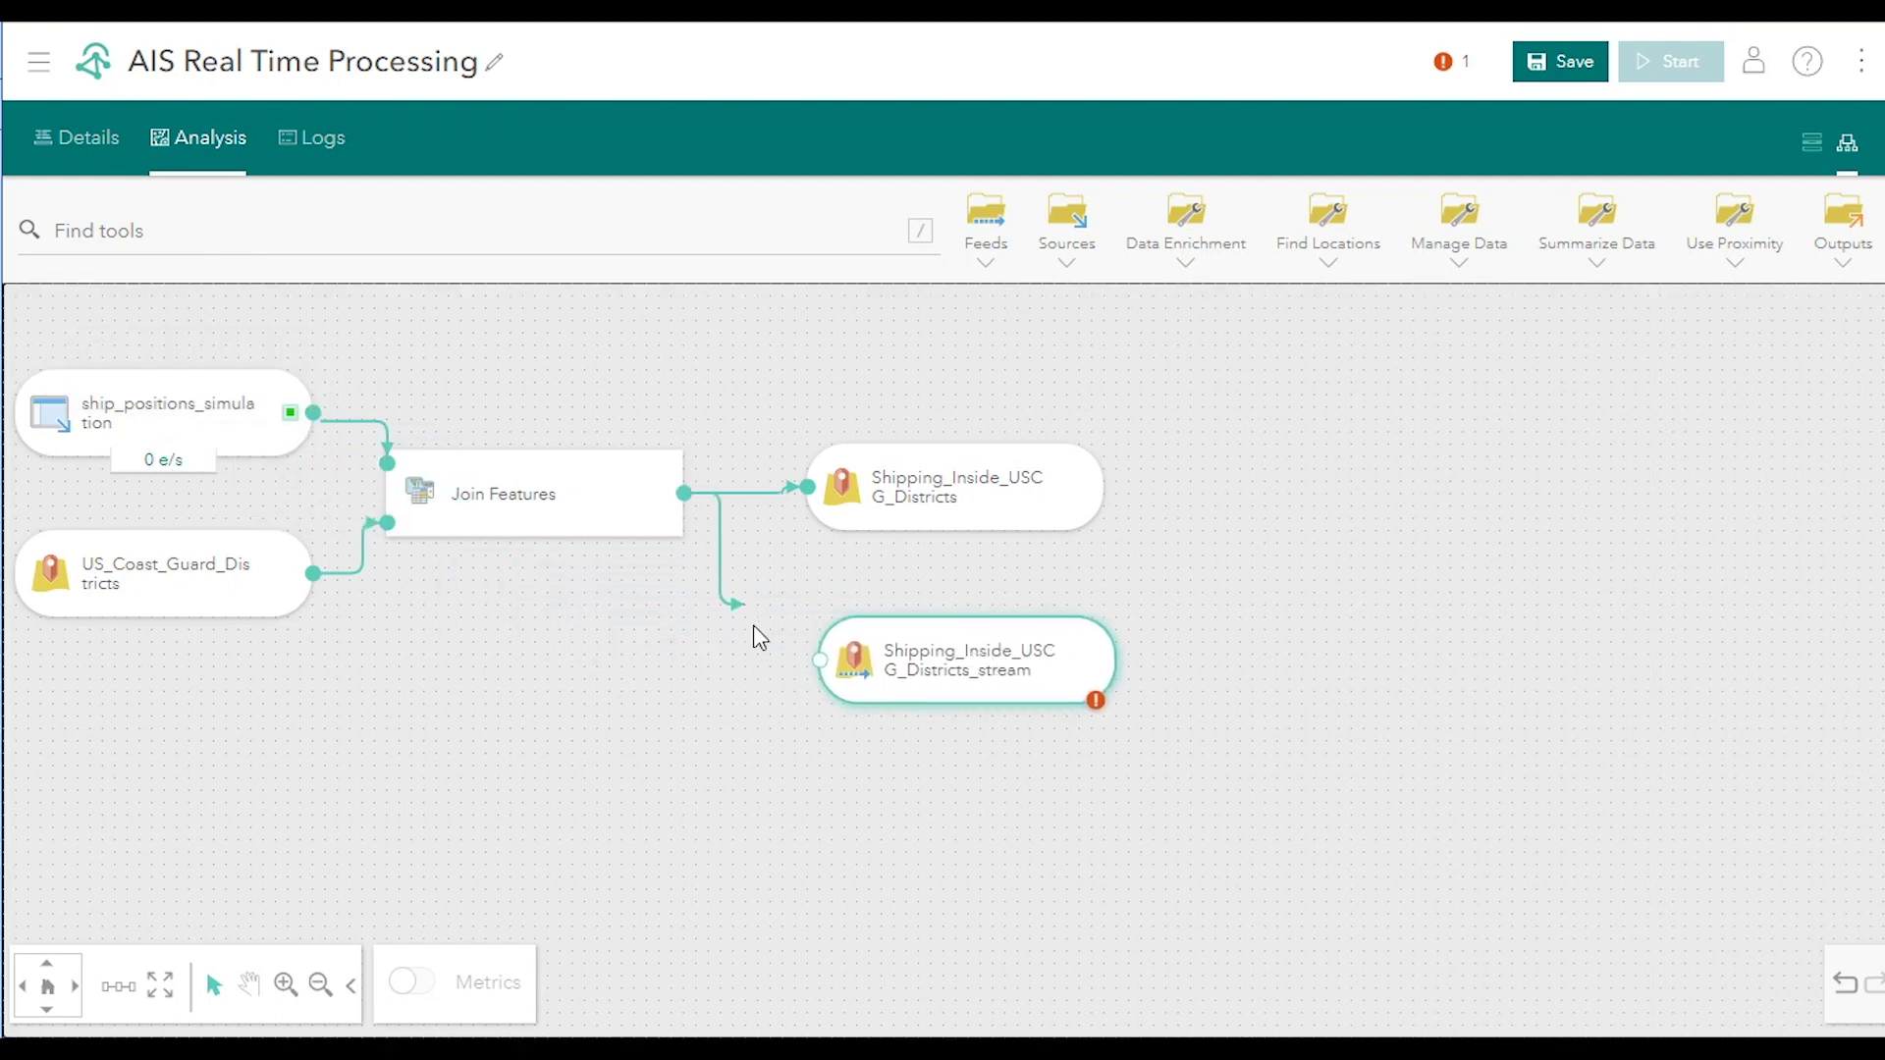
left_click_drag(804, 682, 811, 678)
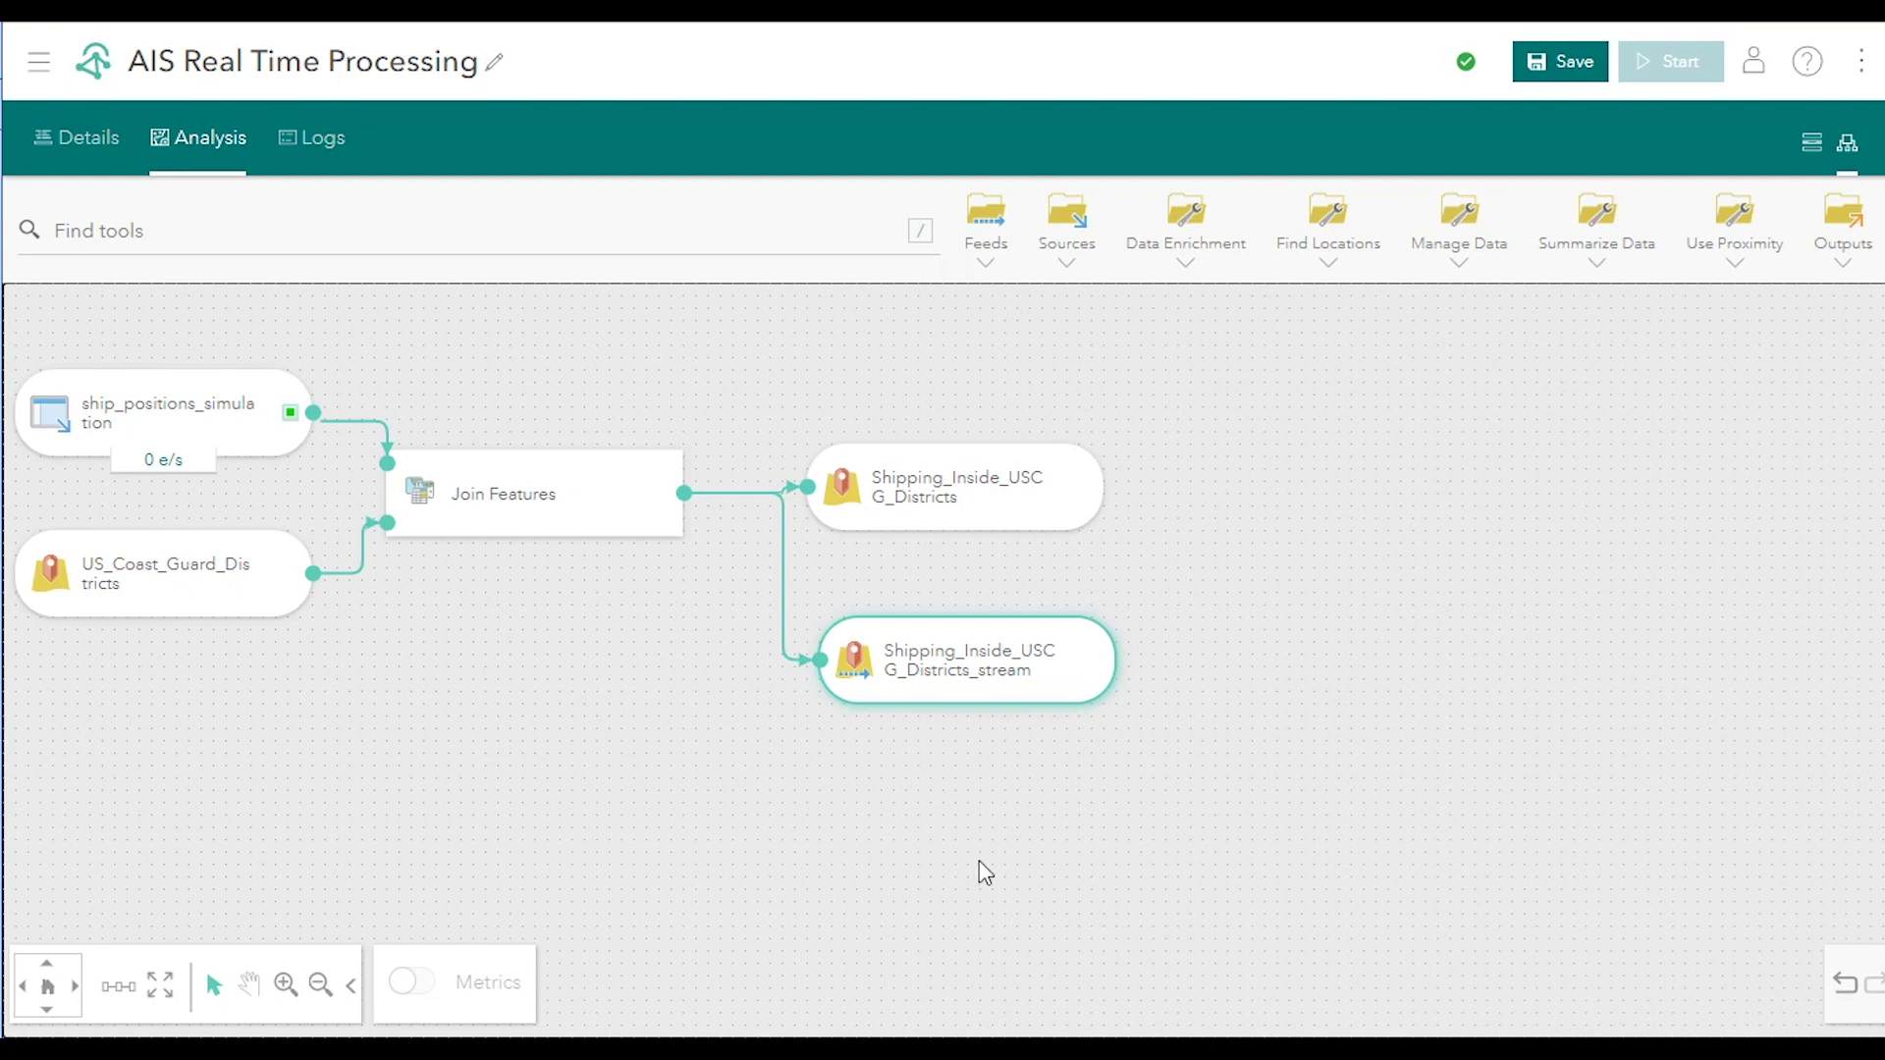
left_click(1565, 69)
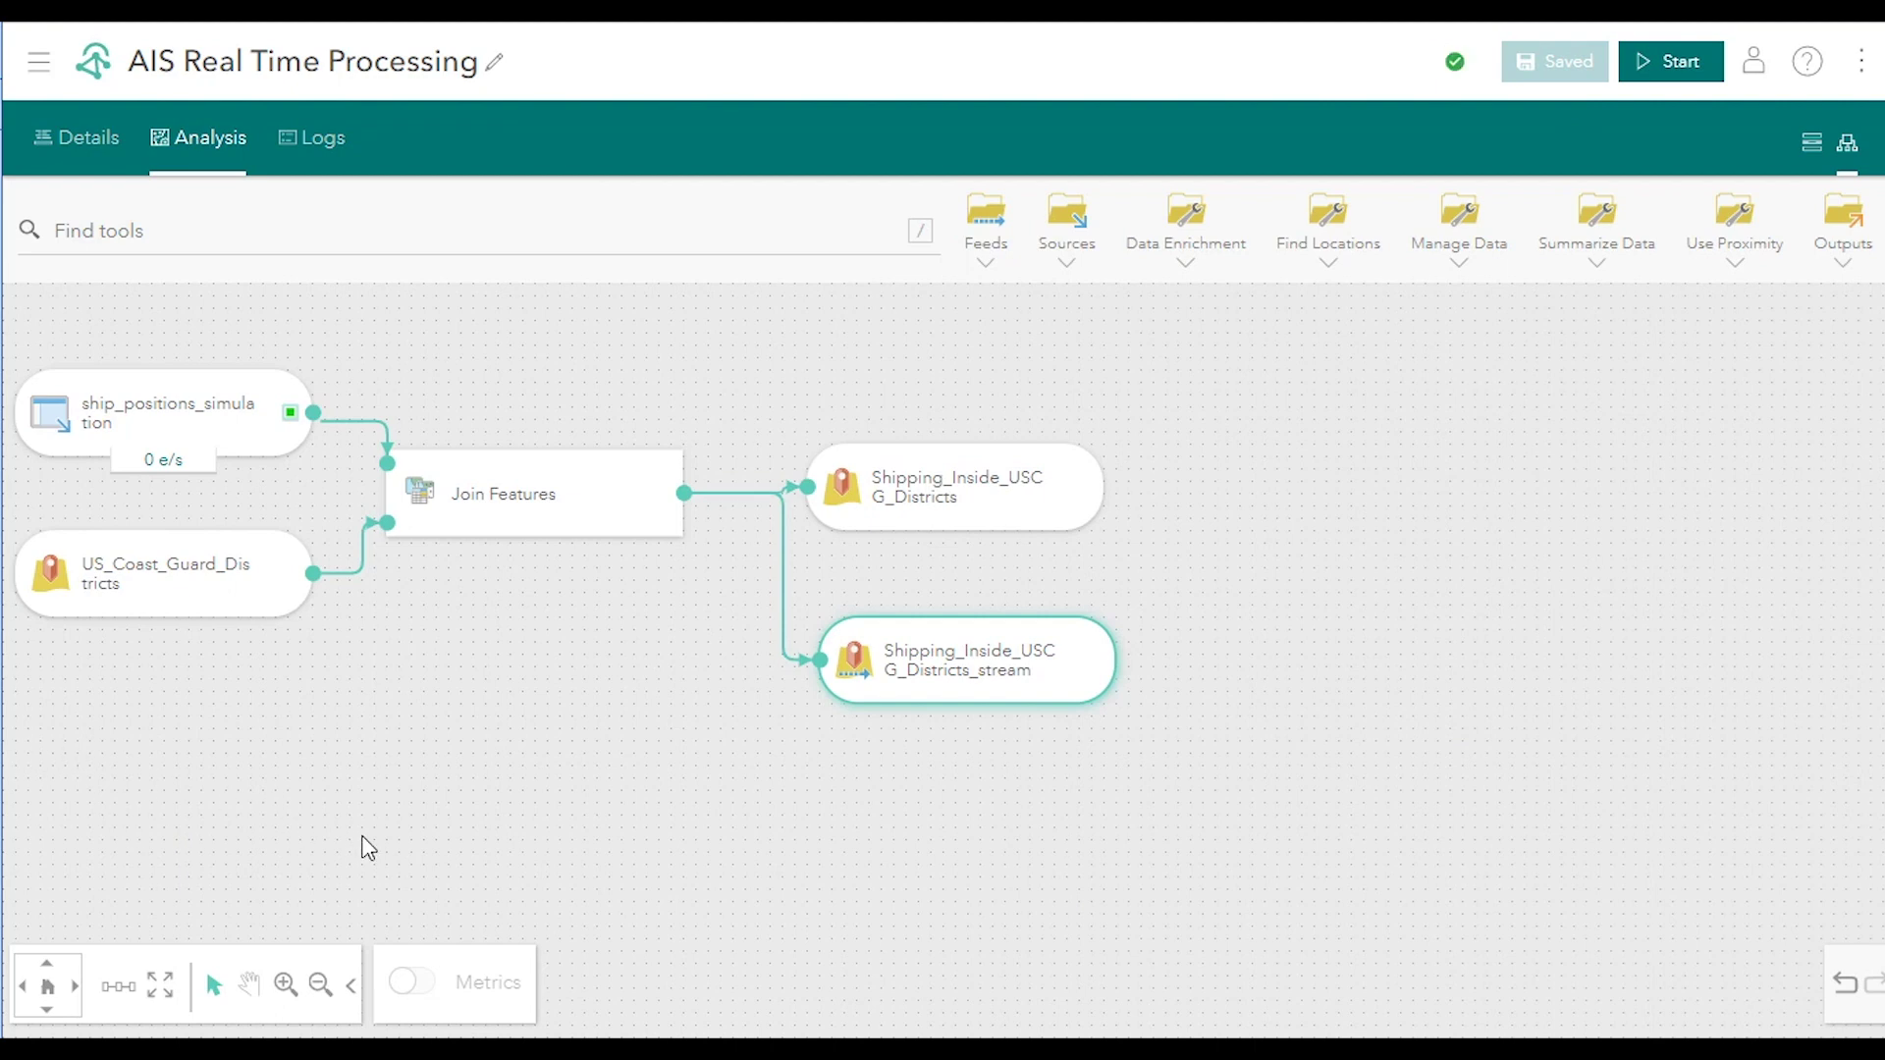
left_click(1674, 60)
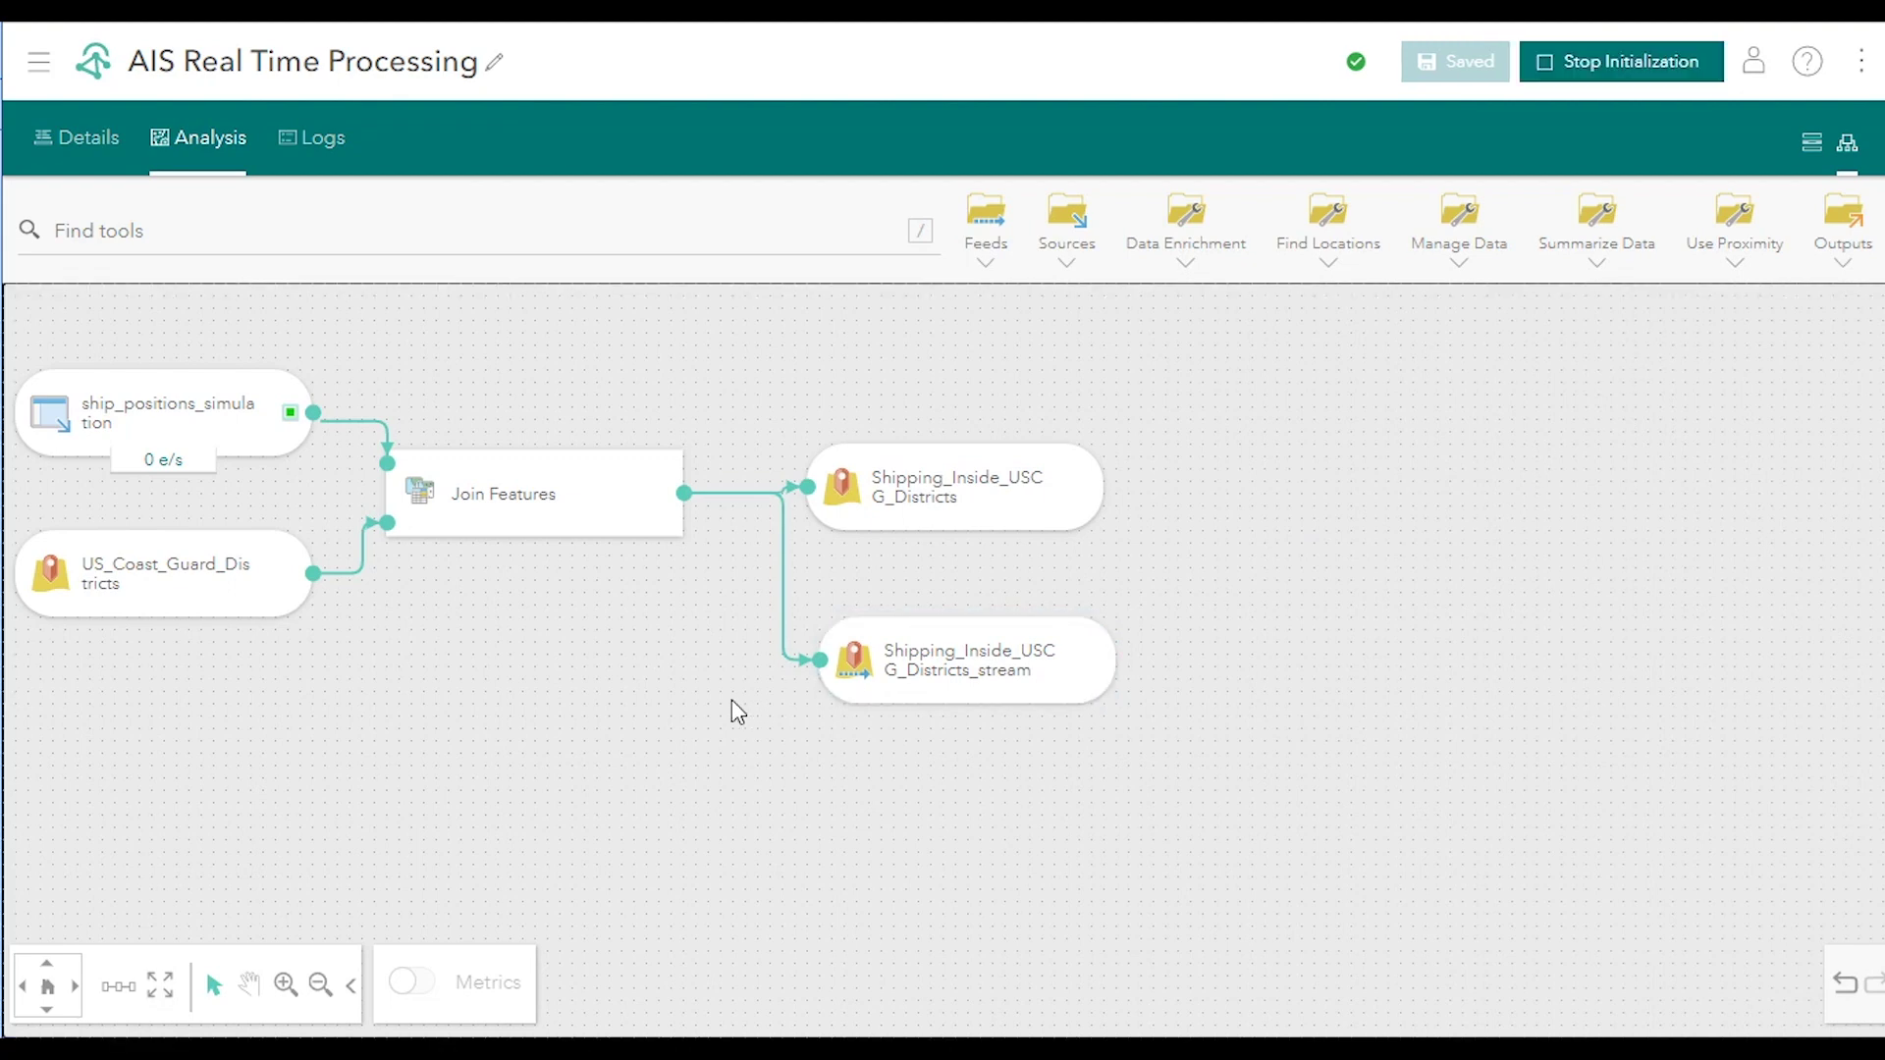
Step: Select the ship_positions_simulation feed and both output nodes, then clear the selection
left_click(193, 395)
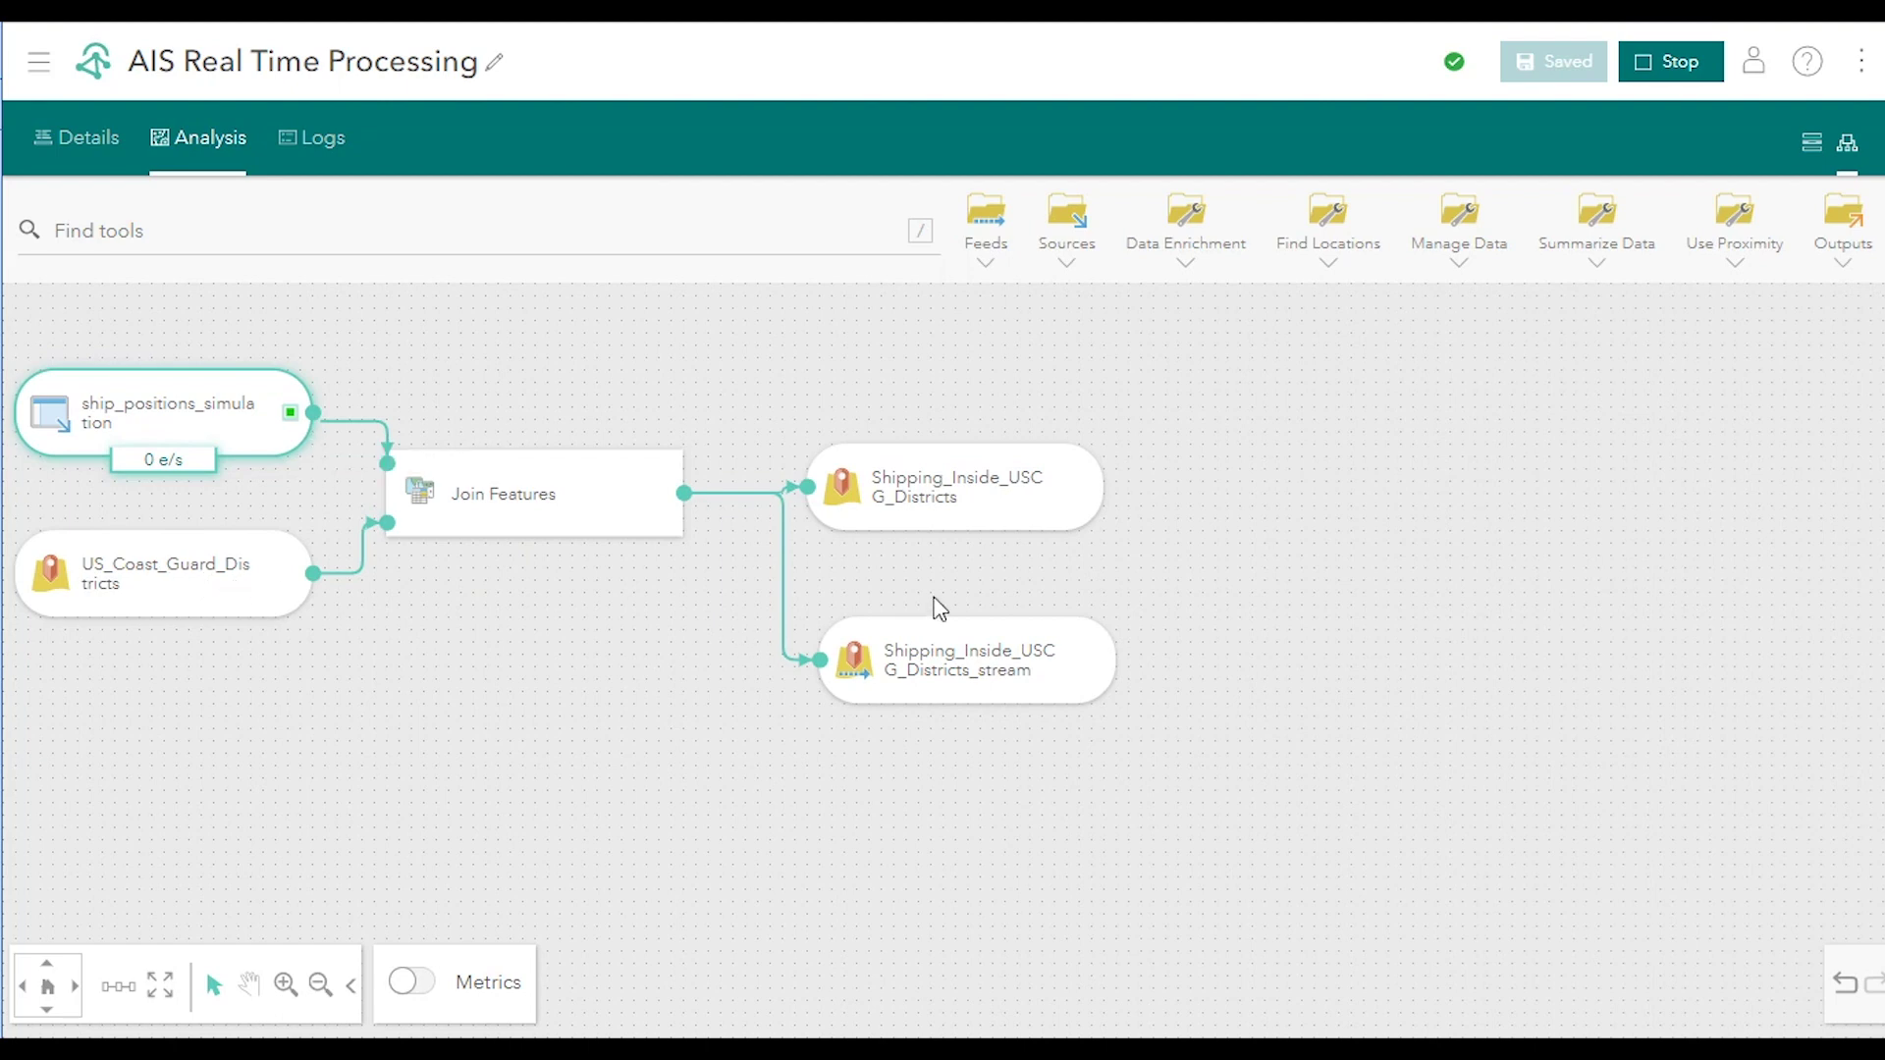
left_click(1039, 503)
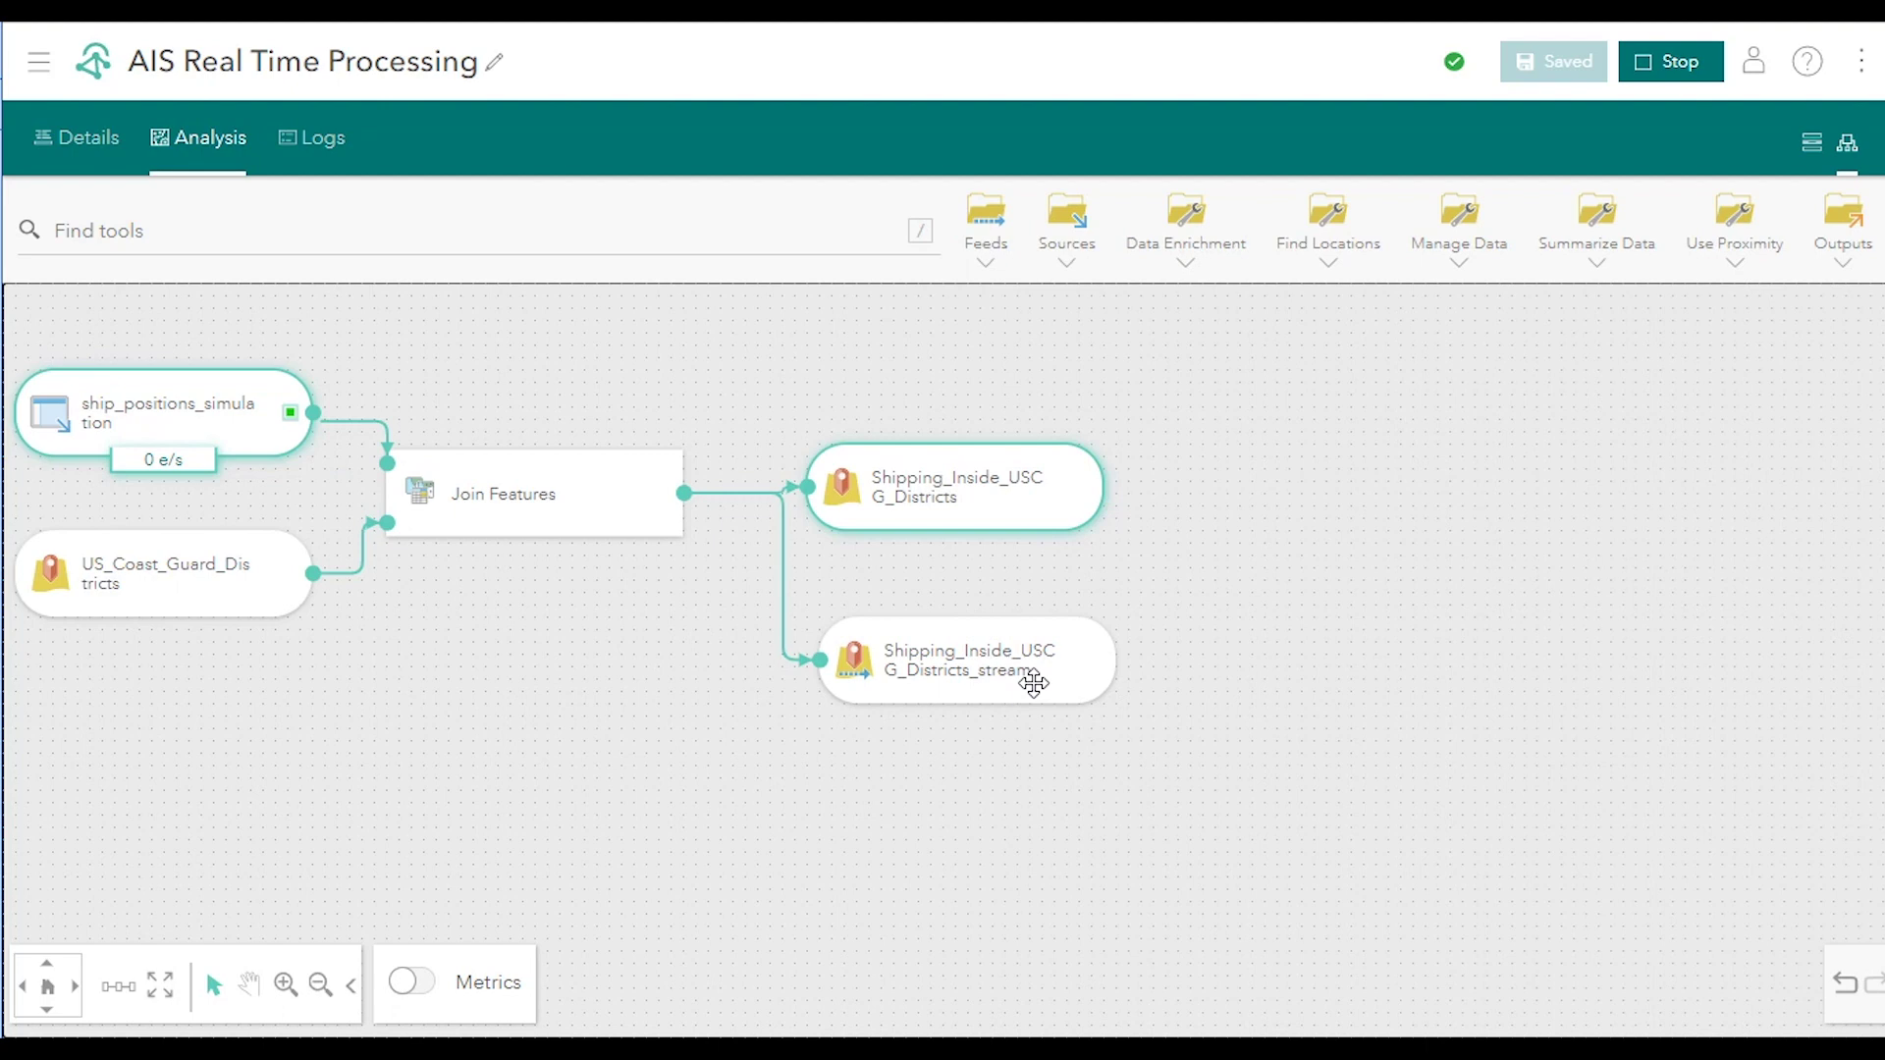
left_click(1022, 674)
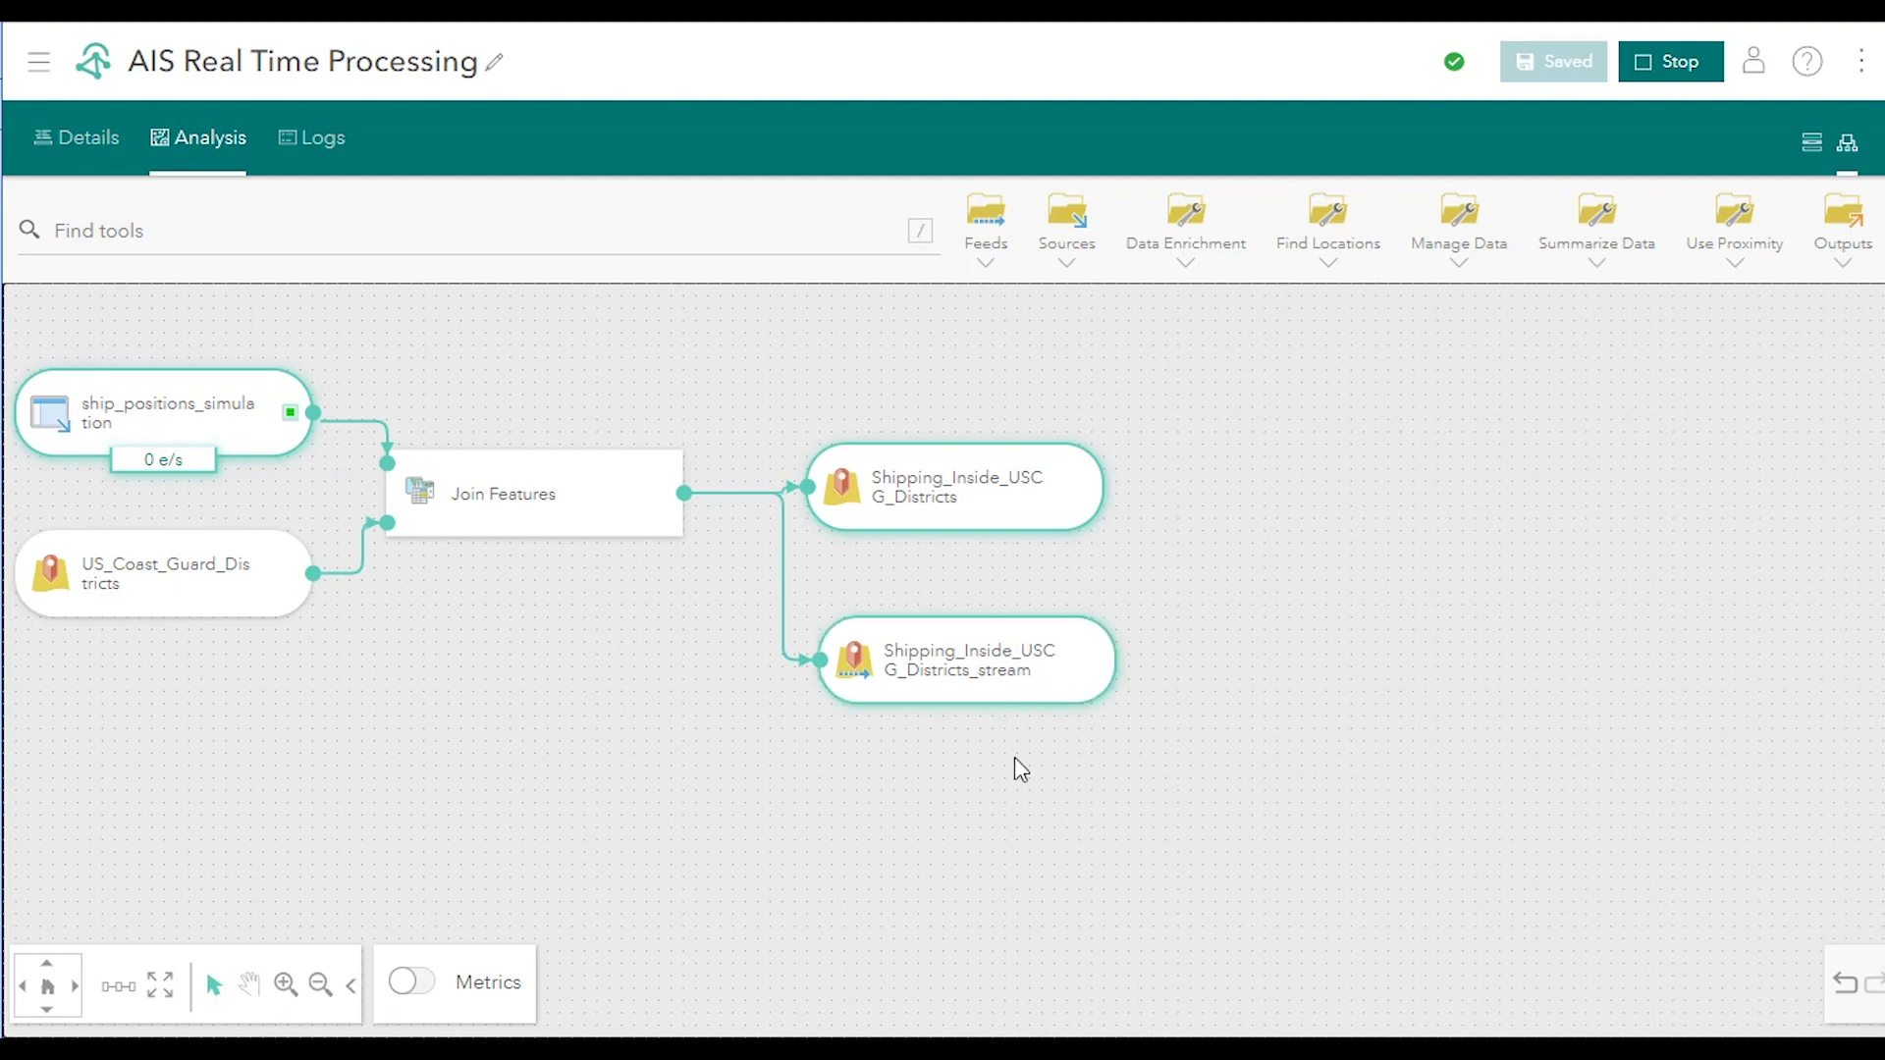
left_click(1044, 816)
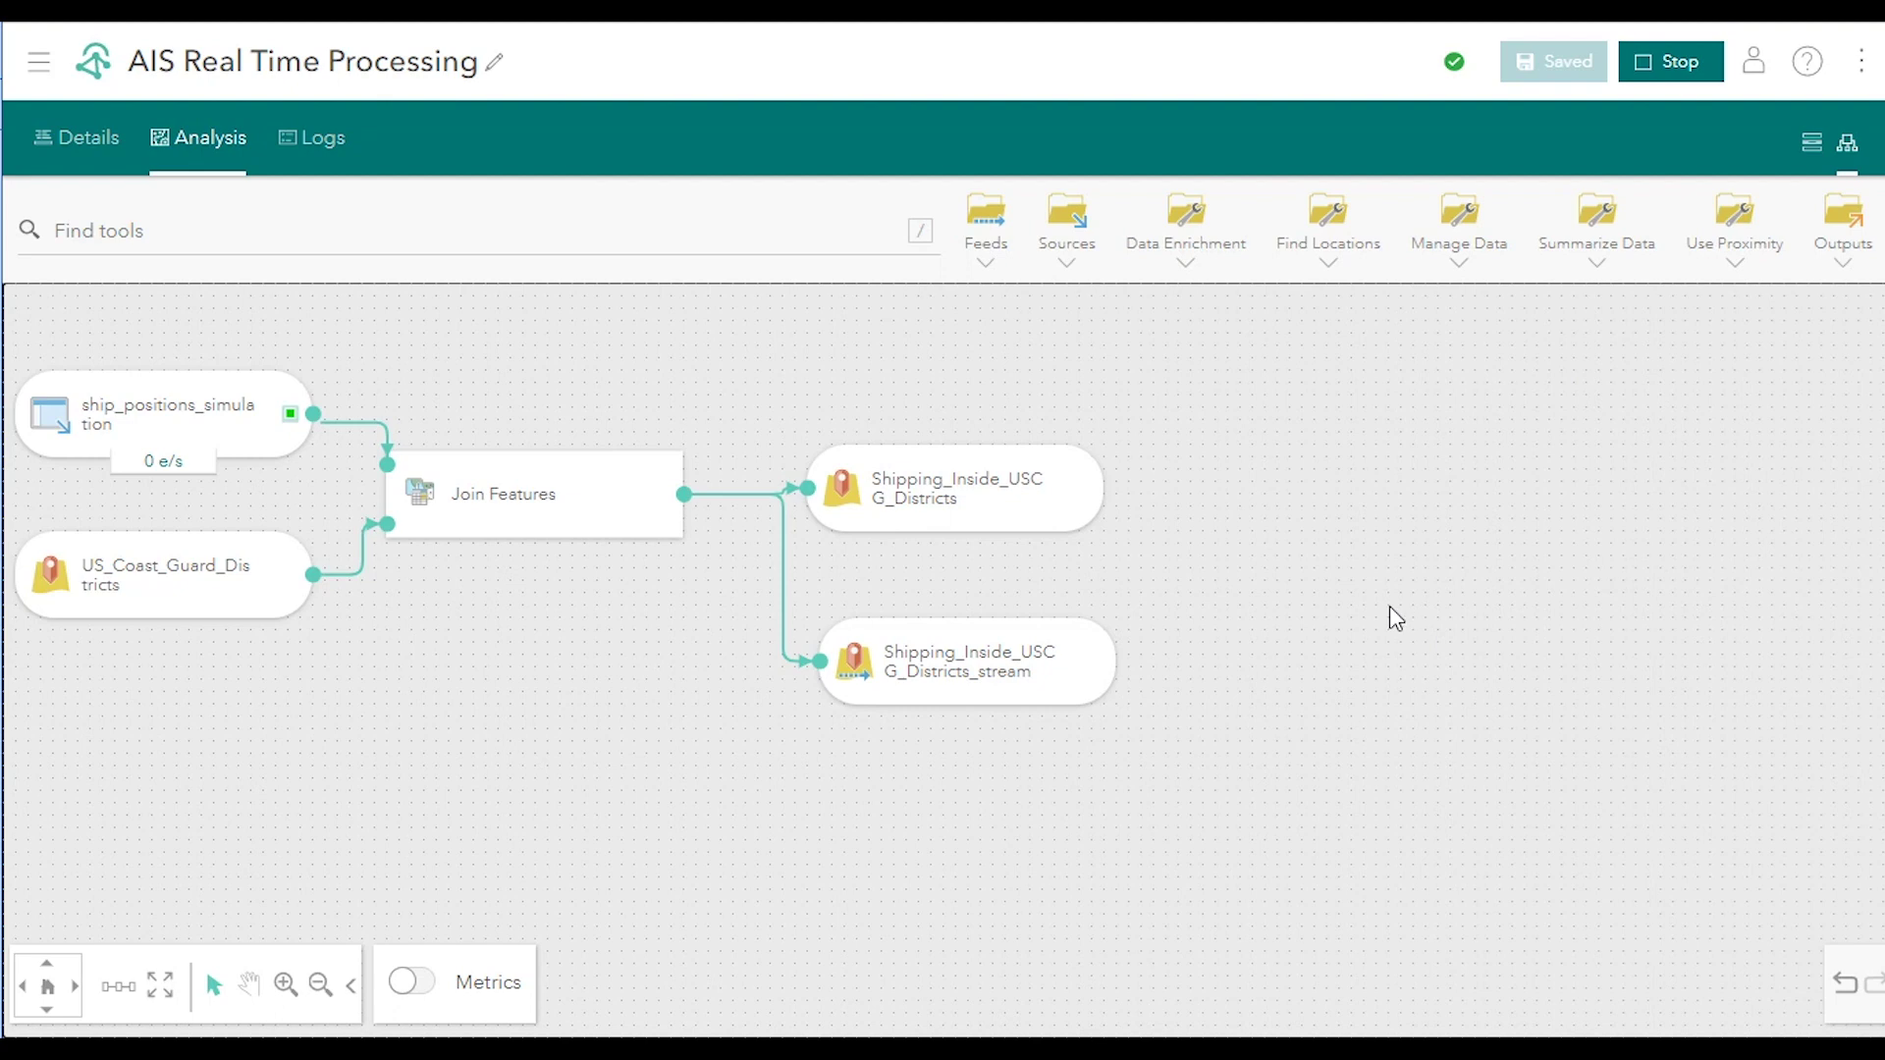
Step: Open the Shipping_Inside_USCG_Districts output node in Map Viewer
right_click(1027, 484)
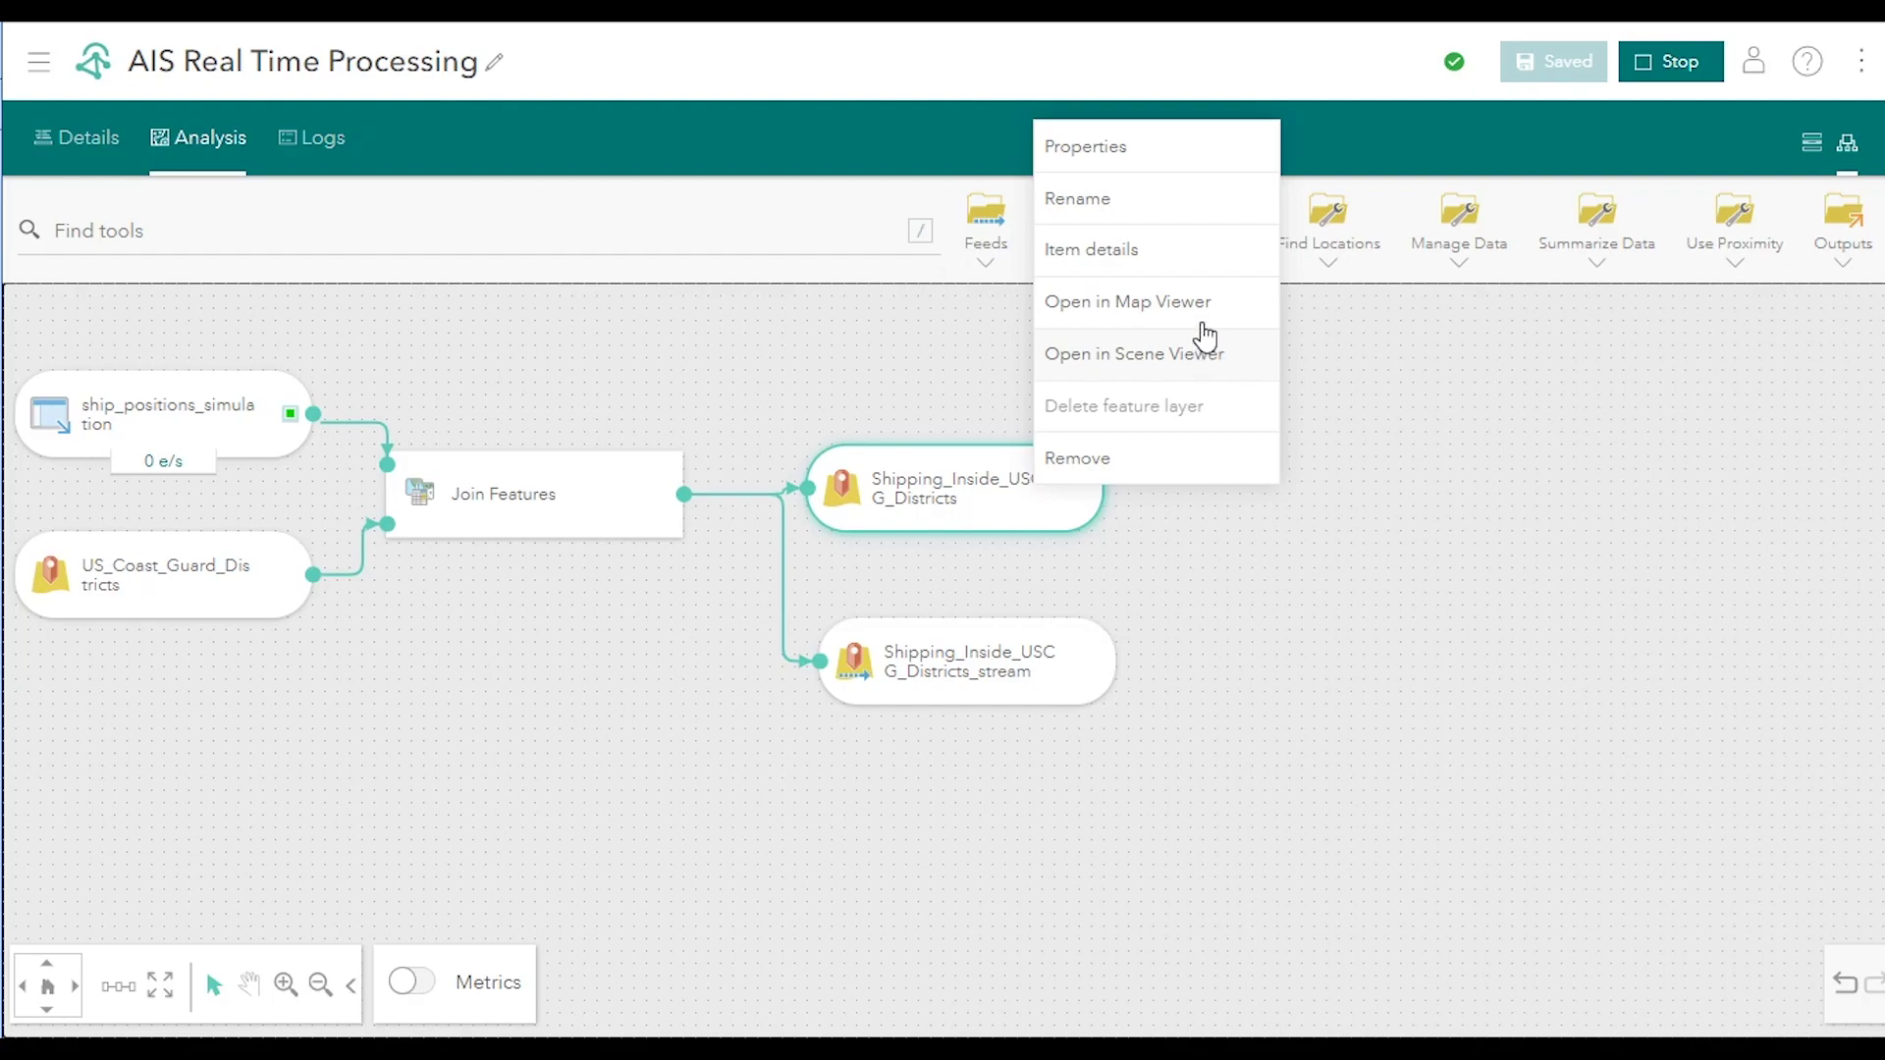
left_click(1197, 299)
scroll(1242, 504, "up", 3)
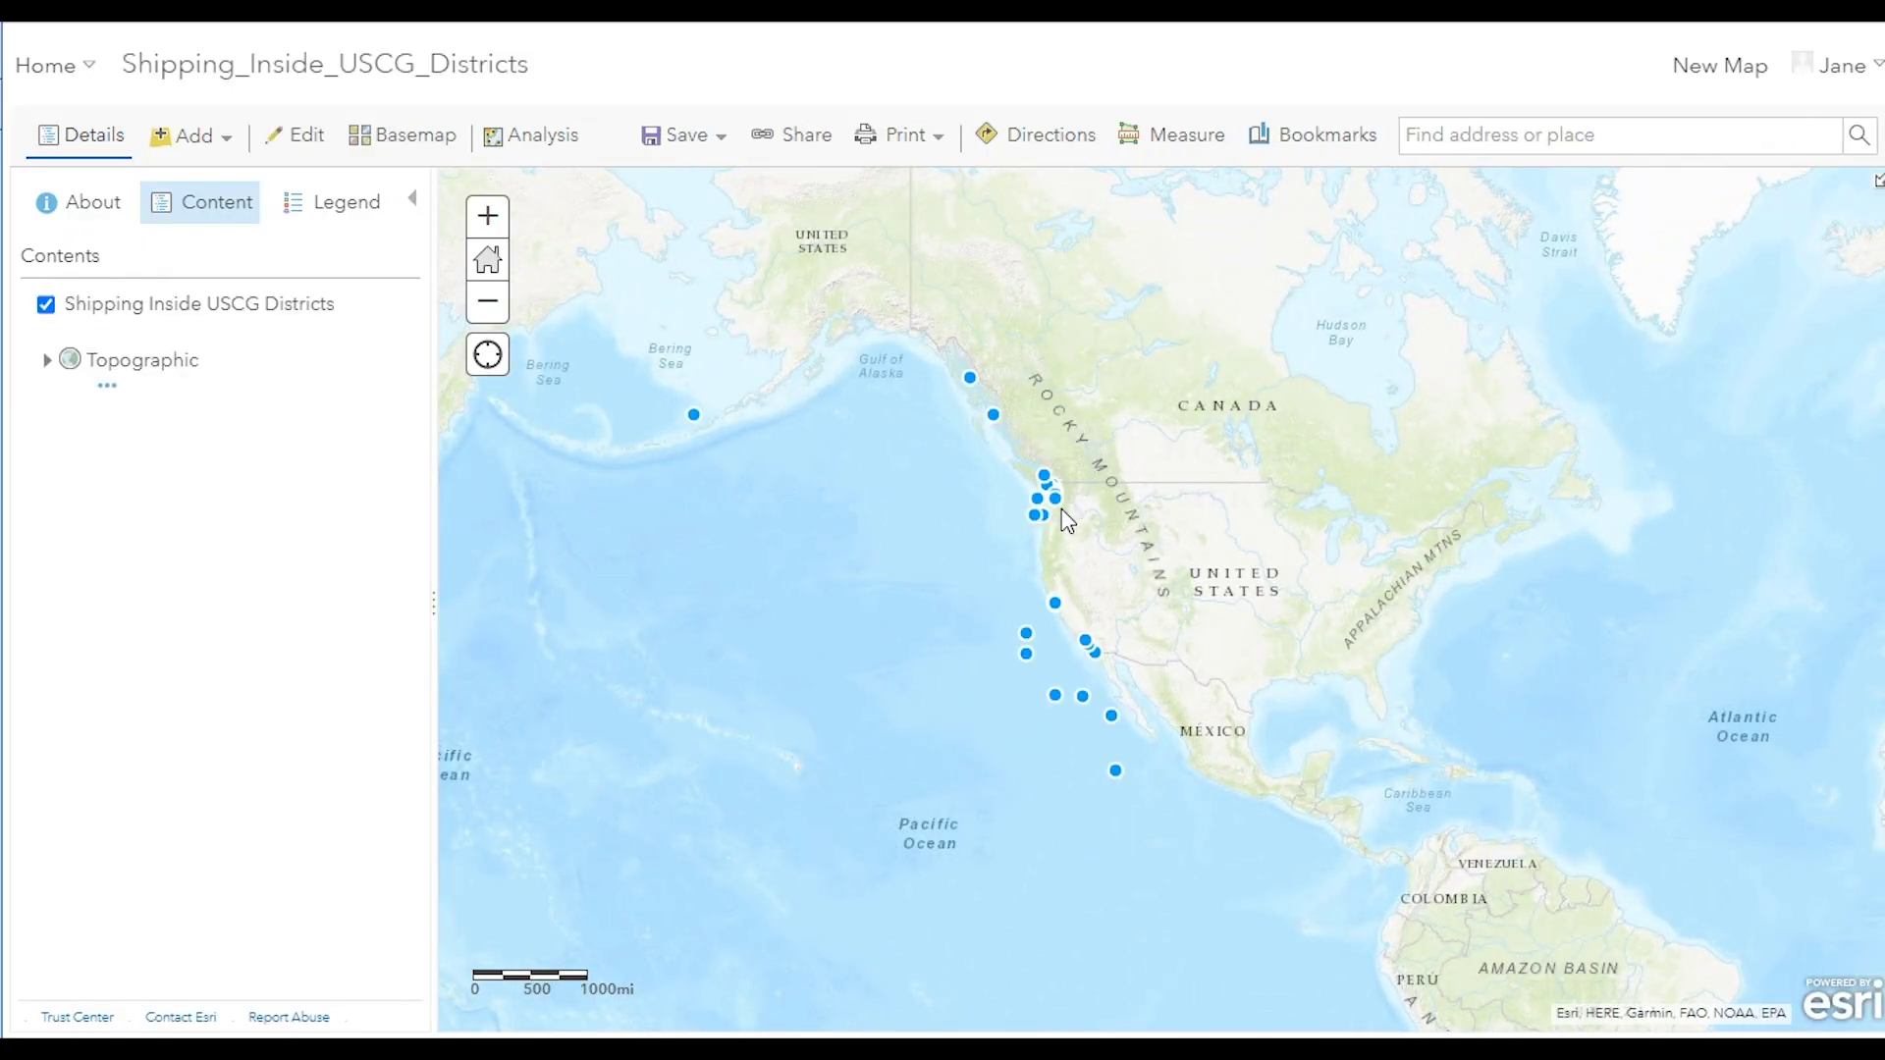
Step: Change the Map Viewer basemap to Light Gray Canvas
scroll(1139, 511, "up", 1)
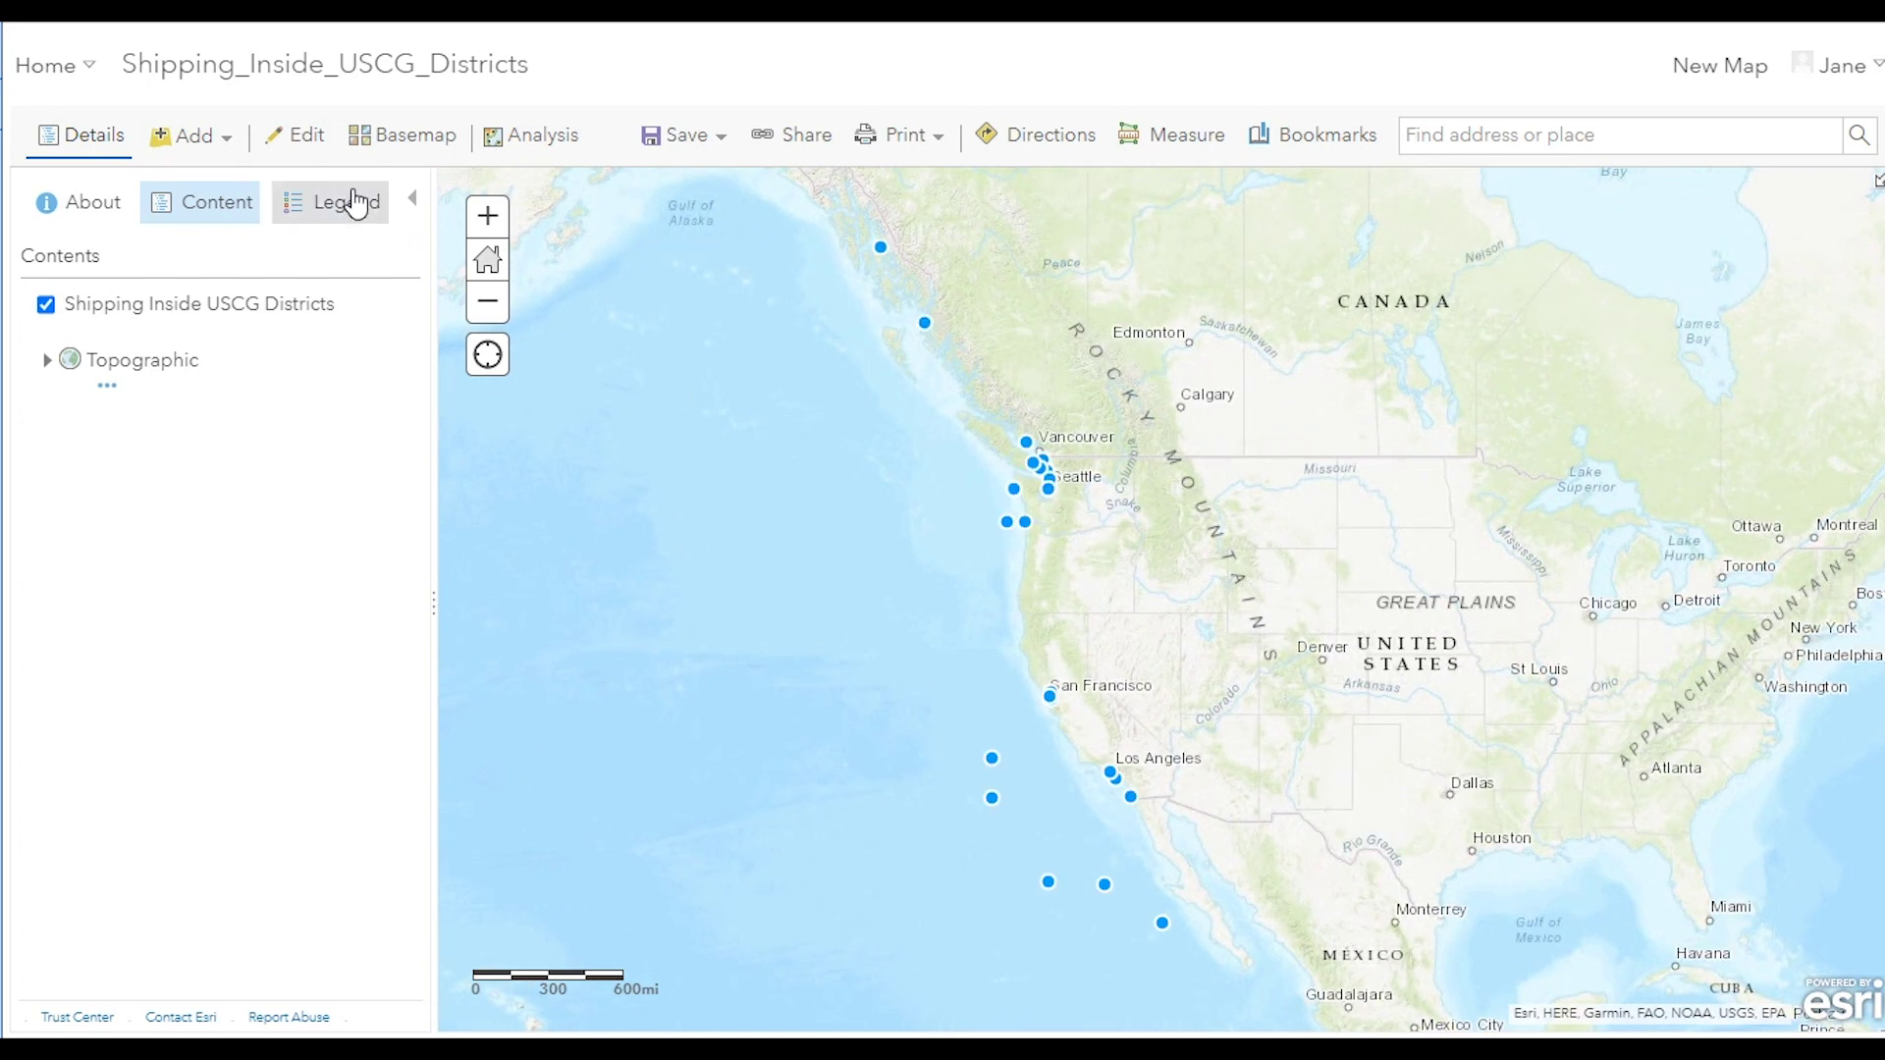
left_click(388, 147)
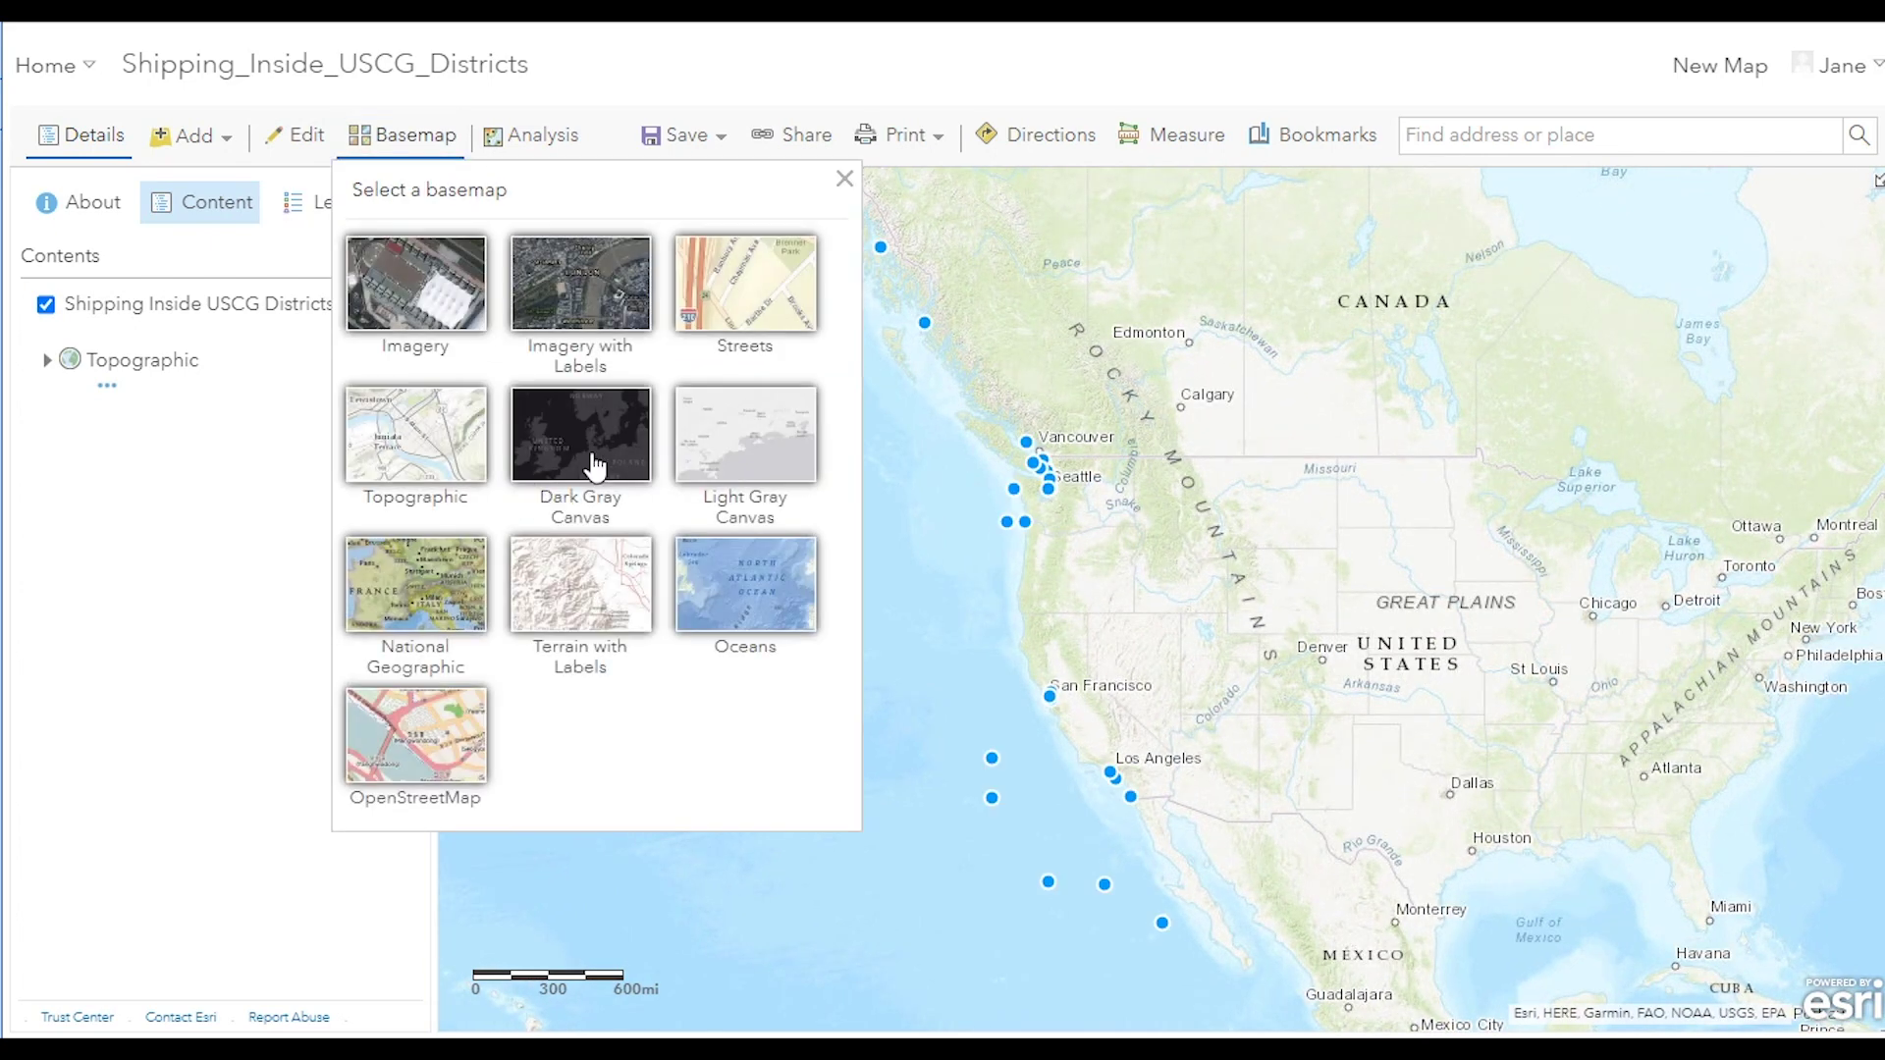
left_click(749, 450)
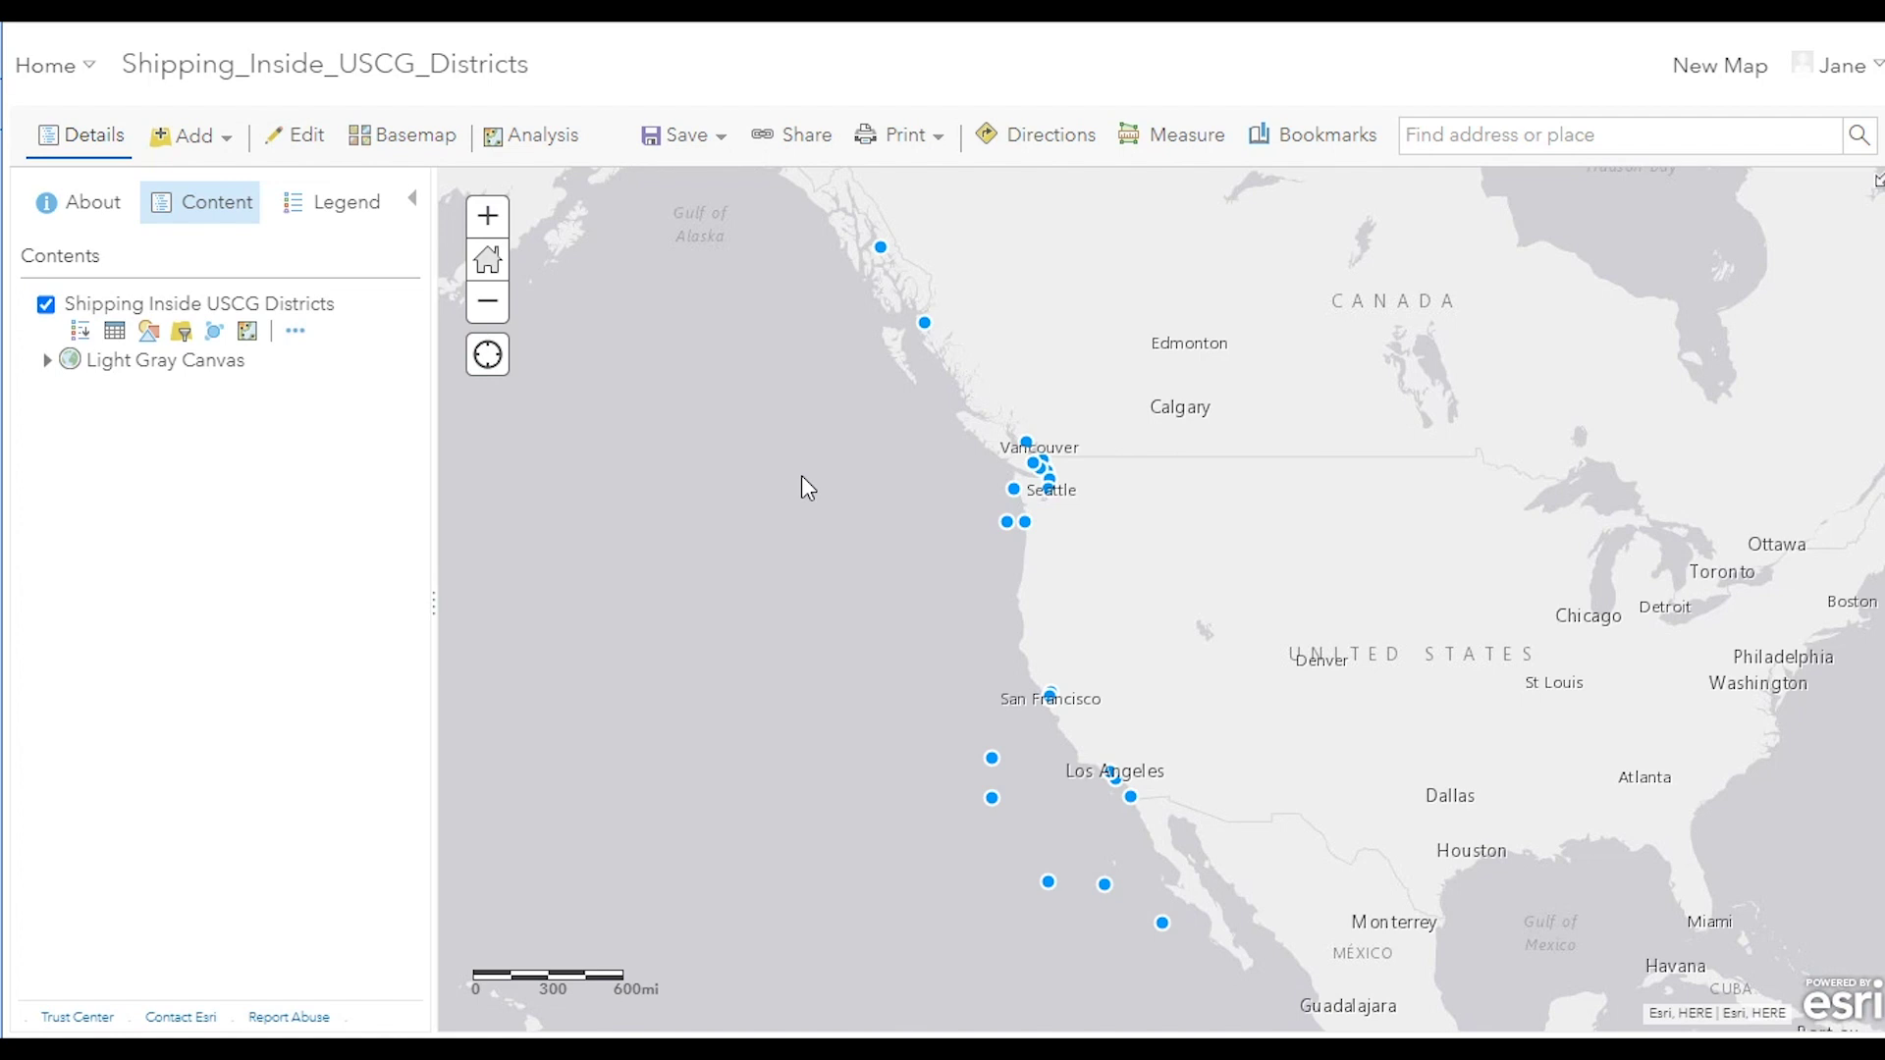
scroll(1055, 486, "up", 1)
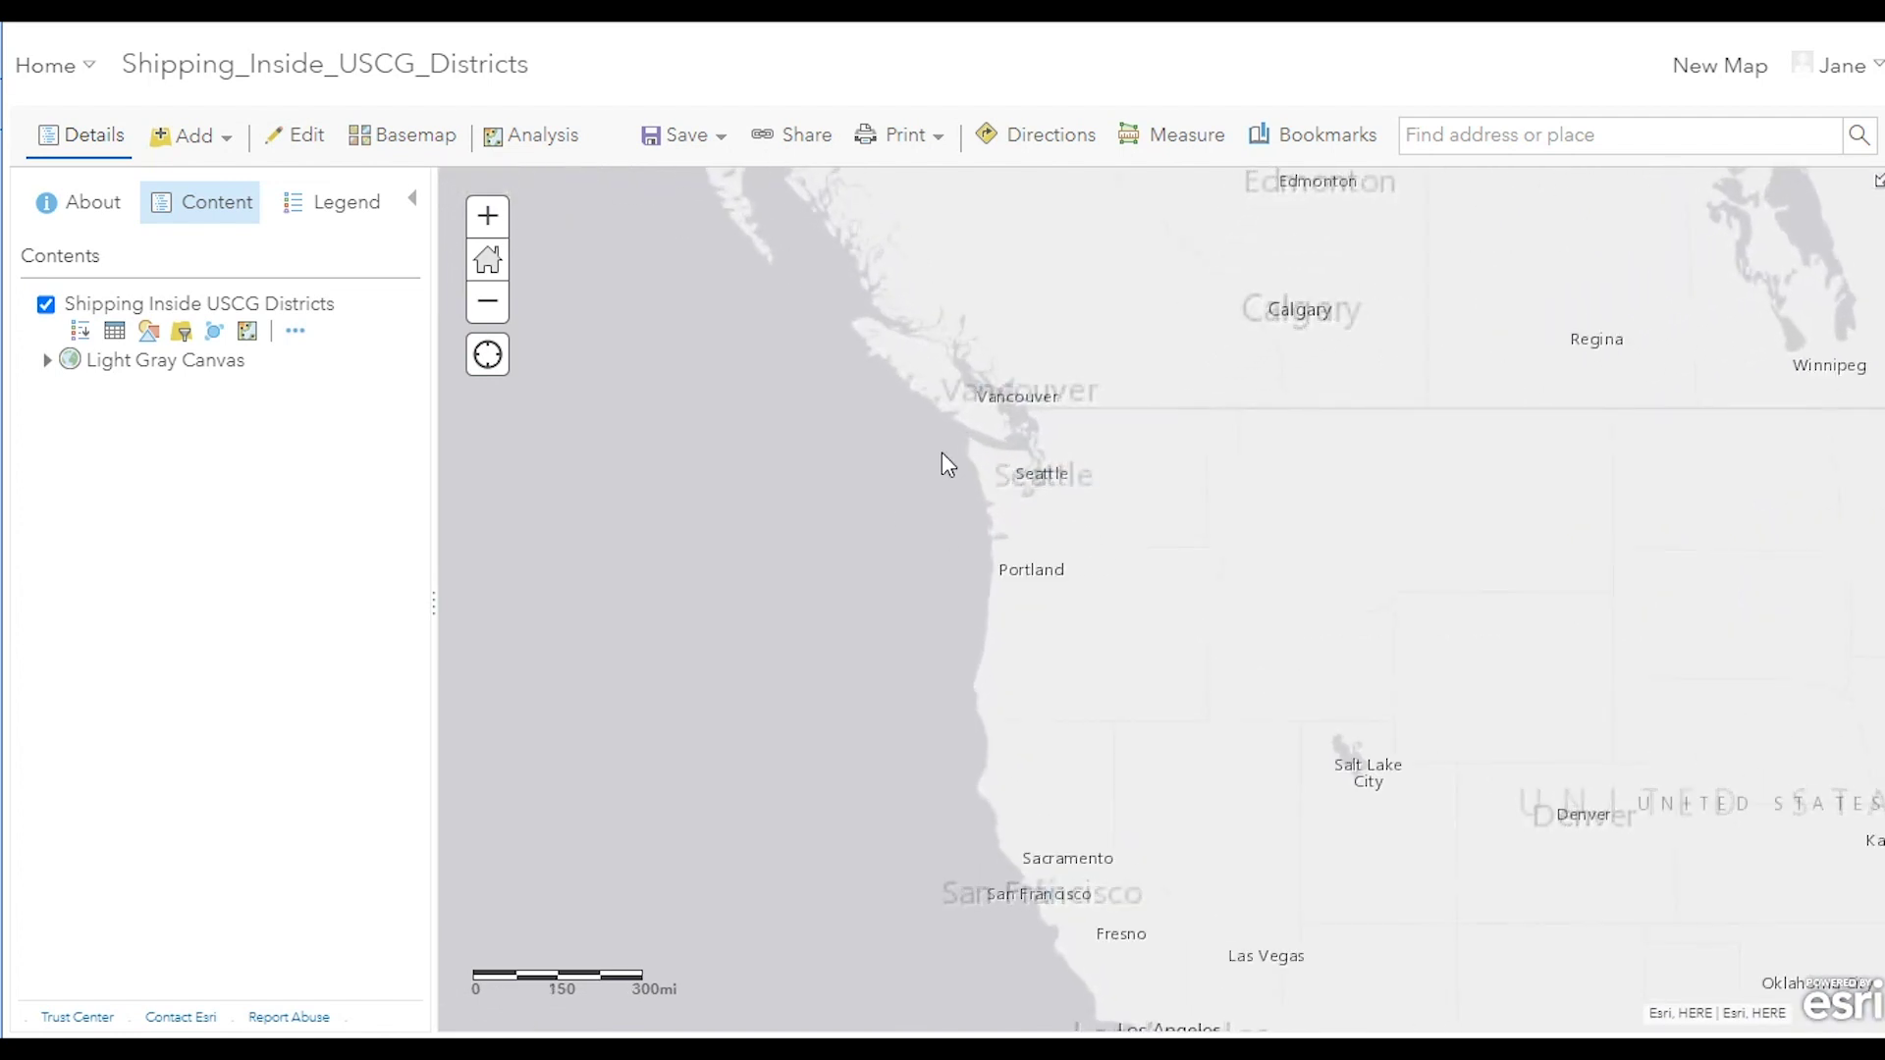
scroll(941, 453, "up", 2)
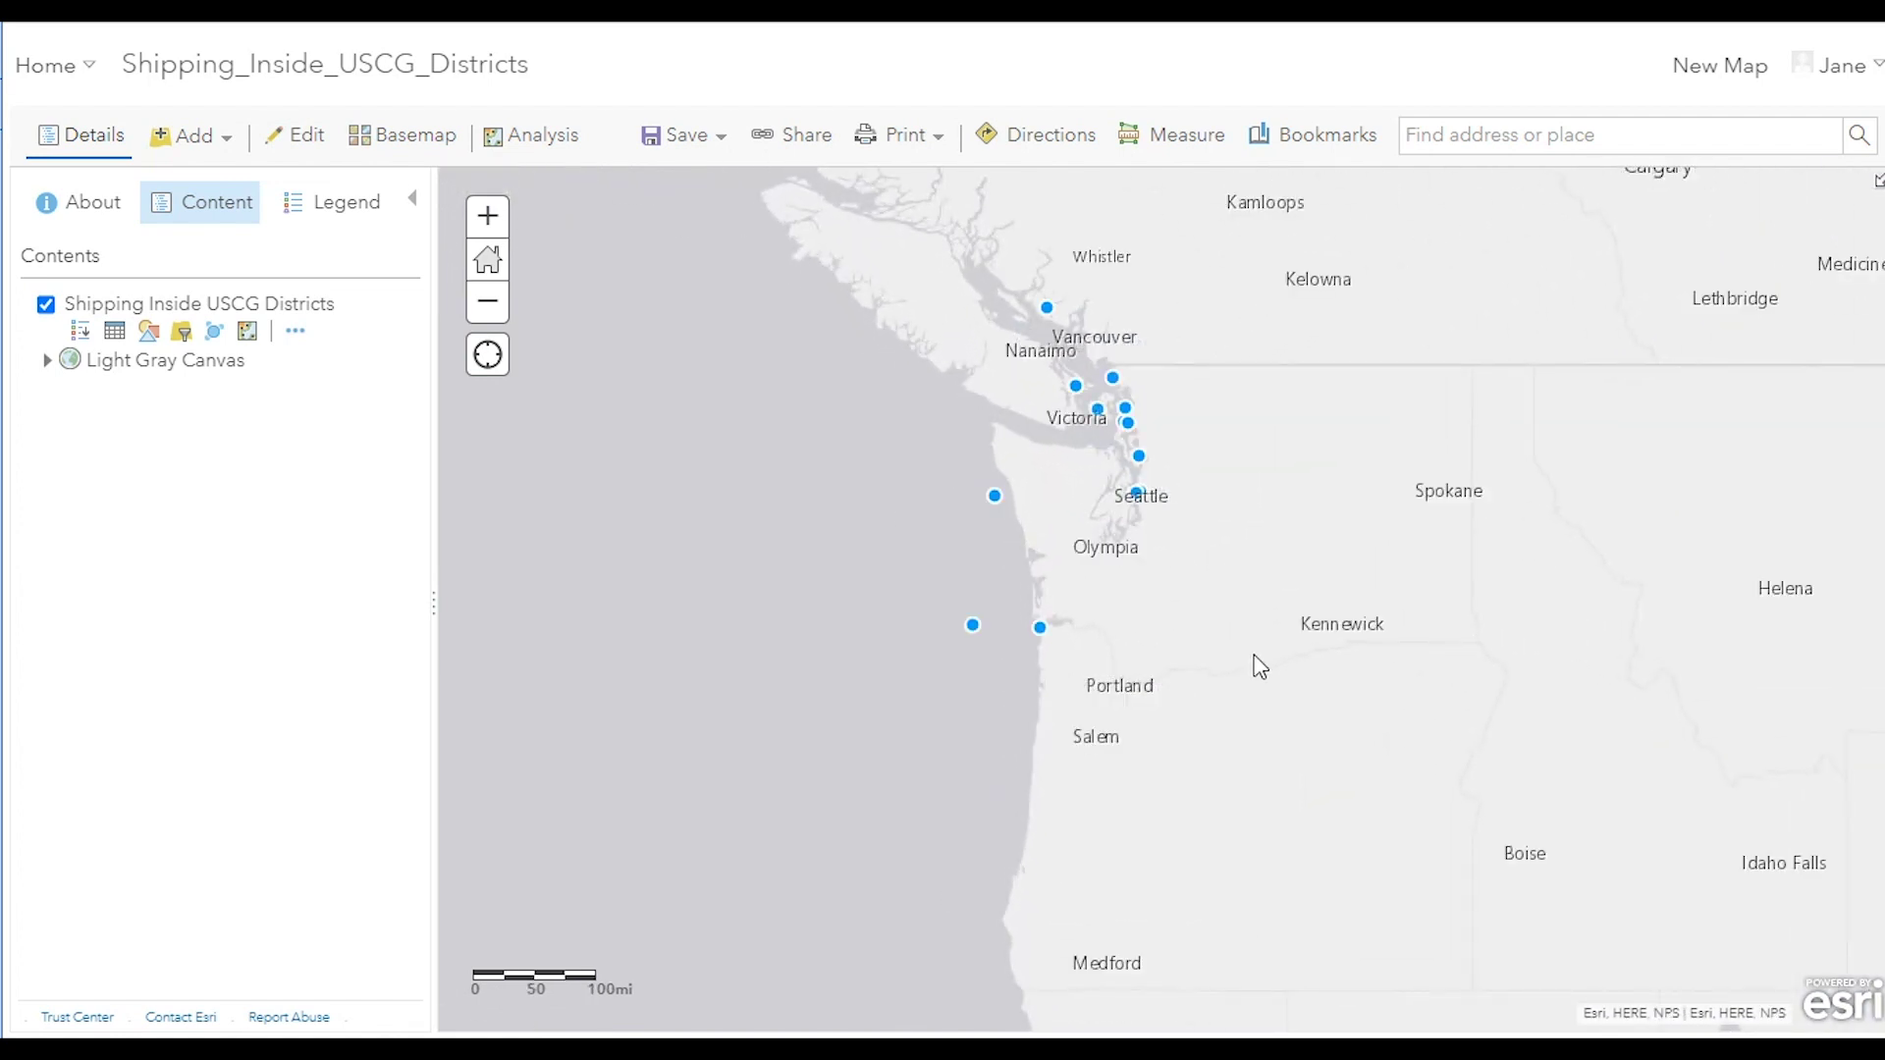
left_click(192, 137)
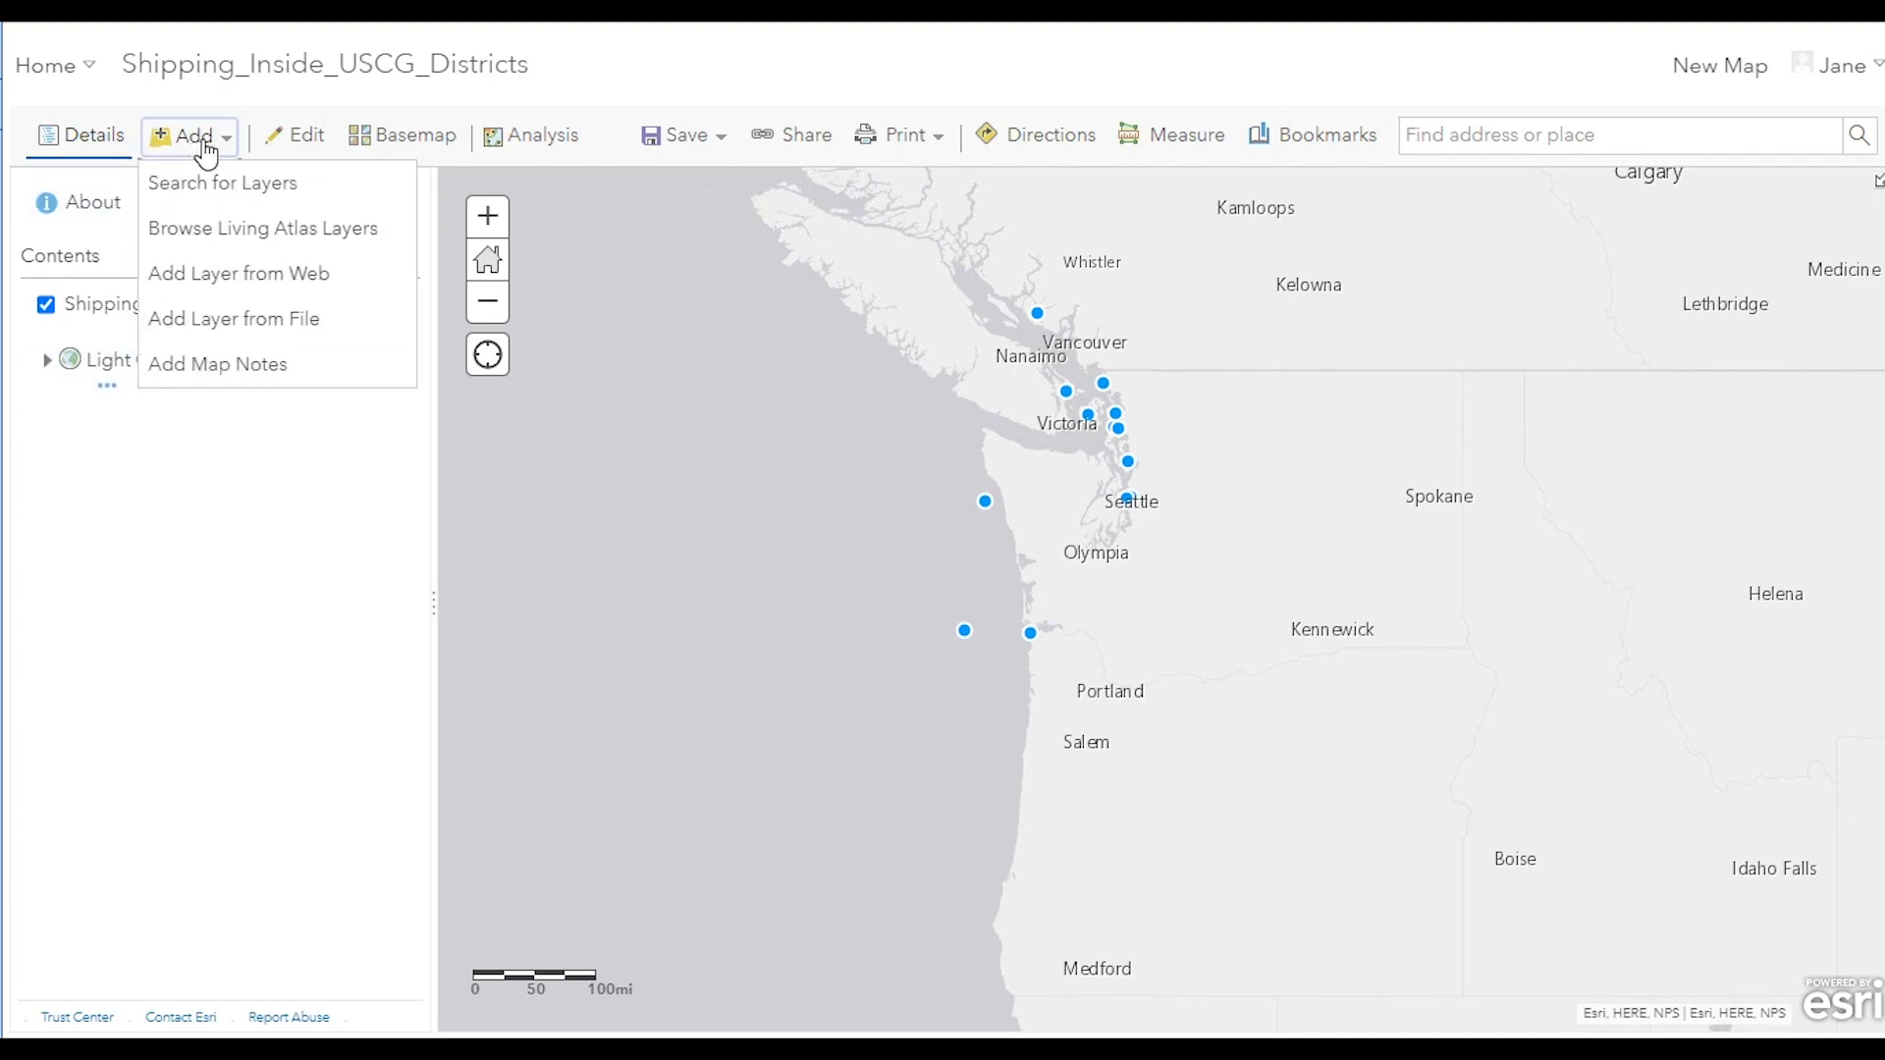
Step: Add the US Coast Guard Districts FeatureServer layer from its URL and place it below the shipping layer
left_click(307, 285)
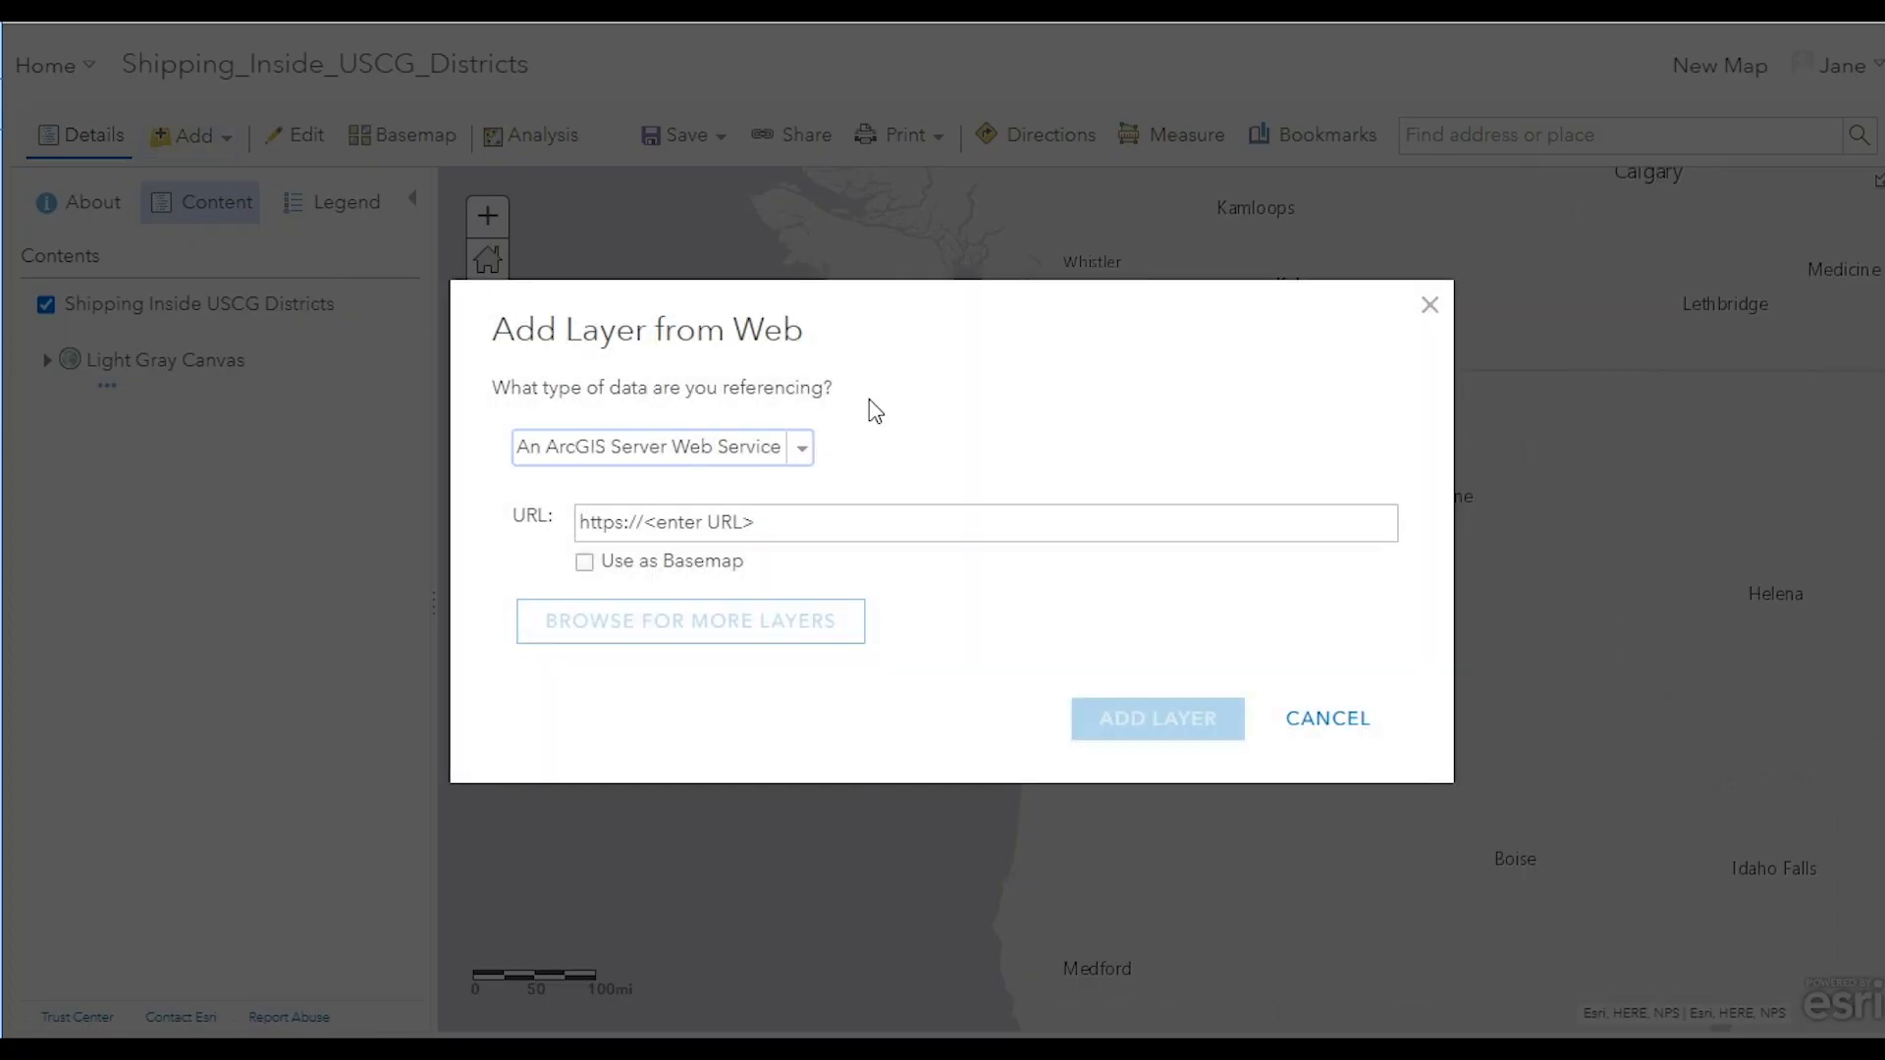
left_click(598, 523)
key("ctrl+v")
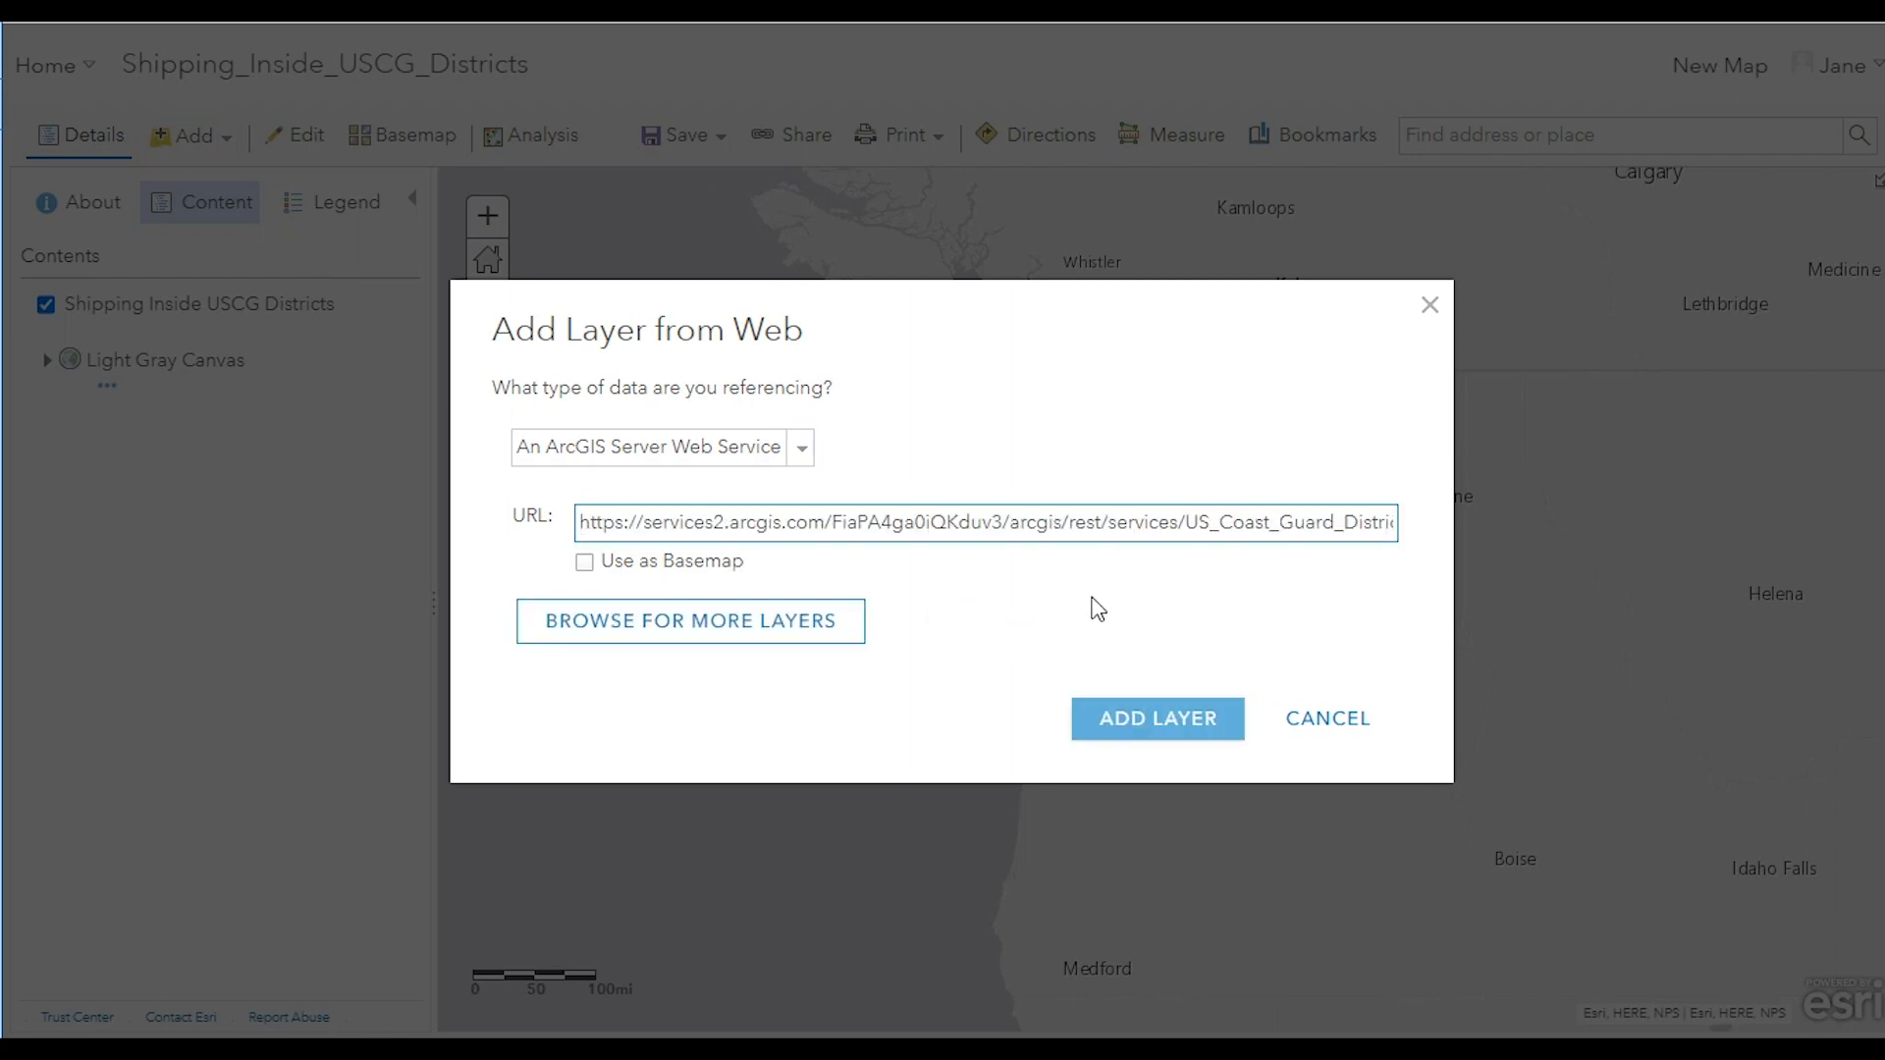
left_click(1155, 717)
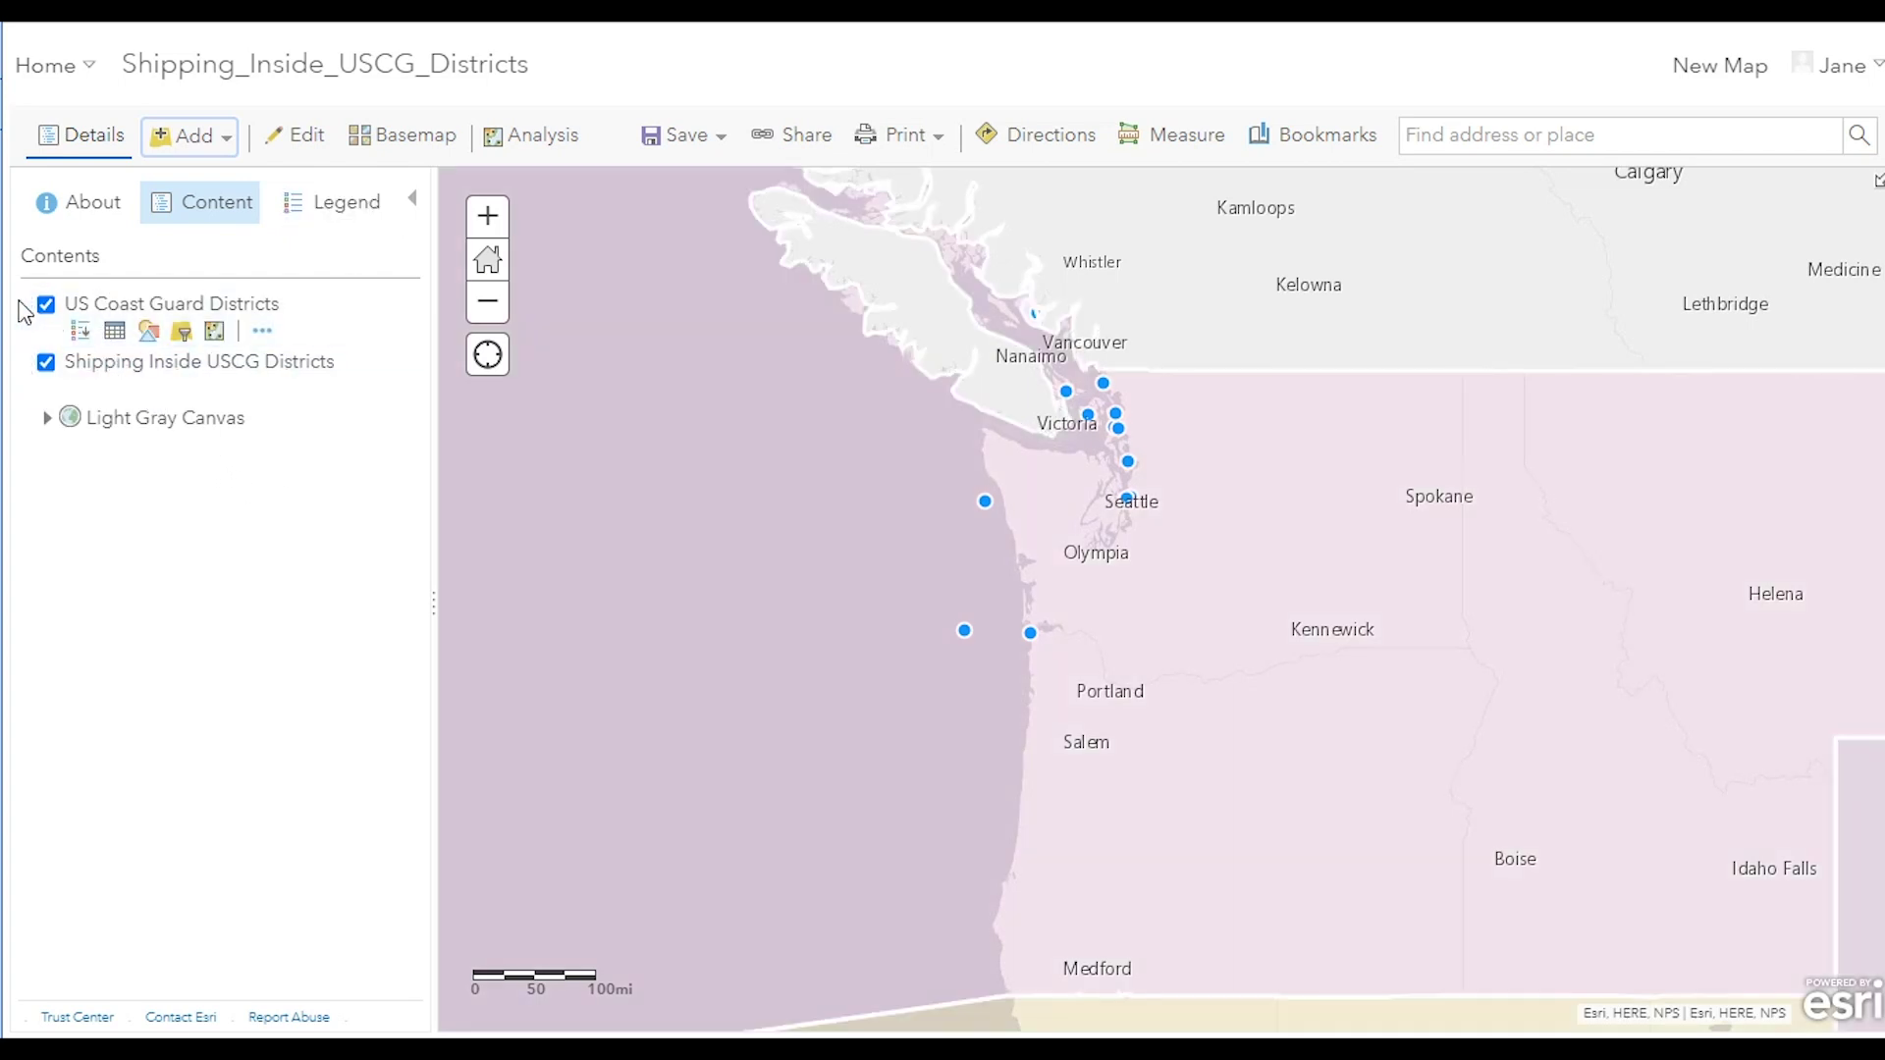
left_click_drag(32, 303, 38, 394)
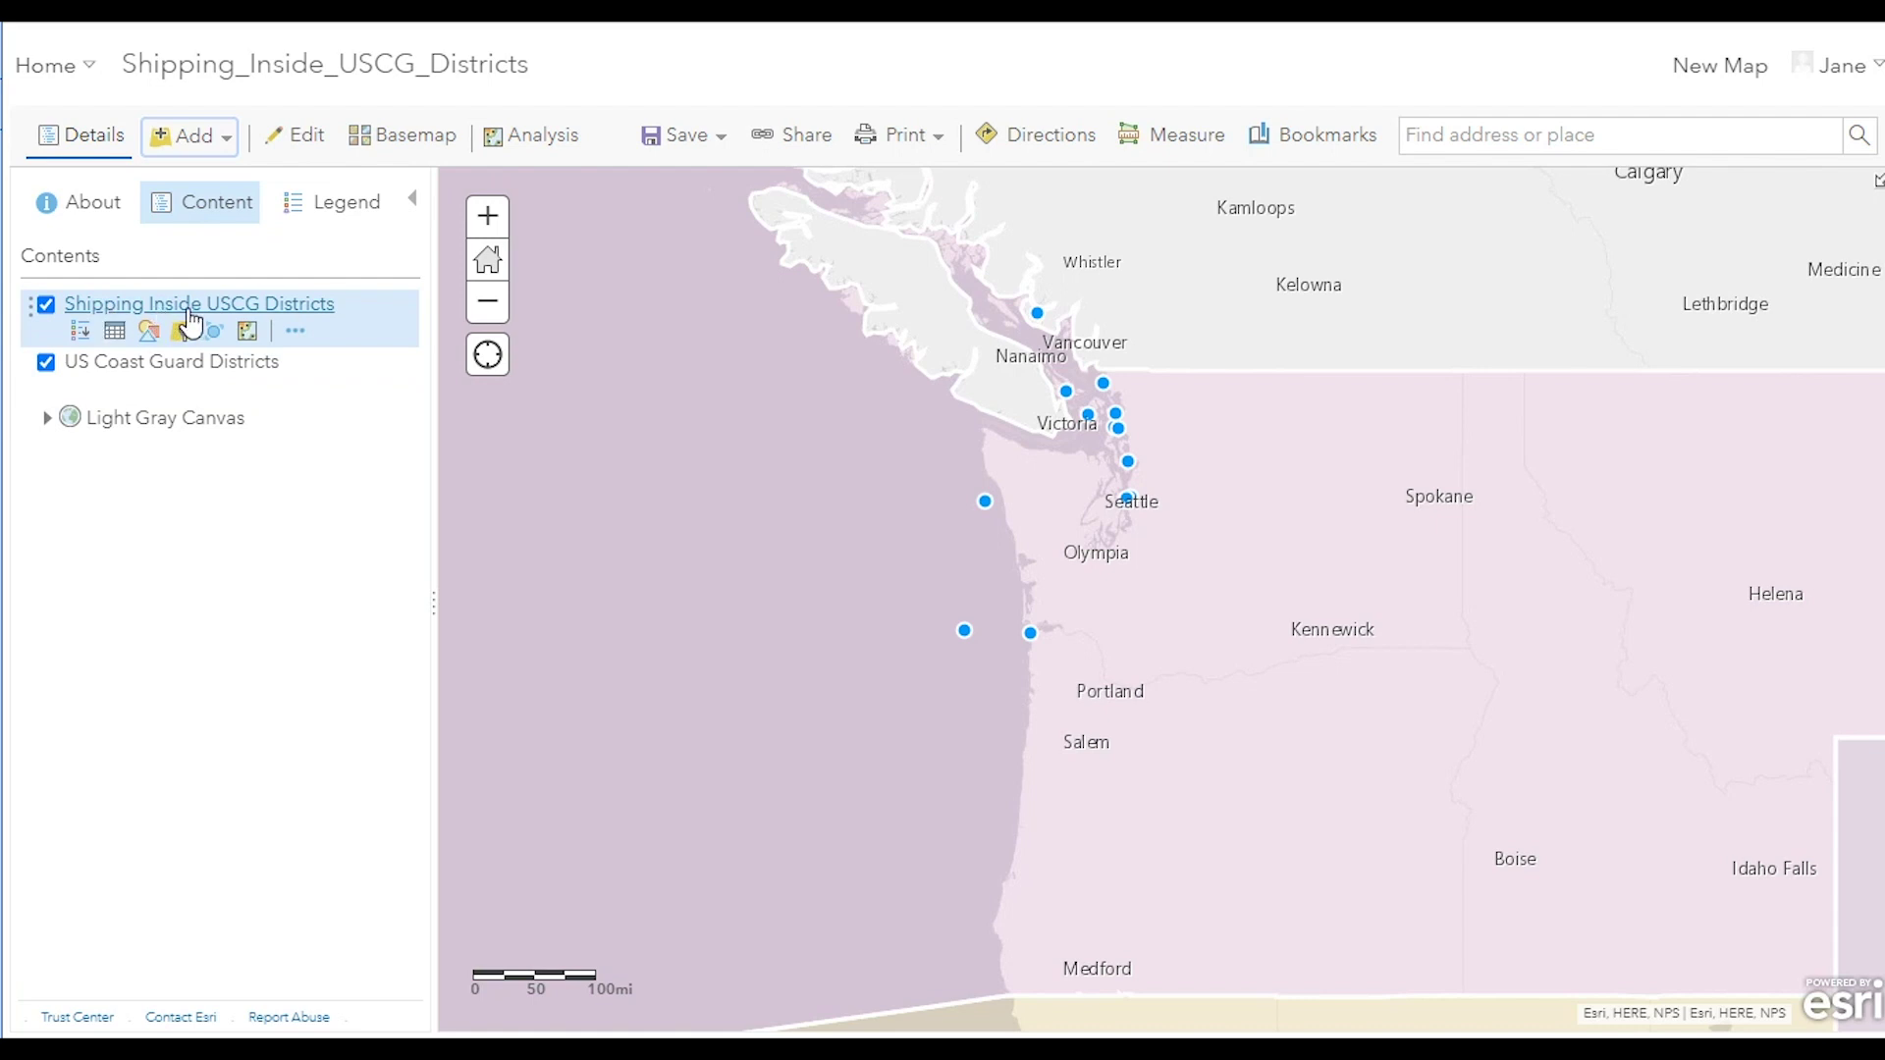
left_click(986, 502)
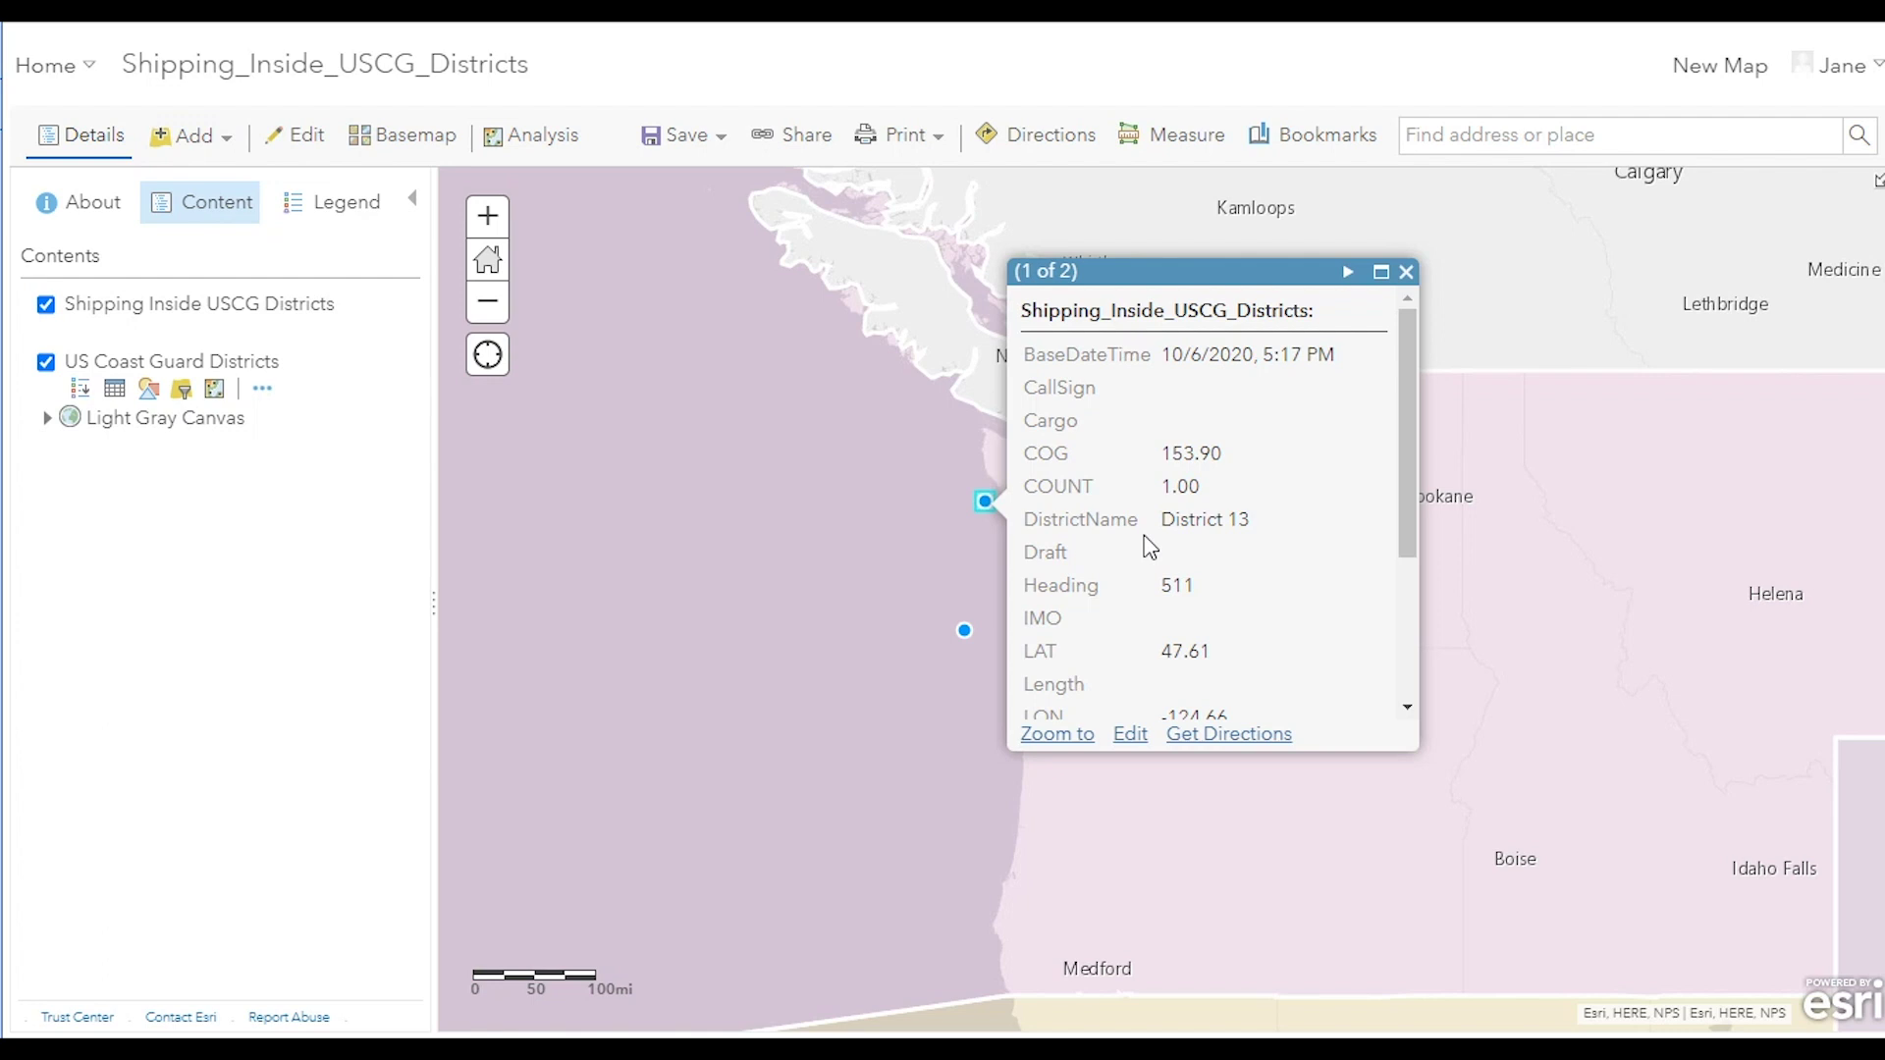
left_click_drag(1250, 520, 1030, 520)
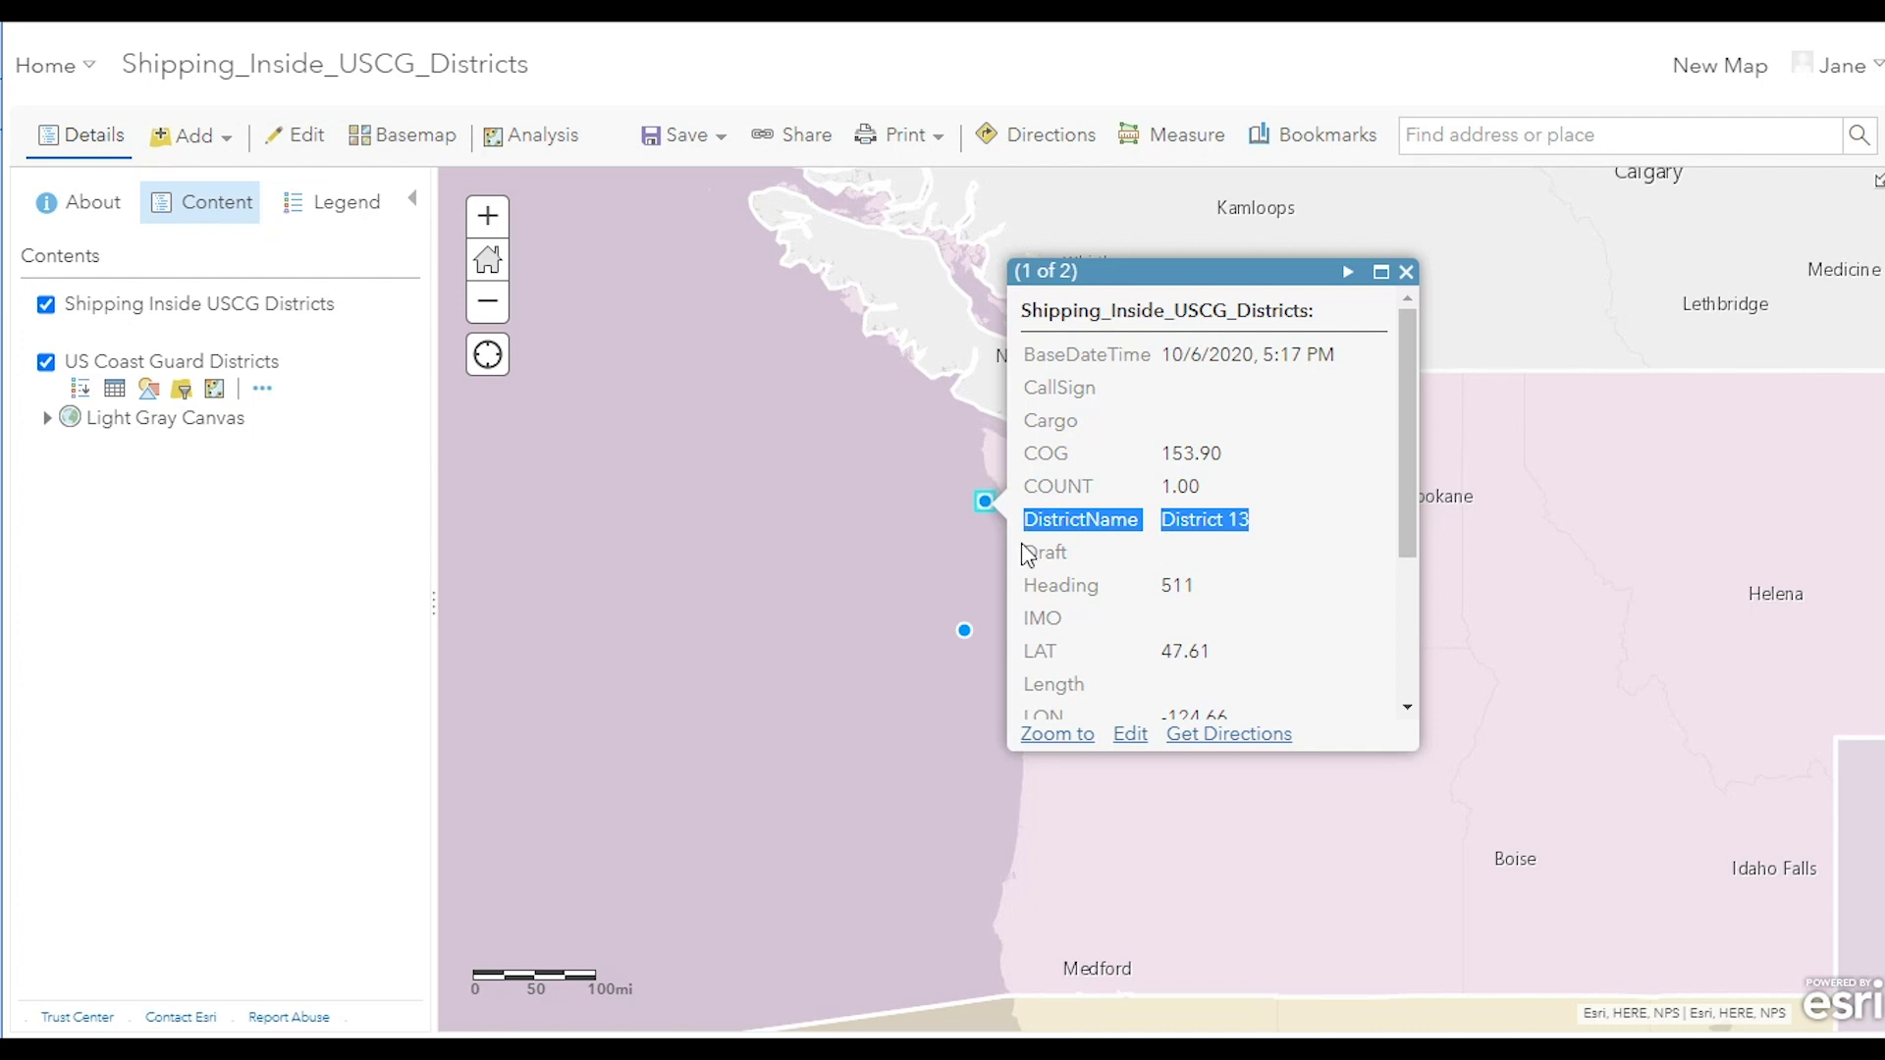
left_click(822, 640)
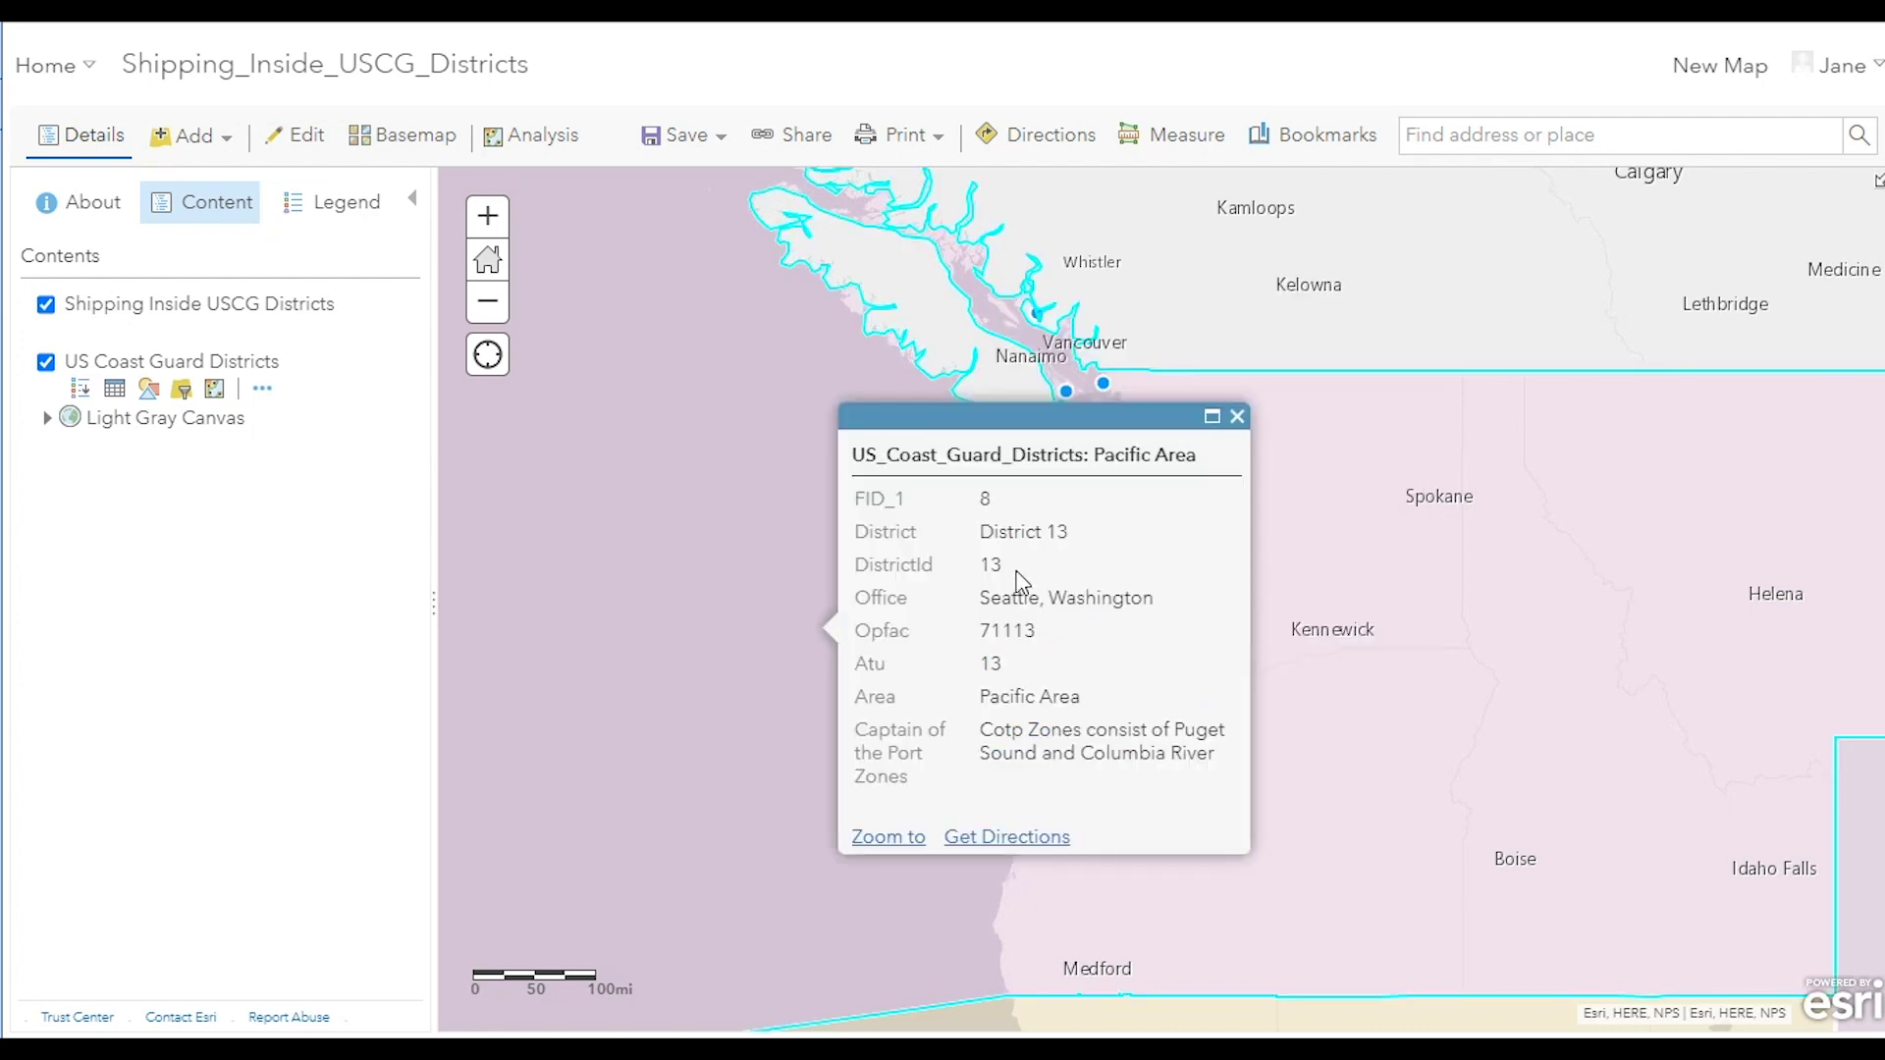
left_click_drag(1245, 635, 1191, 156)
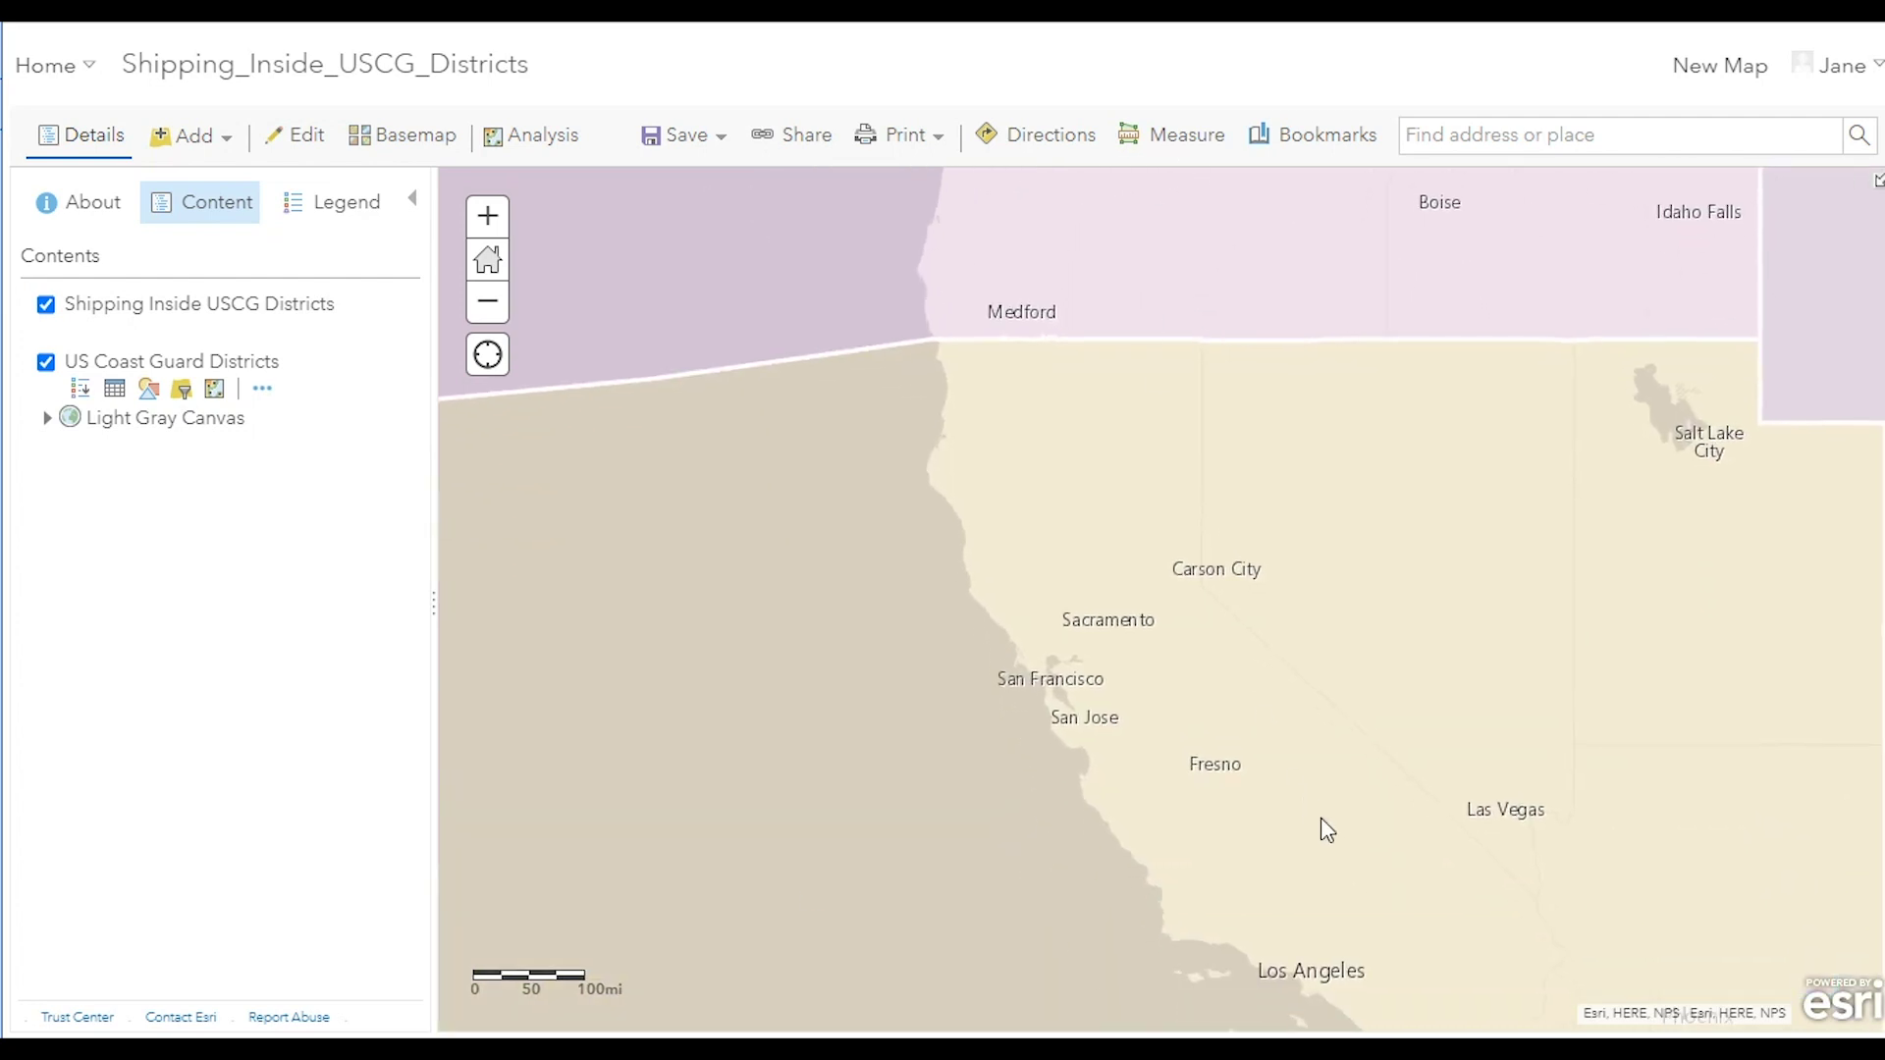
left_click_drag(1322, 828, 1236, 488)
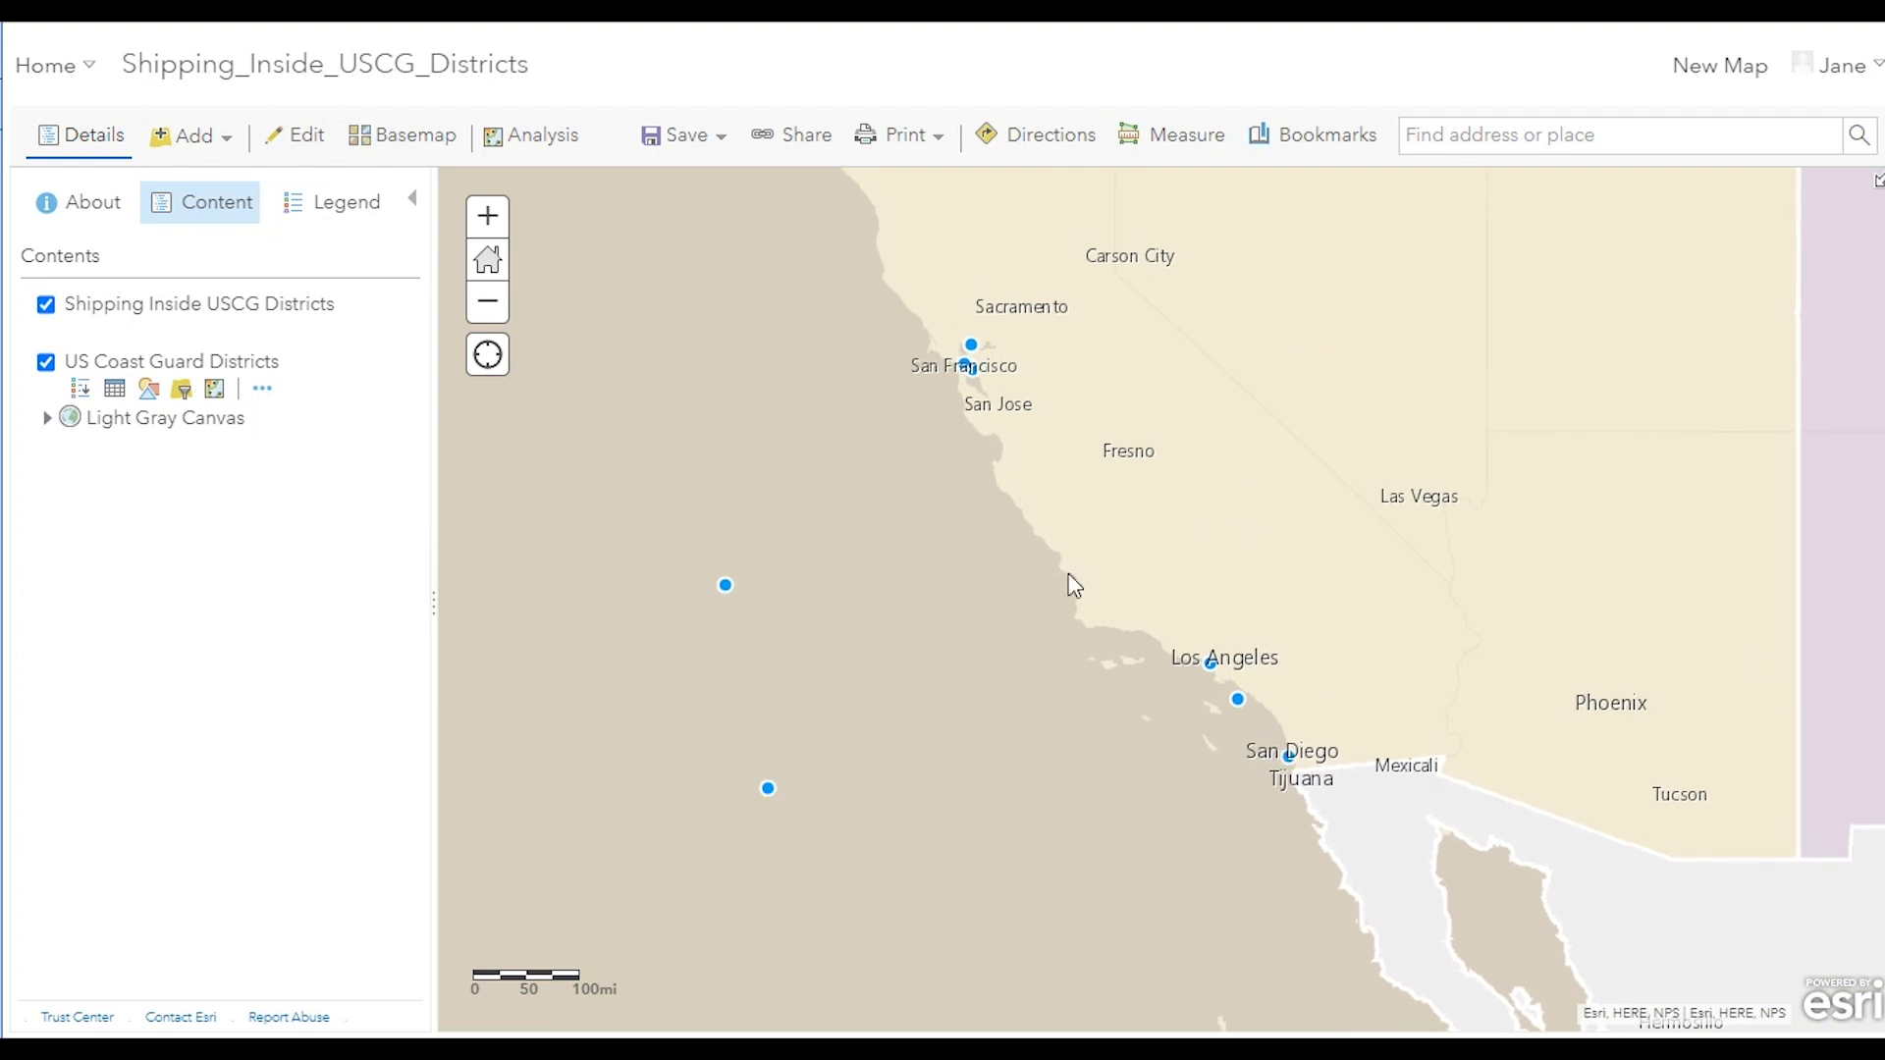
left_click(938, 597)
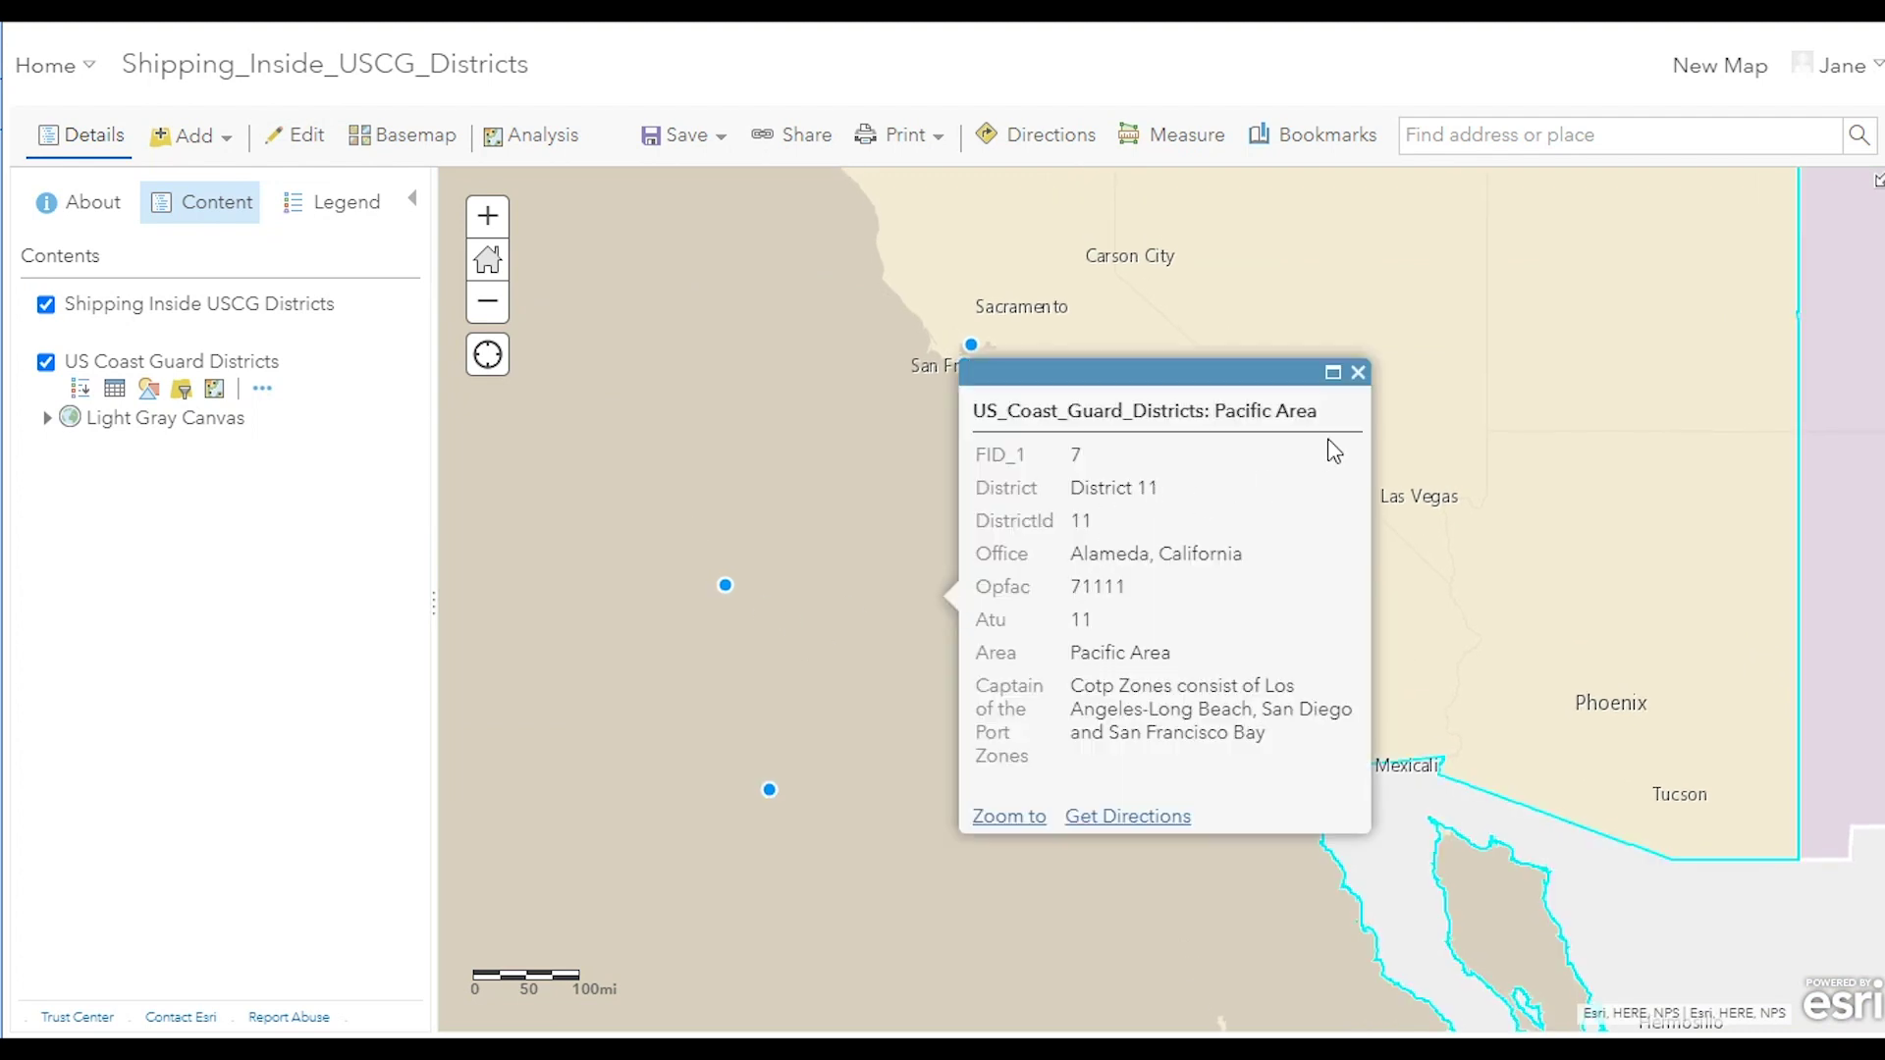
left_click(1358, 373)
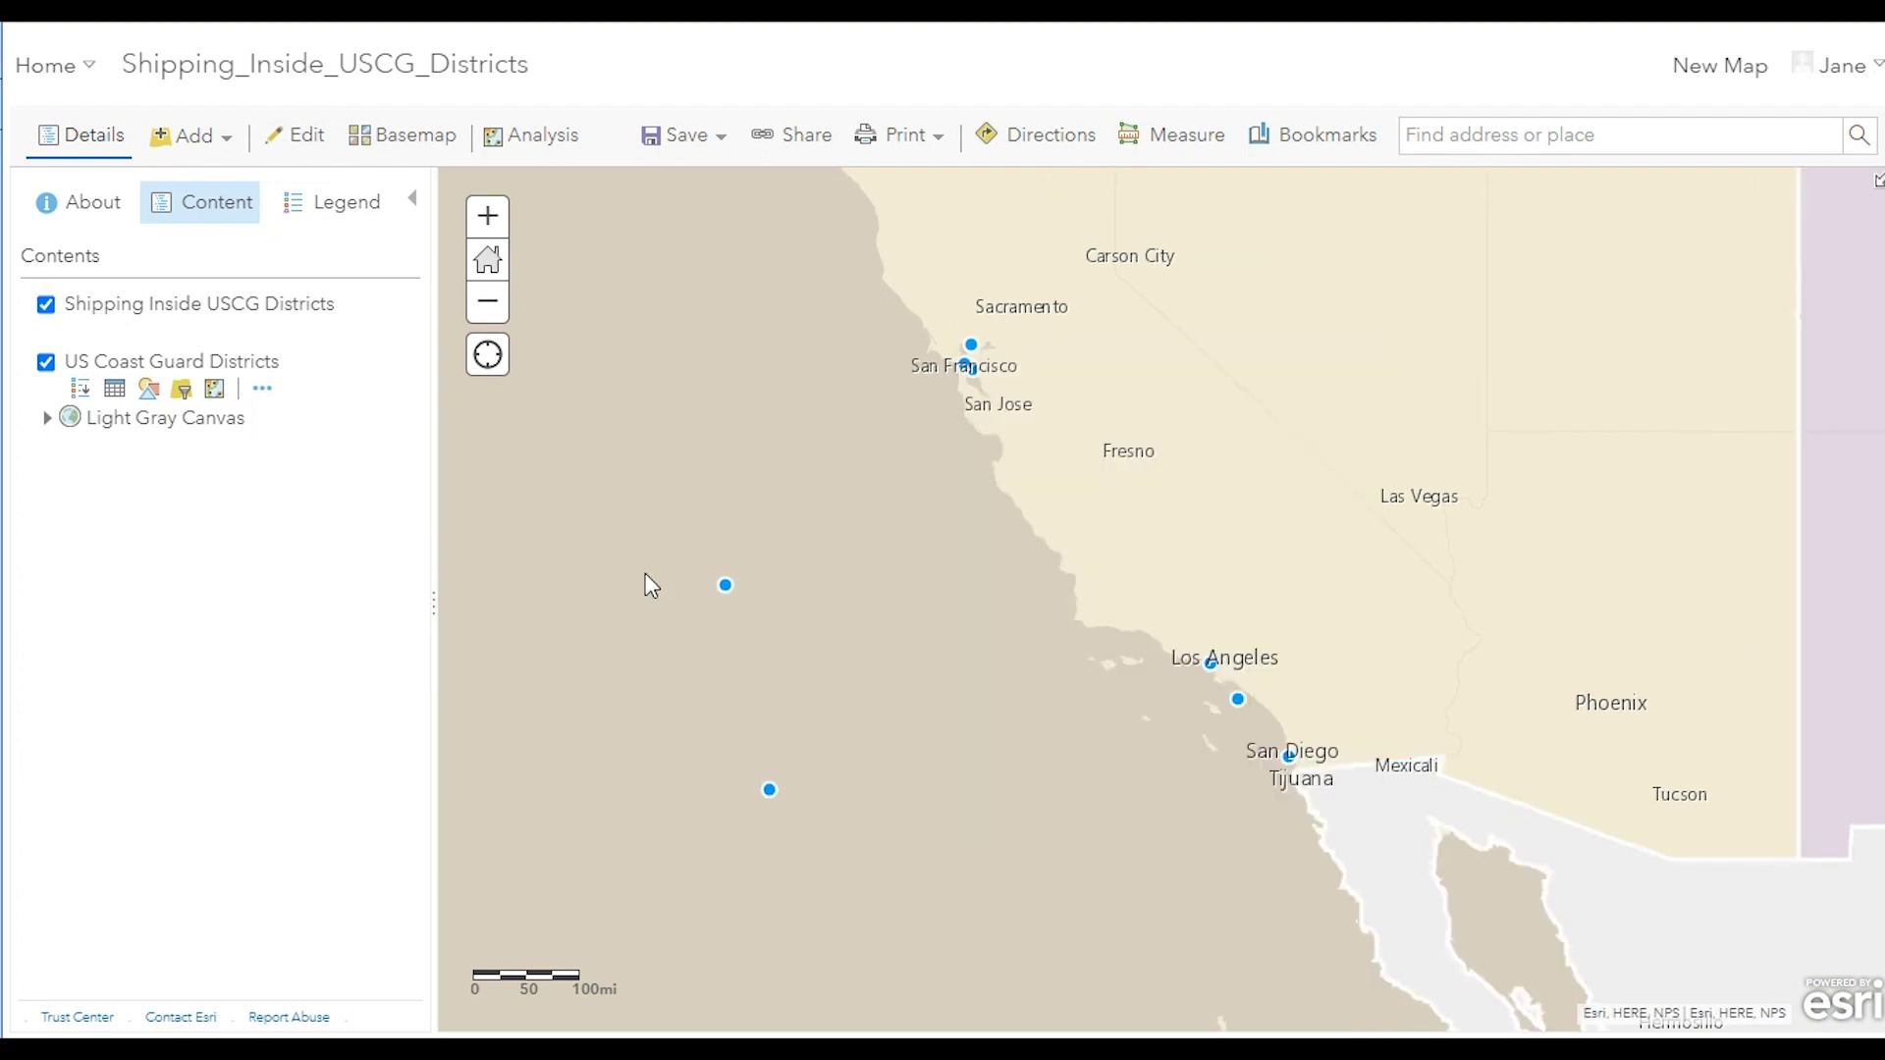
left_click(727, 586)
left_click_drag(1000, 606, 800, 606)
left_click(1151, 355)
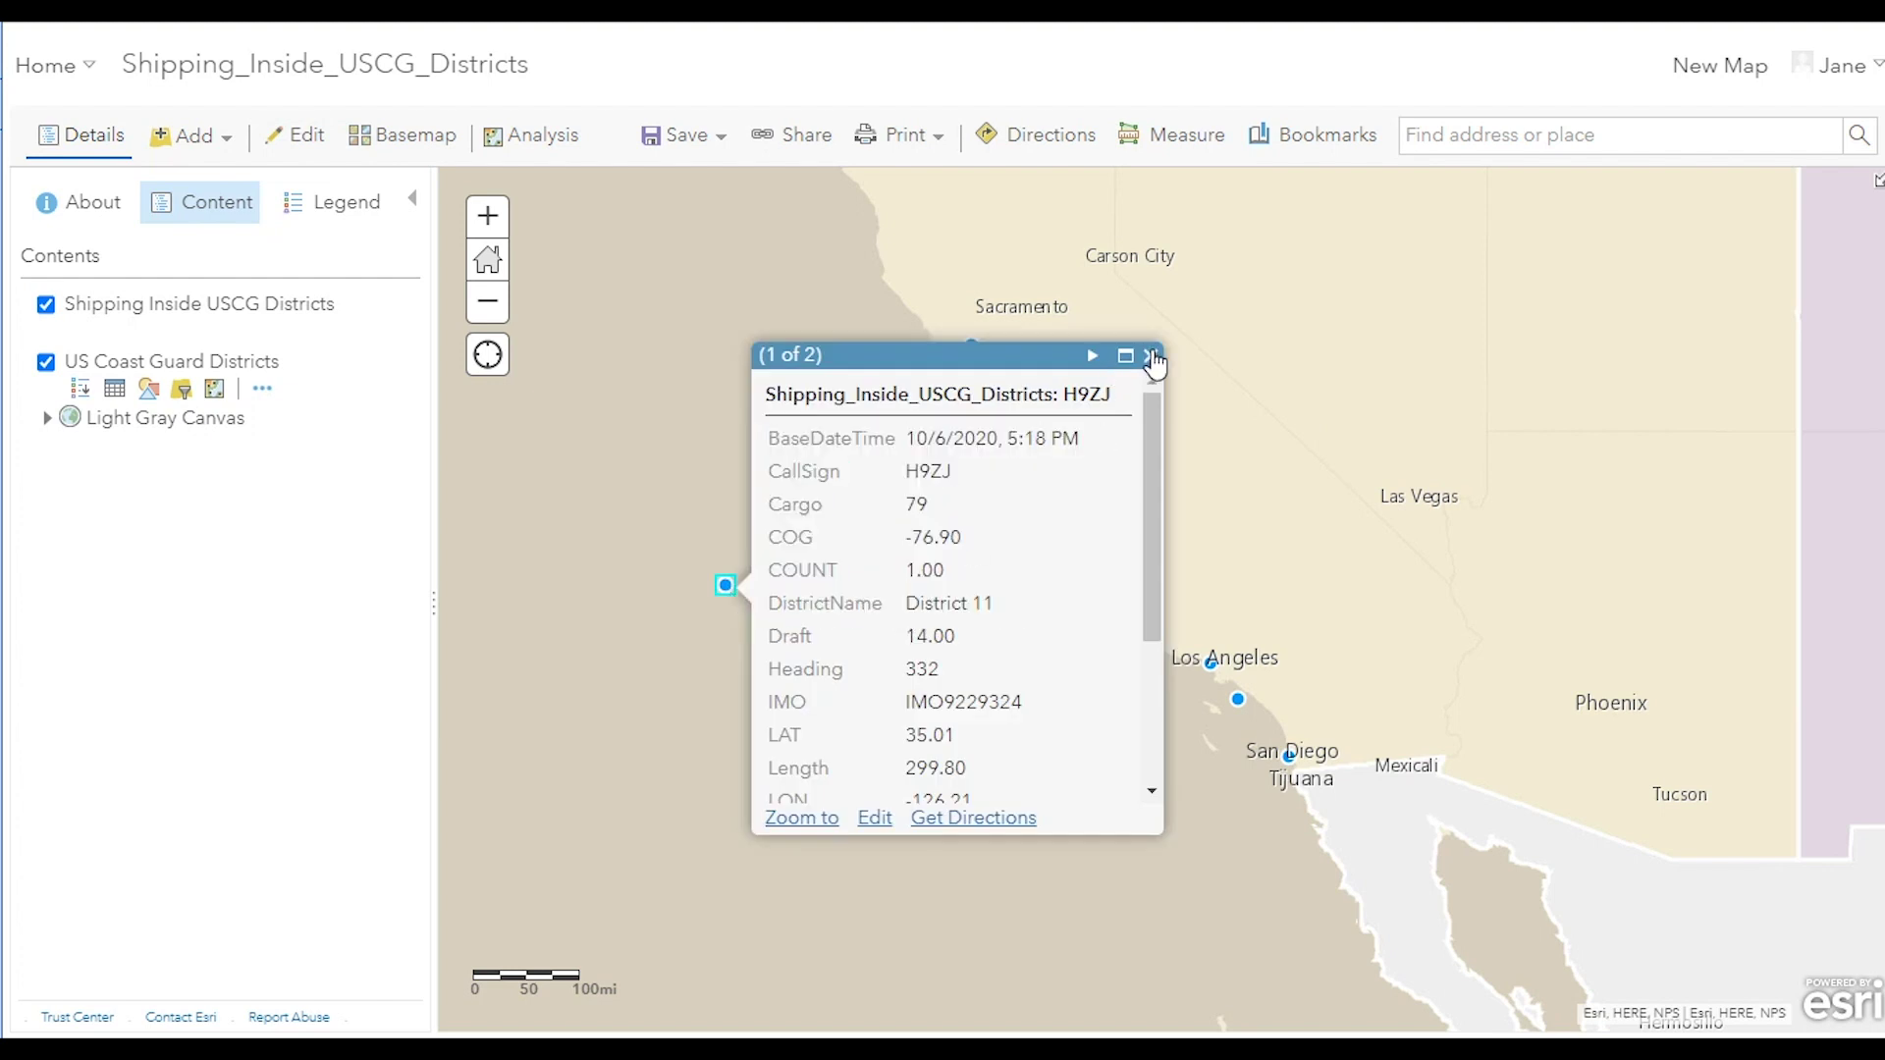
left_click_drag(975, 299, 1056, 849)
left_click_drag(1075, 319, 1161, 820)
left_click_drag(1192, 658, 1170, 652)
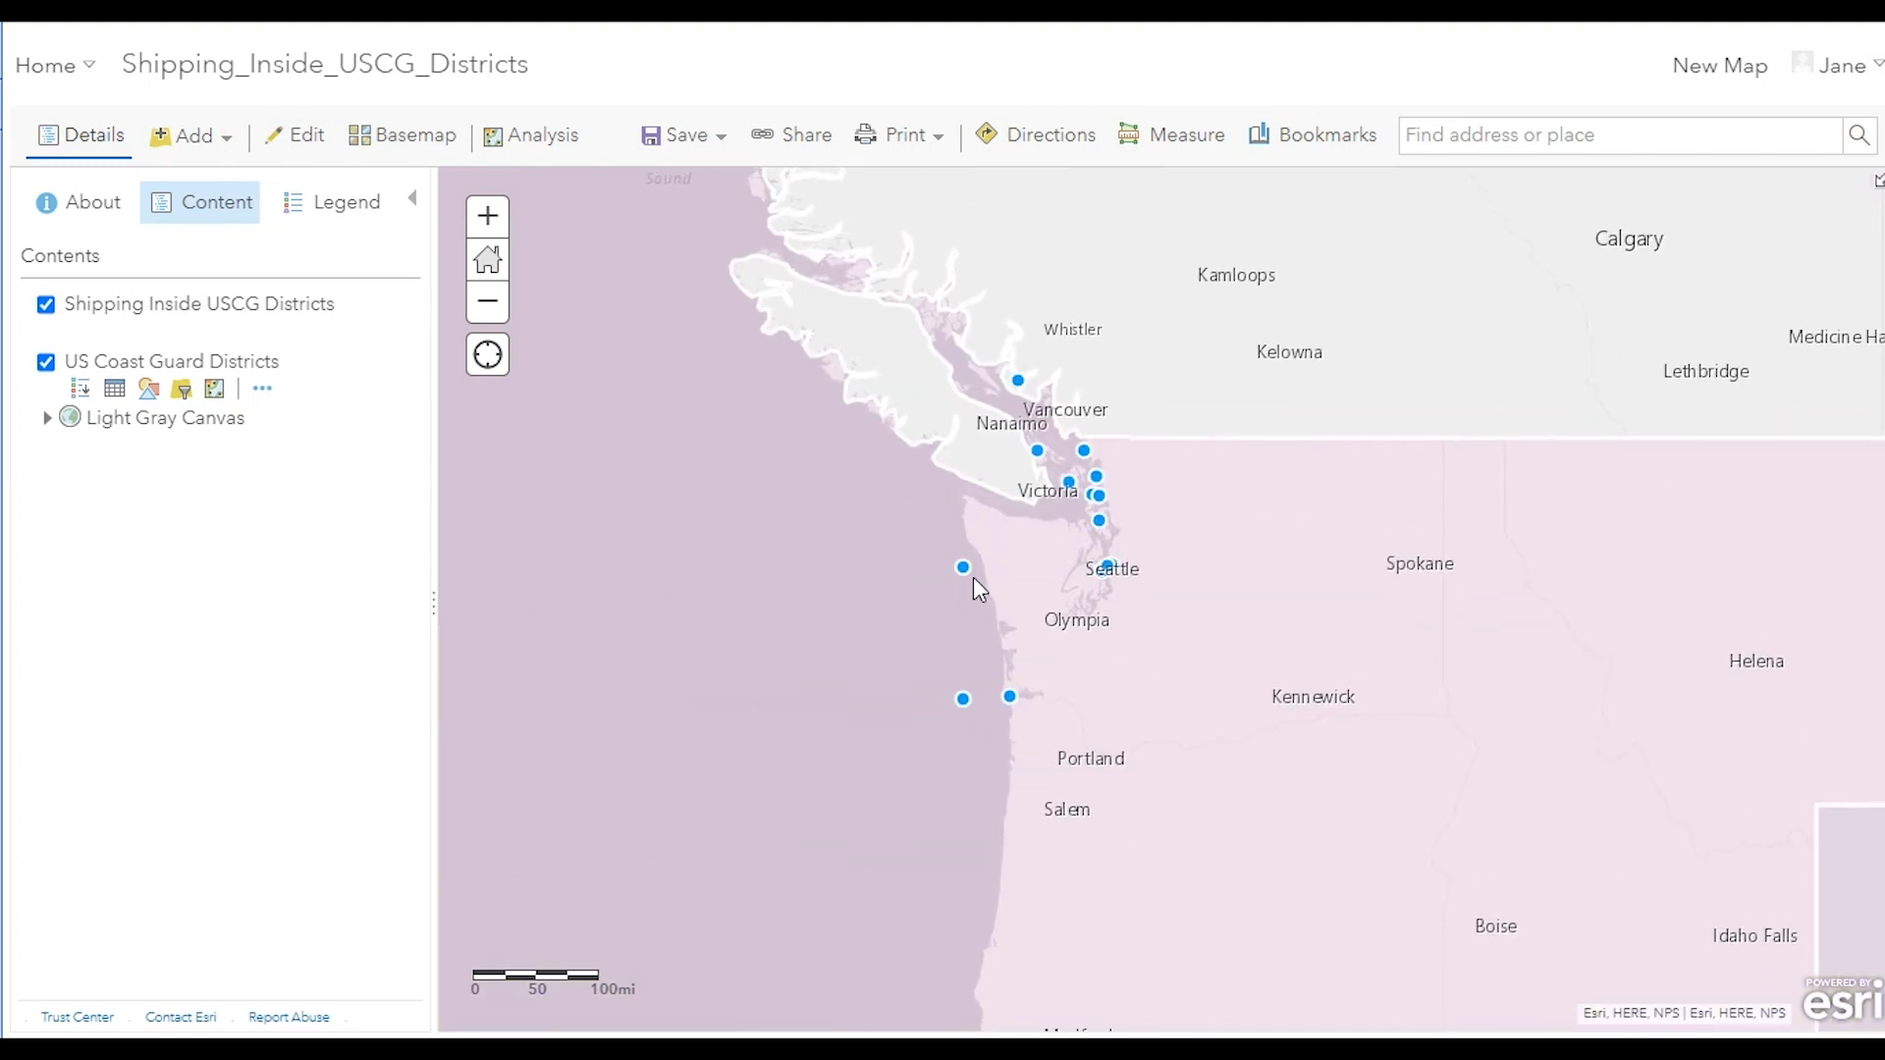
Step: Set the Shipping Inside USCG Districts layer's refresh interval to 0.1 minutes
left_click(295, 332)
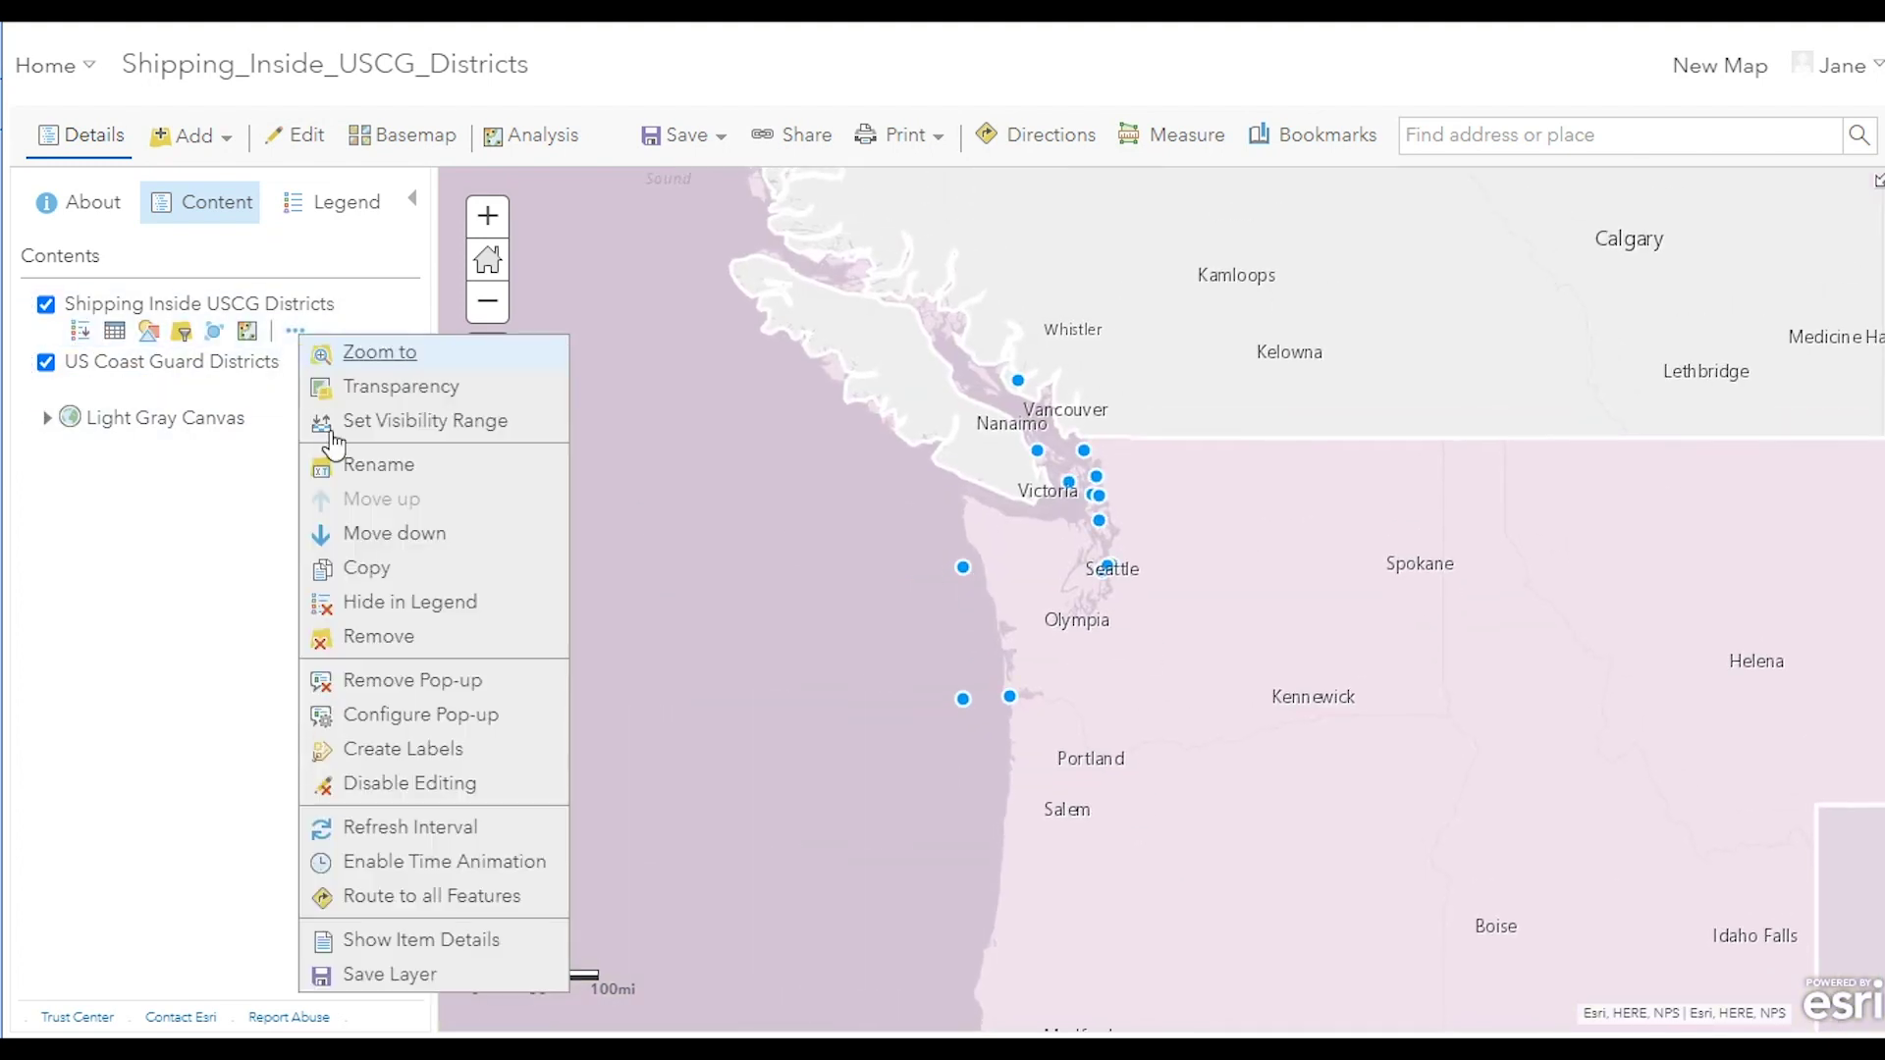
mouse_move(437, 830)
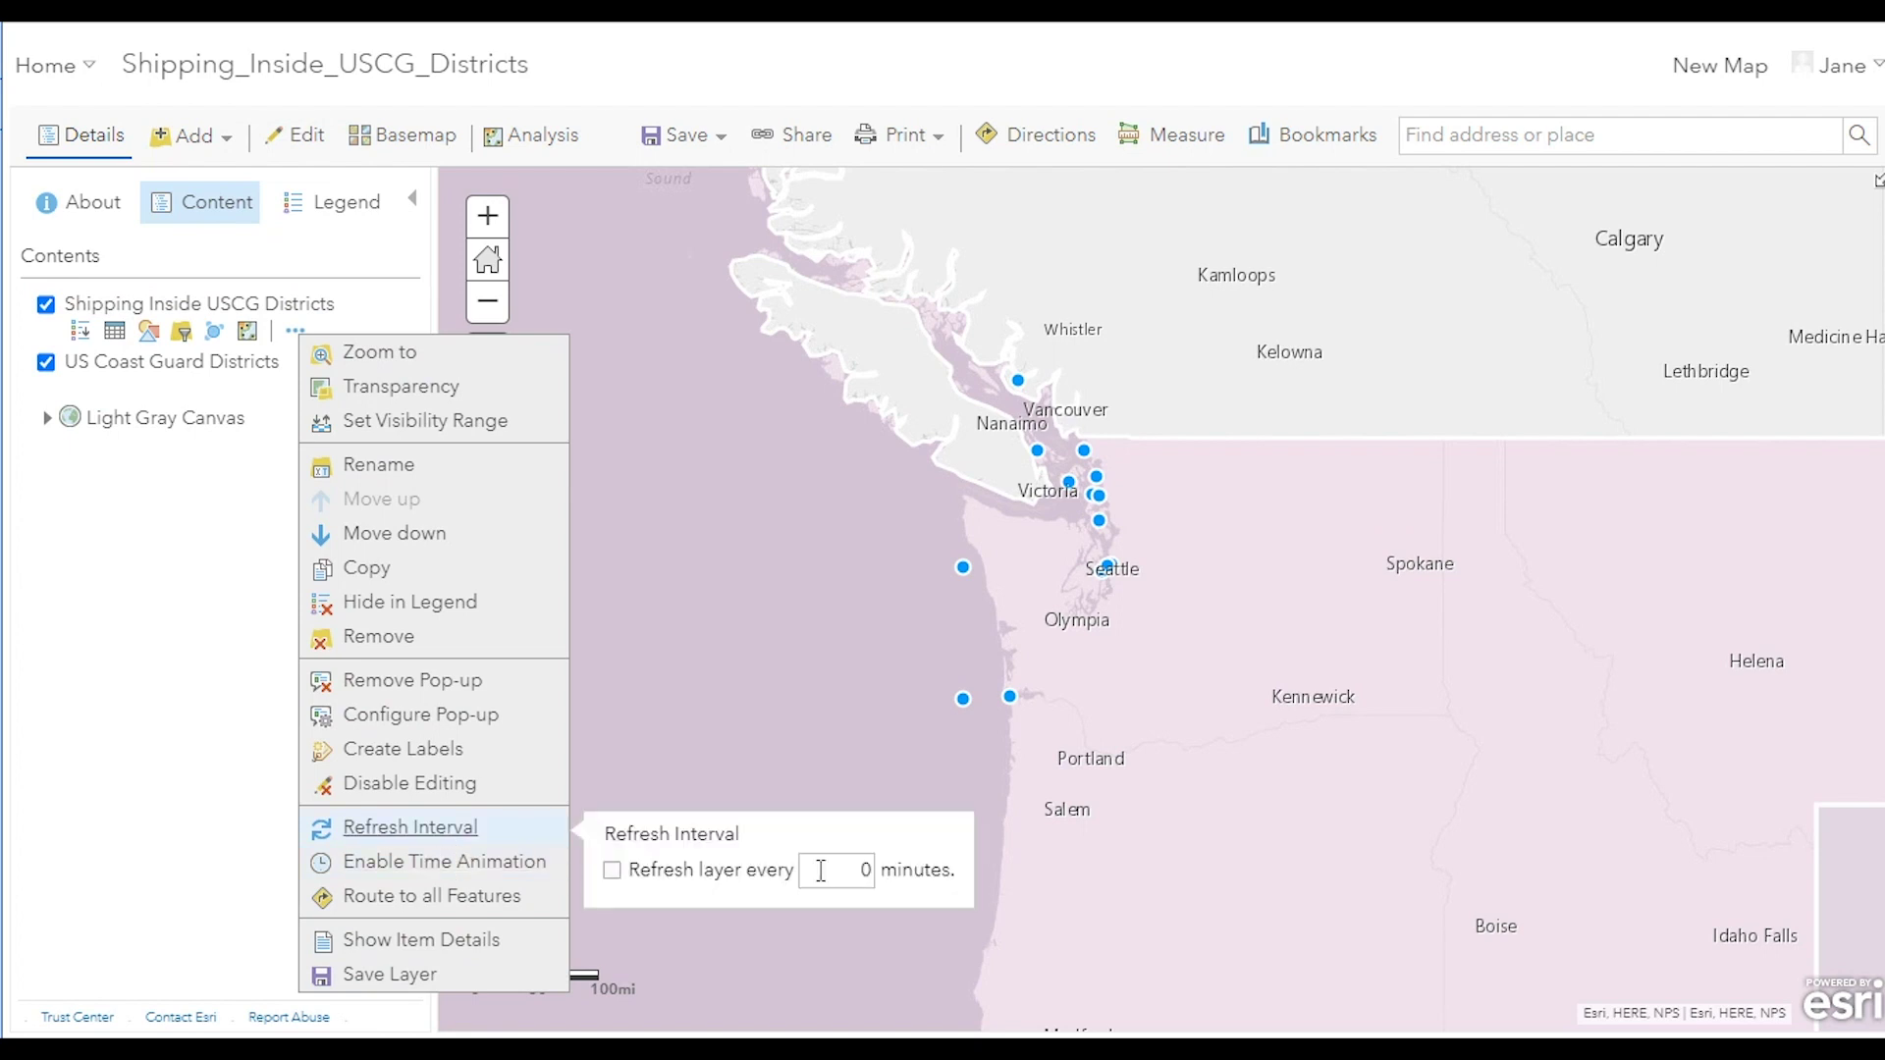
left_click(869, 866)
type(".1")
left_click(122, 640)
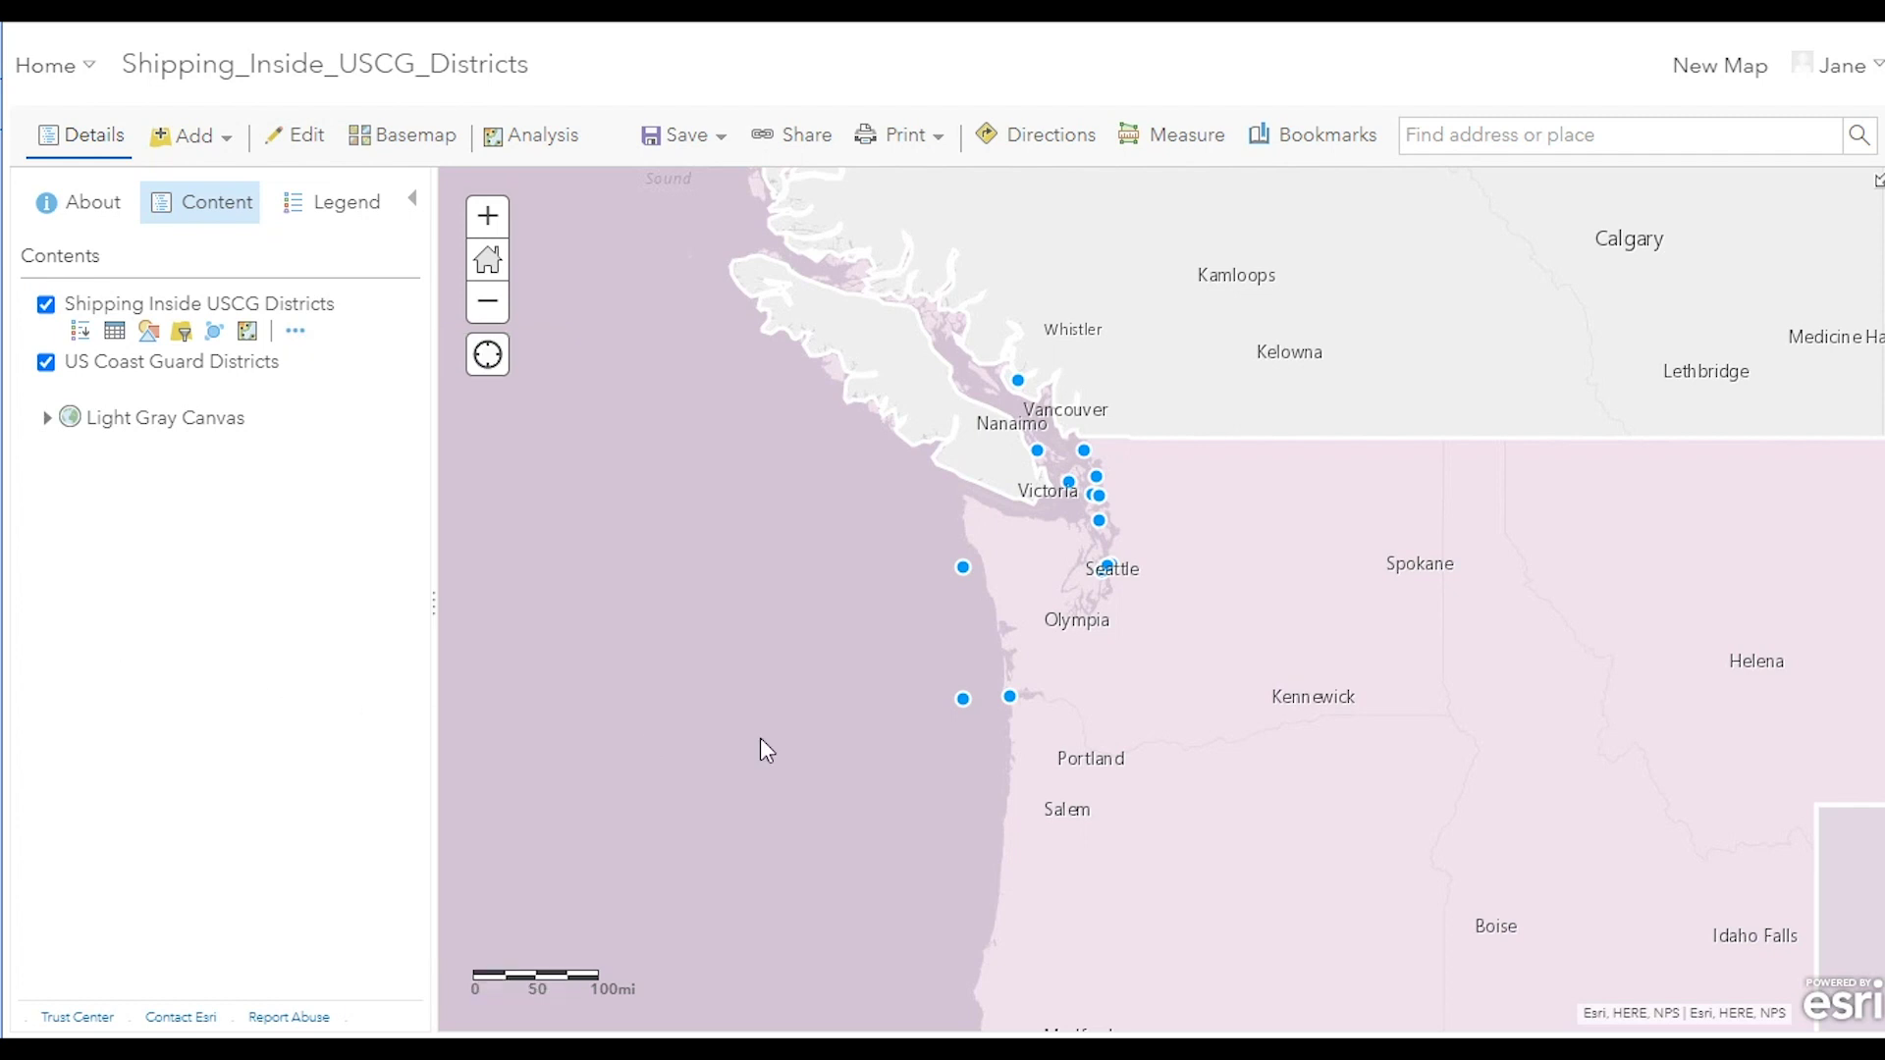
scroll(1119, 565, "up", 1)
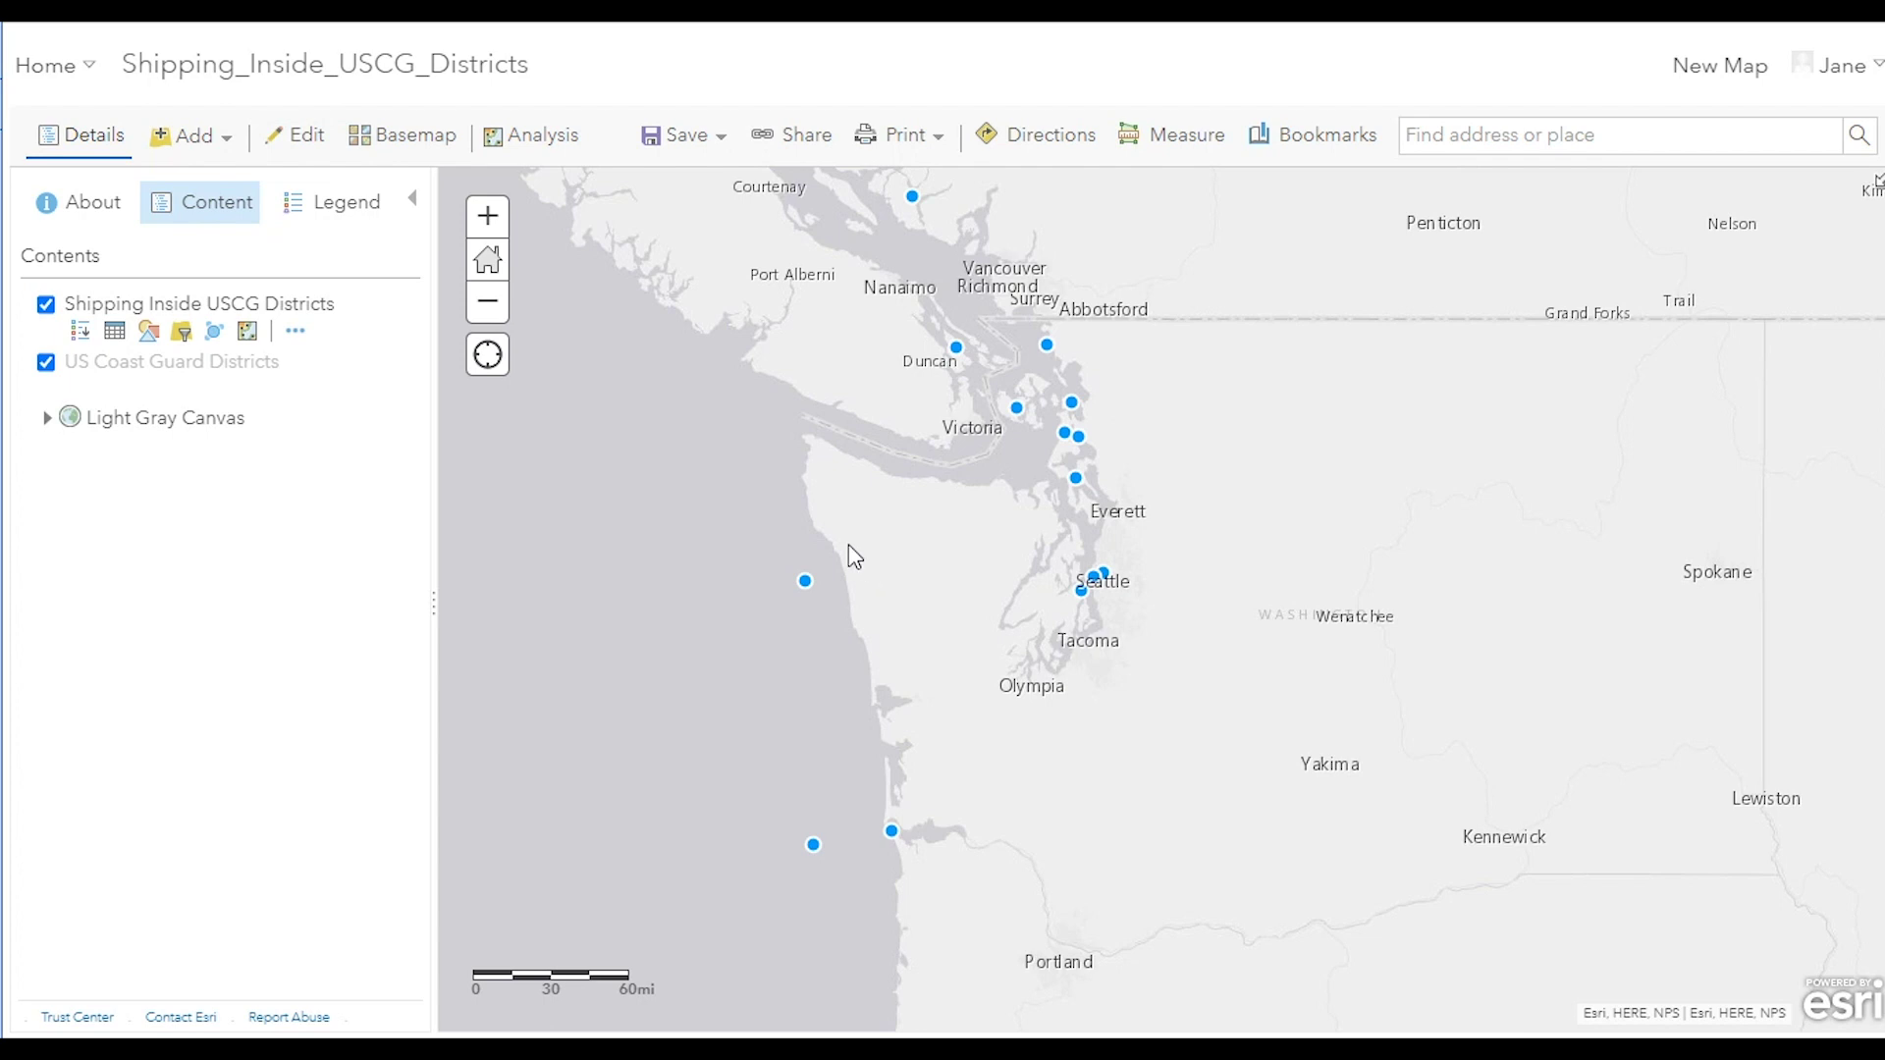
scroll(746, 528, "down", 1)
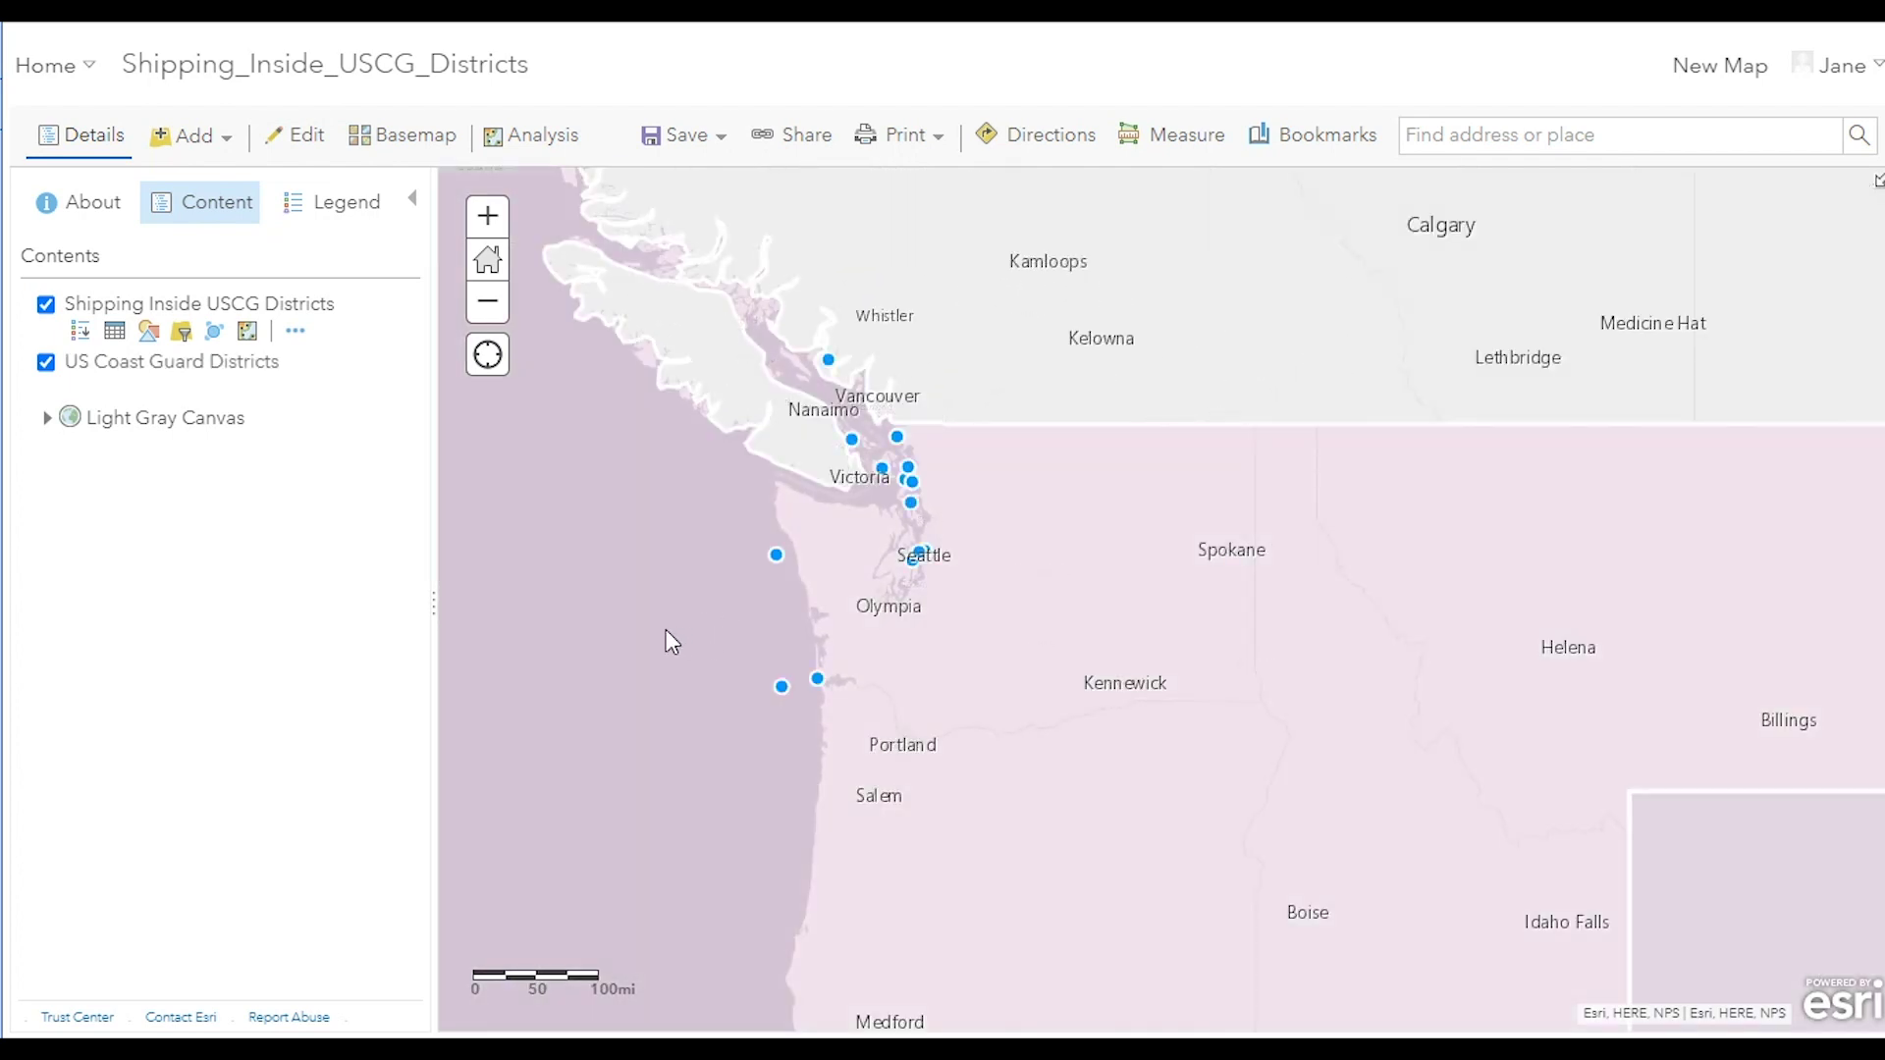
left_click(219, 155)
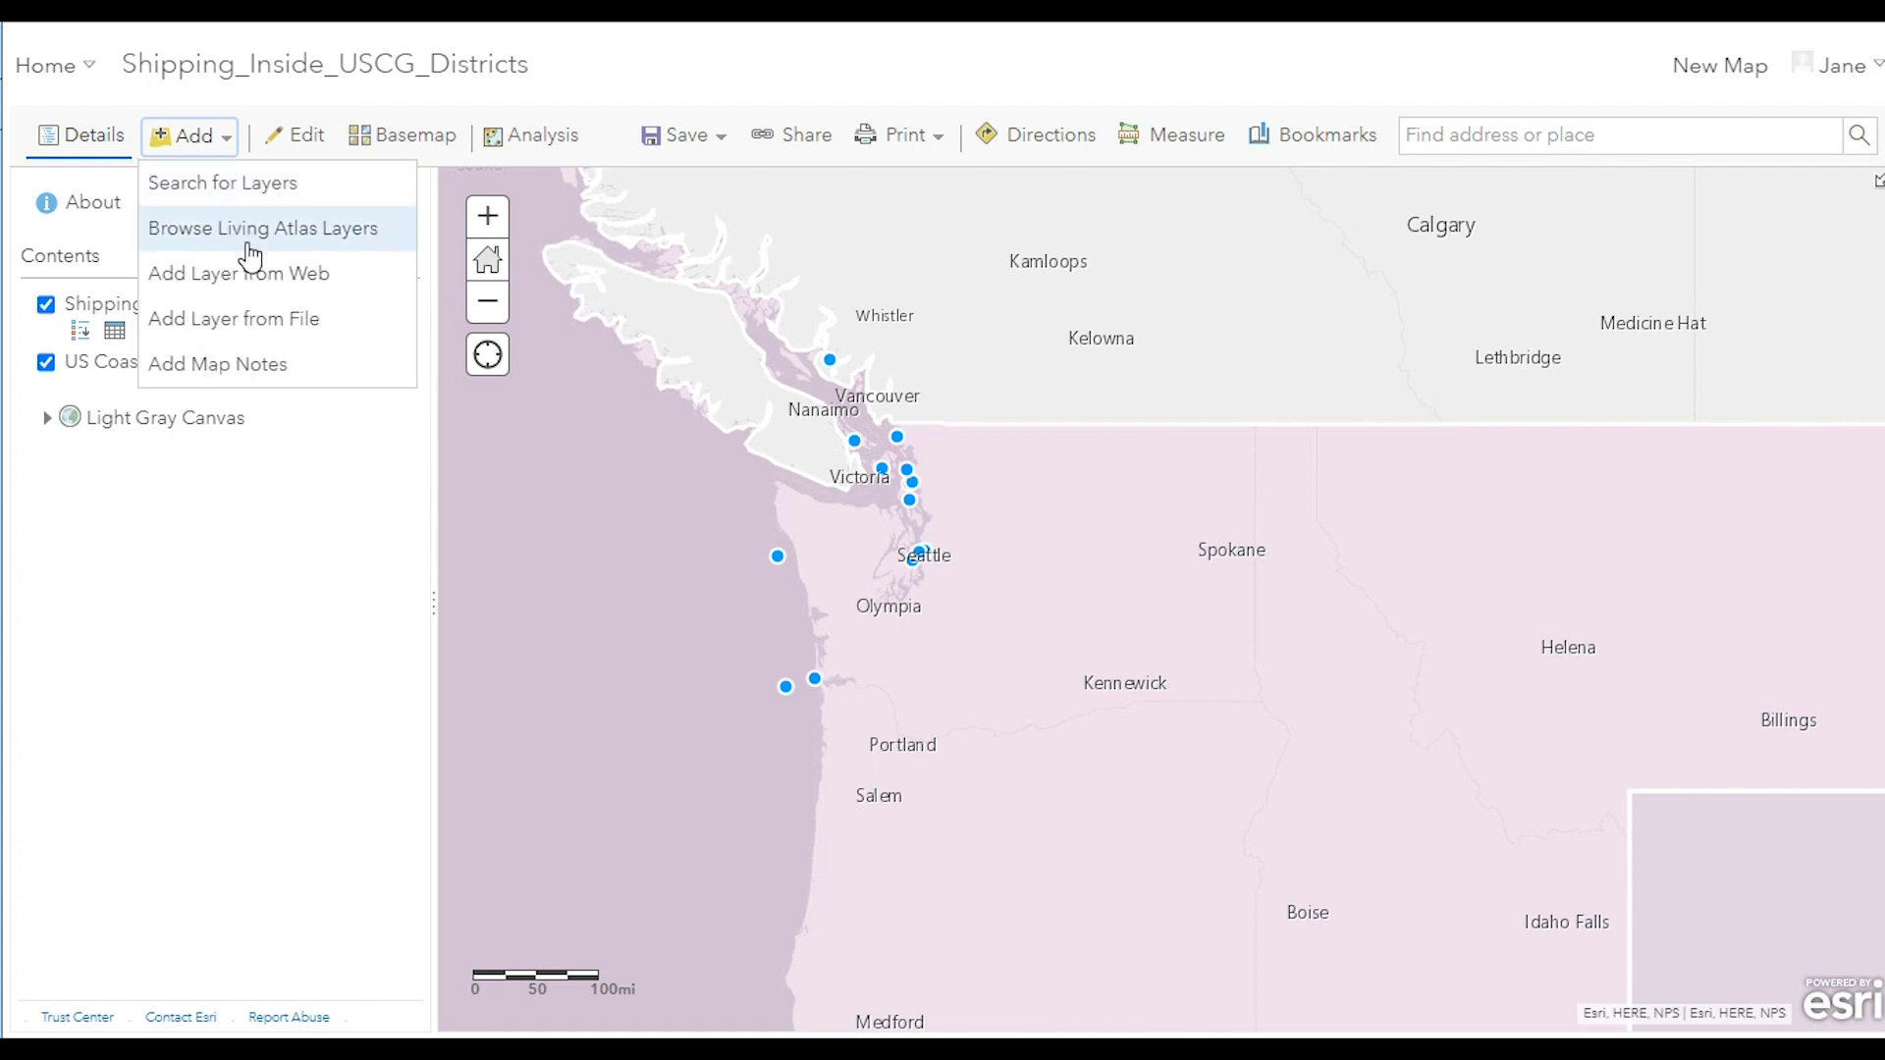
Step: Add the Shipping_Inside_USCG_Districts_stream layer from My Content and turn off the original shipping layer
left_click(286, 189)
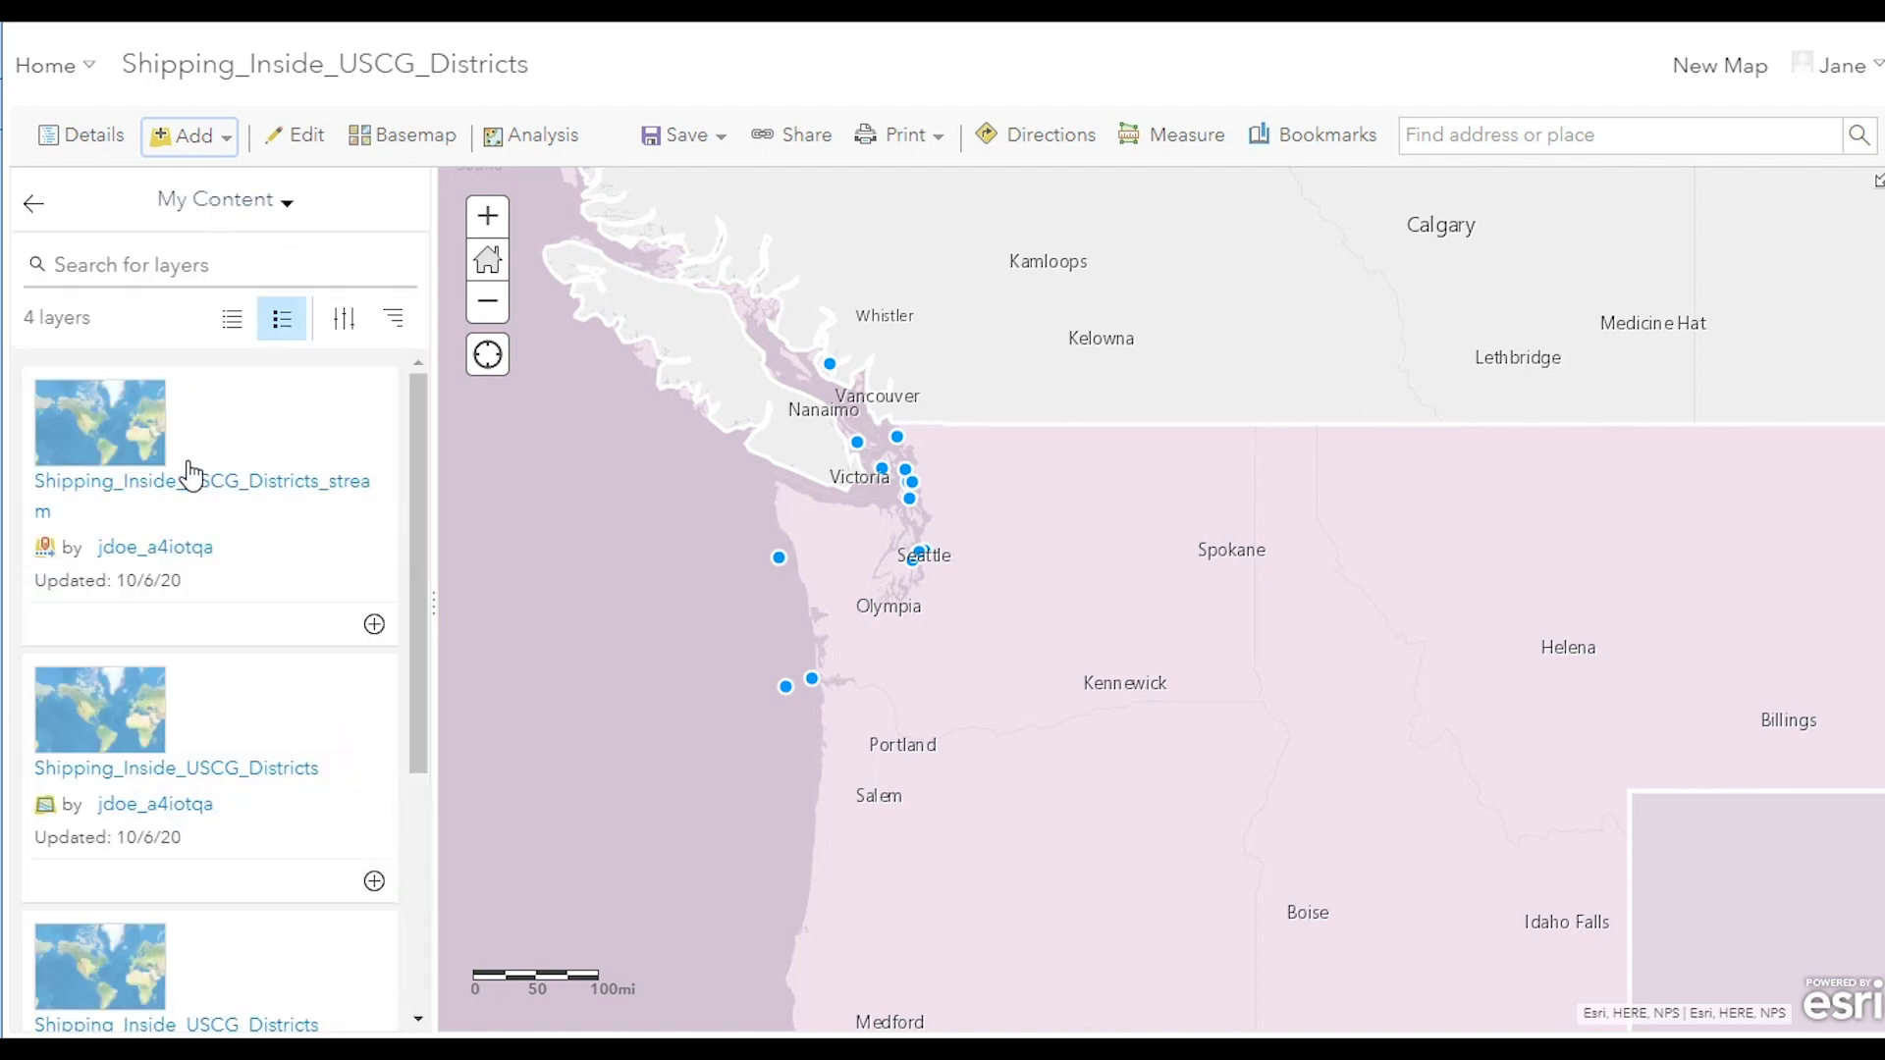
left_click(374, 625)
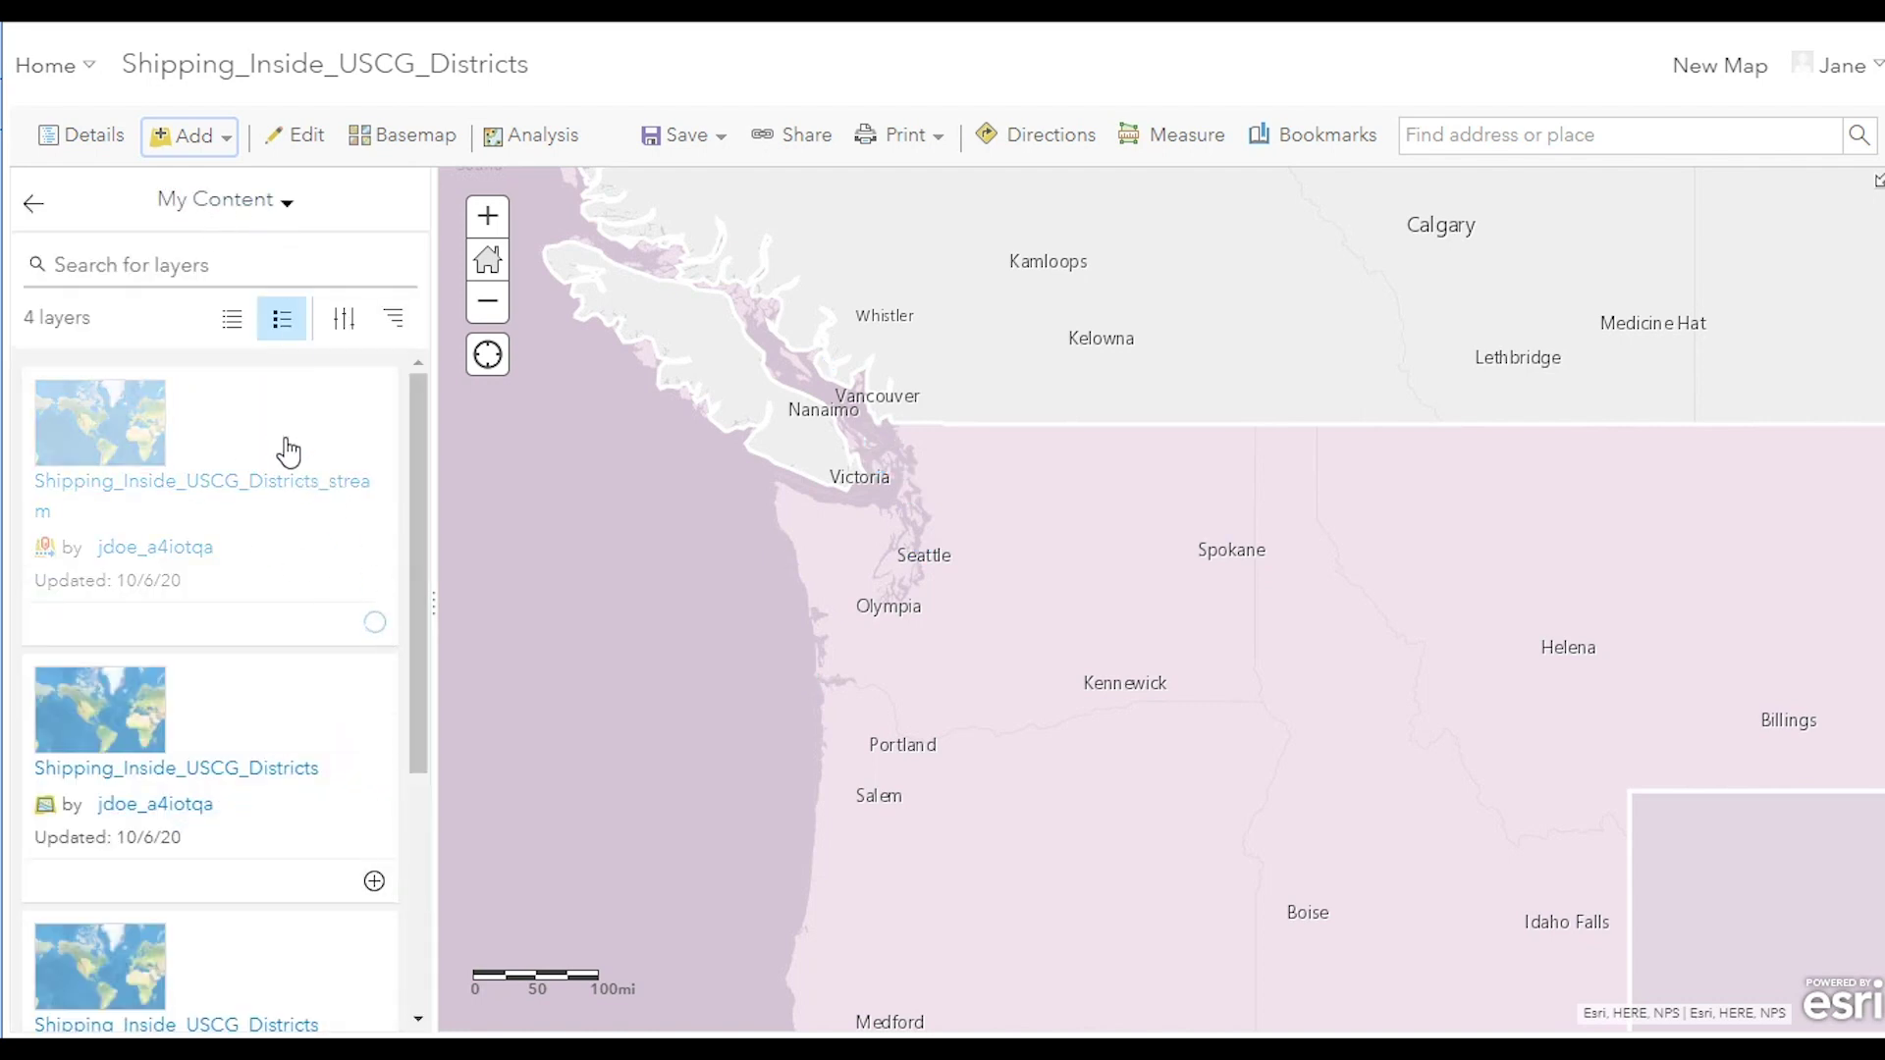
left_click(80, 147)
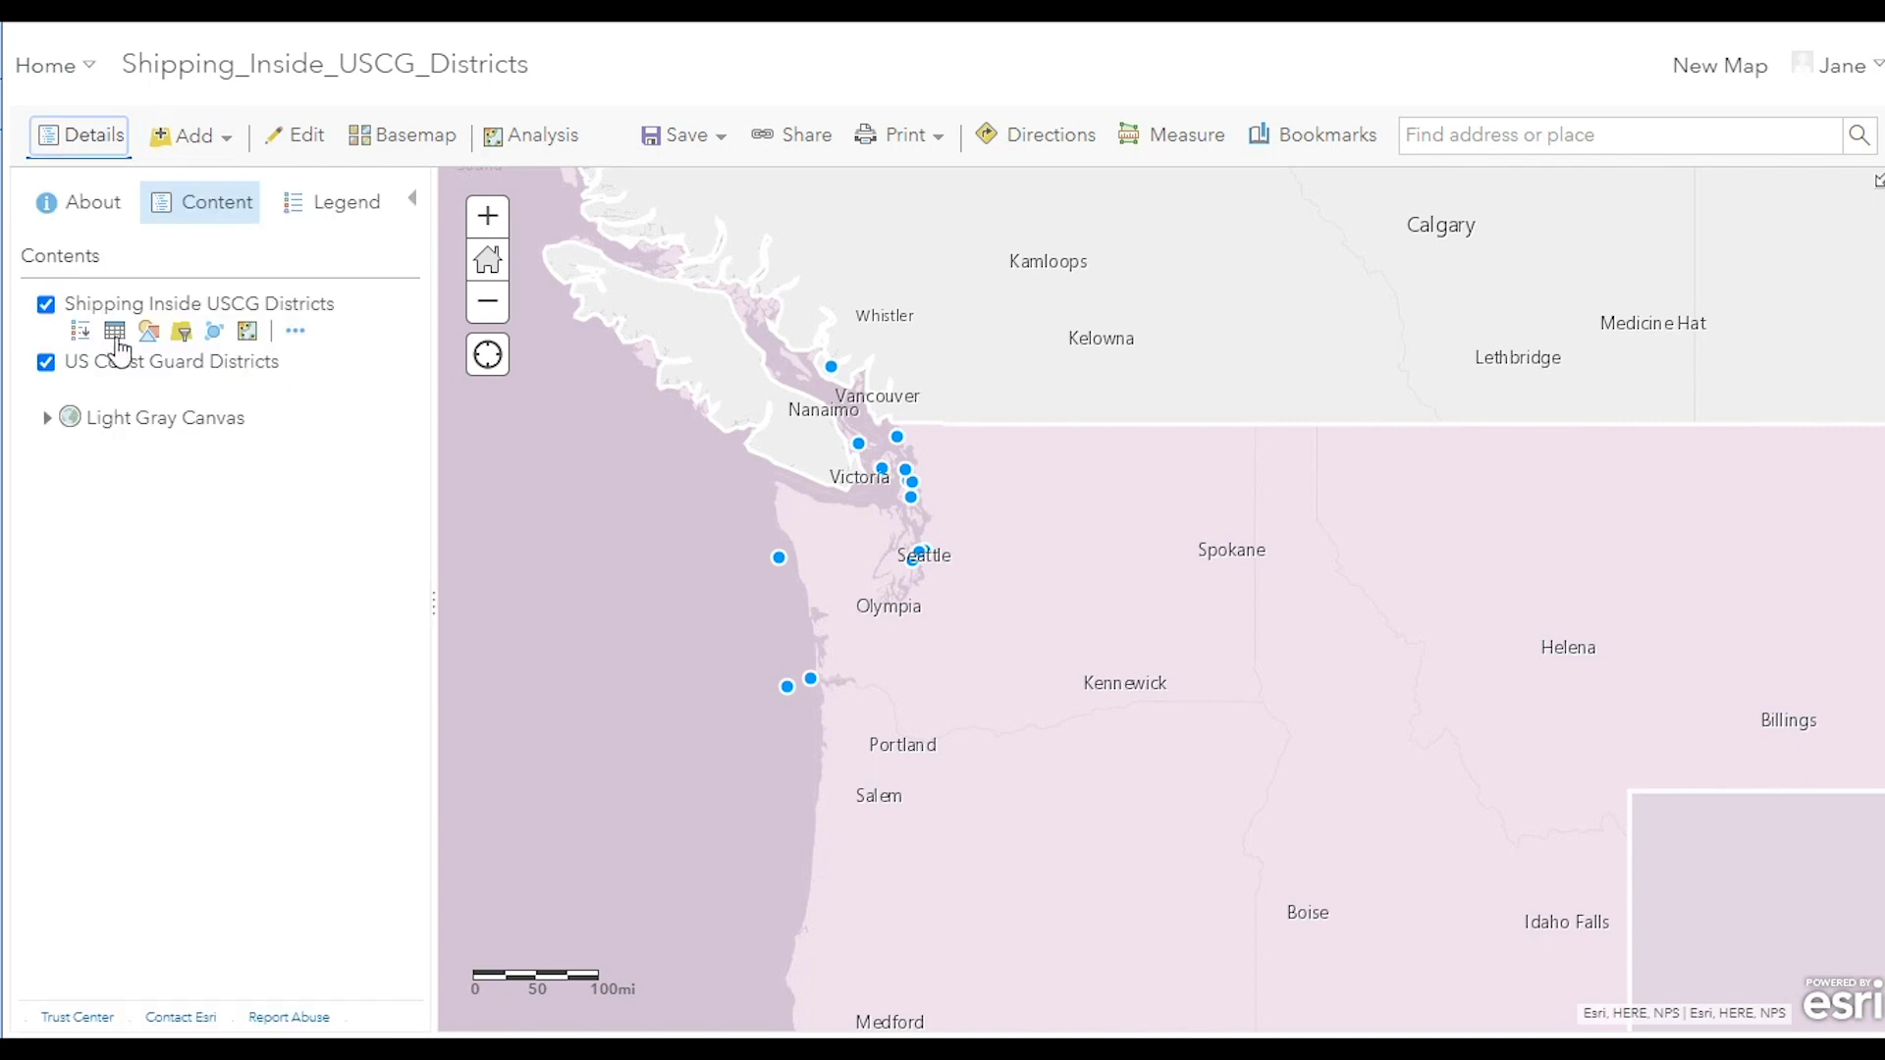
left_click(46, 381)
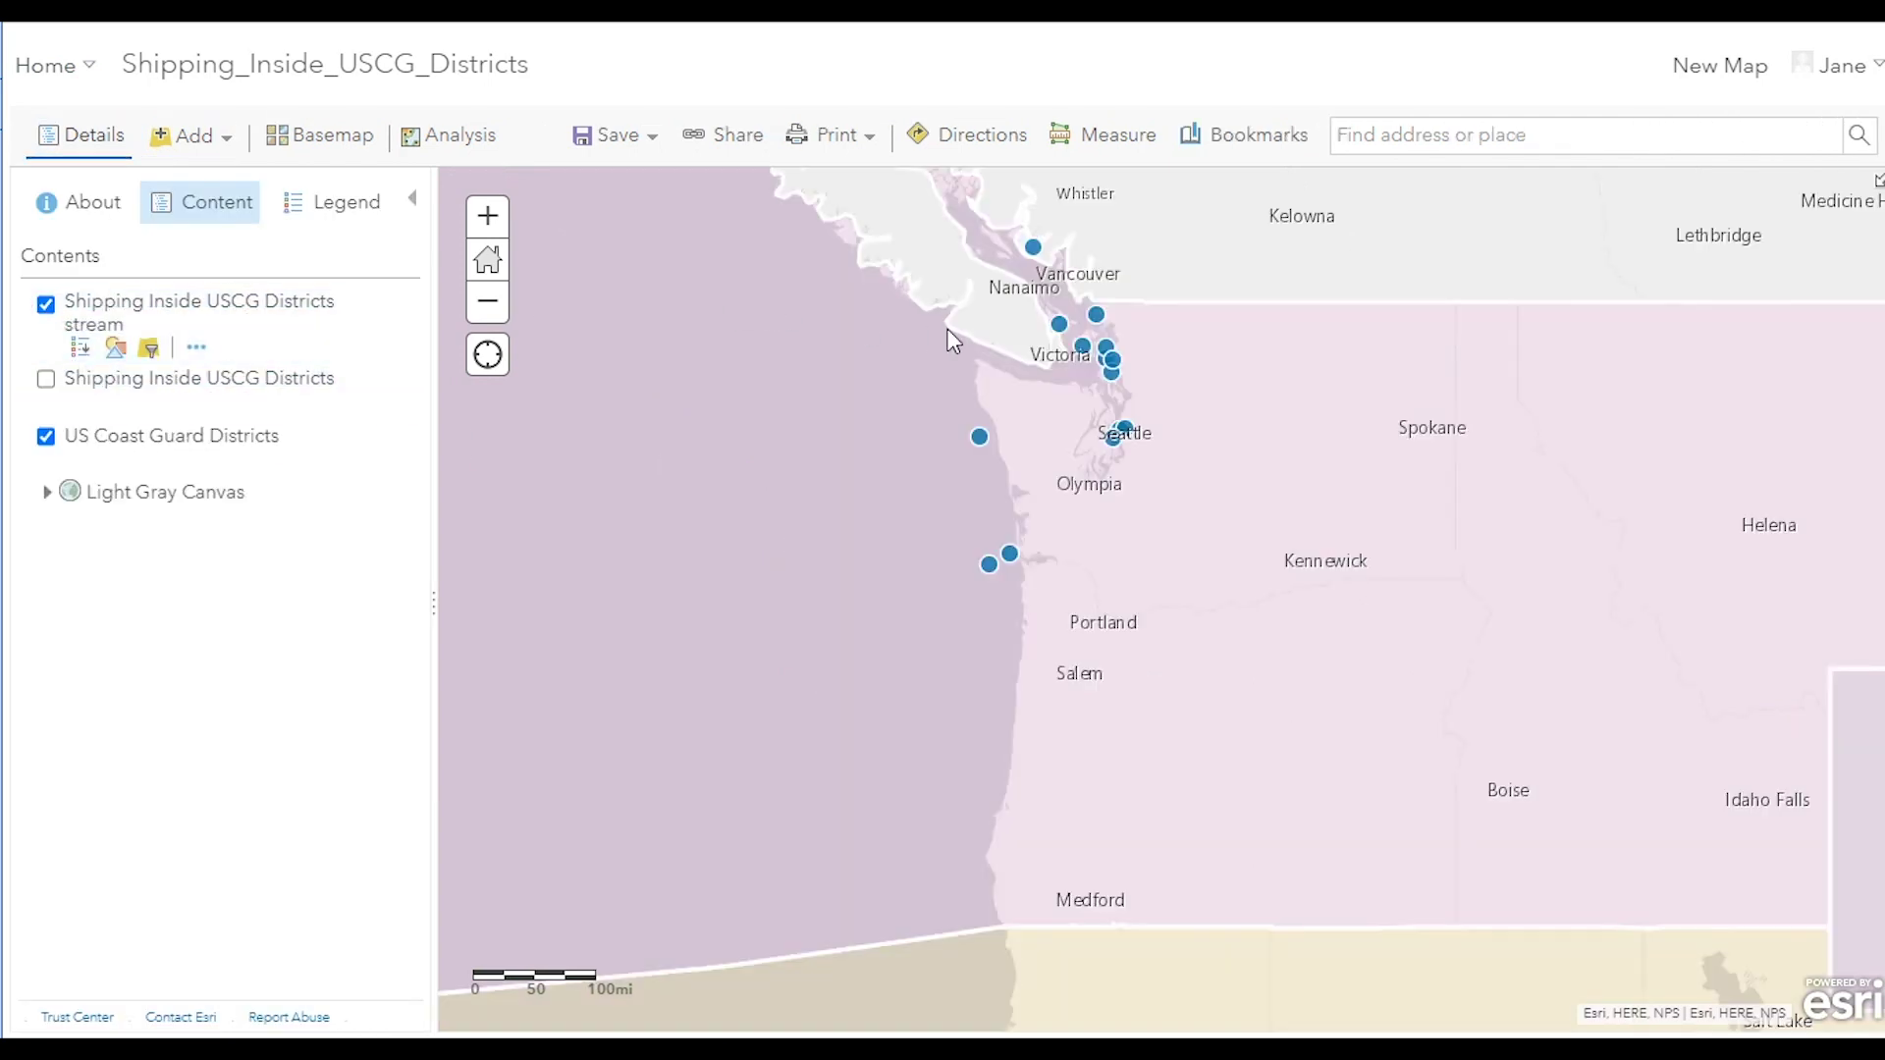
scroll(1127, 436, "up", 1)
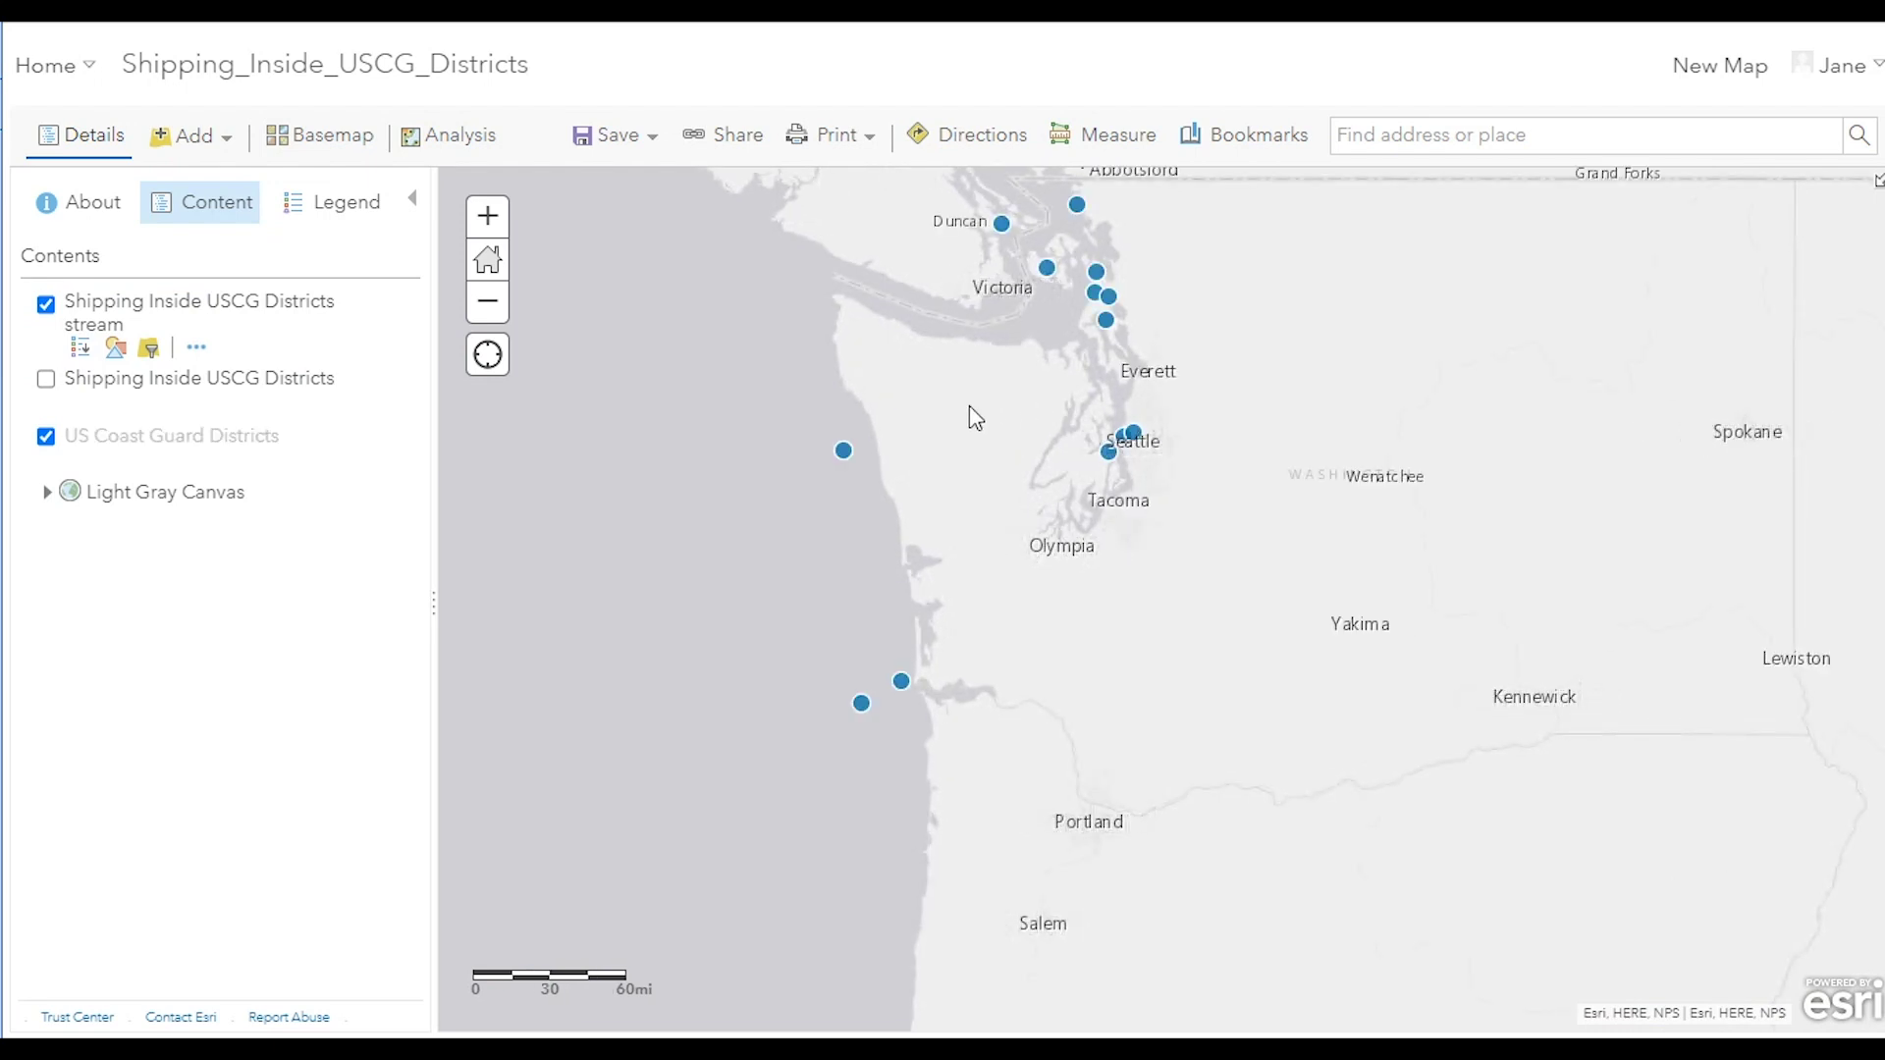
Step: Zoom and pan the map in to the Oak Harbor area
scroll(972, 412, "up", 2)
left_click_drag(1067, 336, 1074, 534)
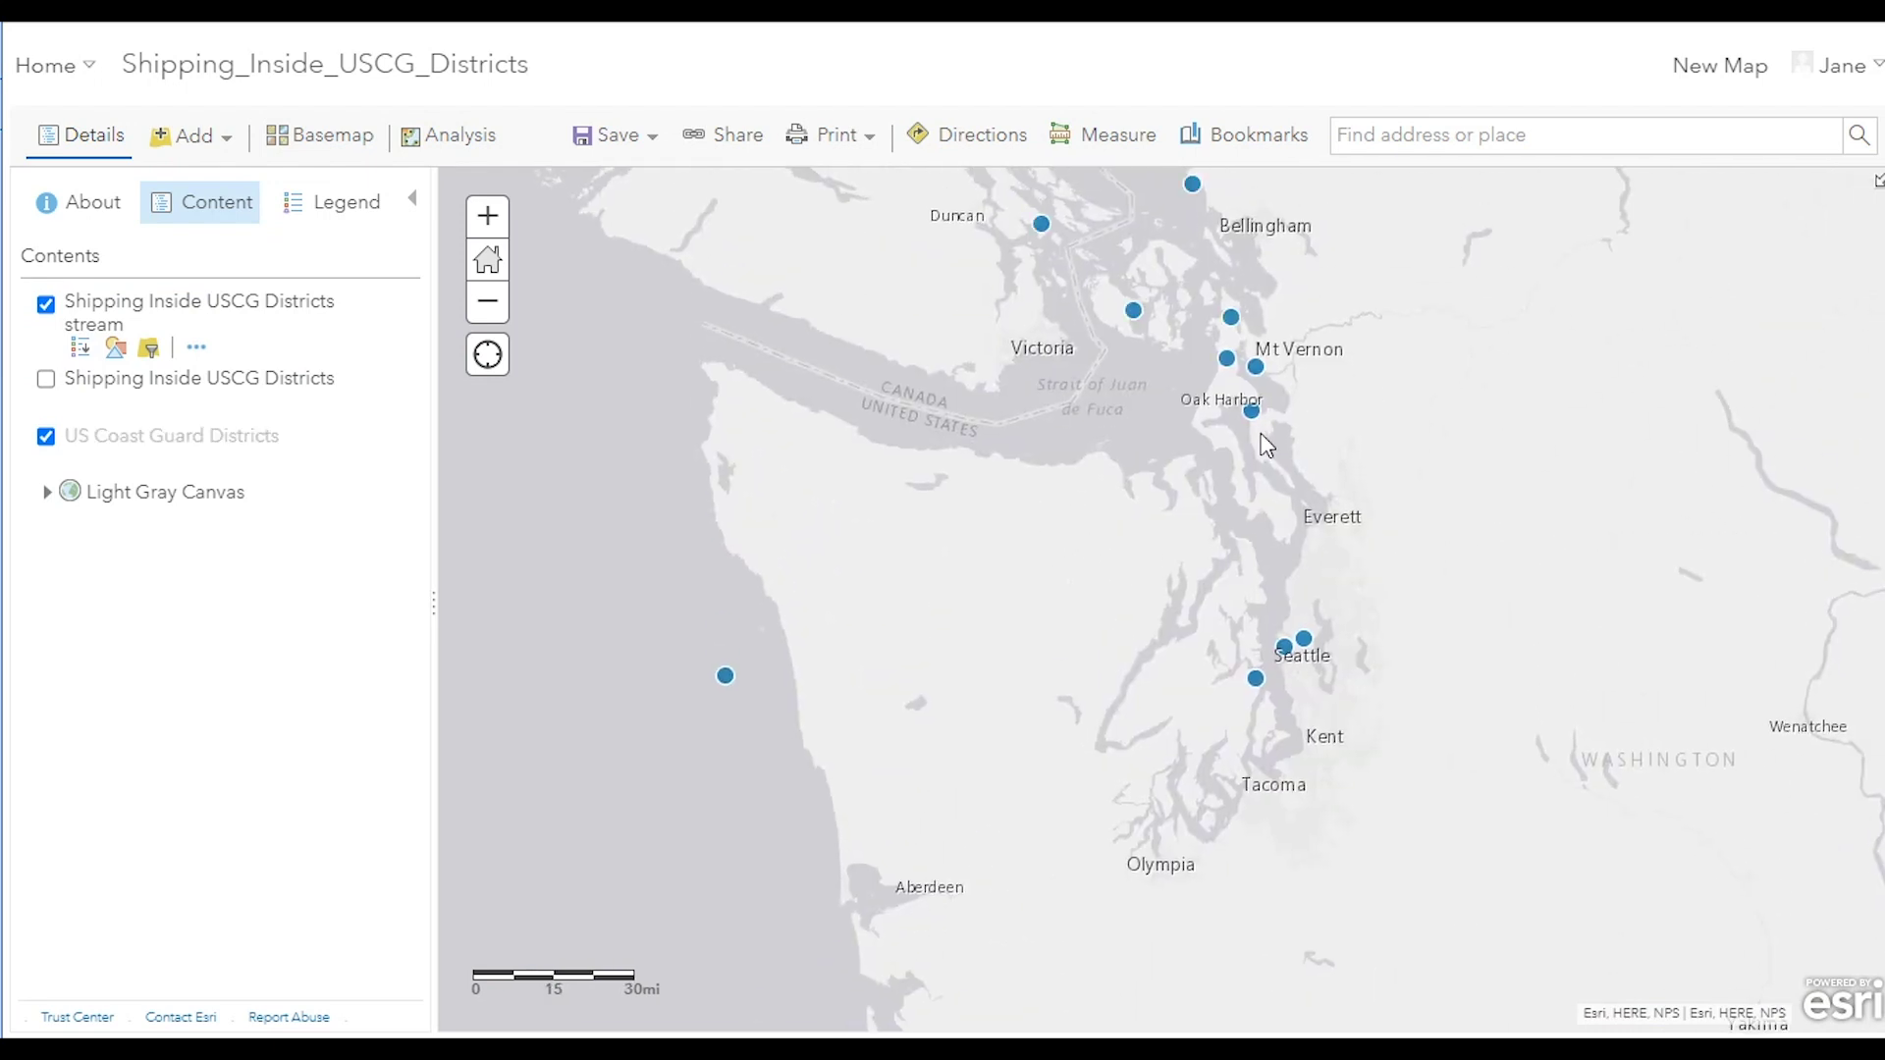
scroll(1263, 430, "up", 1)
left_click_drag(1362, 345, 1287, 648)
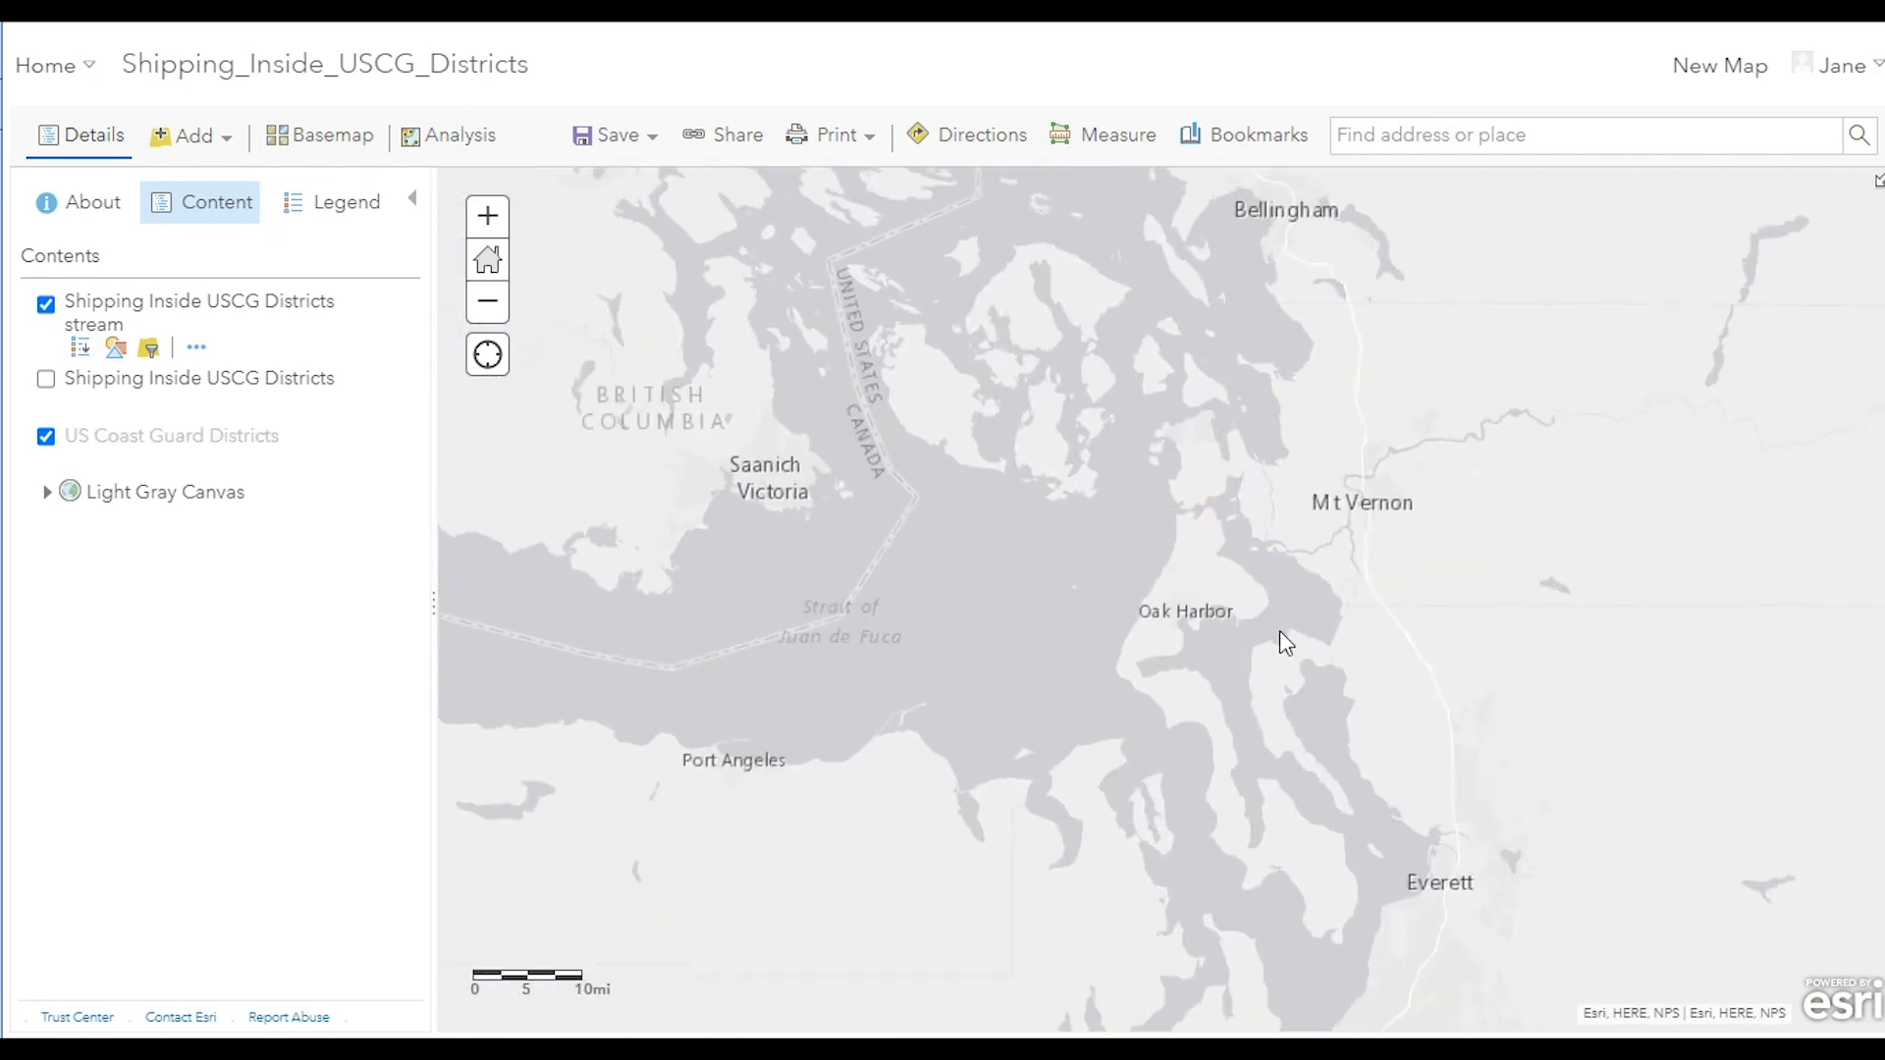
scroll(1280, 631, "up", 1)
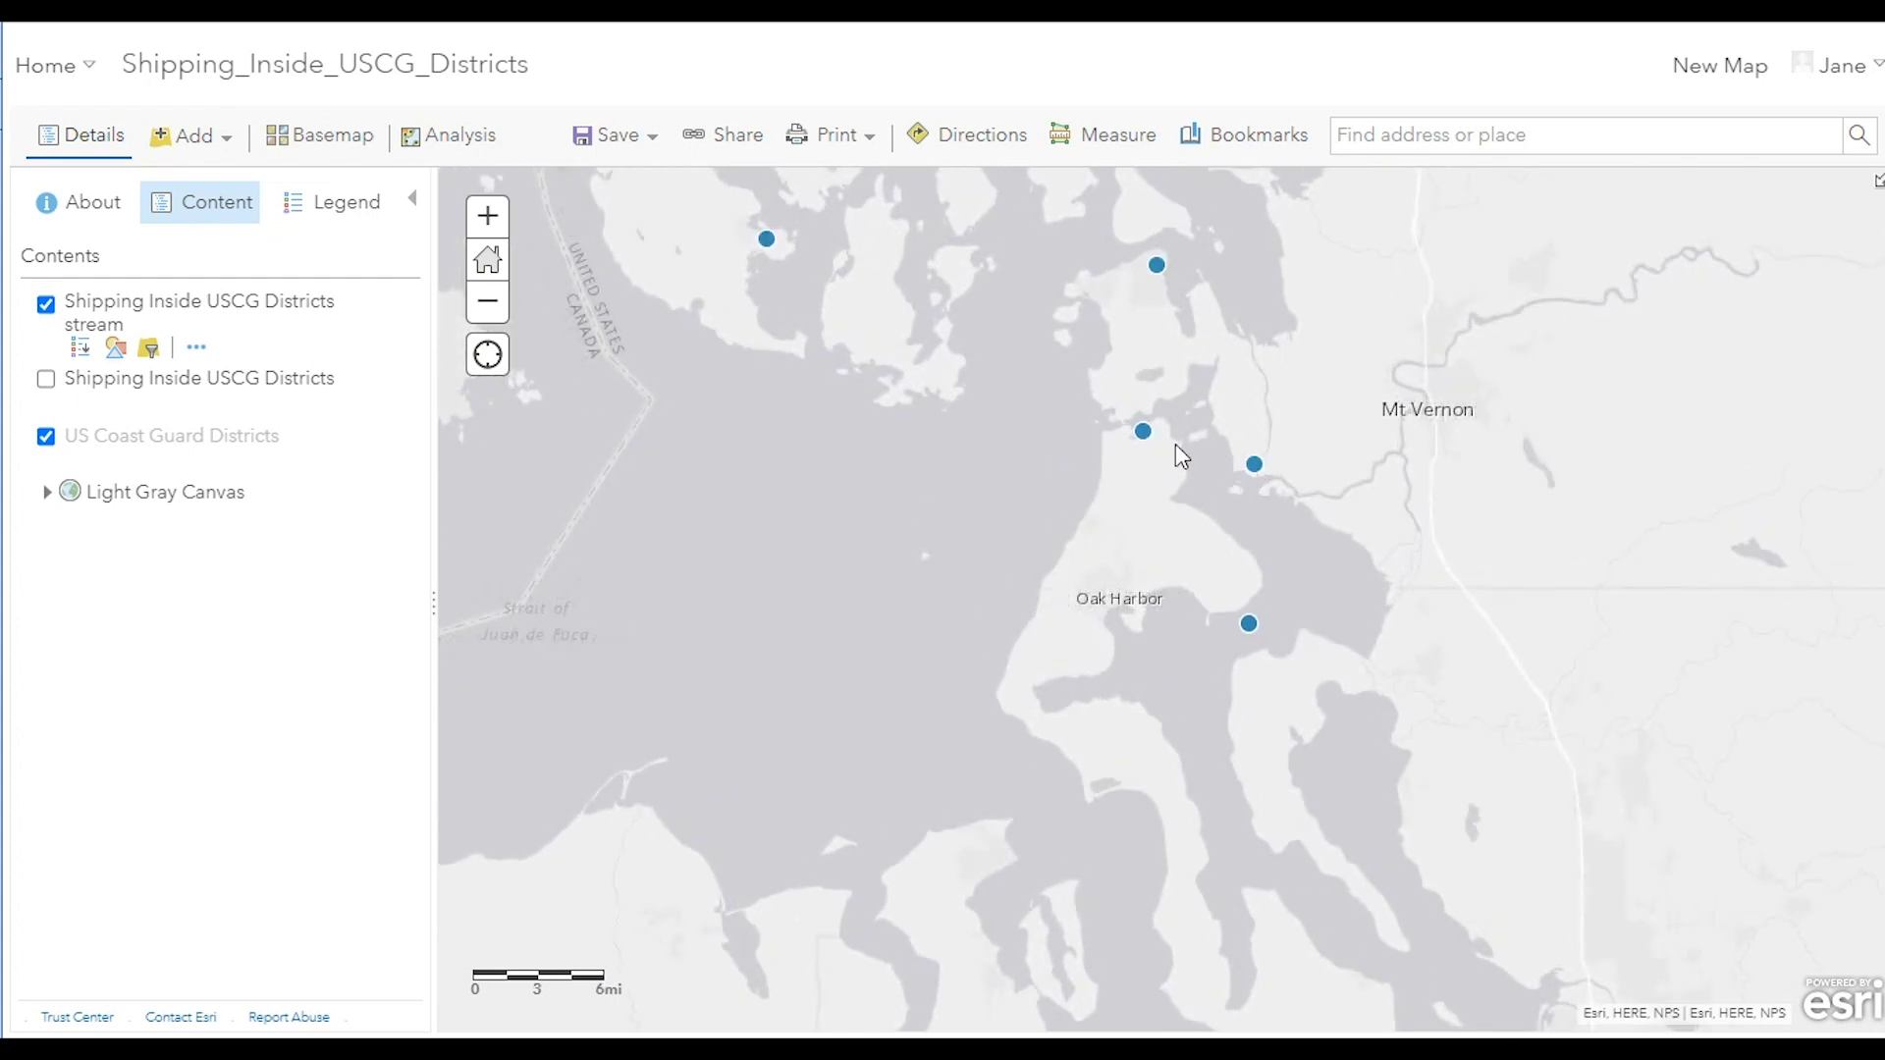
Step: Show the LINDA B vessel's pop-up and highlight its DistrictName, District 13
left_click(1254, 618)
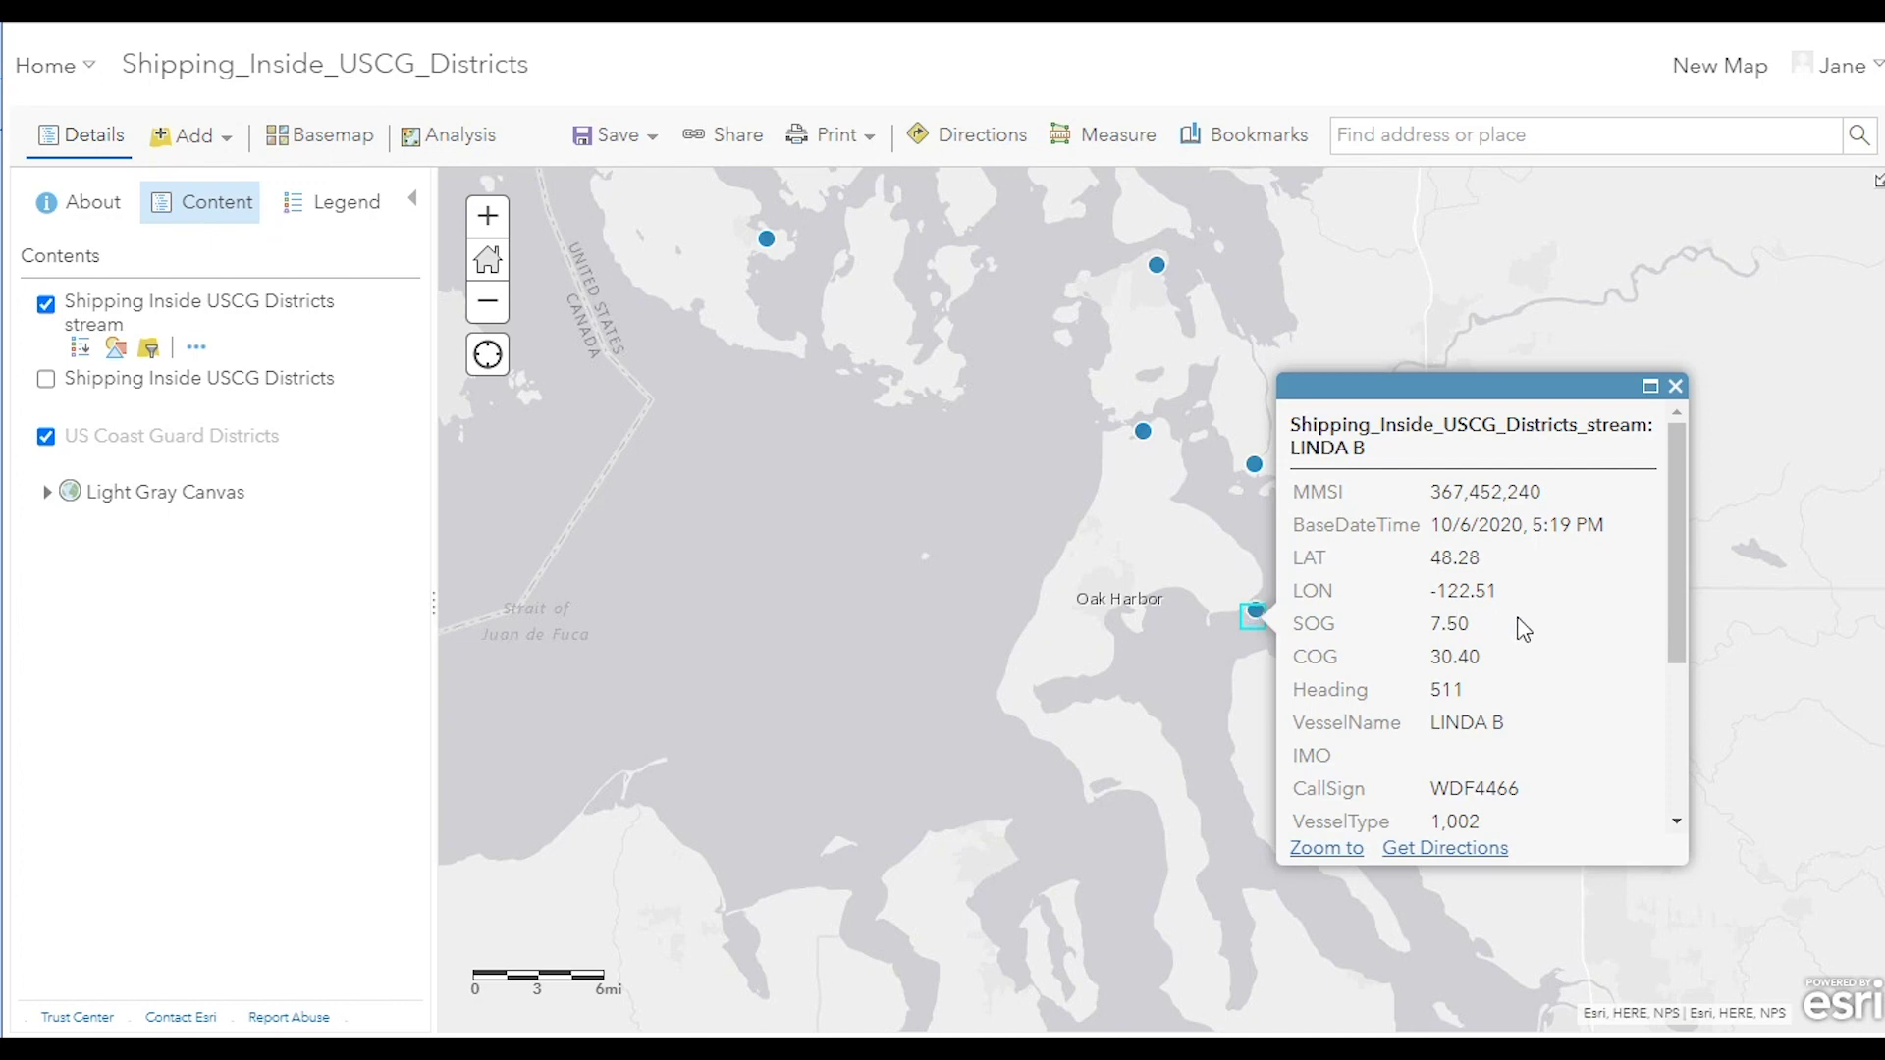
scroll(1526, 628, "down", 3)
left_click_drag(1538, 791, 1294, 790)
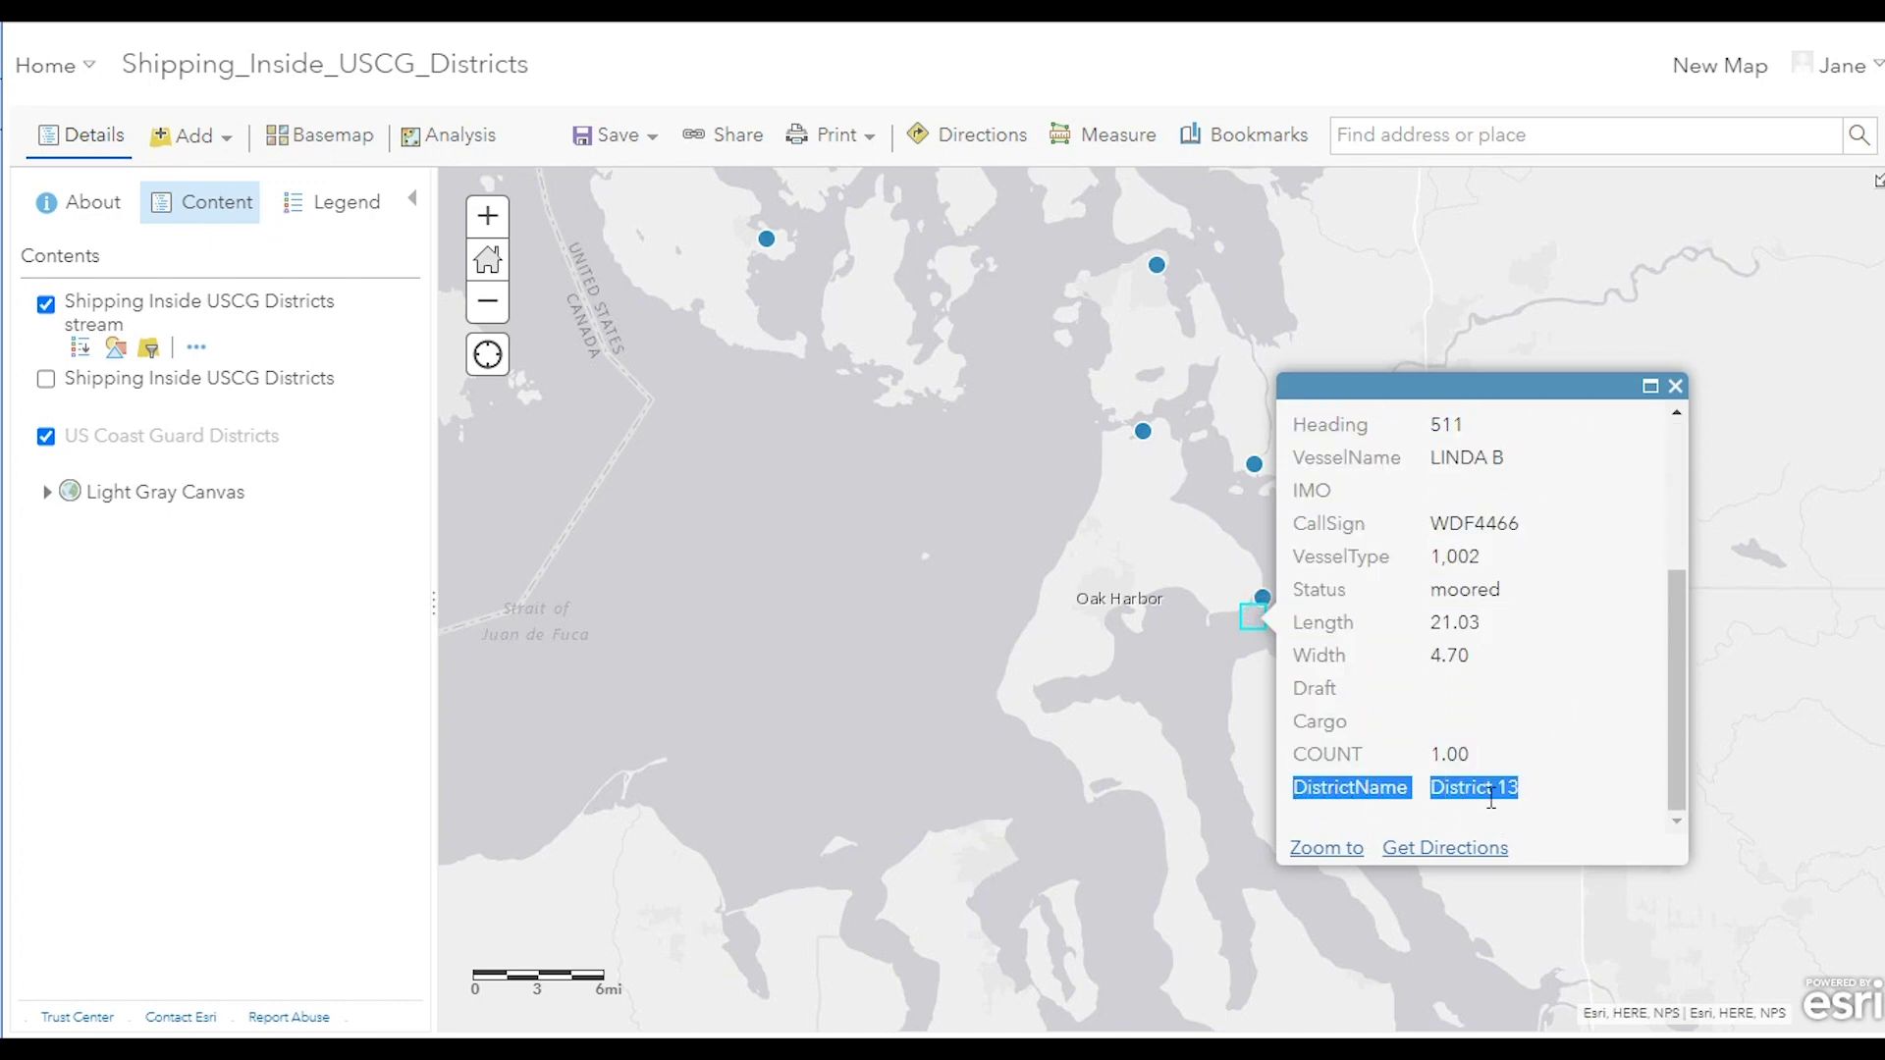
left_click(1675, 386)
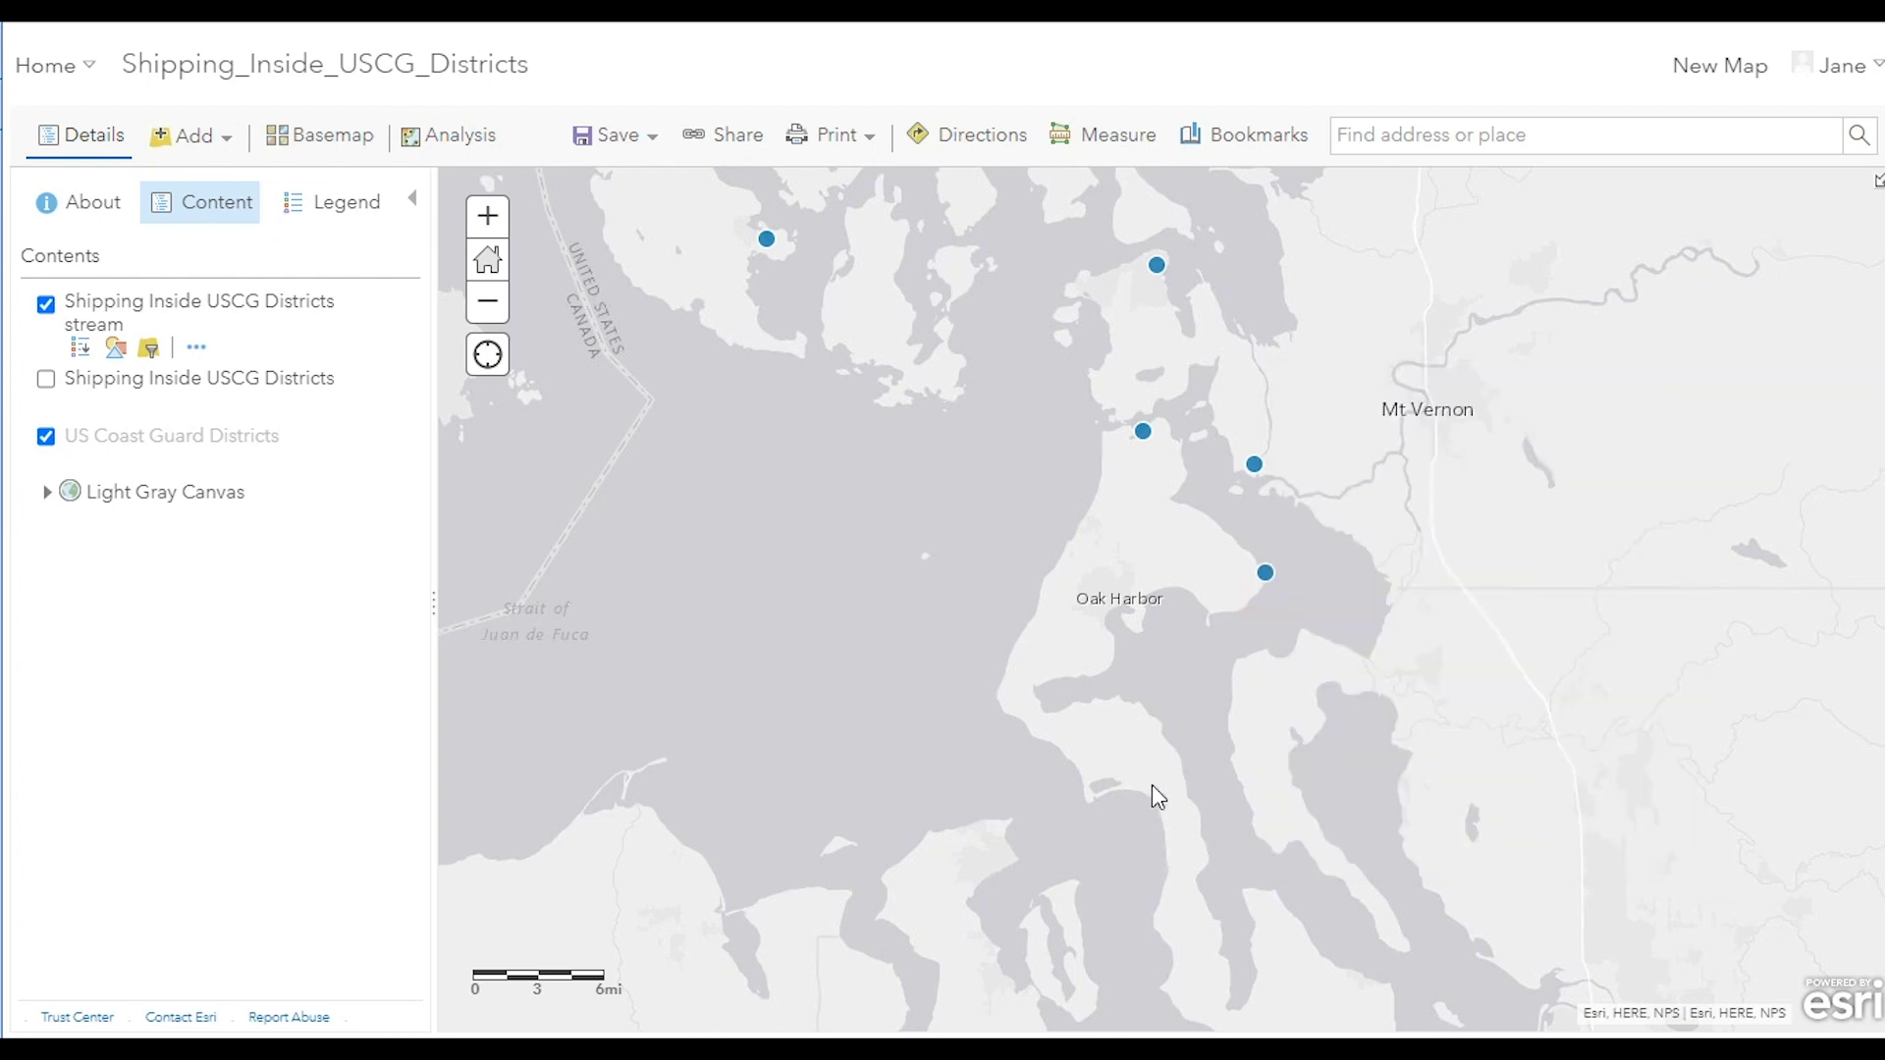
Step: Zoom out and pan the map to show the area from Olympia to Portland
scroll(1154, 788, "down", 1)
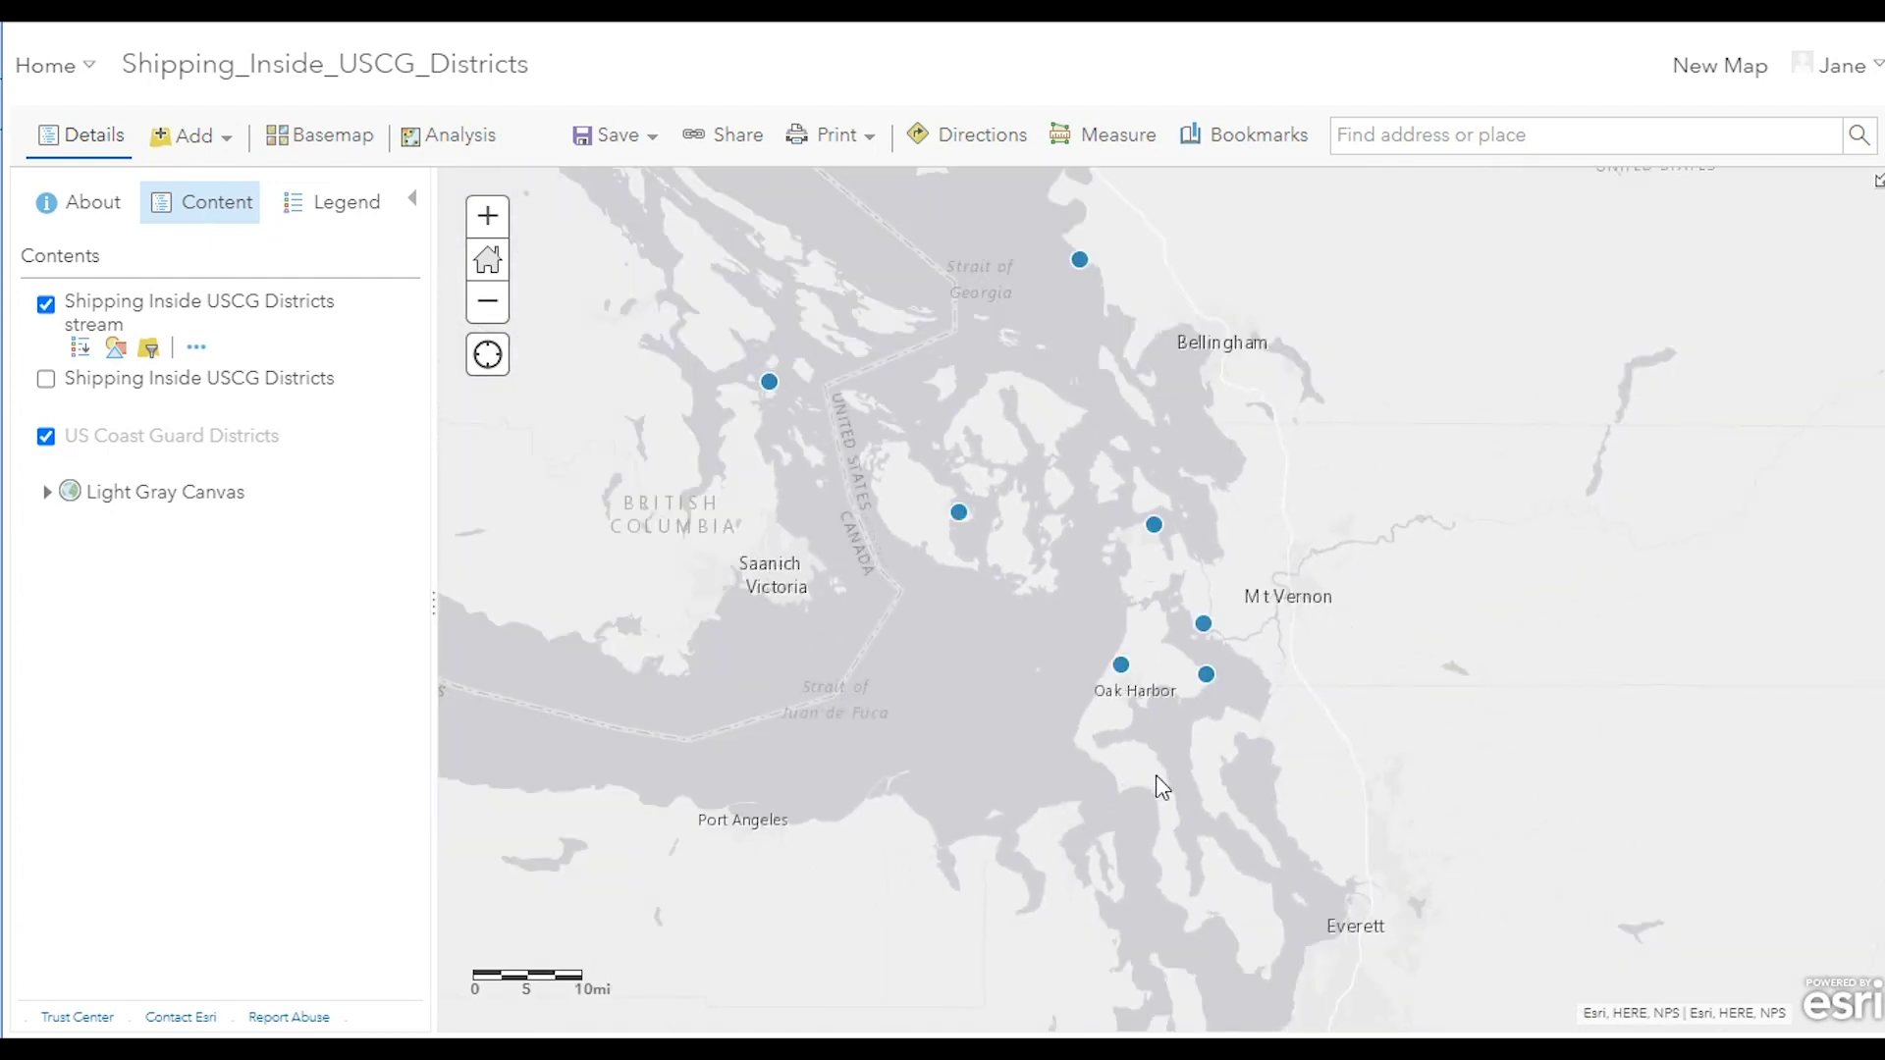
scroll(1157, 775, "down", 1)
scroll(1158, 760, "down", 1)
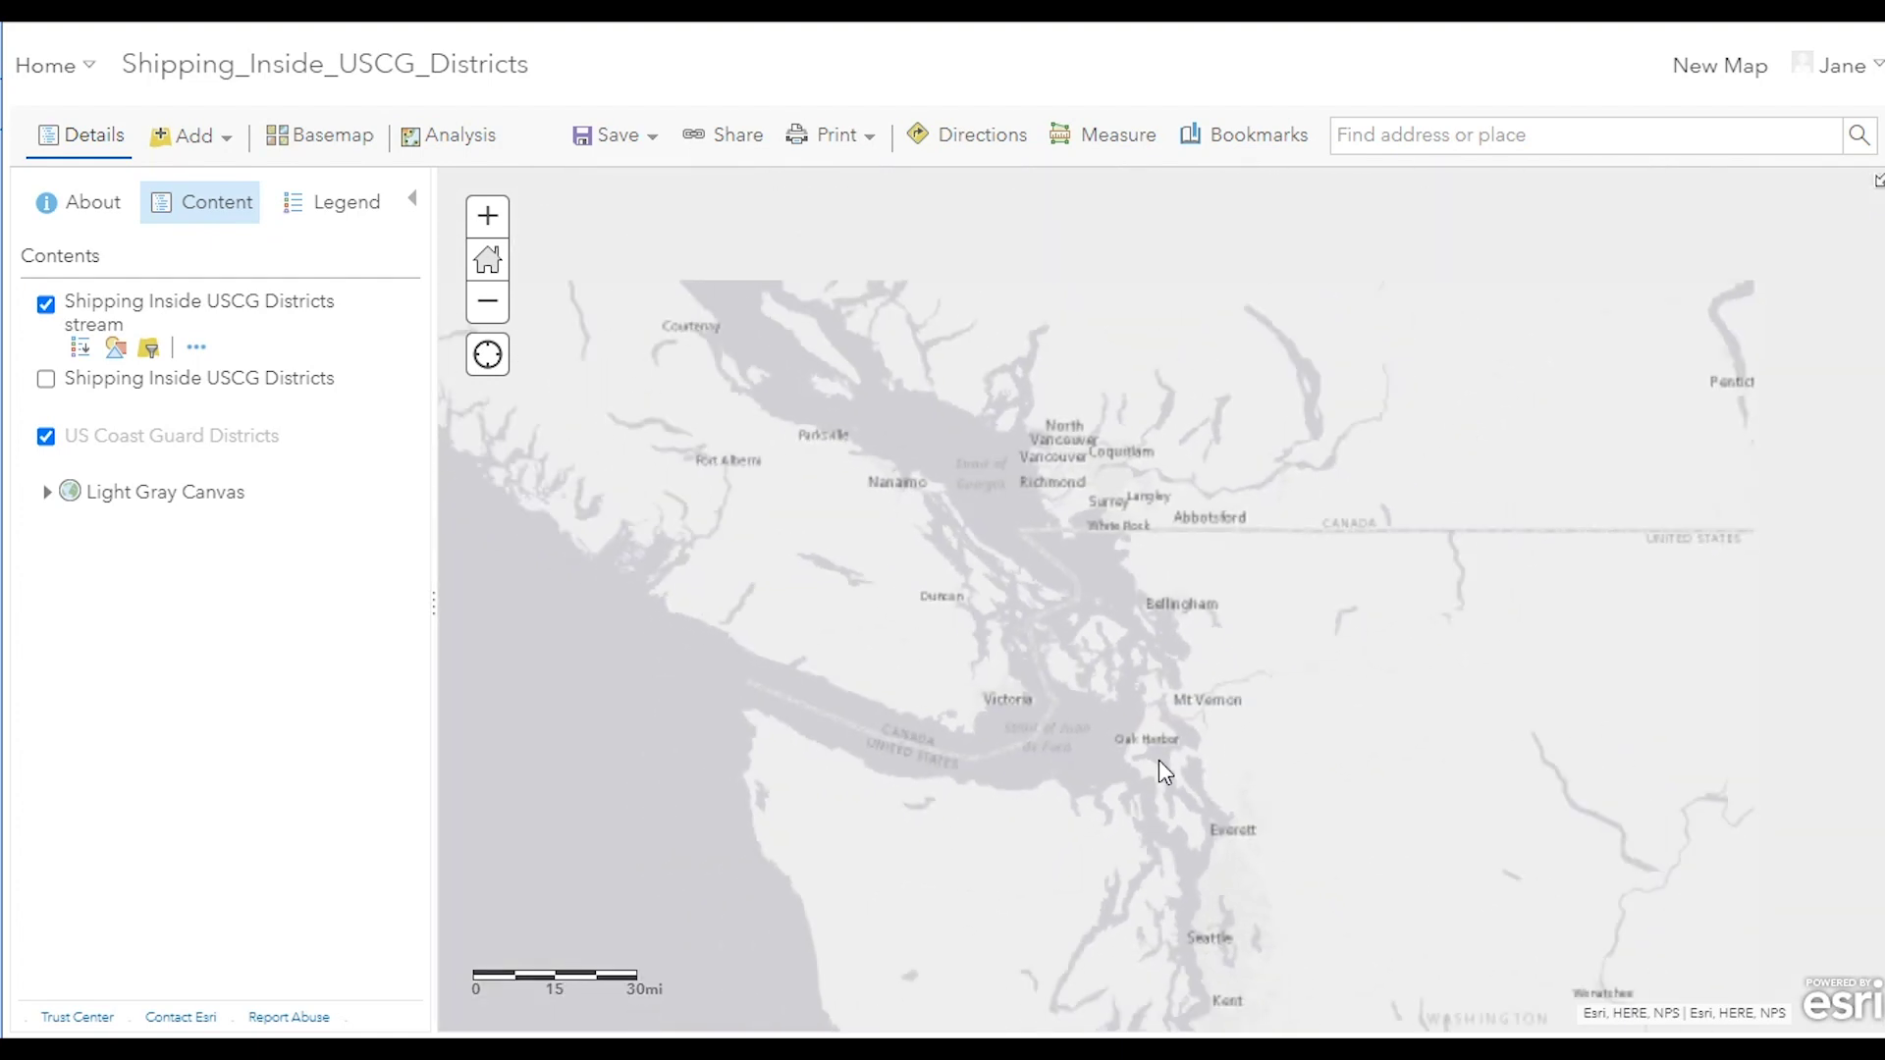
left_click_drag(1208, 926, 1239, 663)
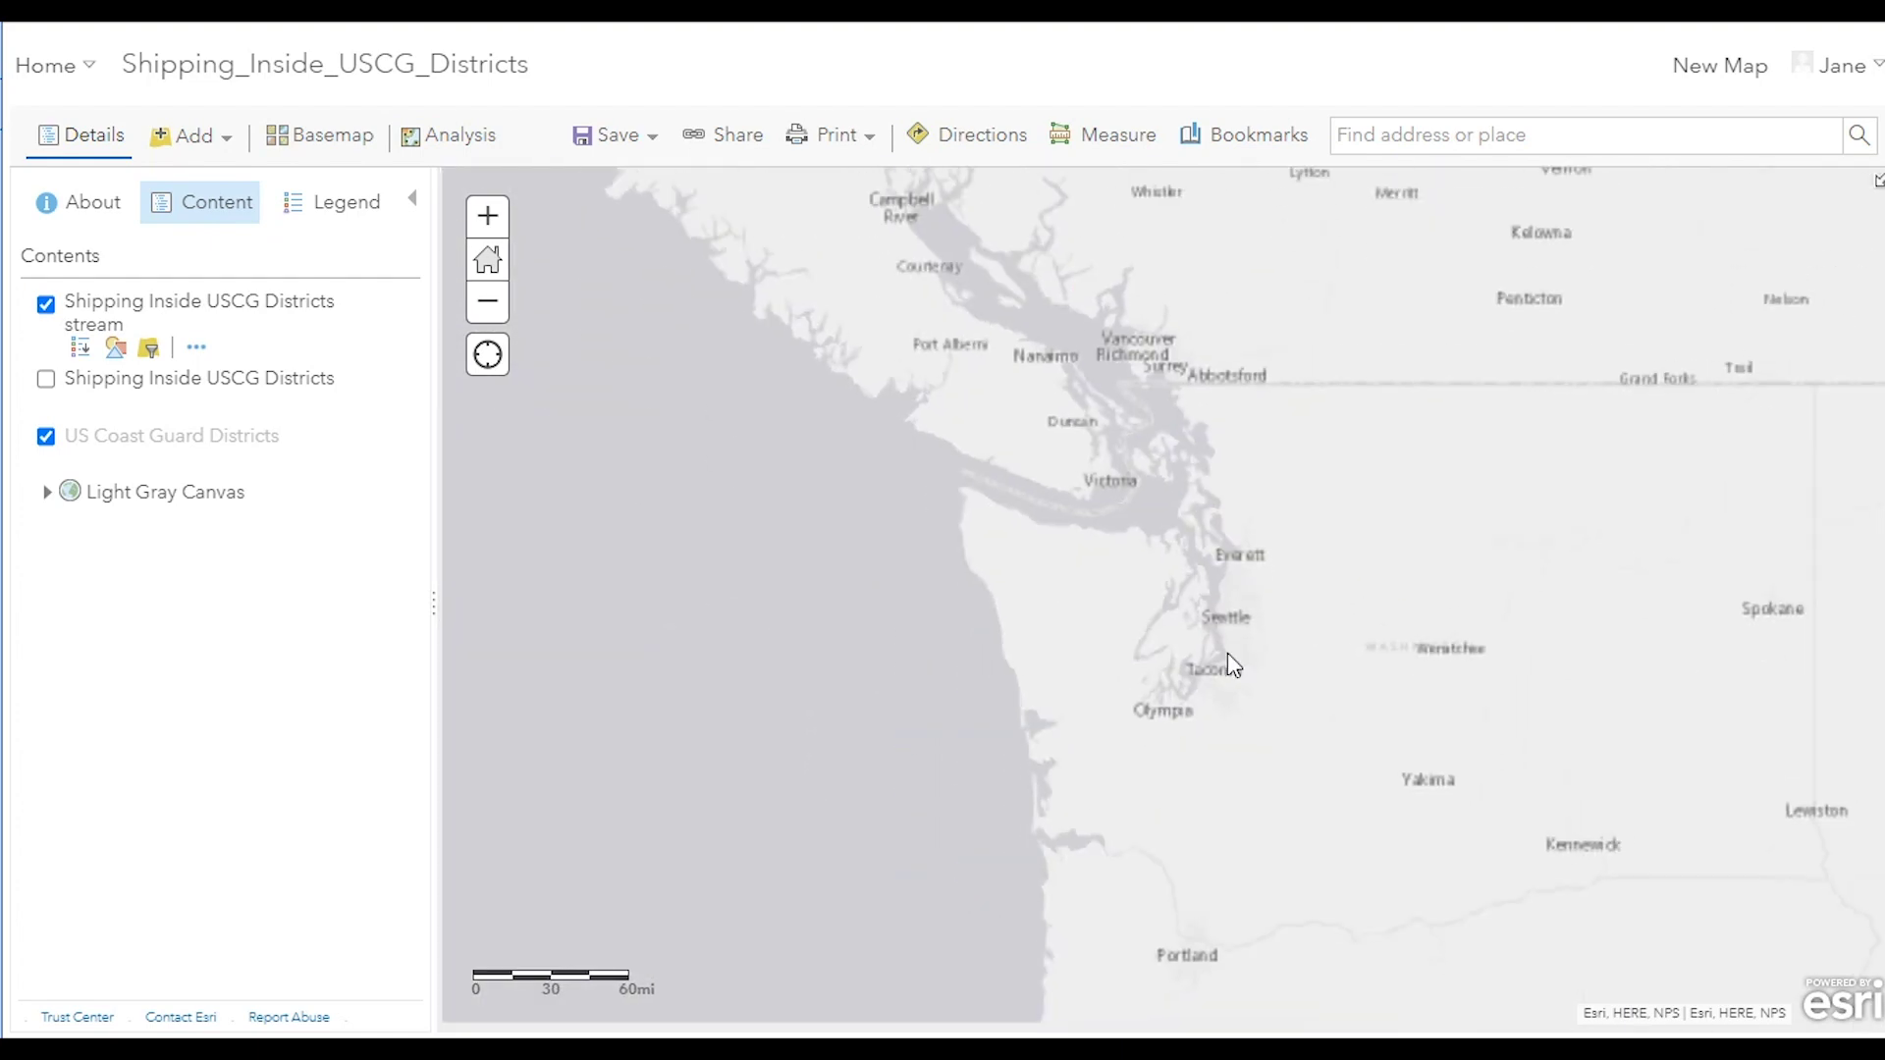